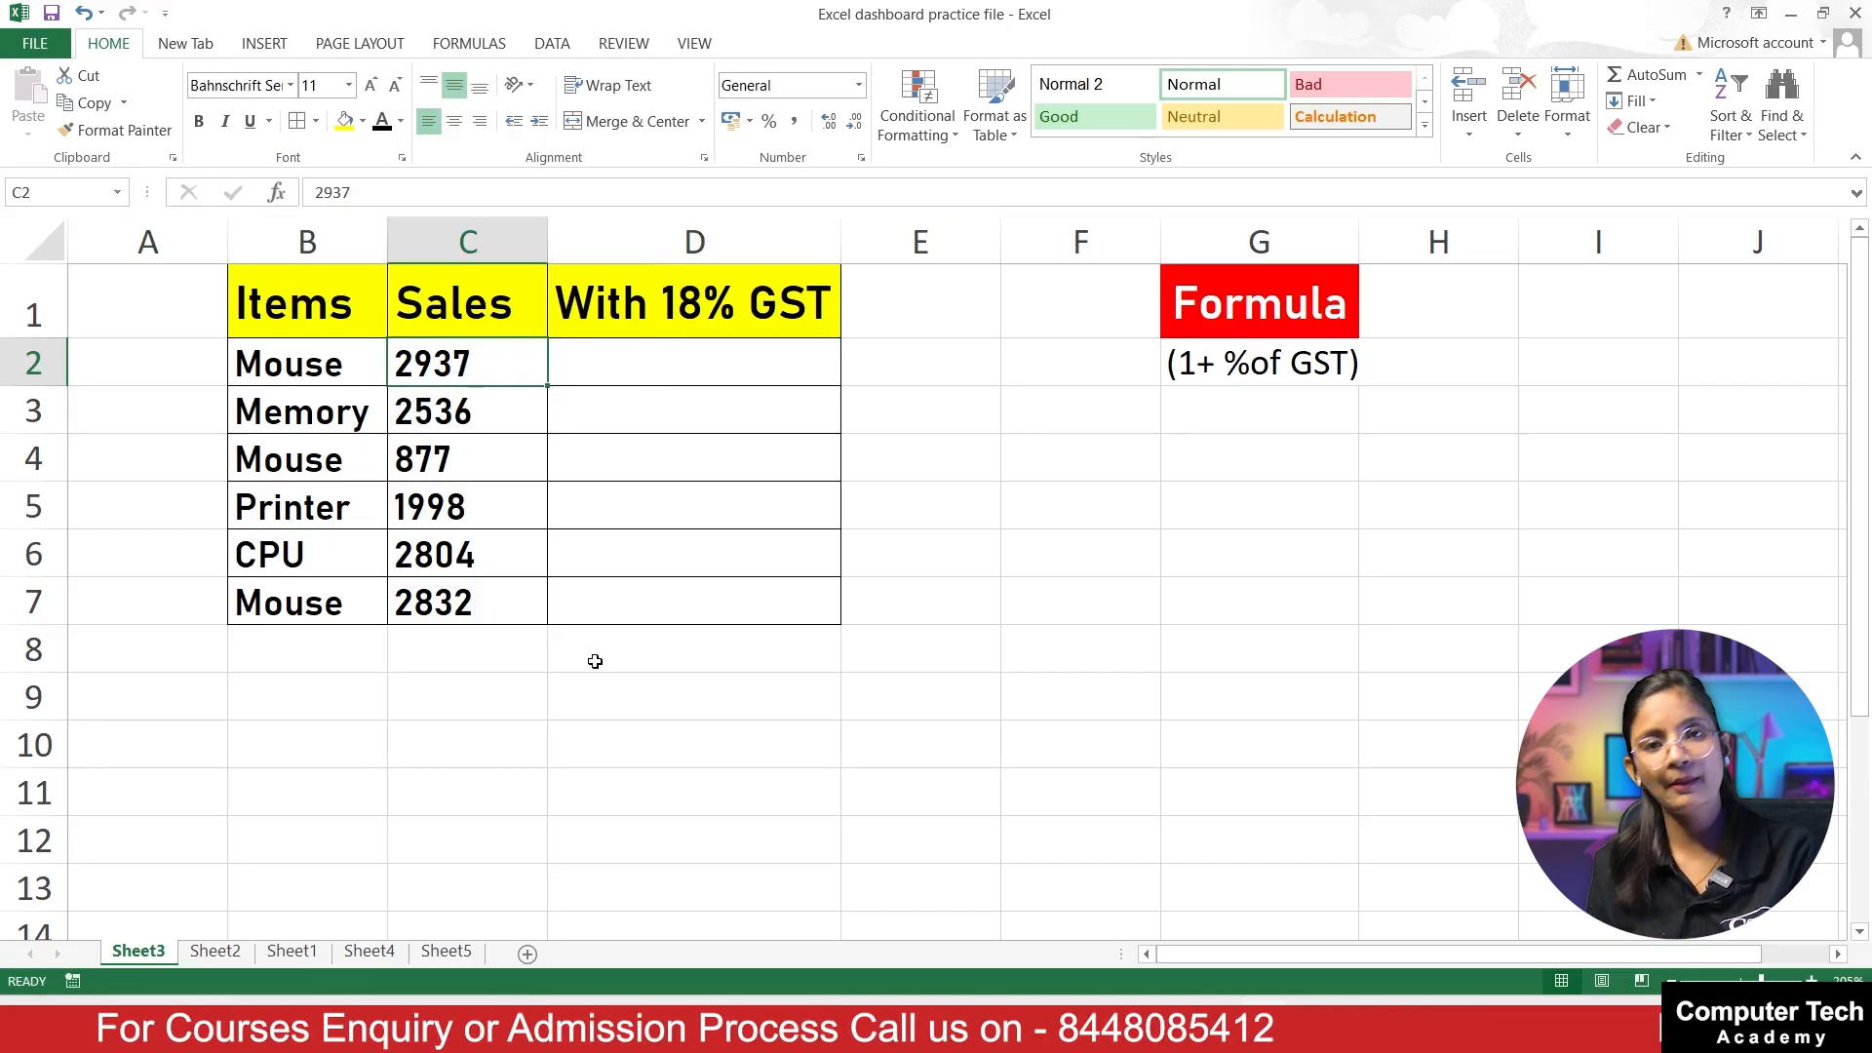
Step: Enter the GST multiplier formula =1+18% in cell G3
click(708, 374)
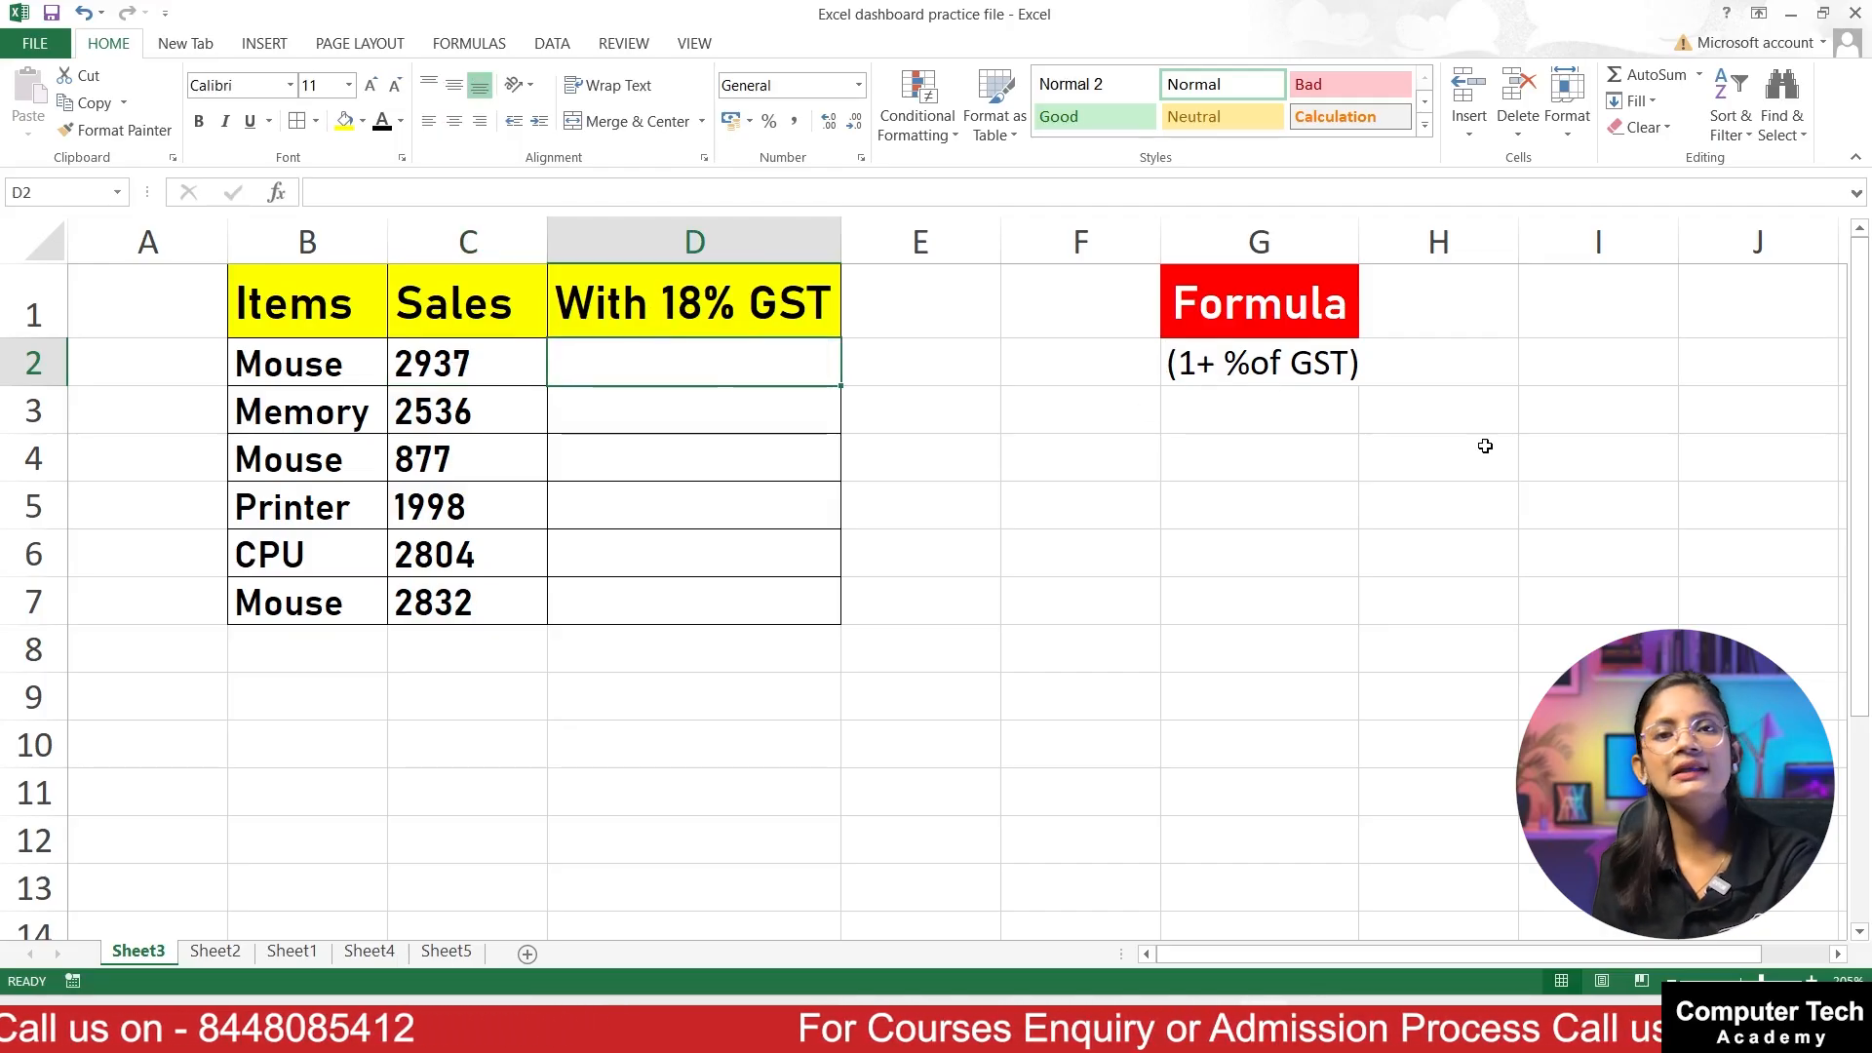
click(1252, 422)
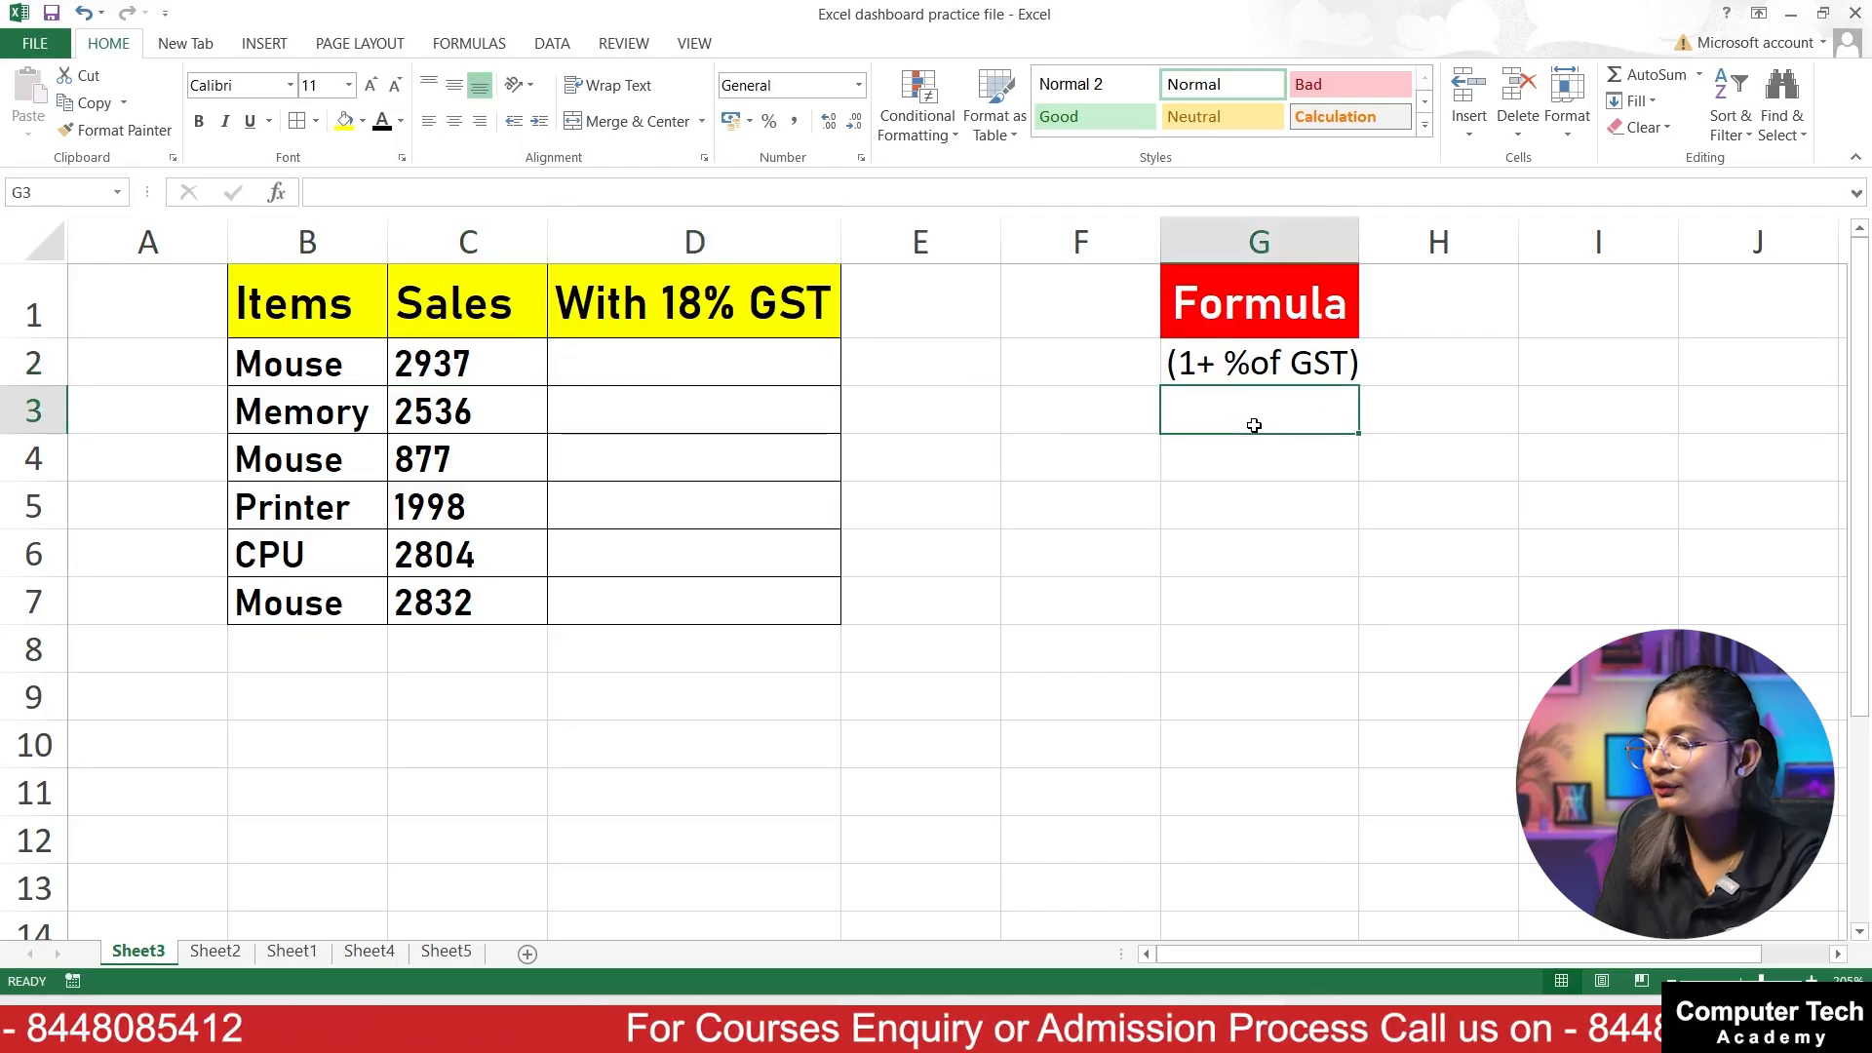
text(=1)
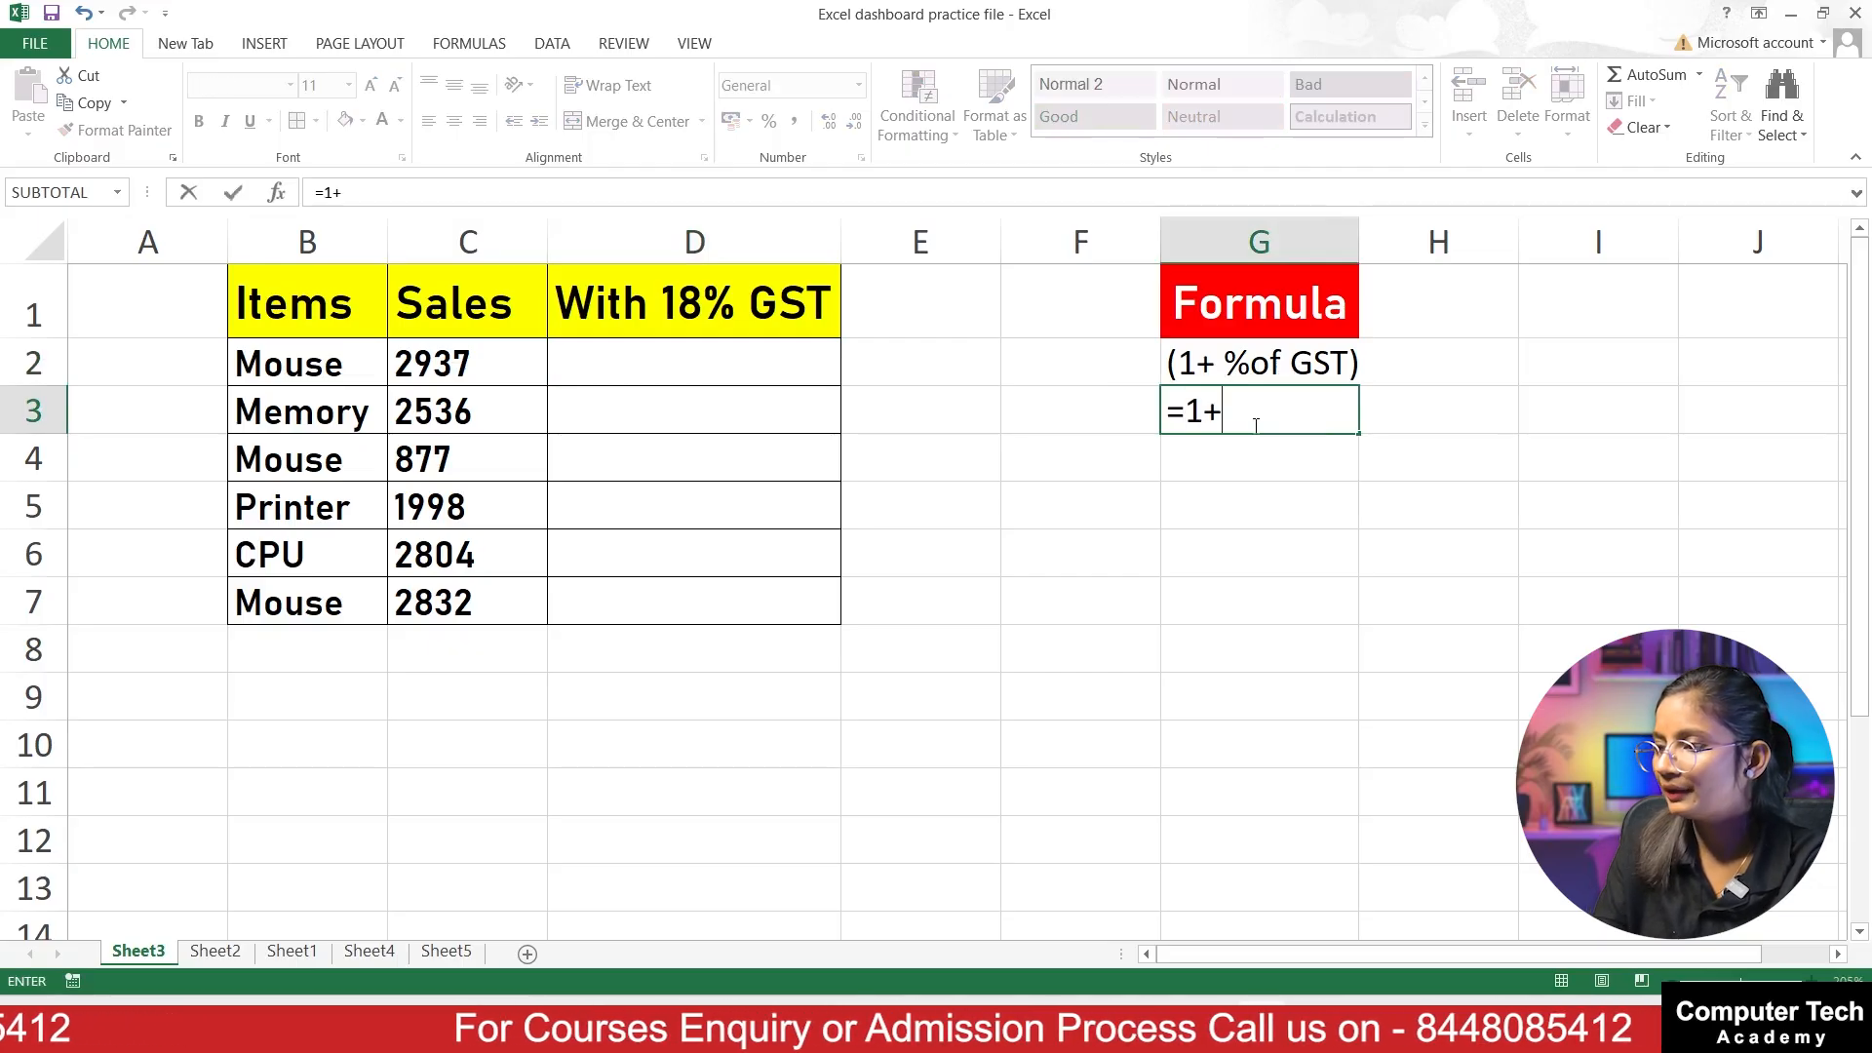
text(+18%)
key(Return)
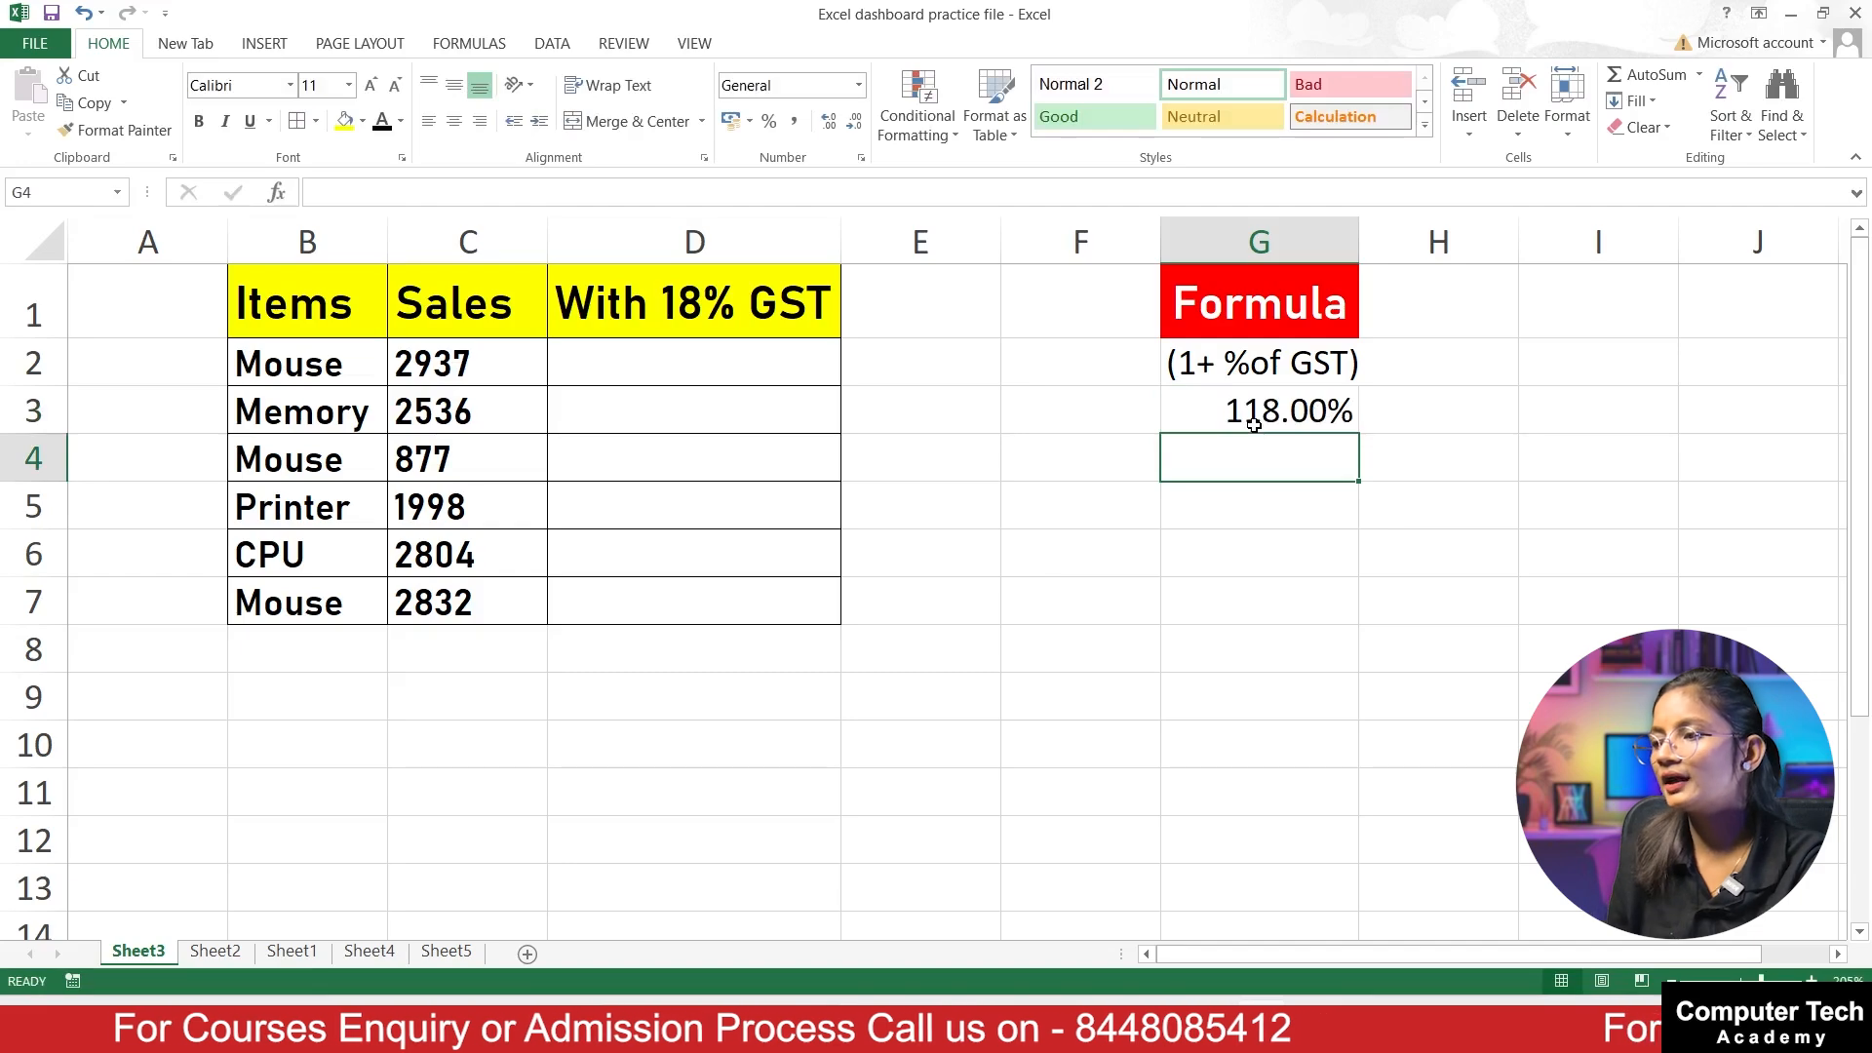
Step: Set the number format of cell G3 to General and dismiss the Clock notification
click(1255, 425)
click(858, 85)
click(808, 127)
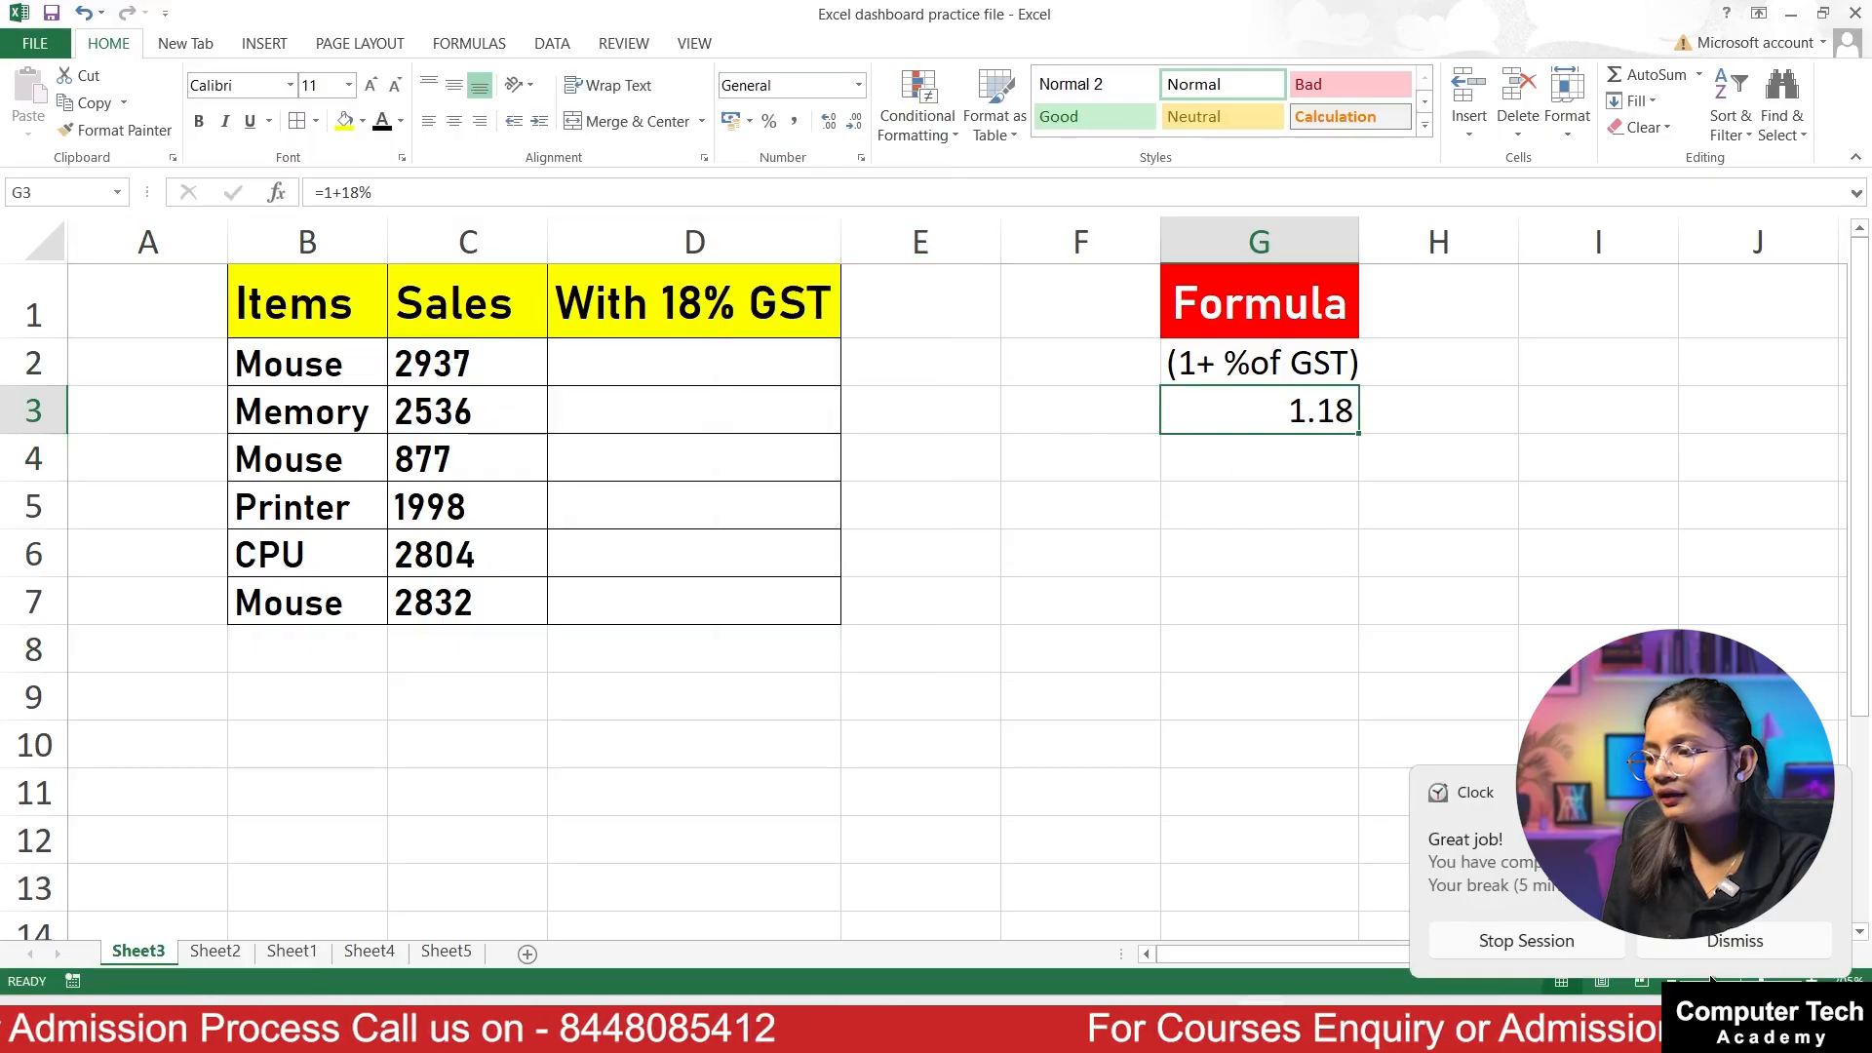
click(1724, 942)
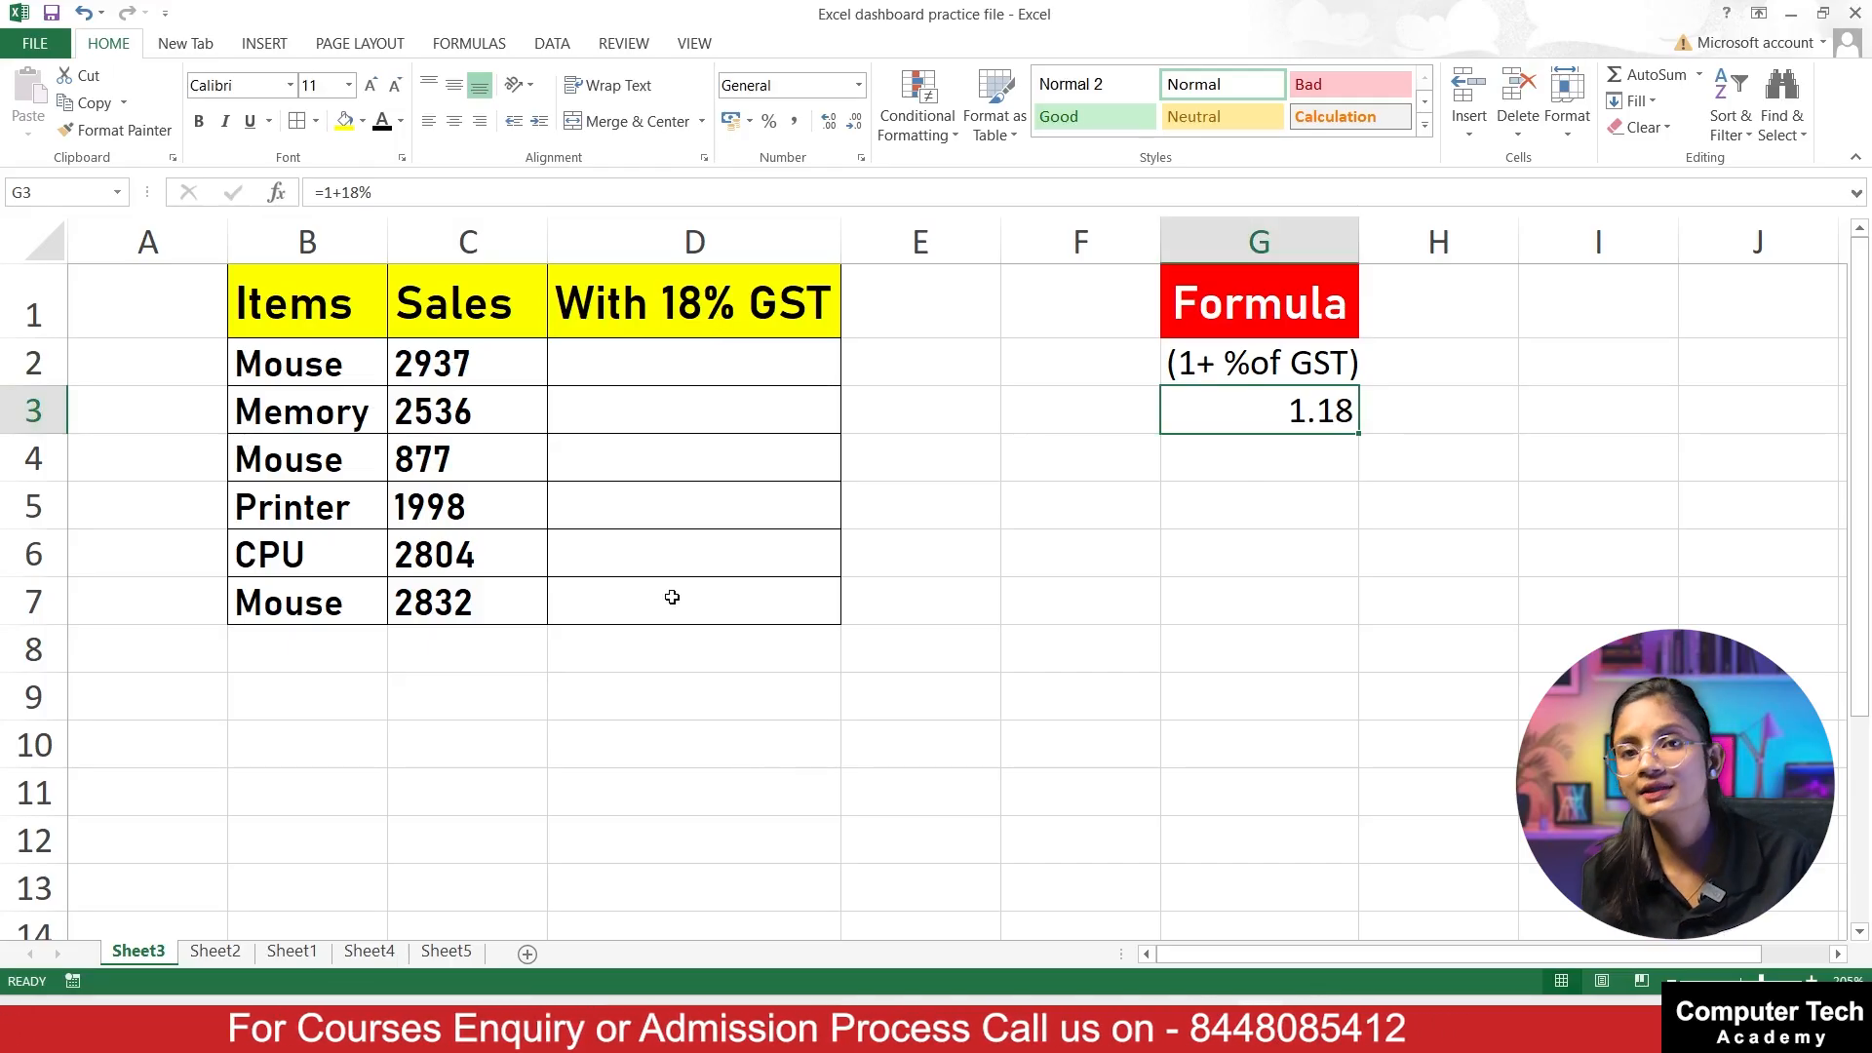
Step: Calculate the GST-inclusive amount for the first Mouse row in D2 with the formula =C2*(1+18%)
click(661, 347)
text(=)
click(482, 367)
text(*)
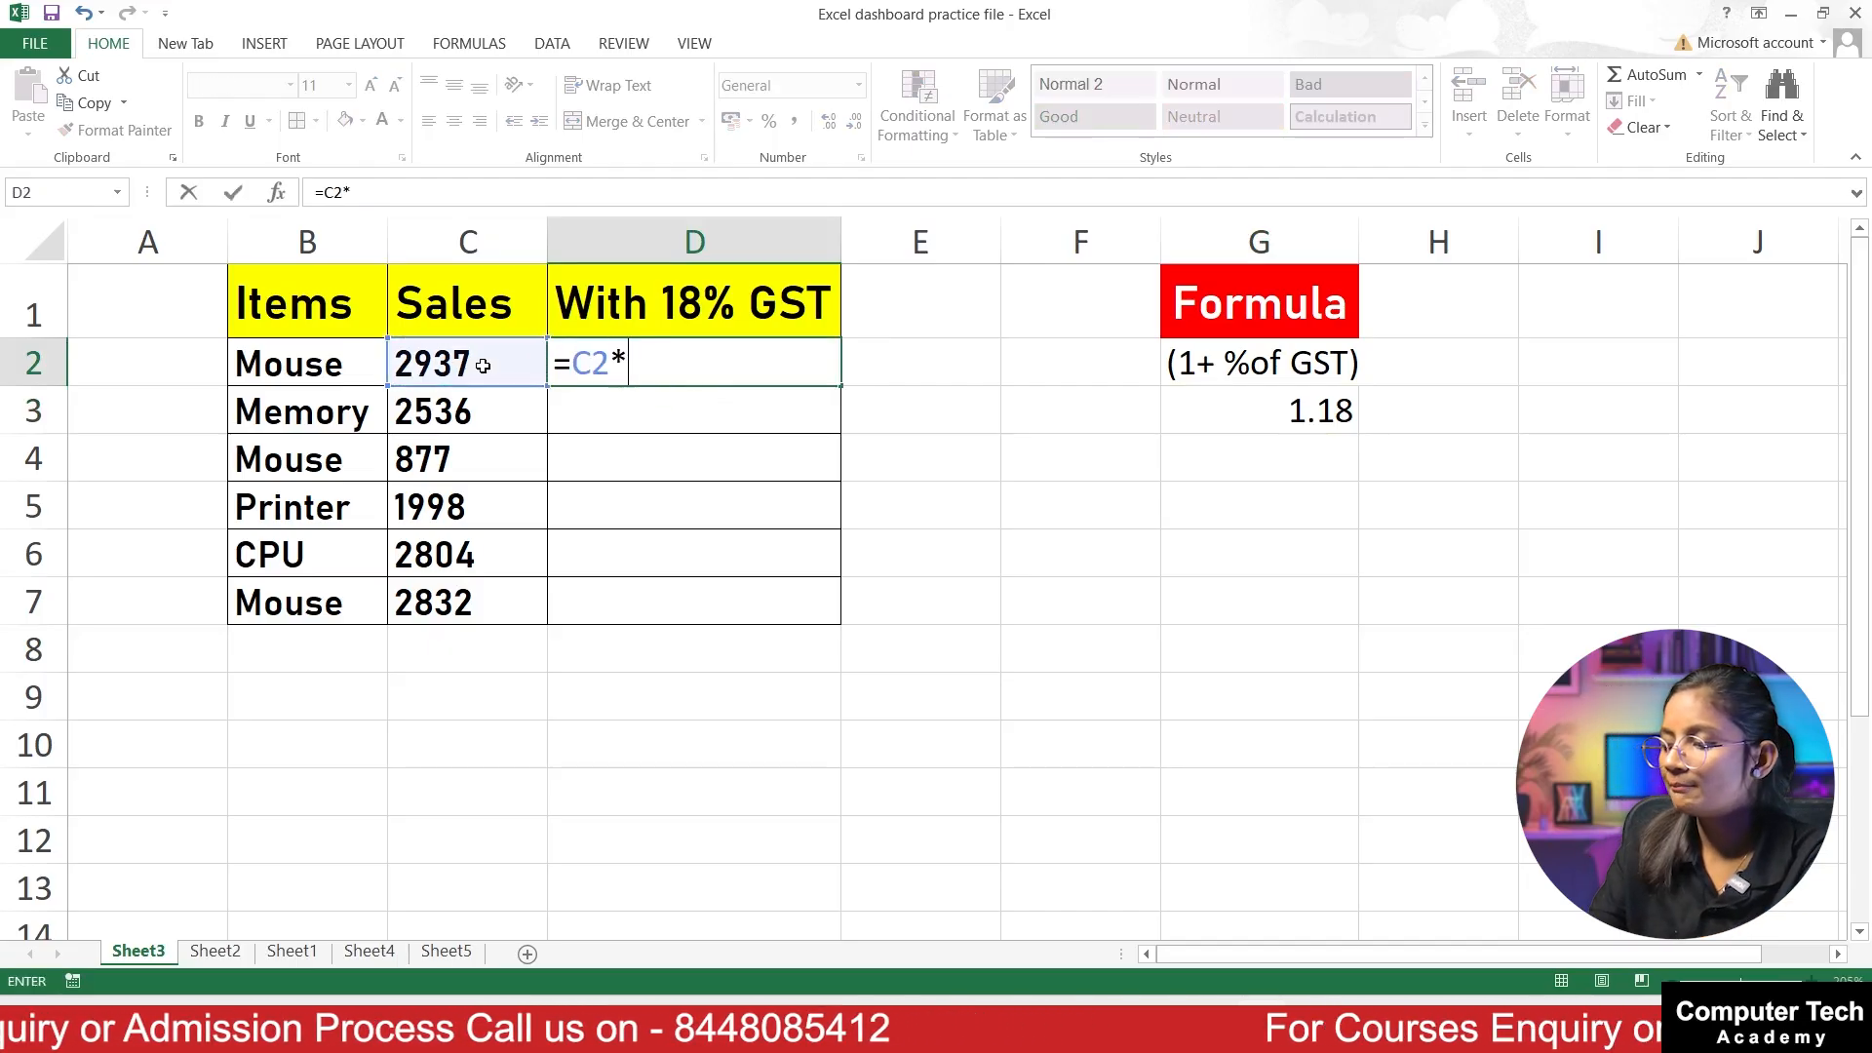
text((1+1)
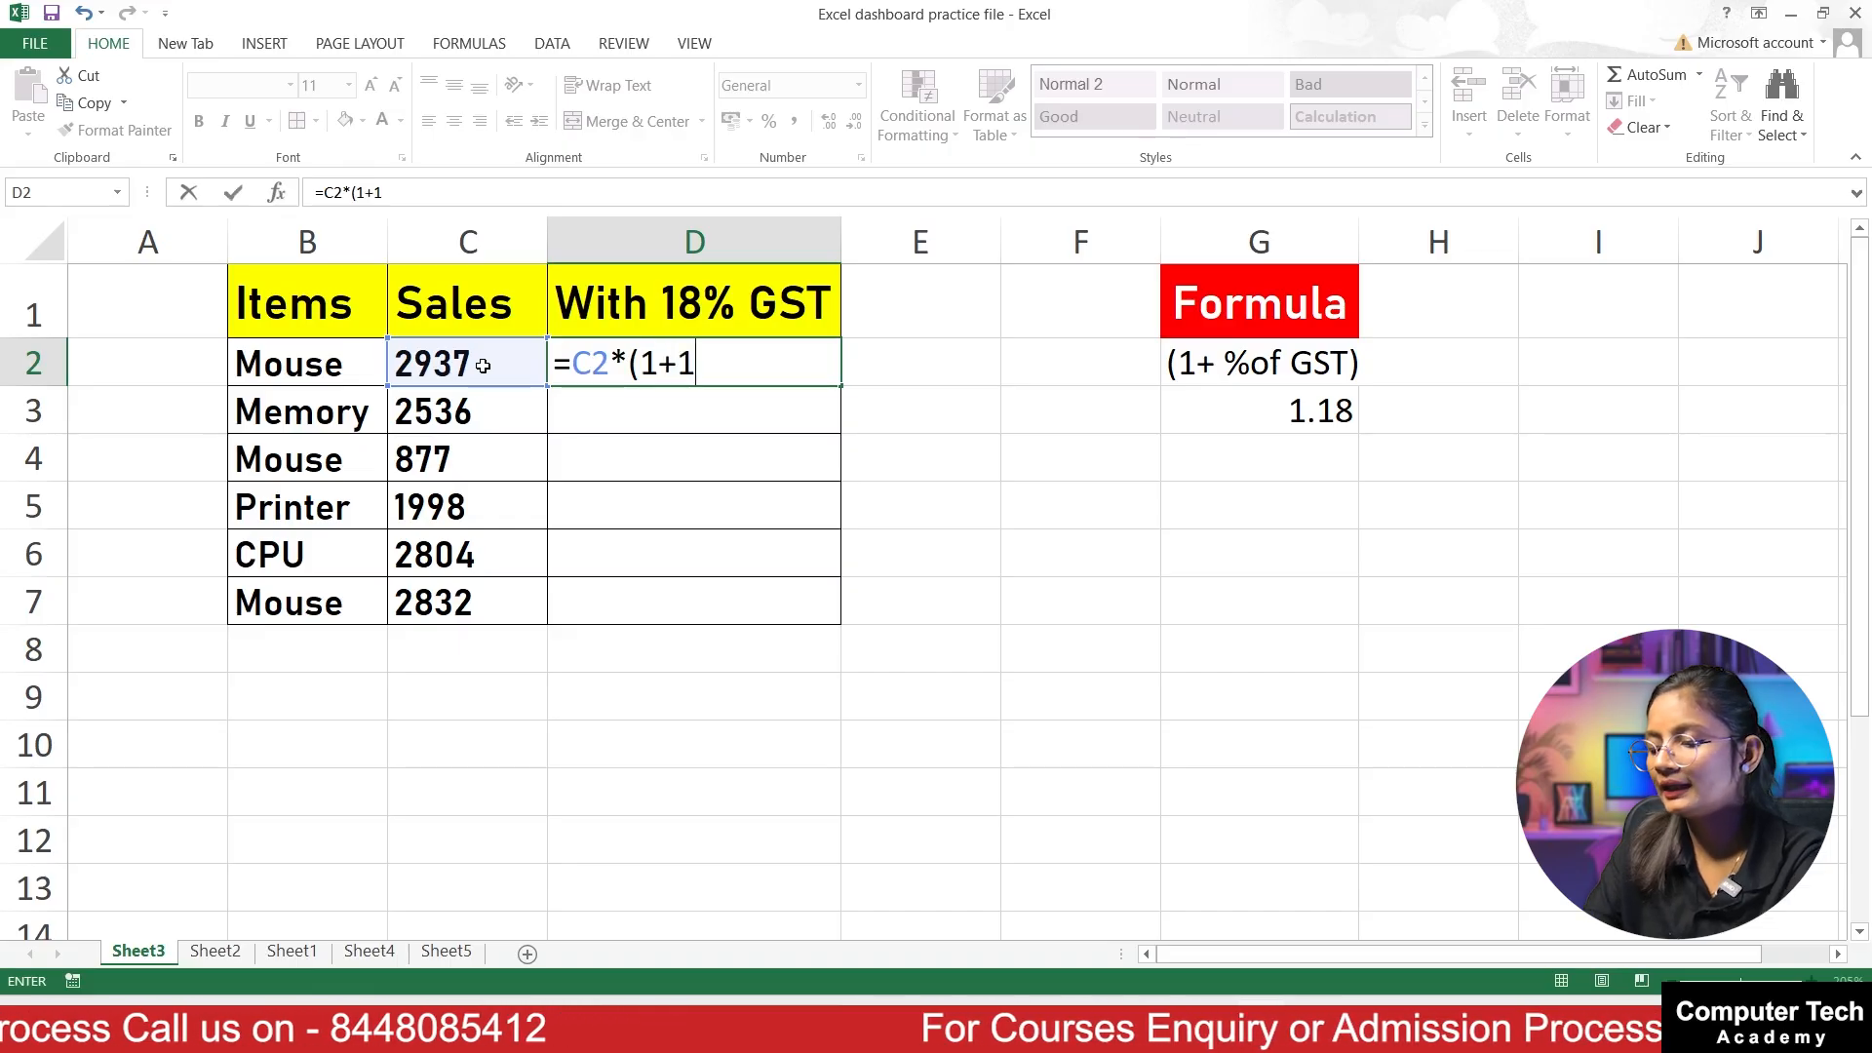
text(8%)
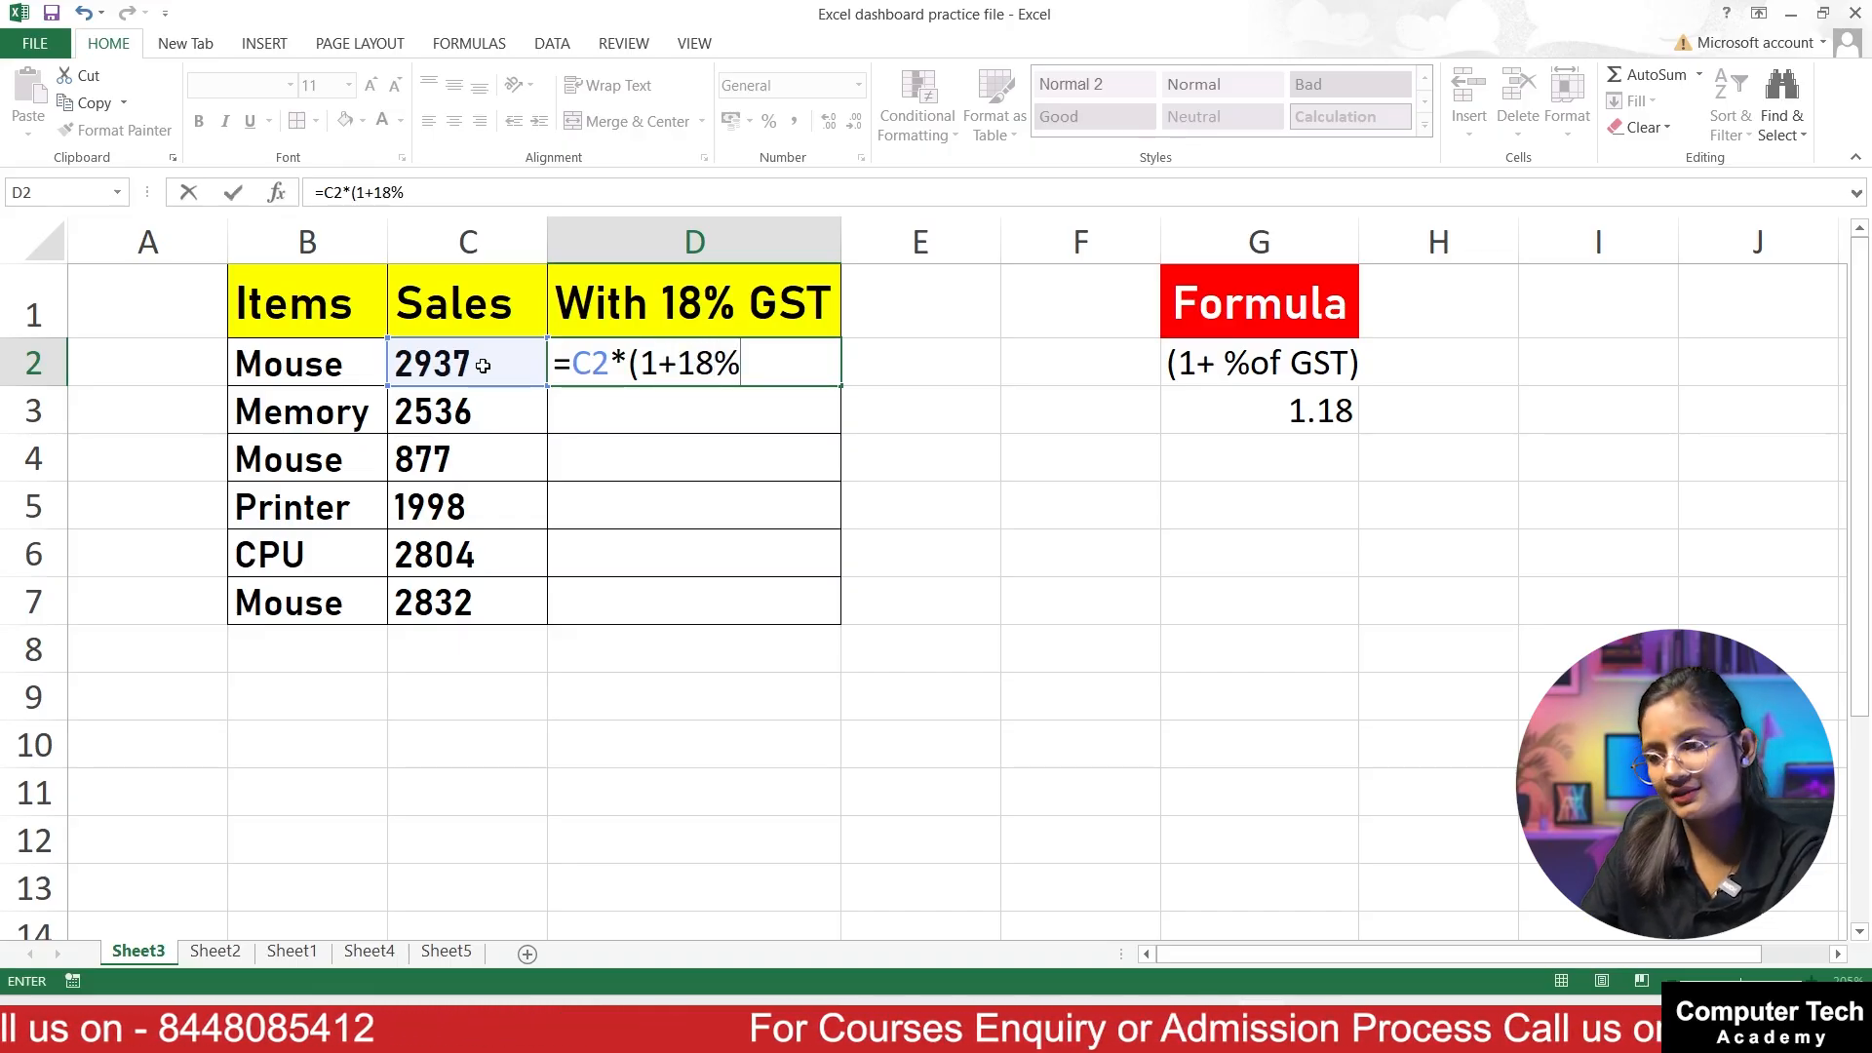
text())
key(Return)
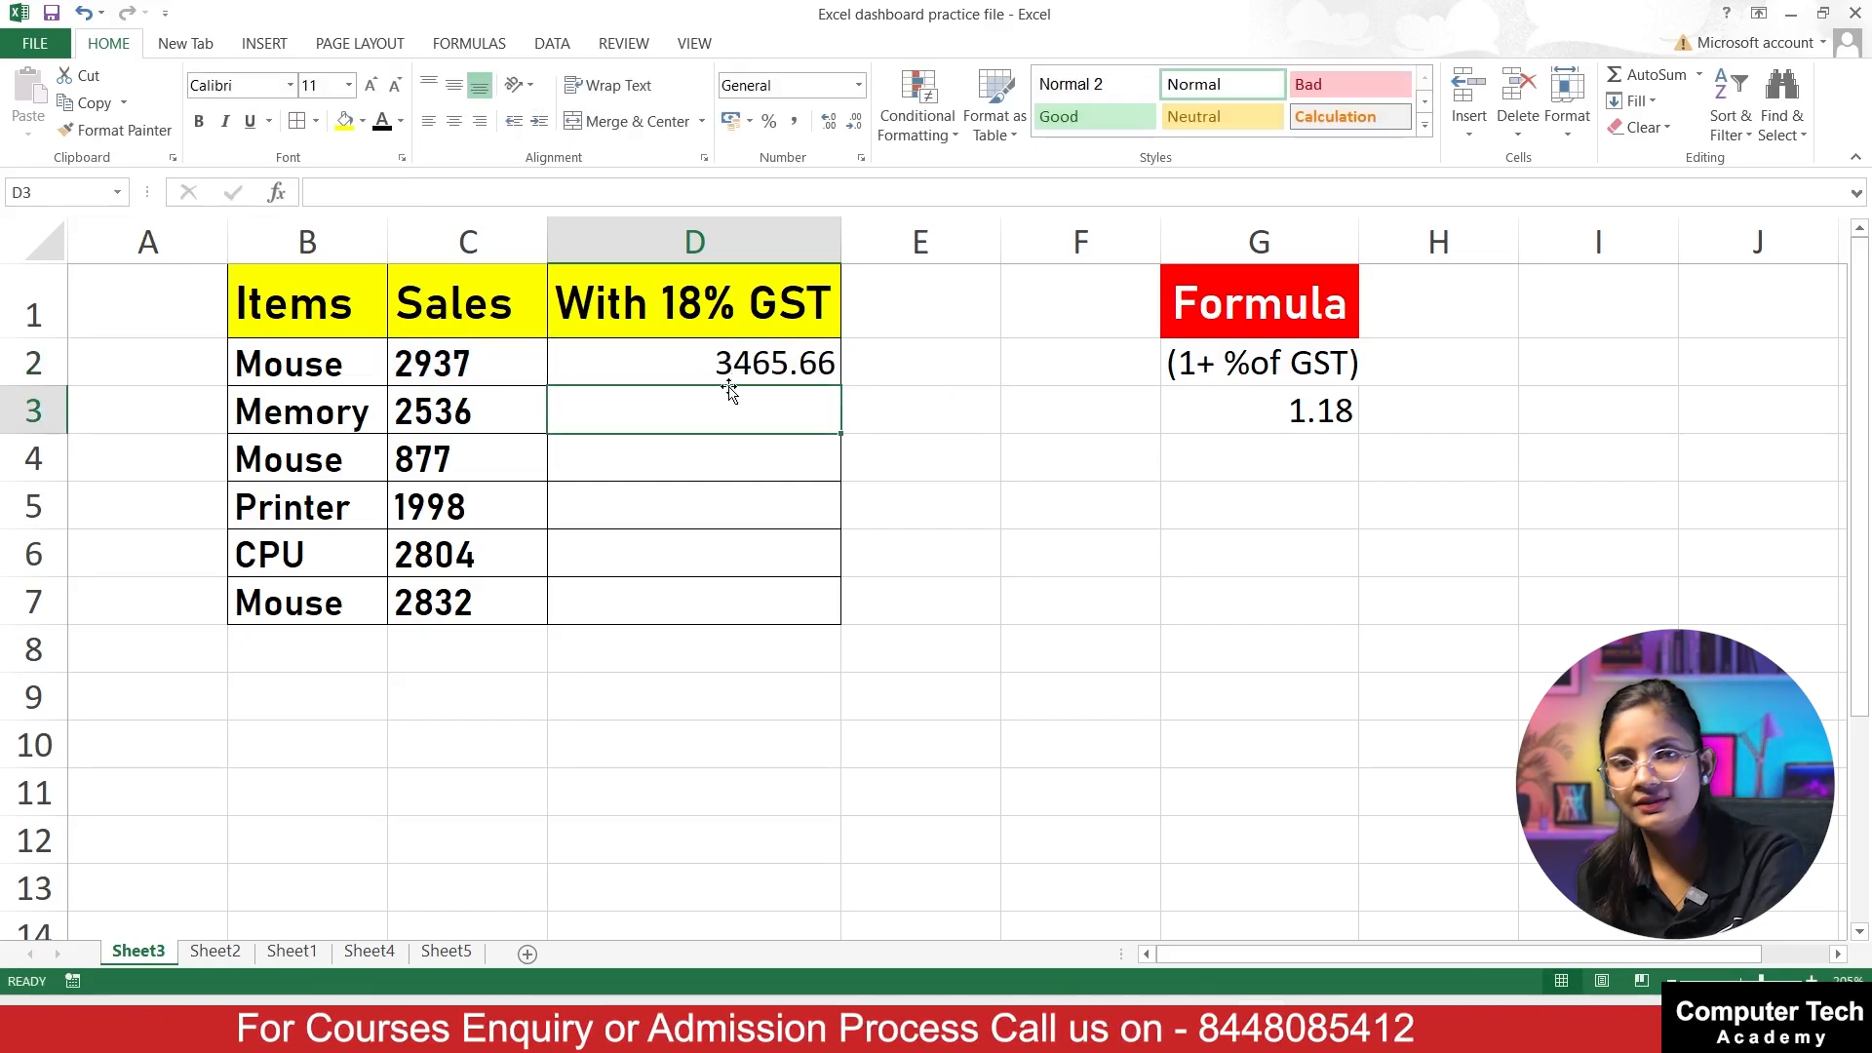
Step: Calculate the GST-inclusive amount for Memory in D3 with the formula =C3*G3
text(=)
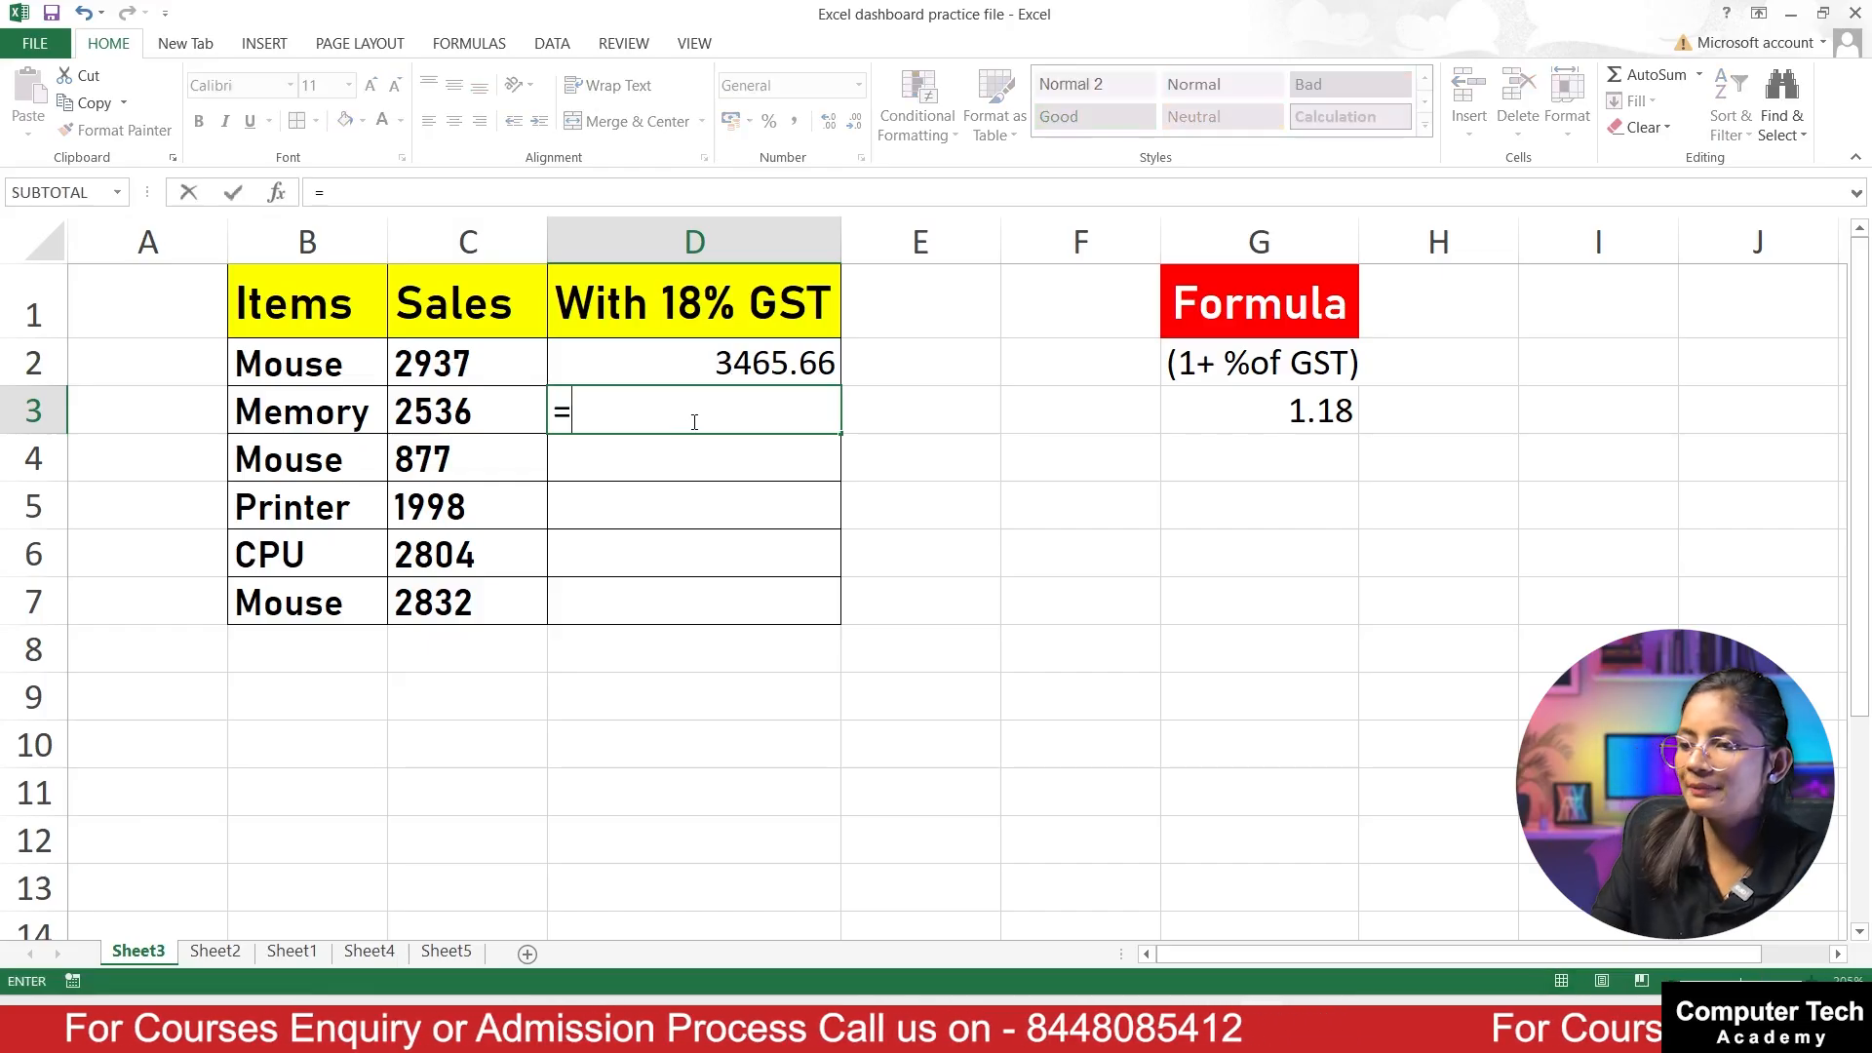
click(445, 415)
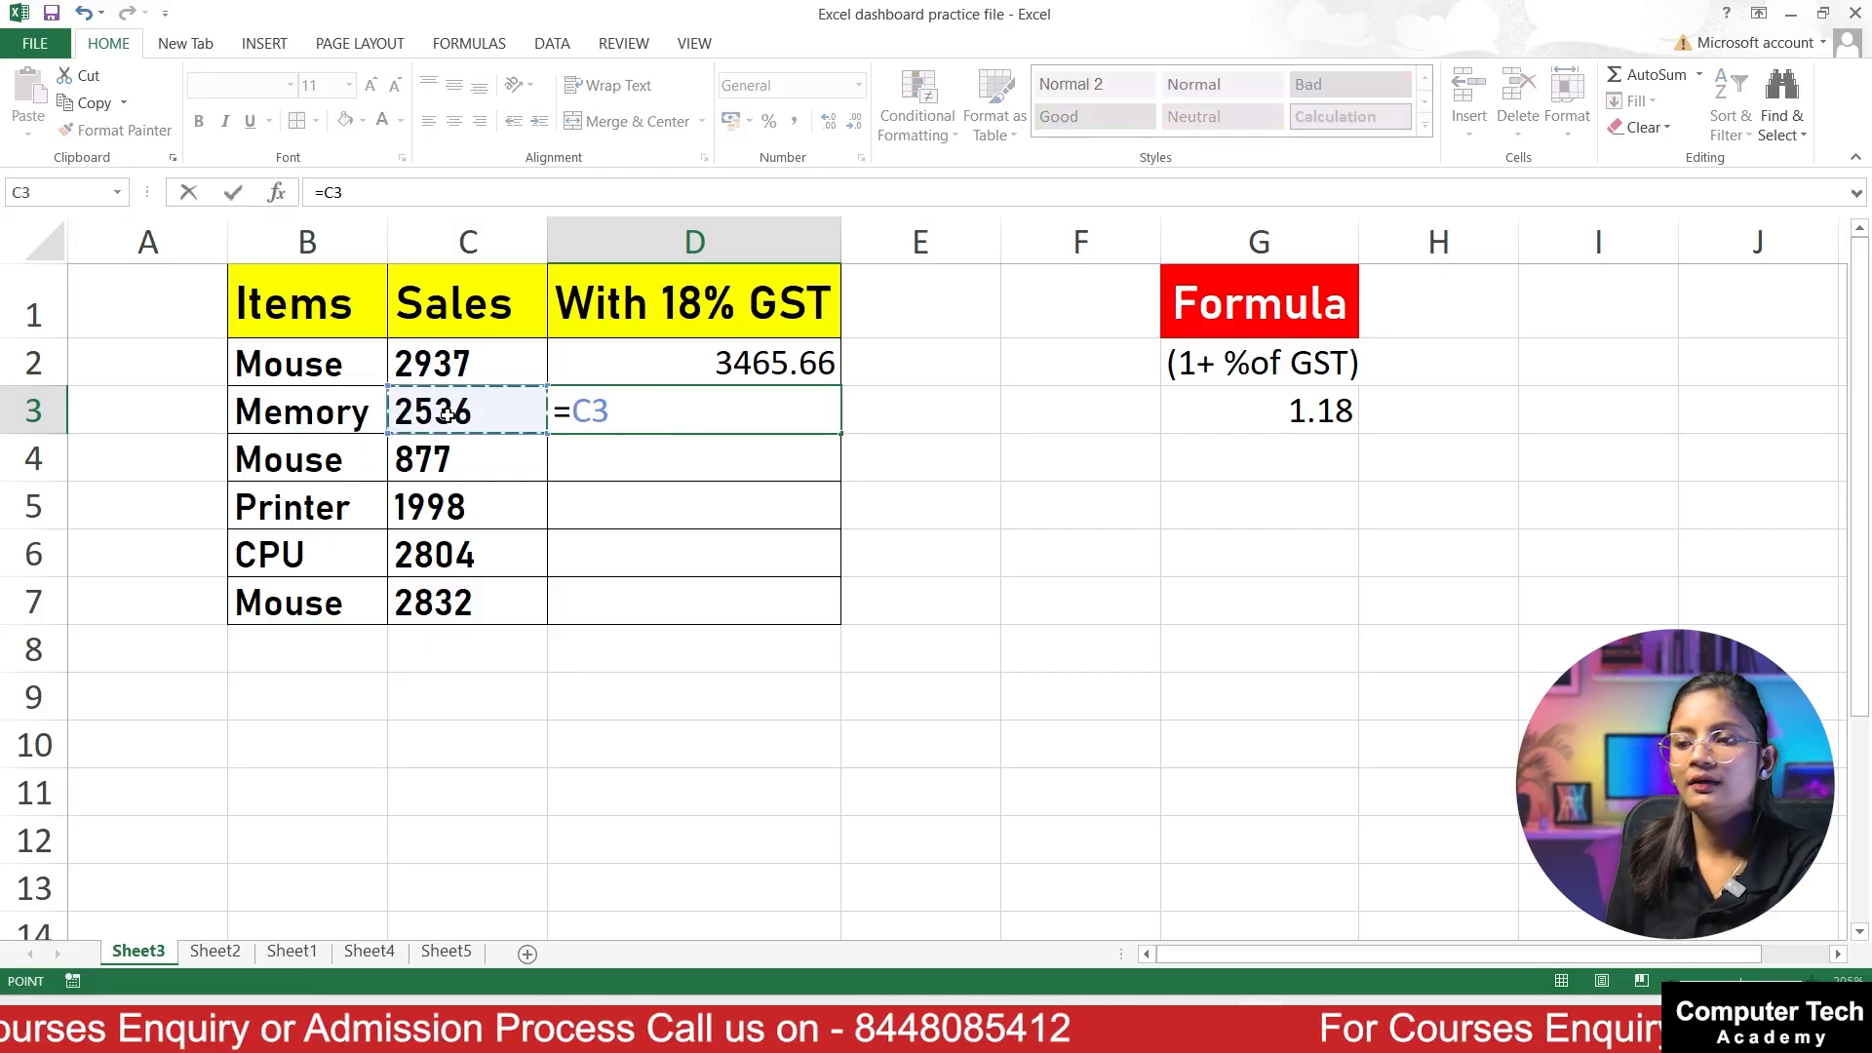
text(*)
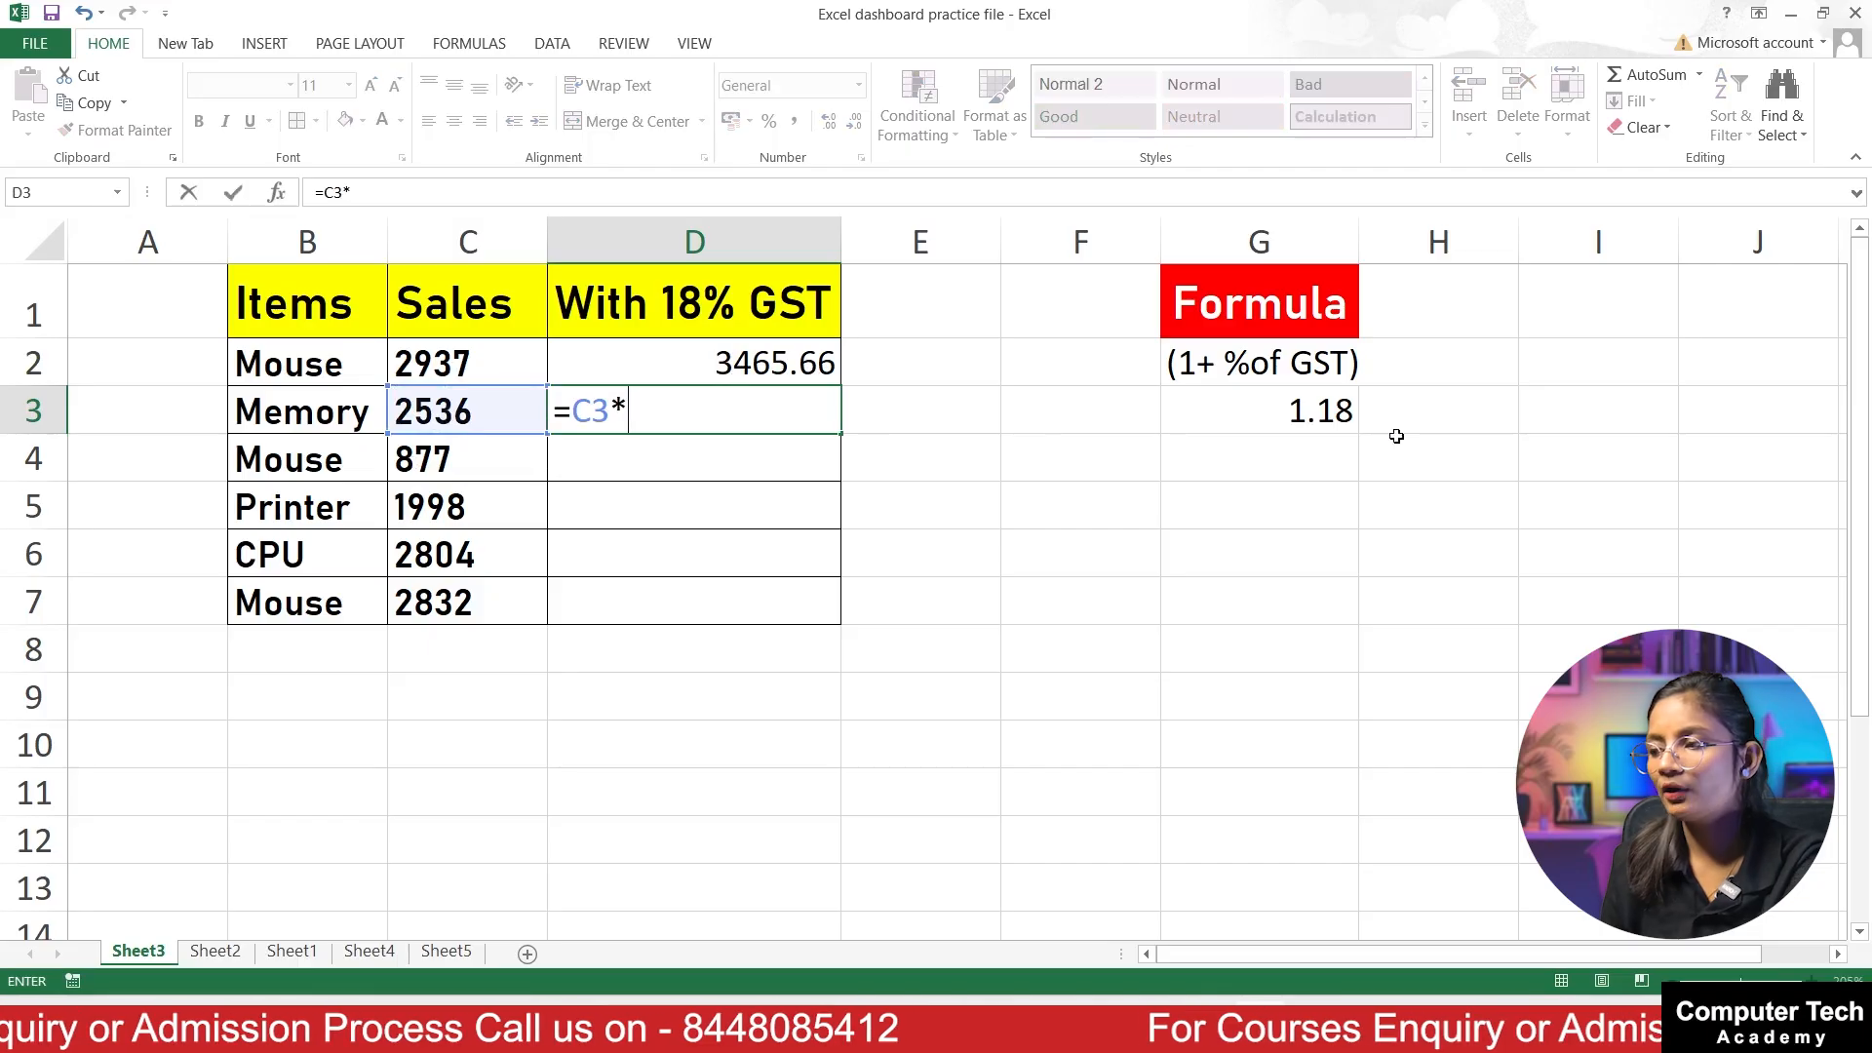
click(1258, 409)
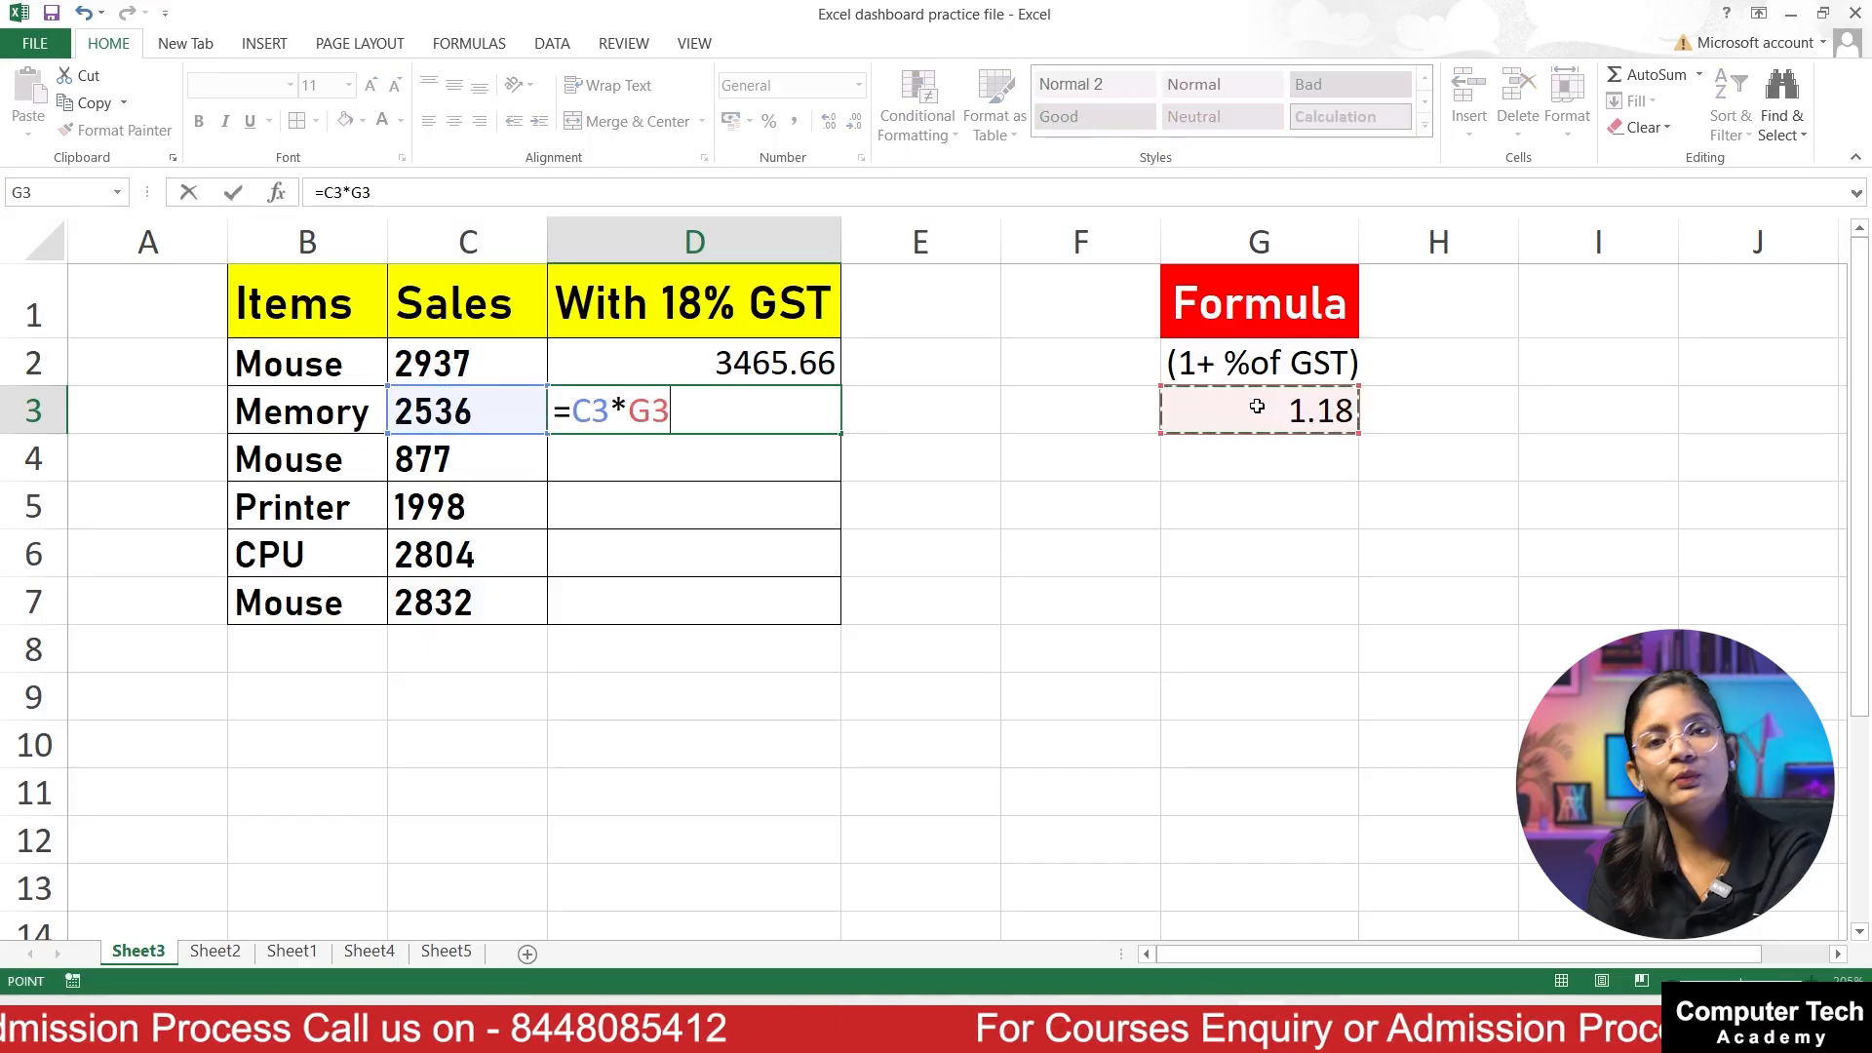
key(Return)
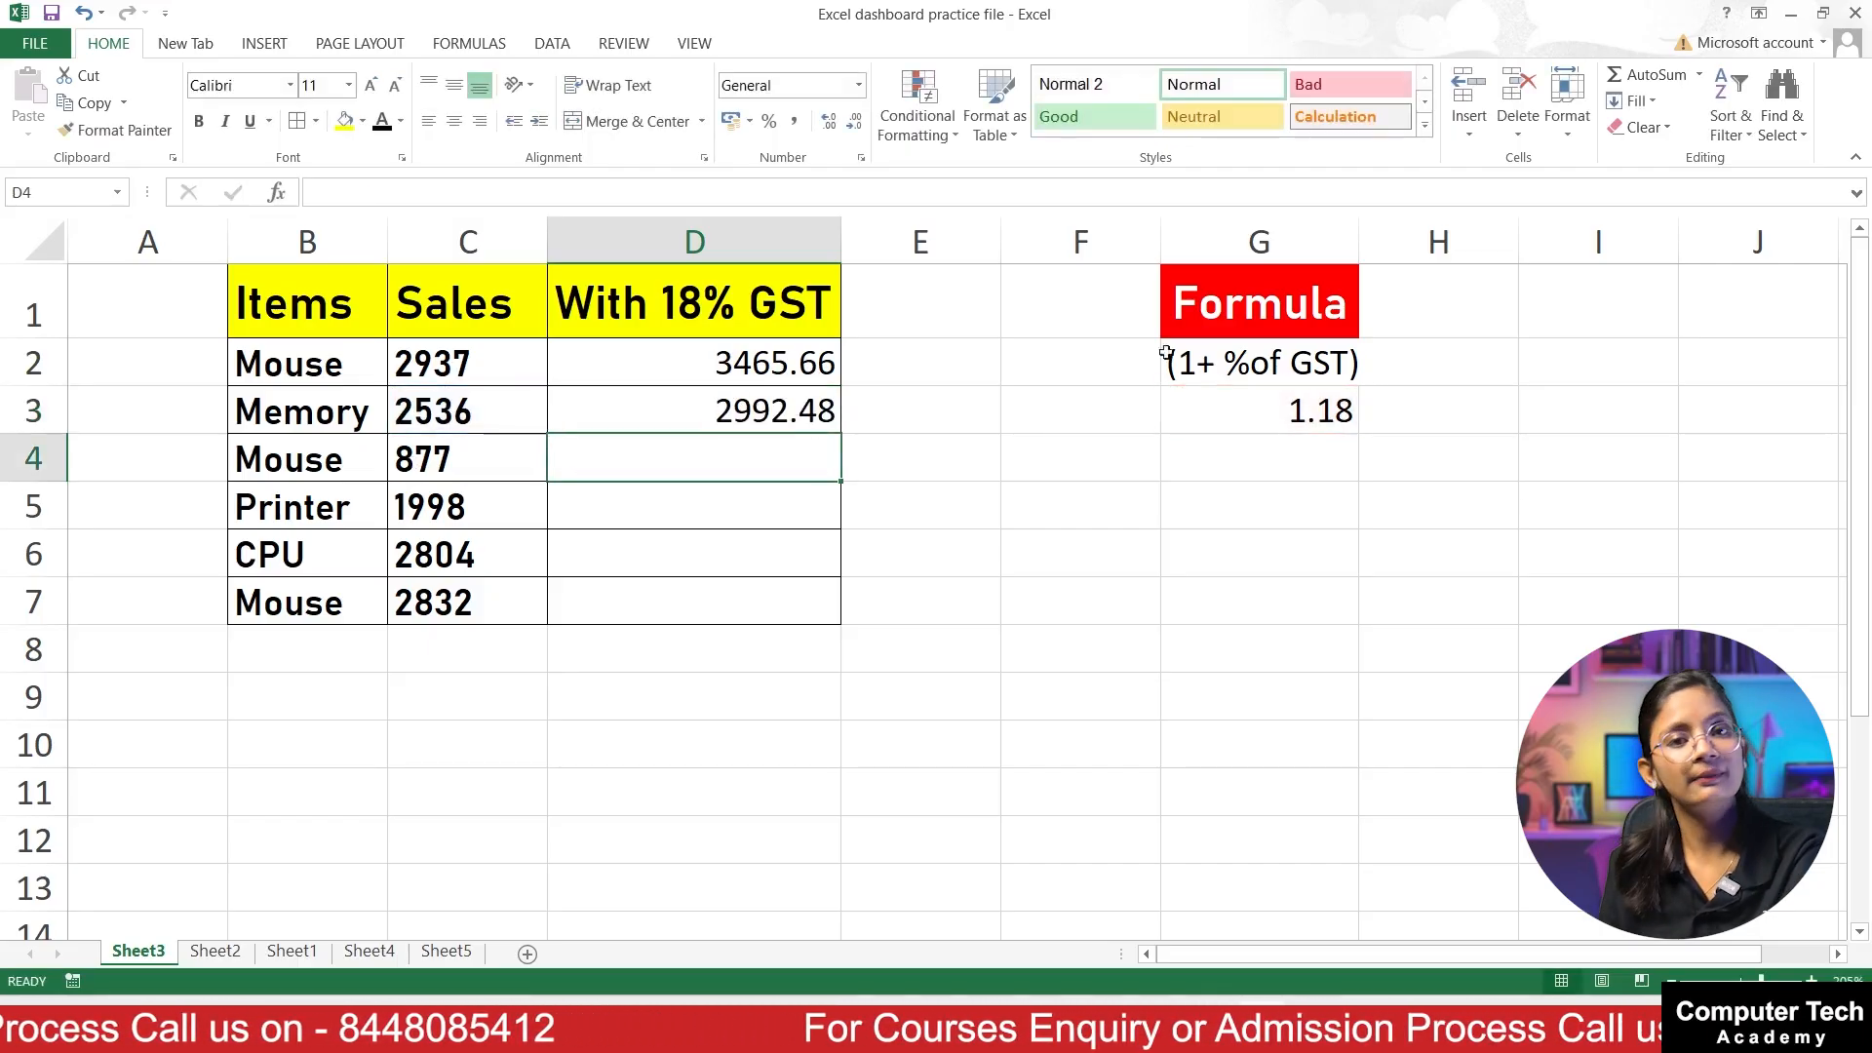
Step: Fill the GST formula from D2 down through D7
click(791, 368)
drag(841, 386, 844, 622)
click(978, 601)
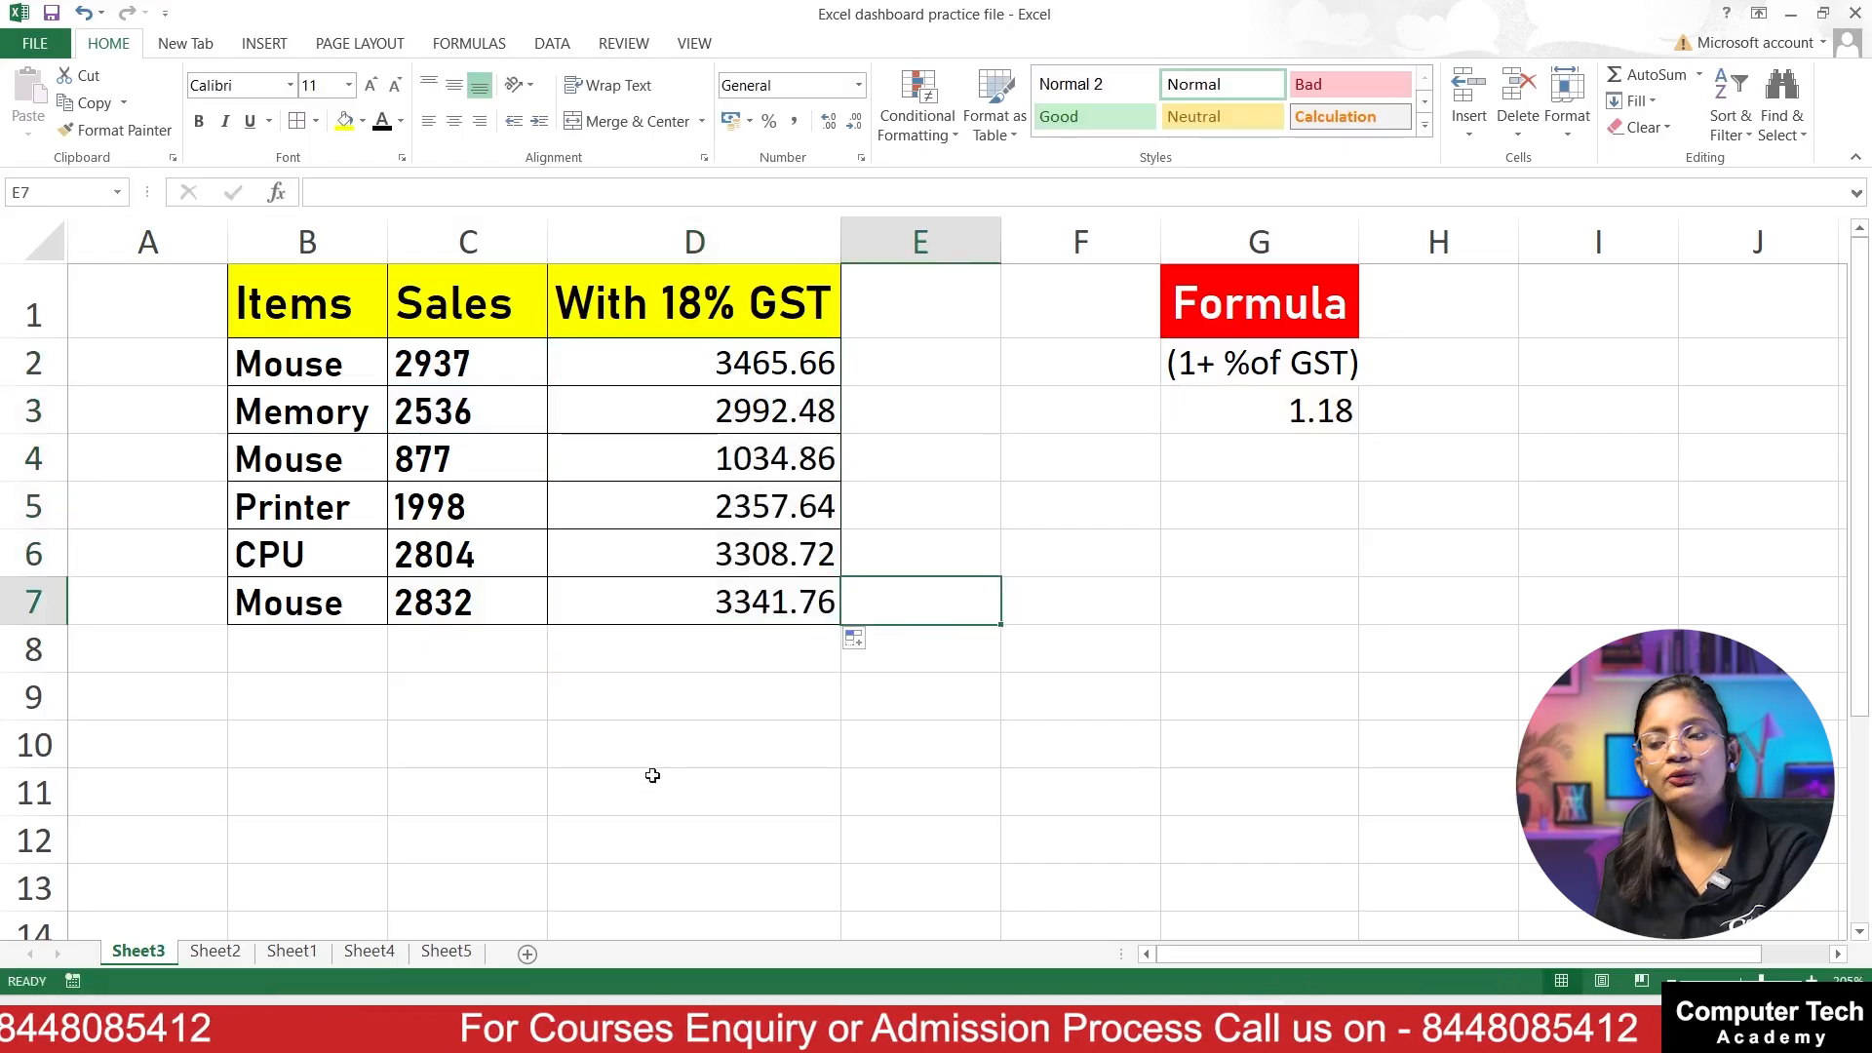
Step: Open Sheet2 and examine the numeric columns together with the empty total row beneath them
click(193, 948)
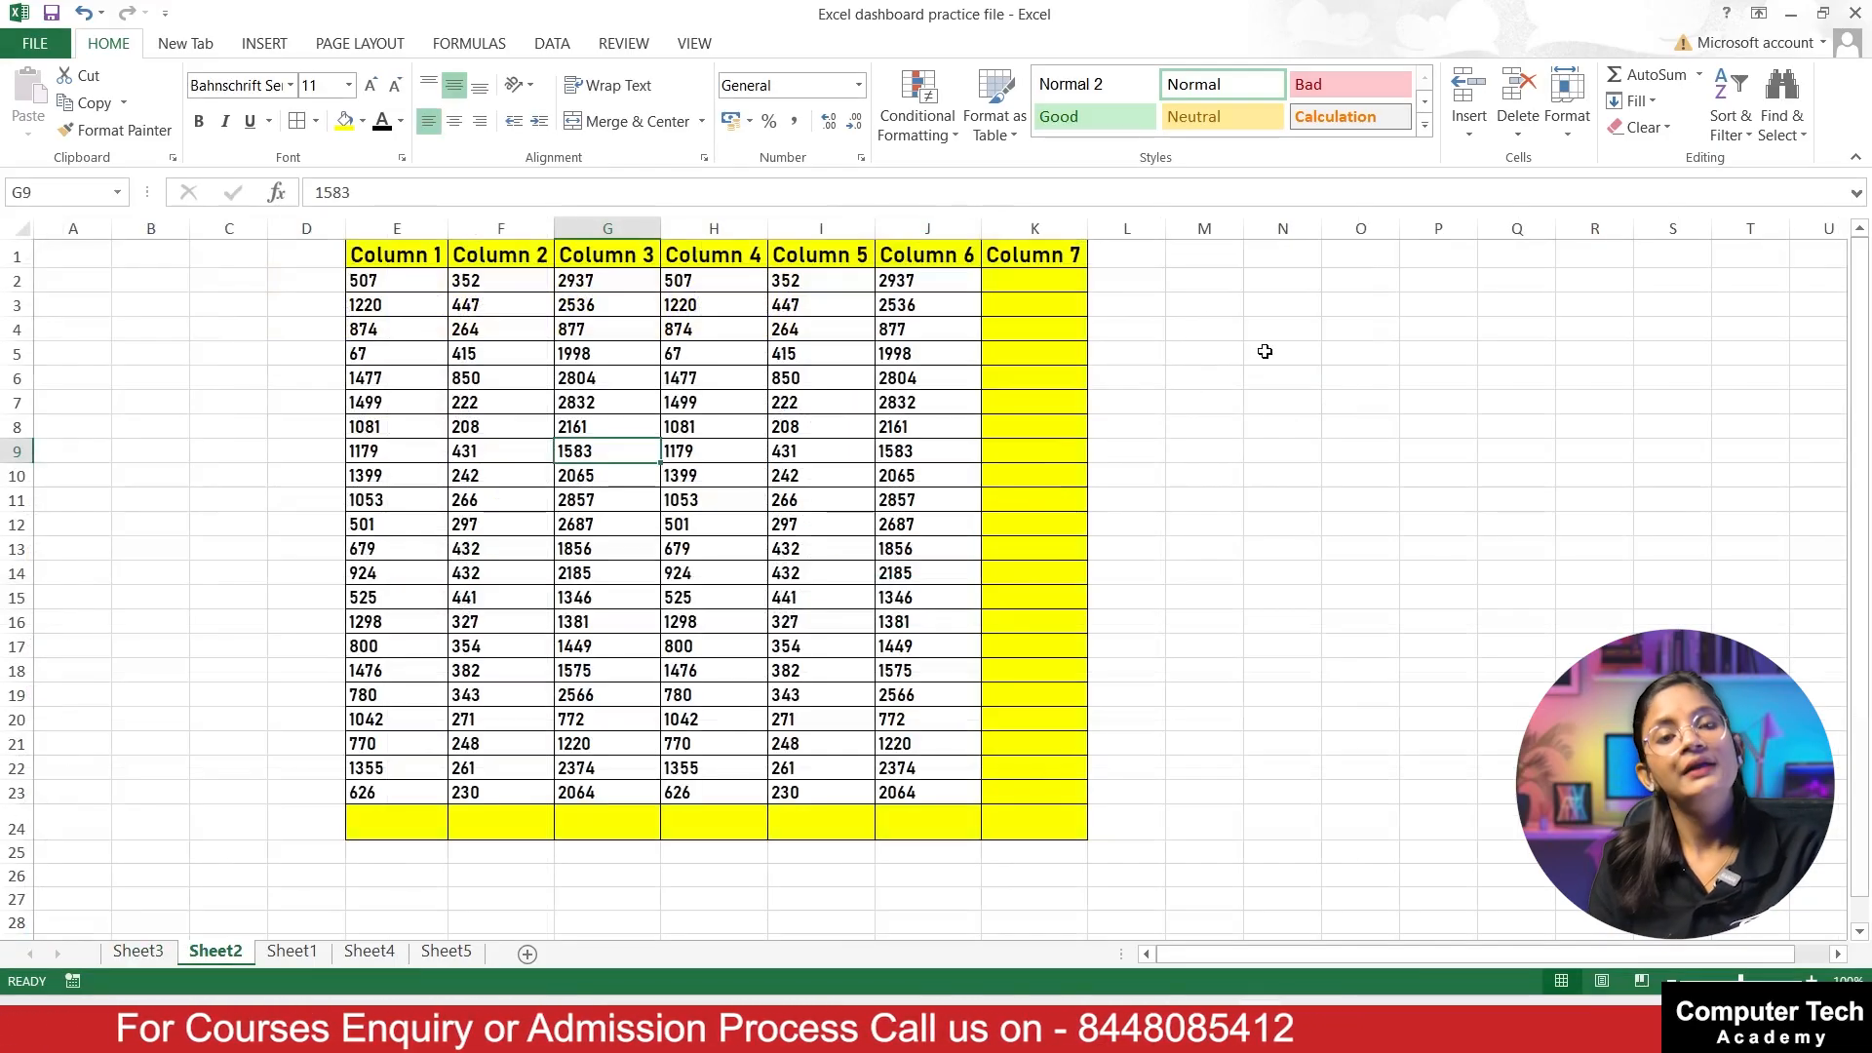
scroll(1337, 492, up, 1)
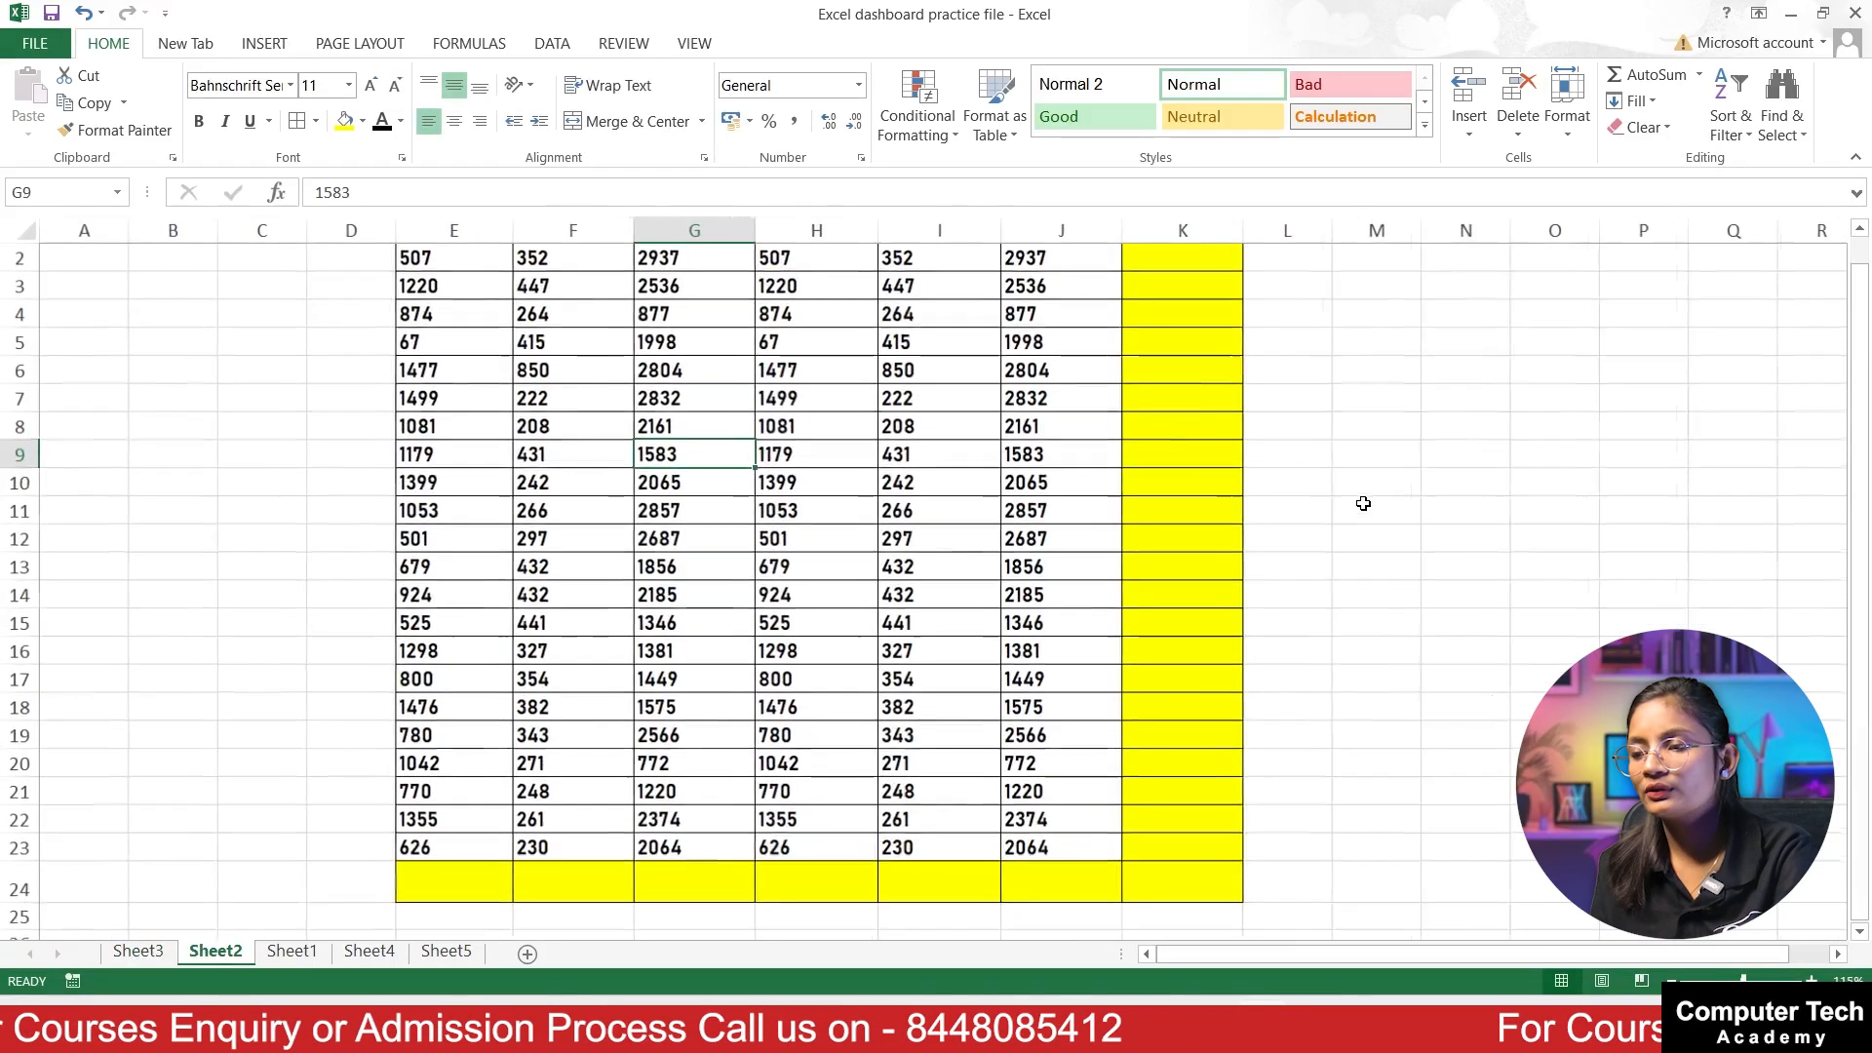
scroll(1350, 507, up, 1)
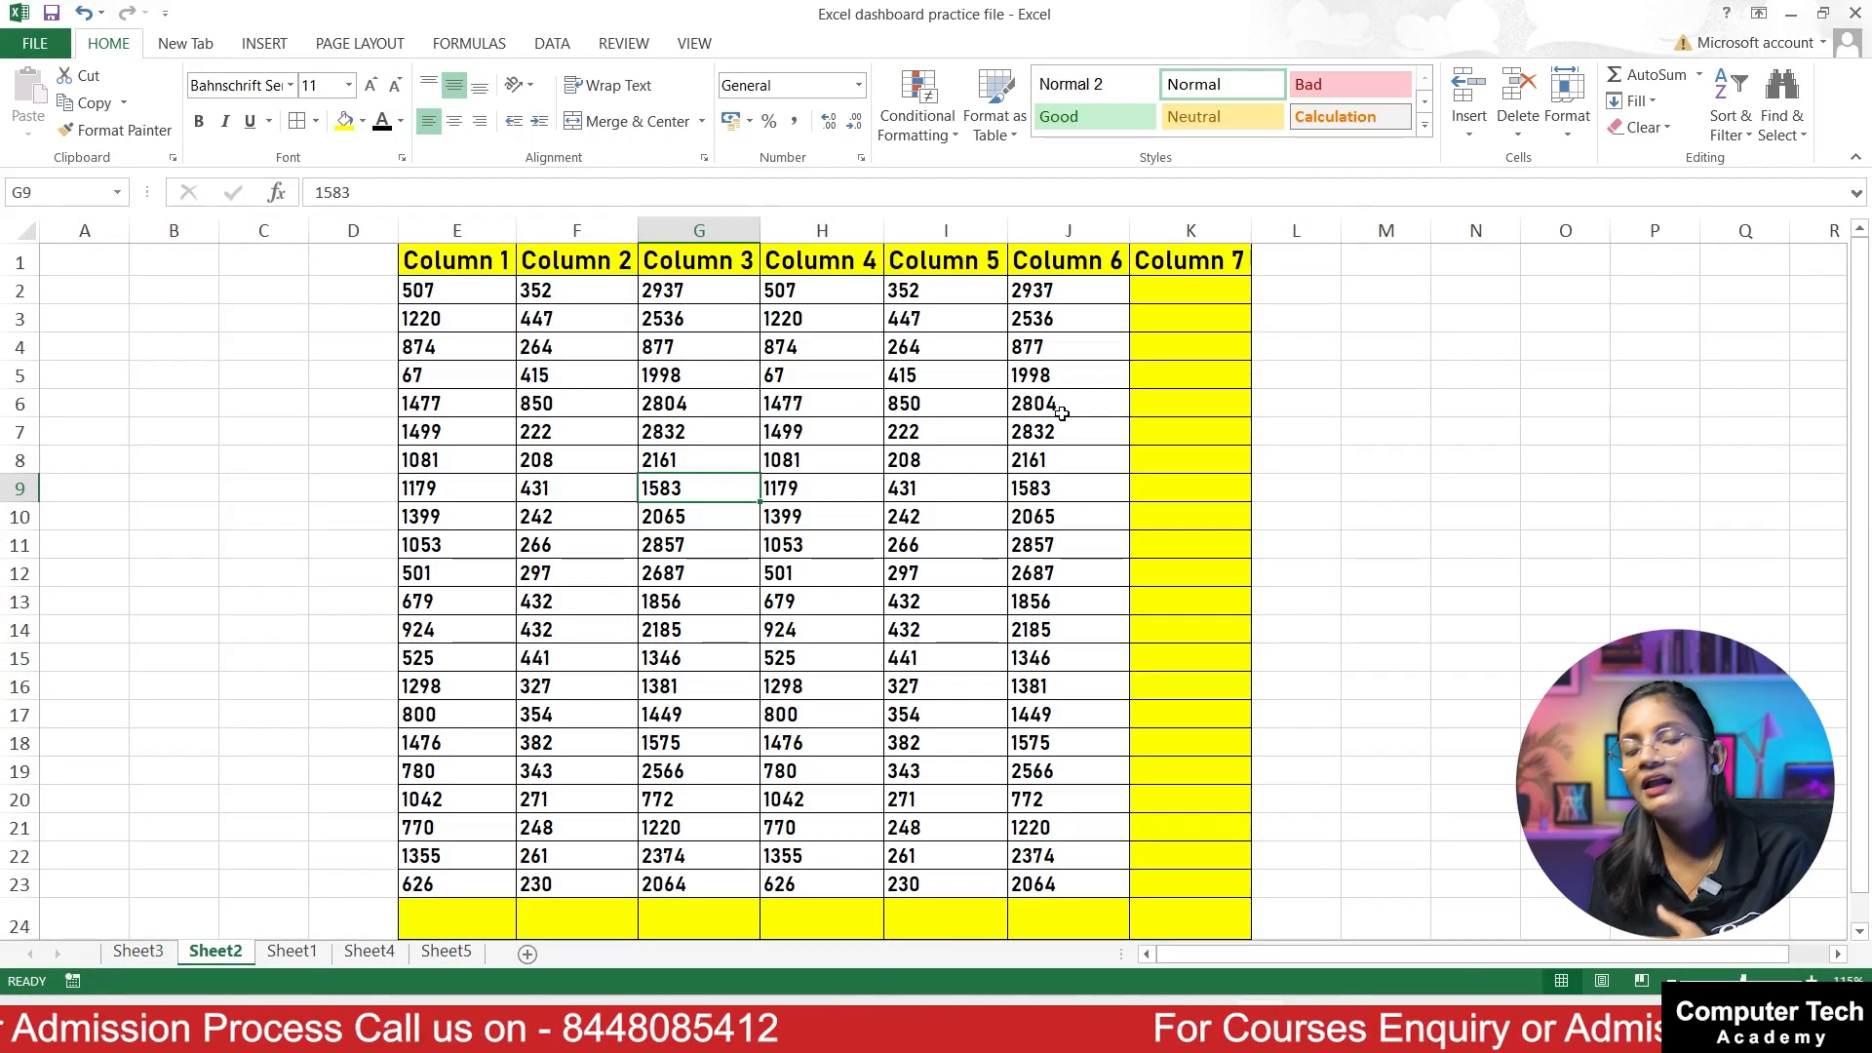
scroll(1003, 406, down, 1)
scroll(702, 756, up, 1)
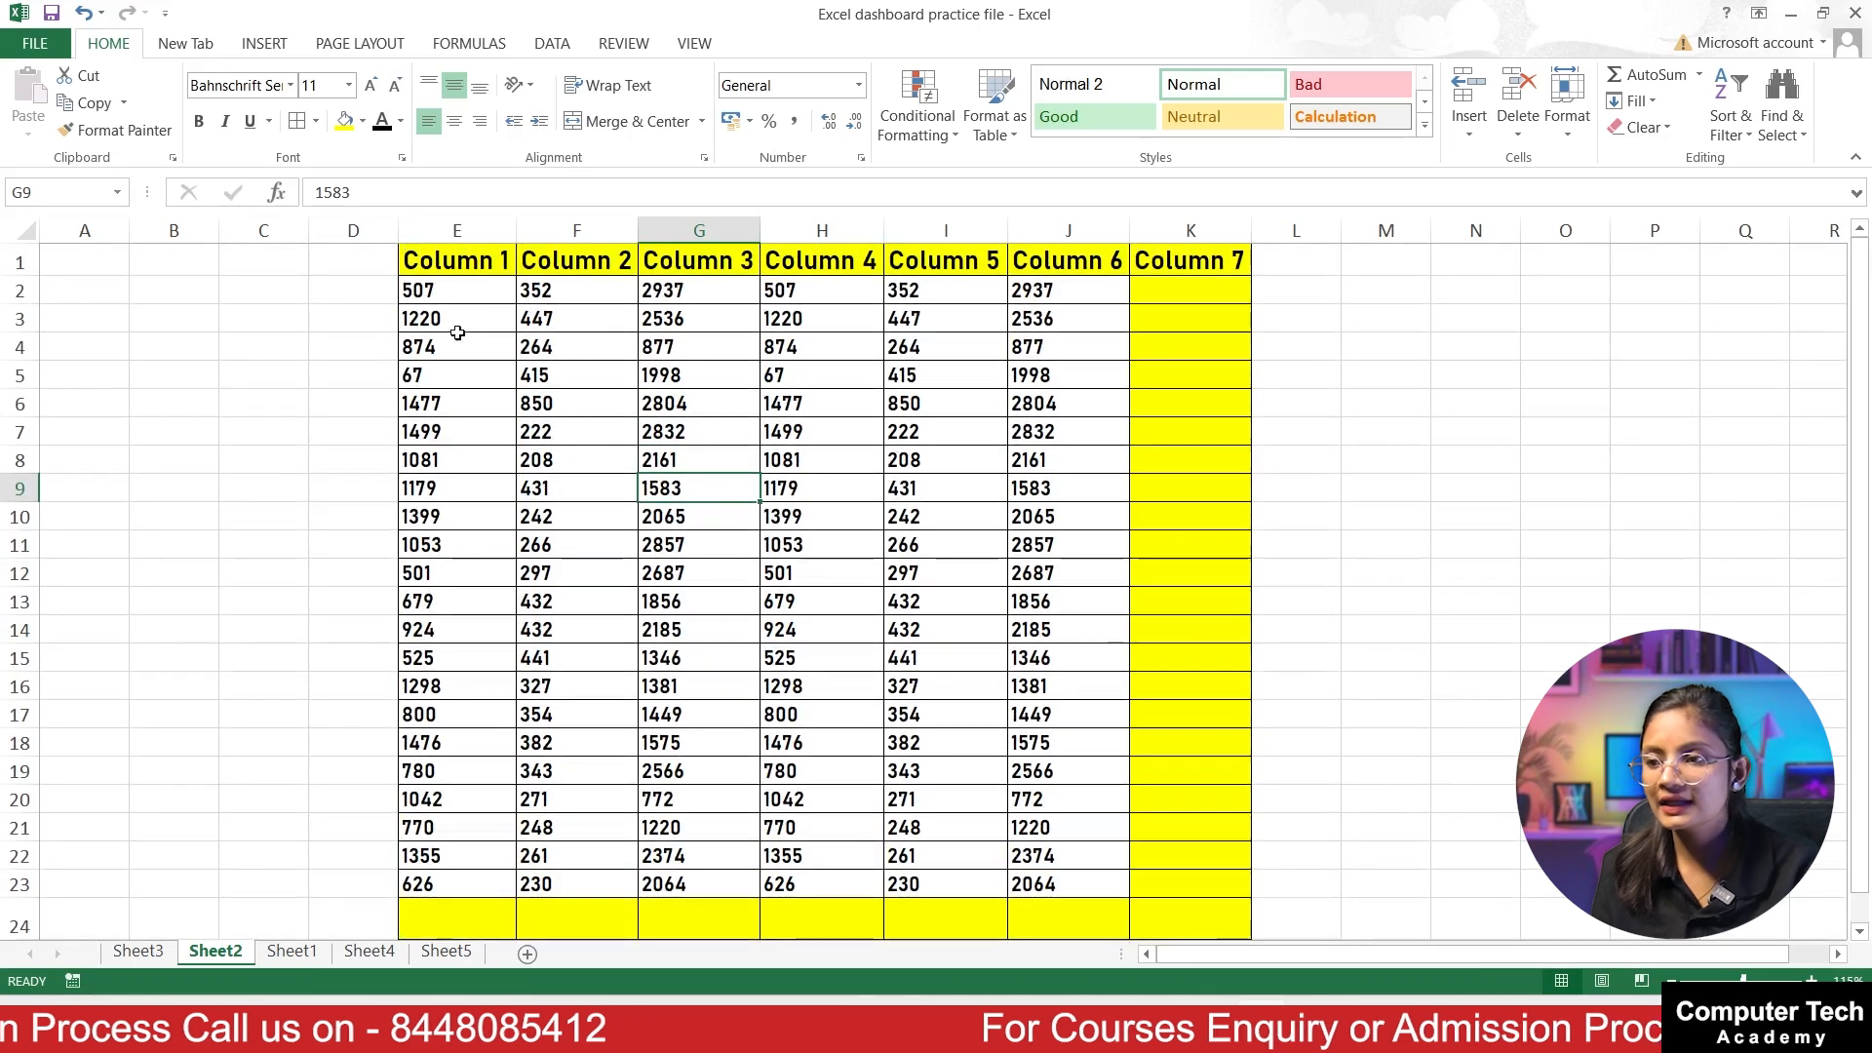
drag(461, 282, 542, 990)
click(458, 921)
drag(584, 293, 611, 902)
click(612, 906)
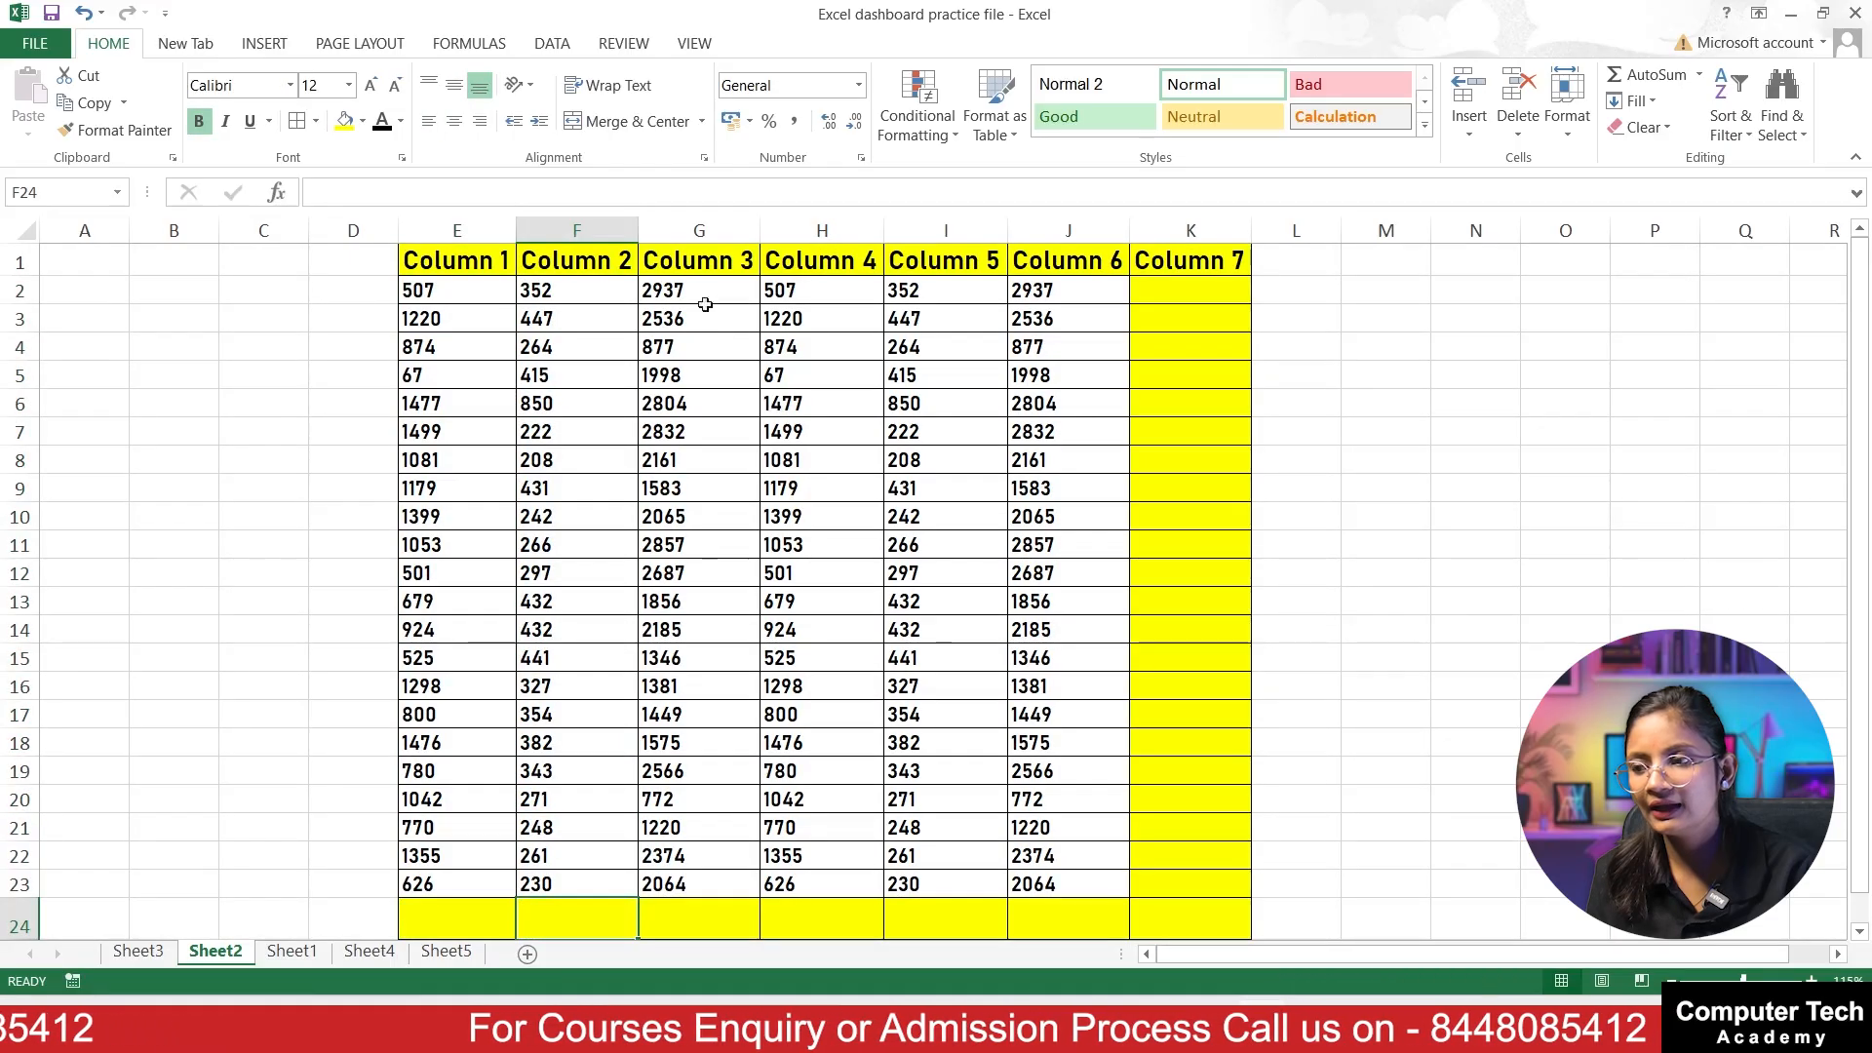
drag(707, 293, 723, 677)
drag(789, 291, 819, 883)
drag(947, 385, 941, 921)
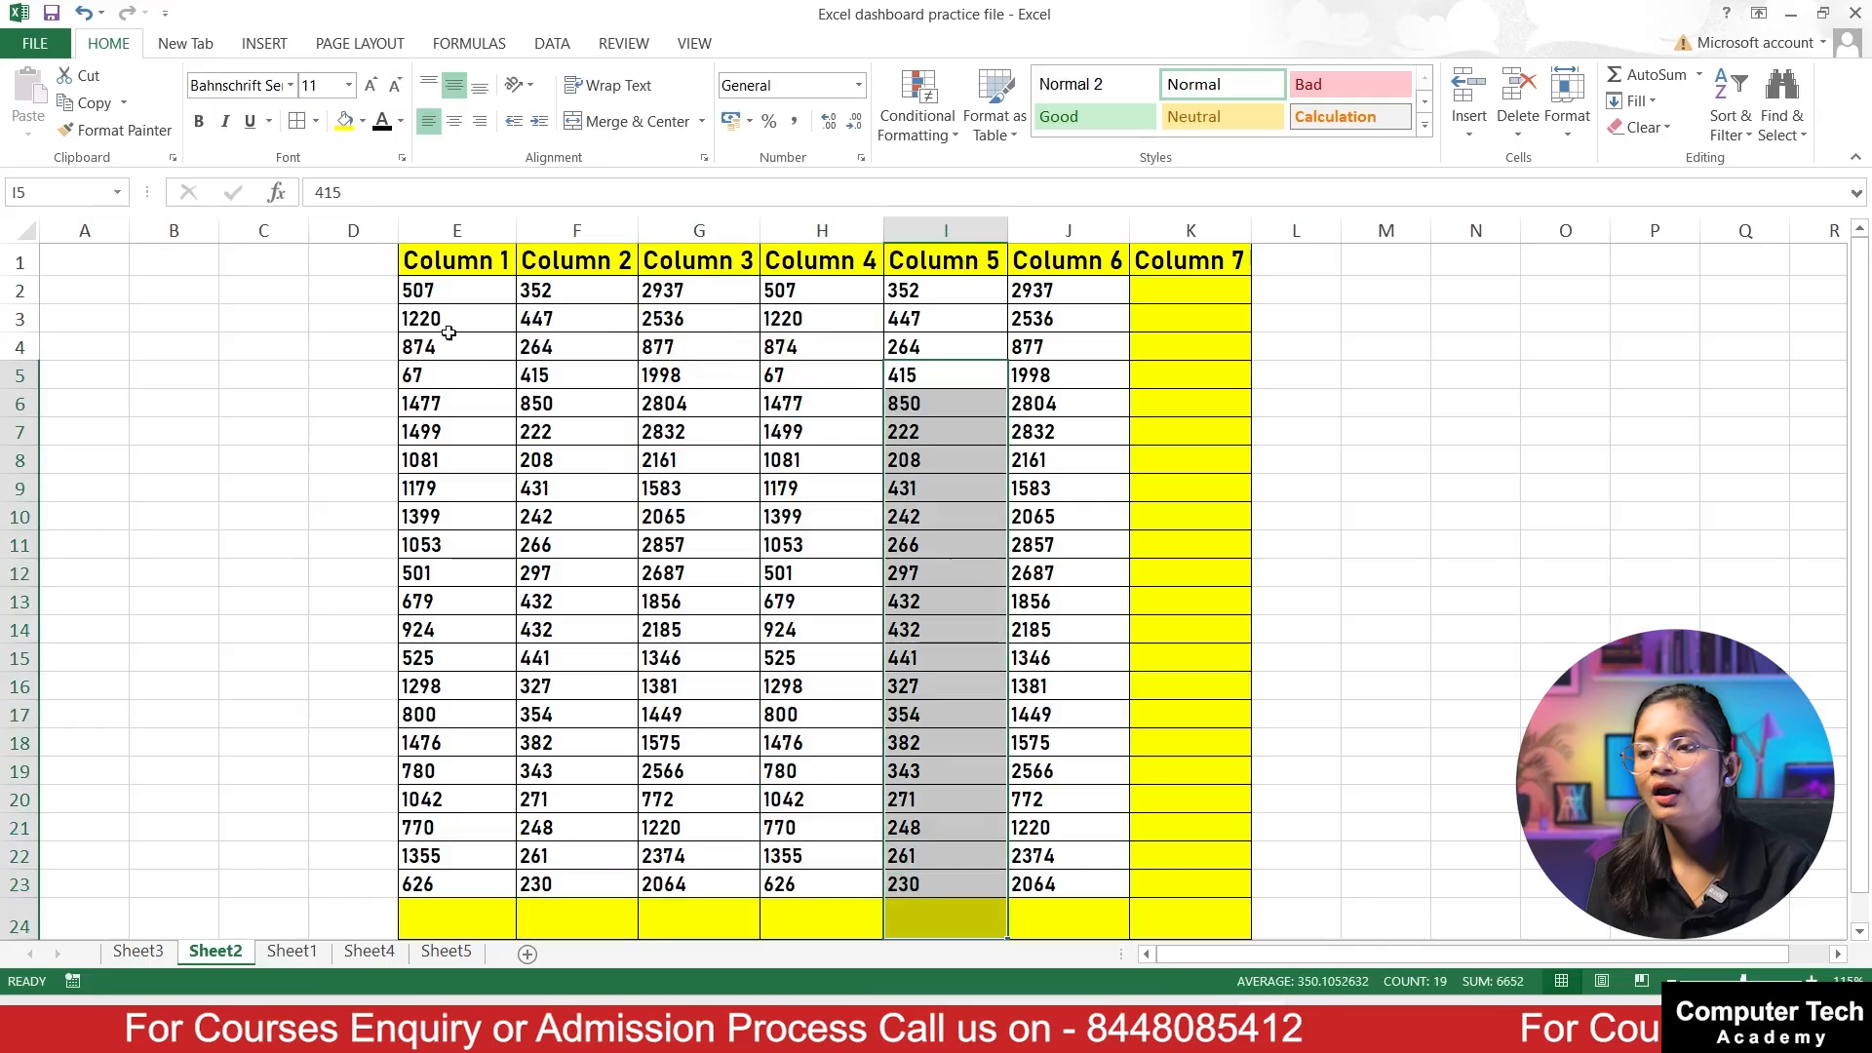
Step: Examine the rows across Column 1 to Column 6 and the empty Column 7 reserved for row totals
drag(424, 283, 1072, 351)
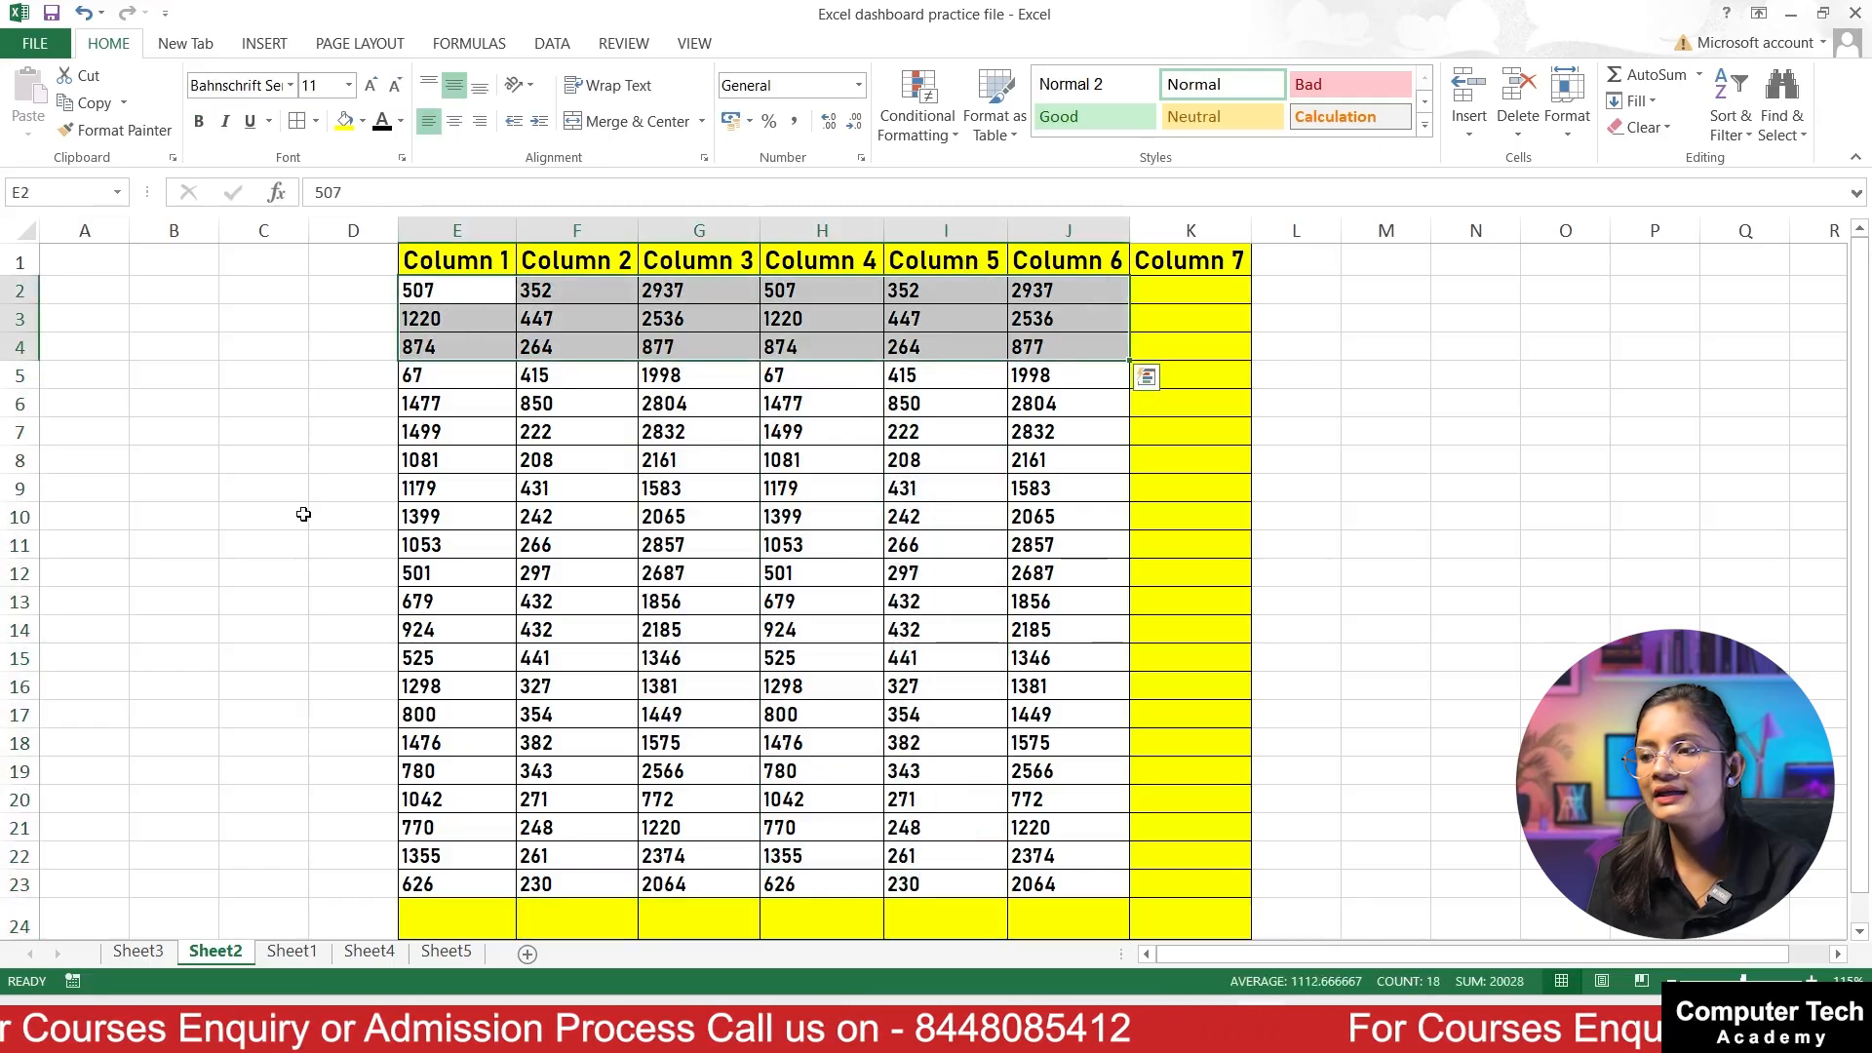
drag(301, 513, 1219, 546)
drag(419, 658, 1068, 715)
drag(531, 770, 1072, 828)
drag(1190, 263, 1189, 895)
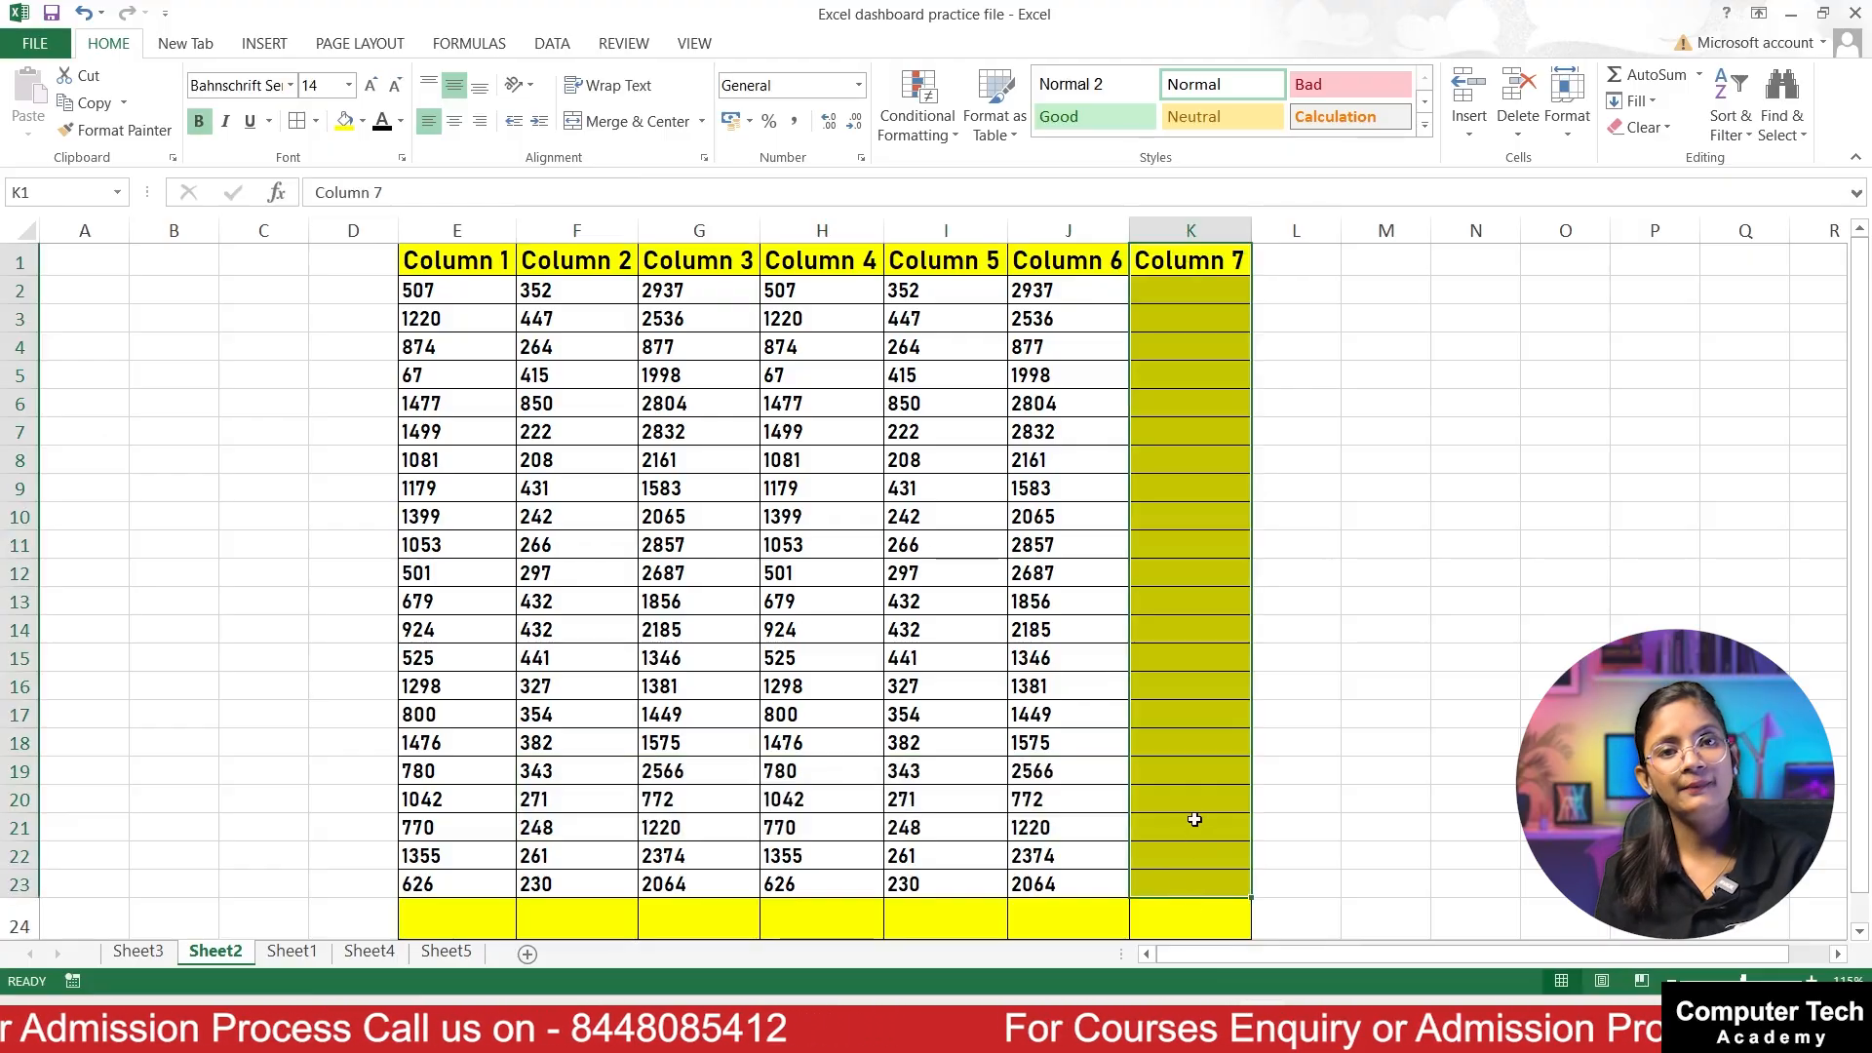
Step: Try totalling Column 1 in E24 and Column 2 in F24 one at a time with AutoSum, and undo both totals
click(485, 916)
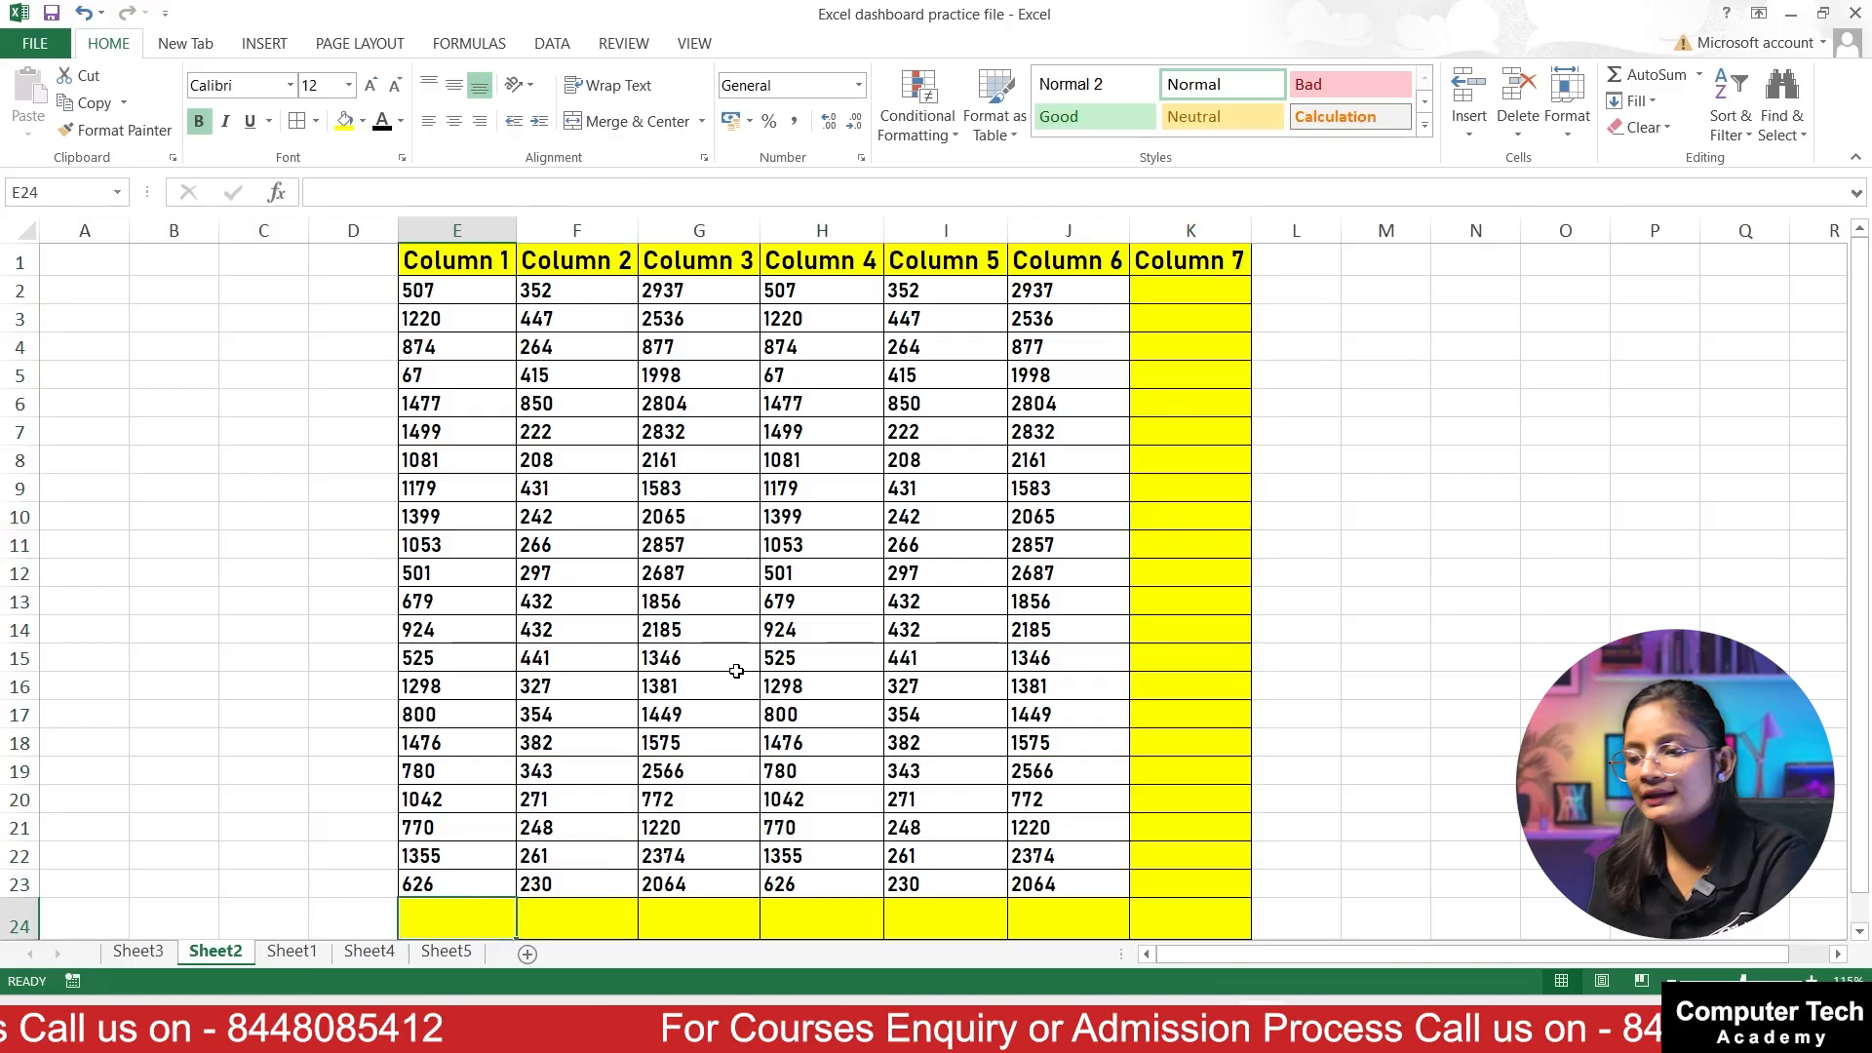
key(alt+equal)
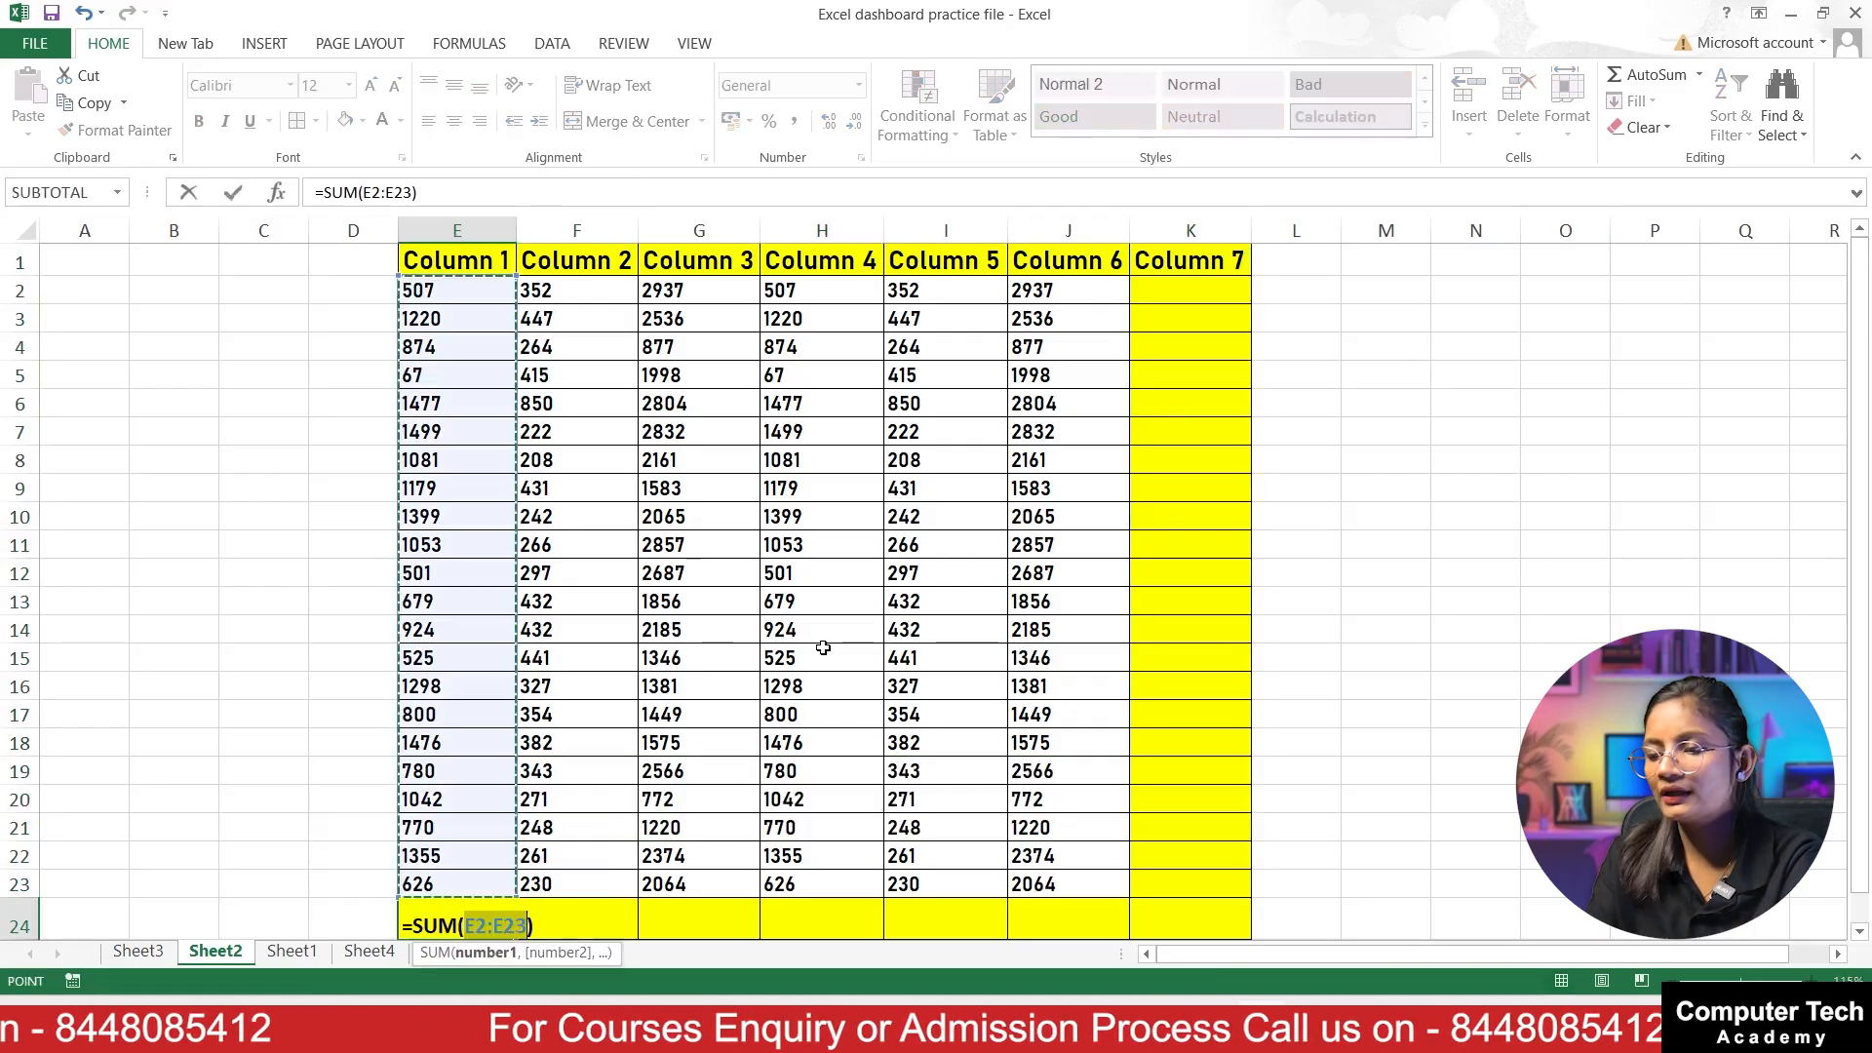
key(Return)
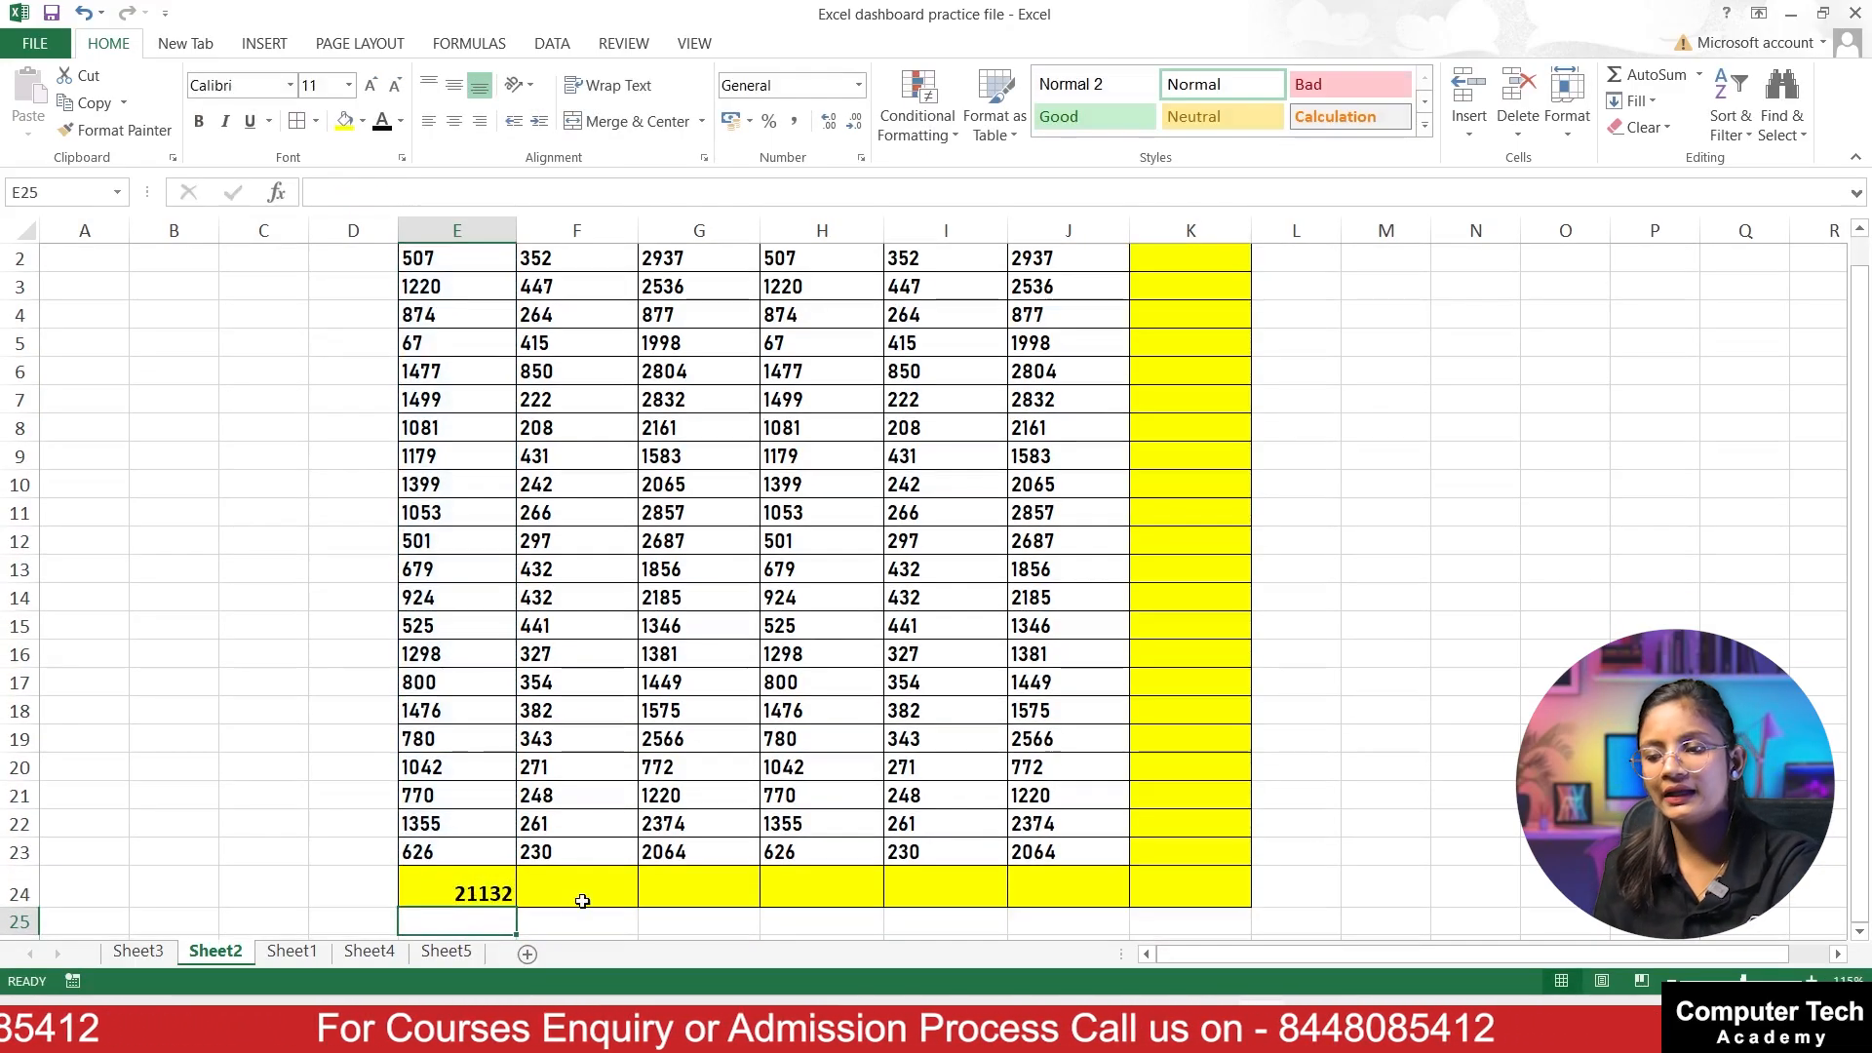
click(582, 901)
key(alt+equal)
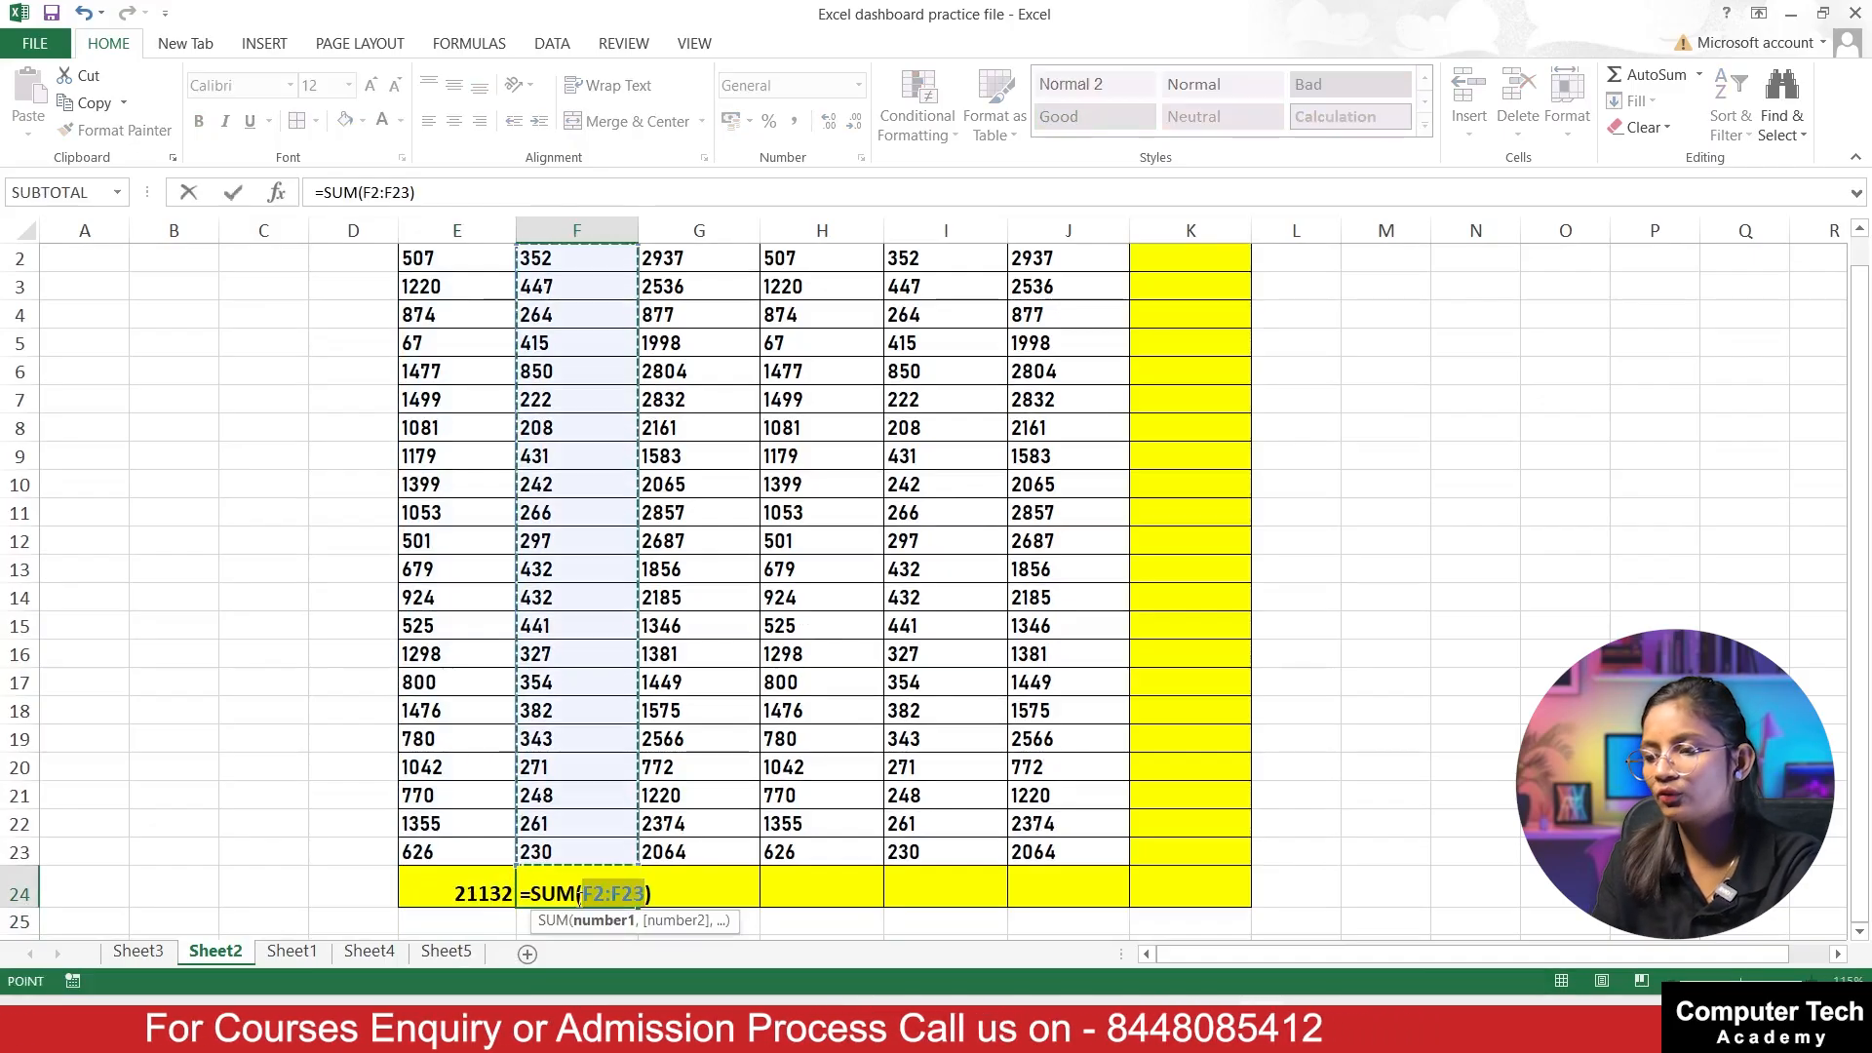
key(Return)
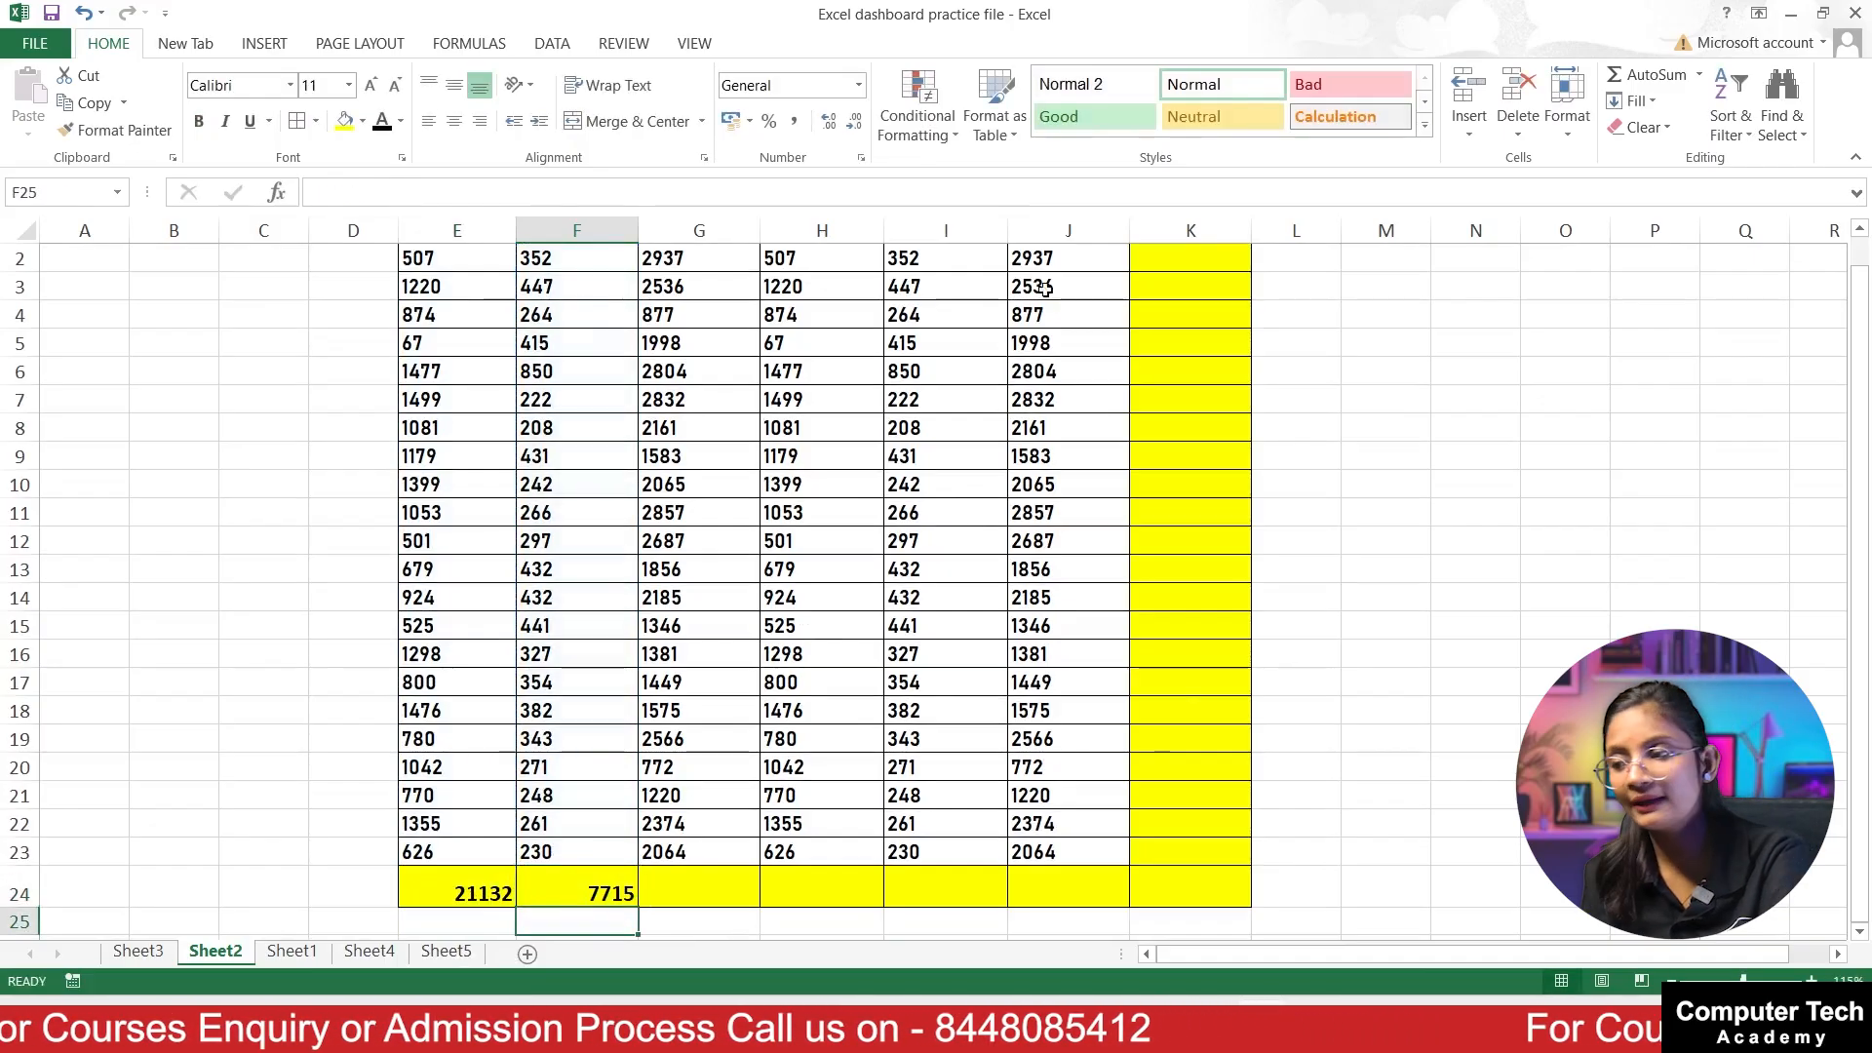
key(ctrl+z)
key(ctrl+z)
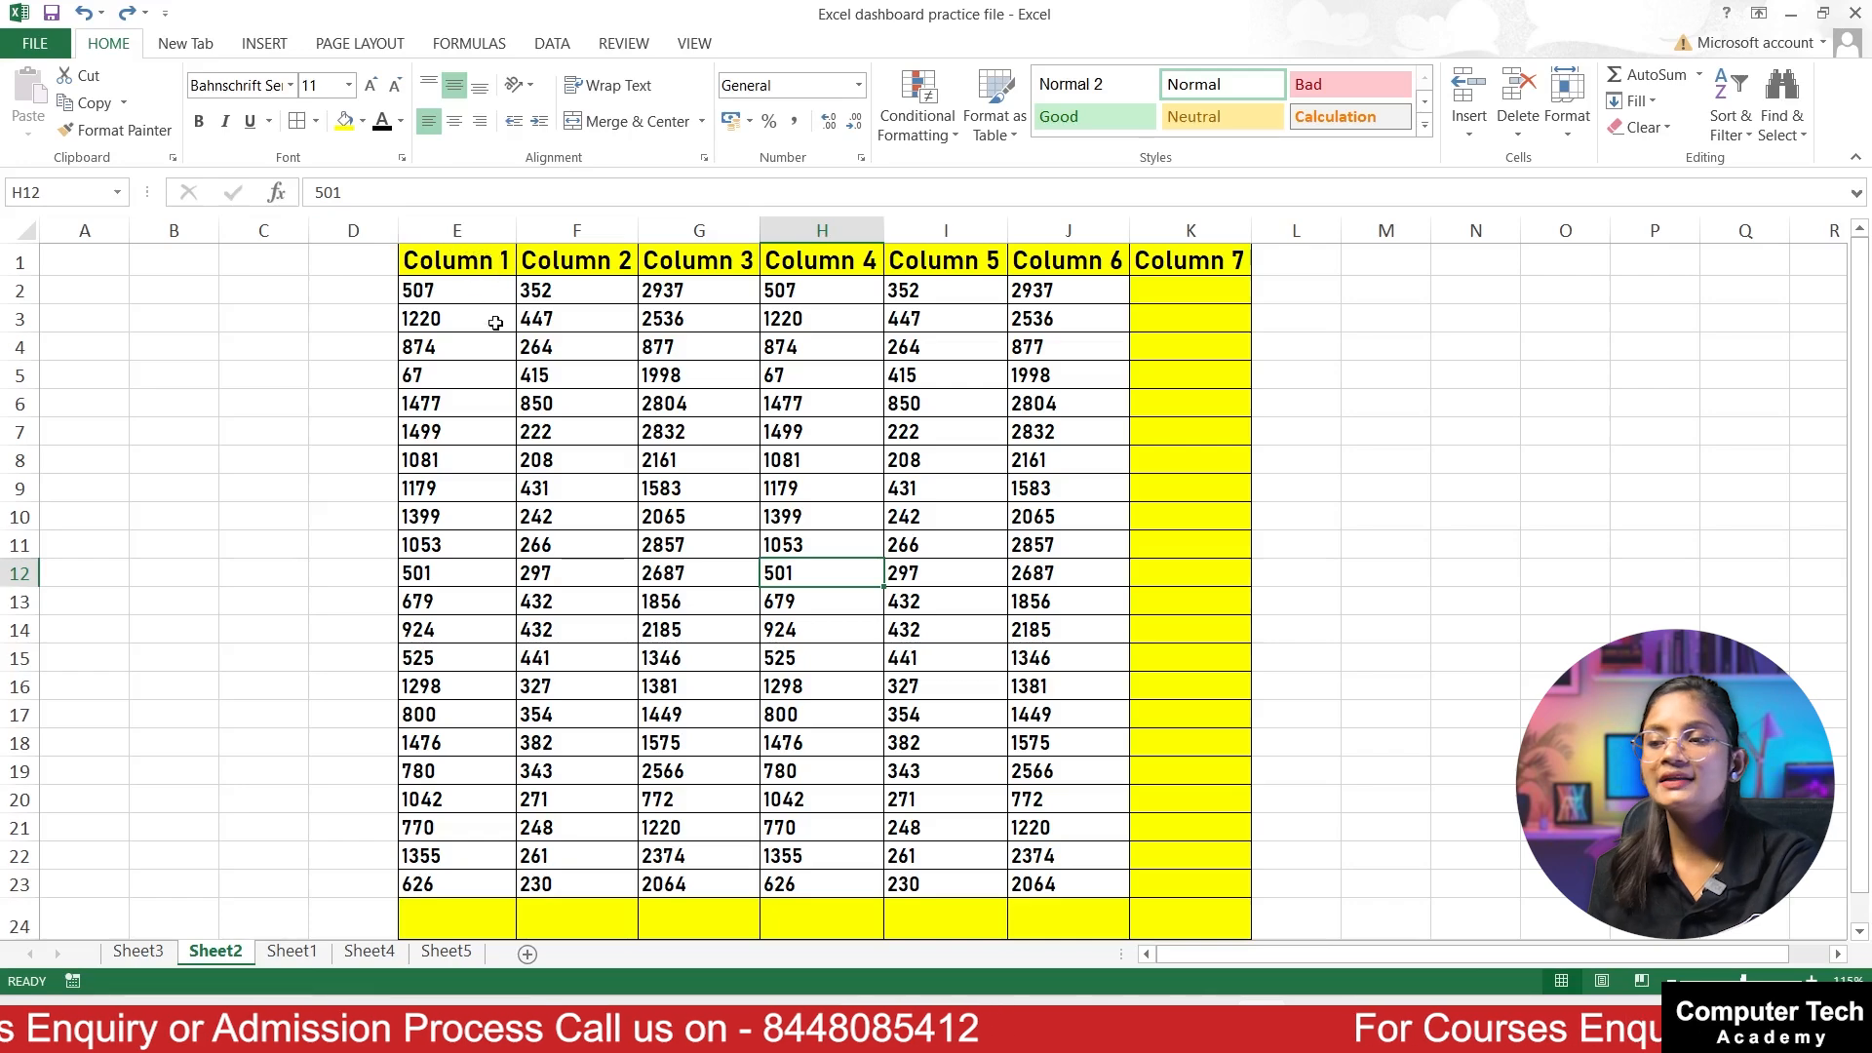
Step: Total all rows and columns at once by applying AutoSum to the whole table E1:K24, including Column 7 and row 24
click(634, 375)
drag(456, 267, 1197, 926)
scroll(895, 556, down, 1)
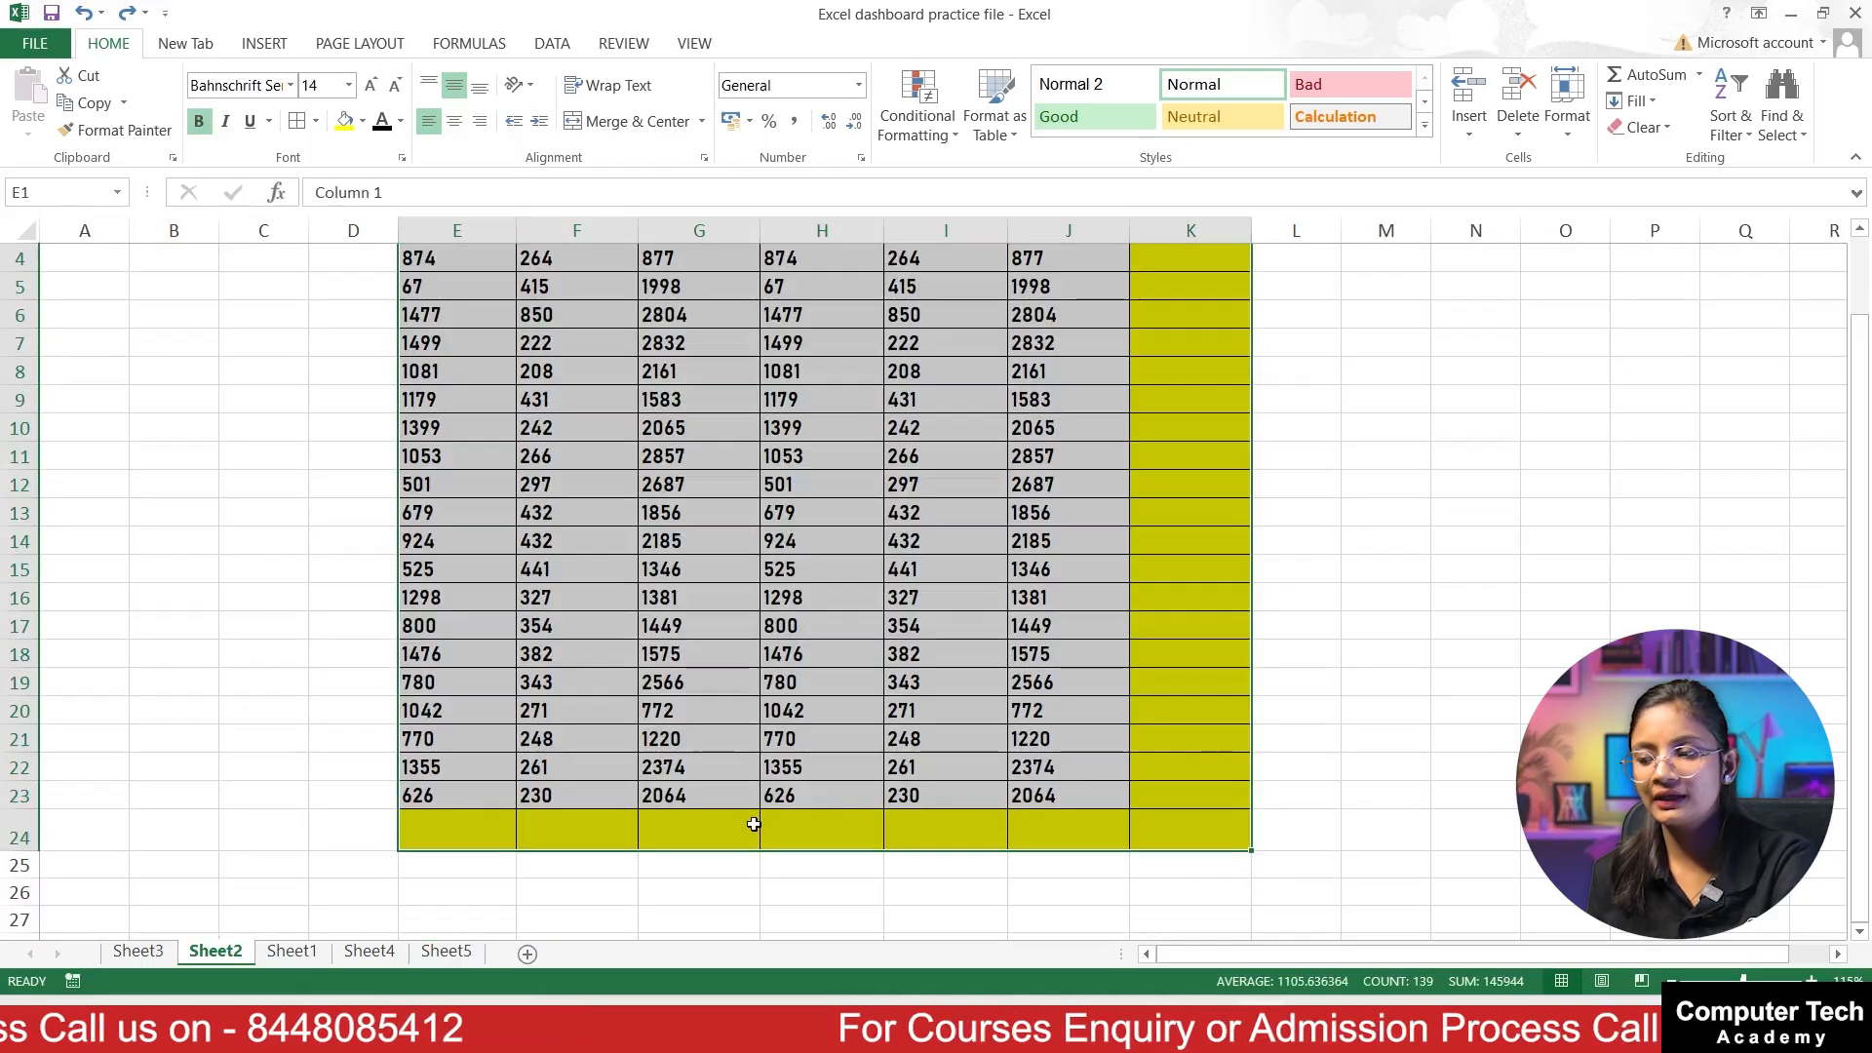
scroll(1082, 829, up, 1)
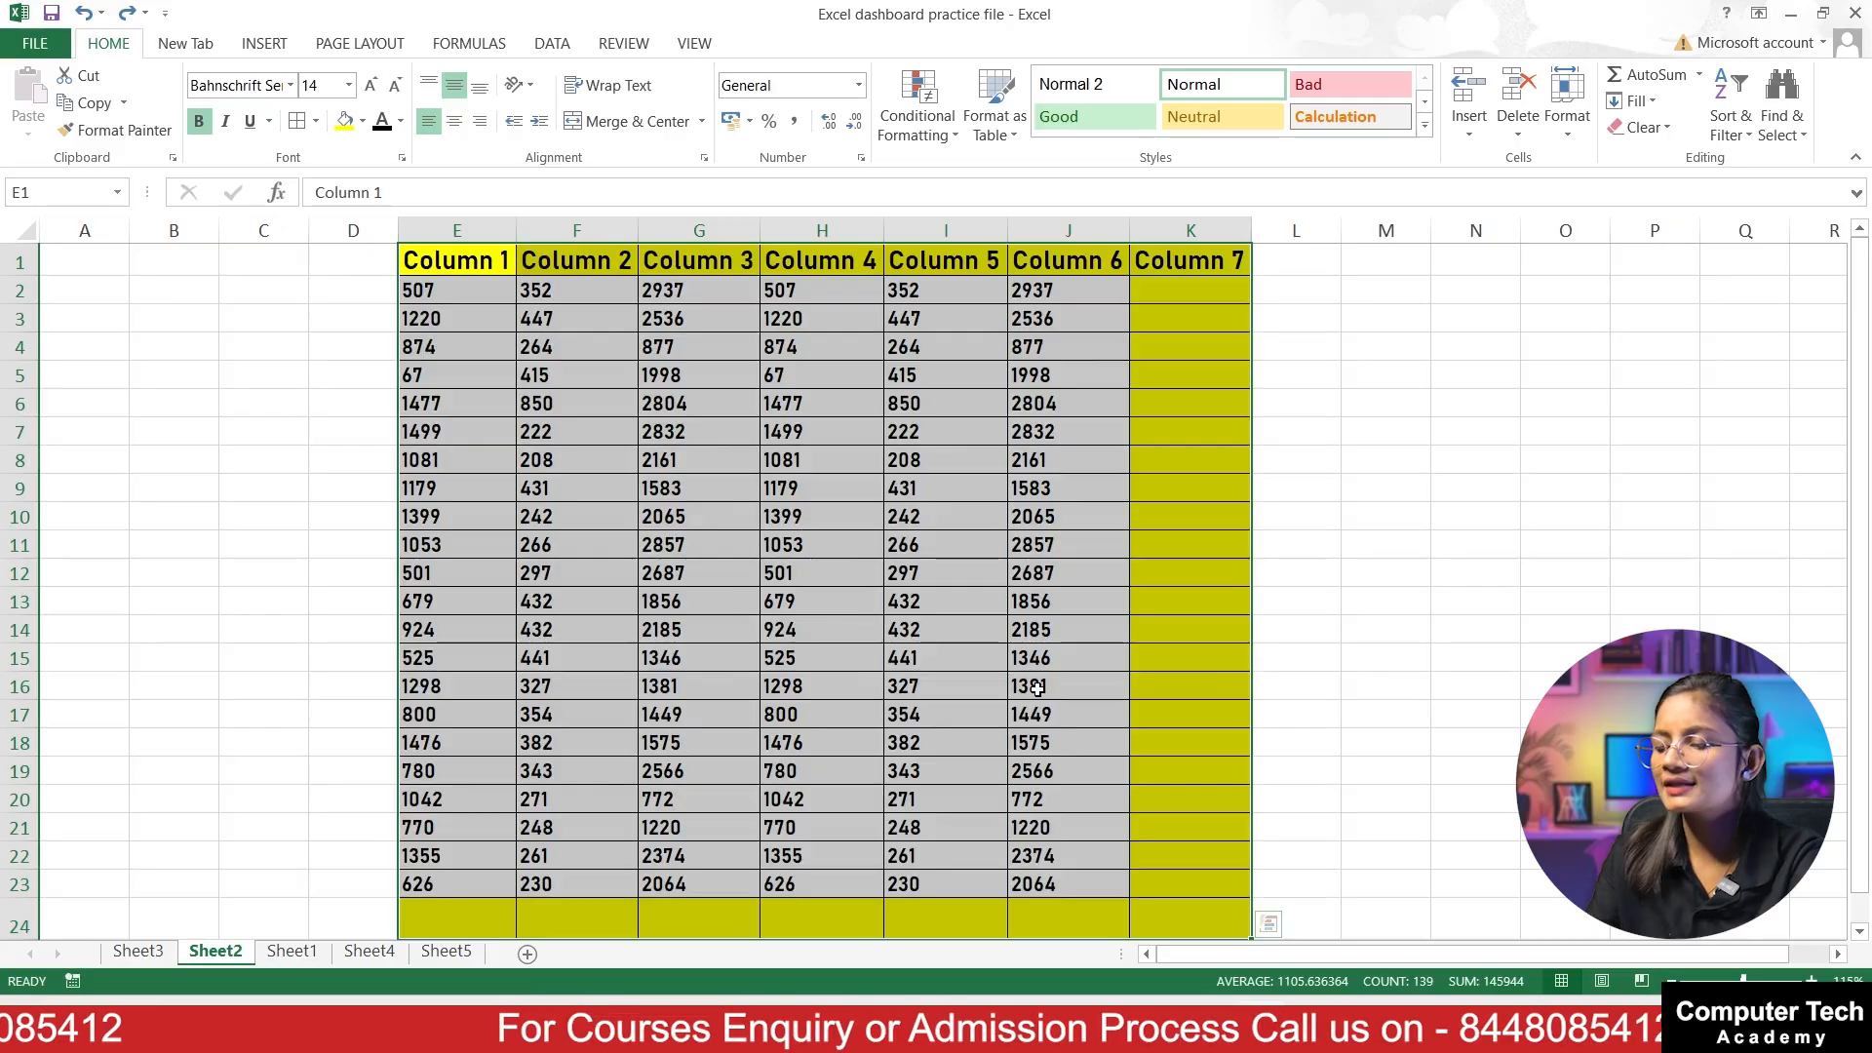
key(alt+equal)
key(Return)
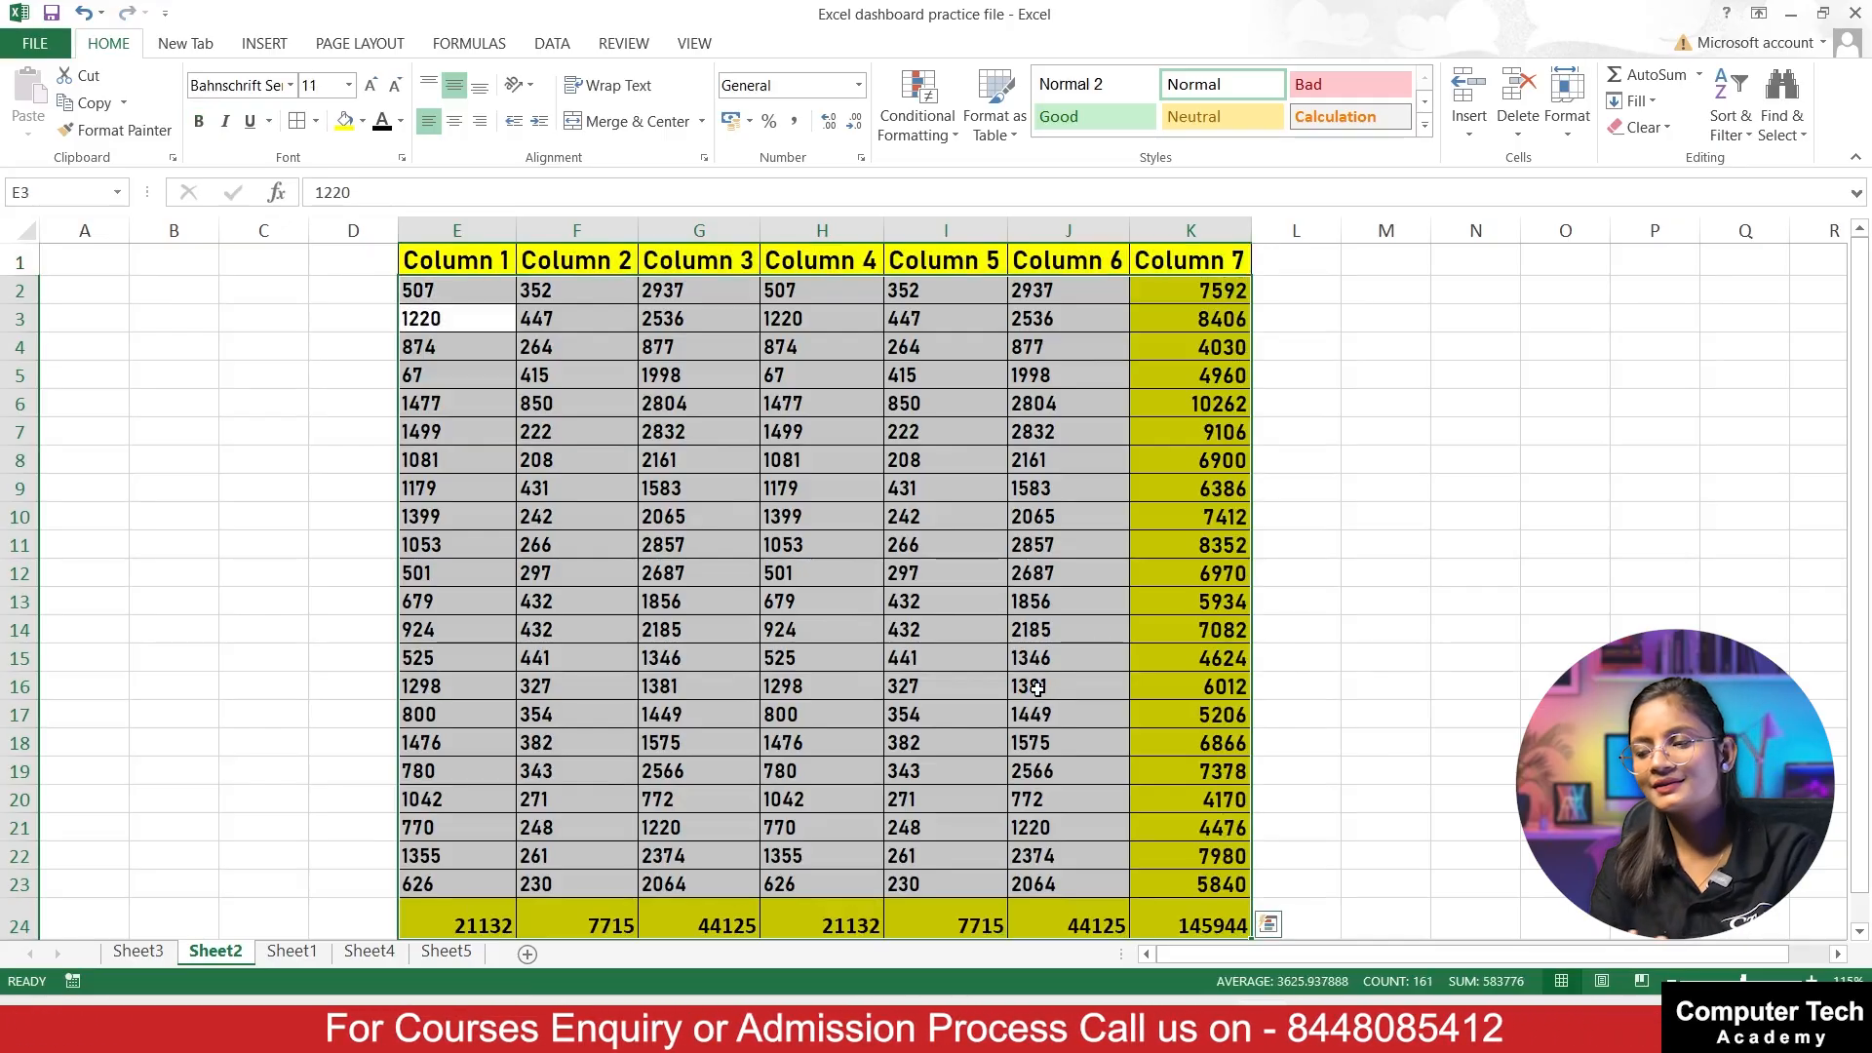
click(1475, 601)
scroll(1164, 875, down, 1)
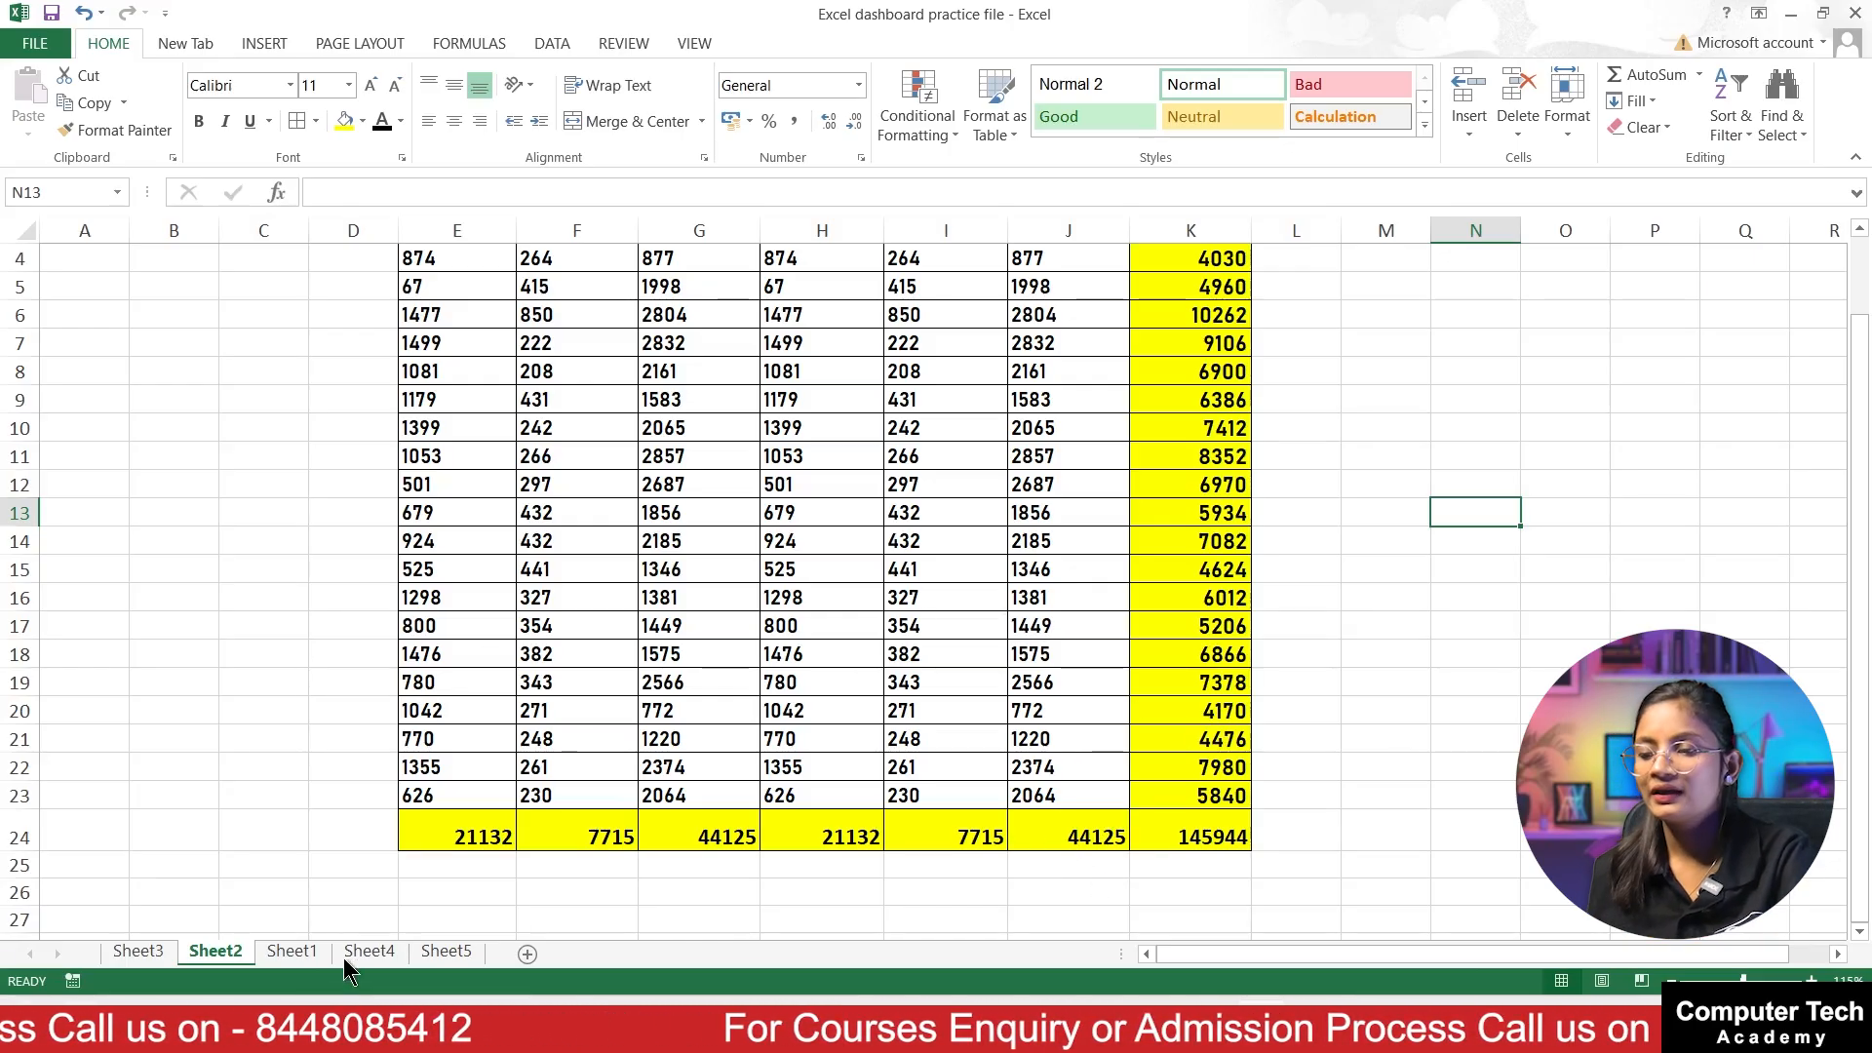
Step: Open Sheet1 and examine its sales table, going through the Seller Name, Region, Items, monthly sale and Total Sale columns
click(292, 951)
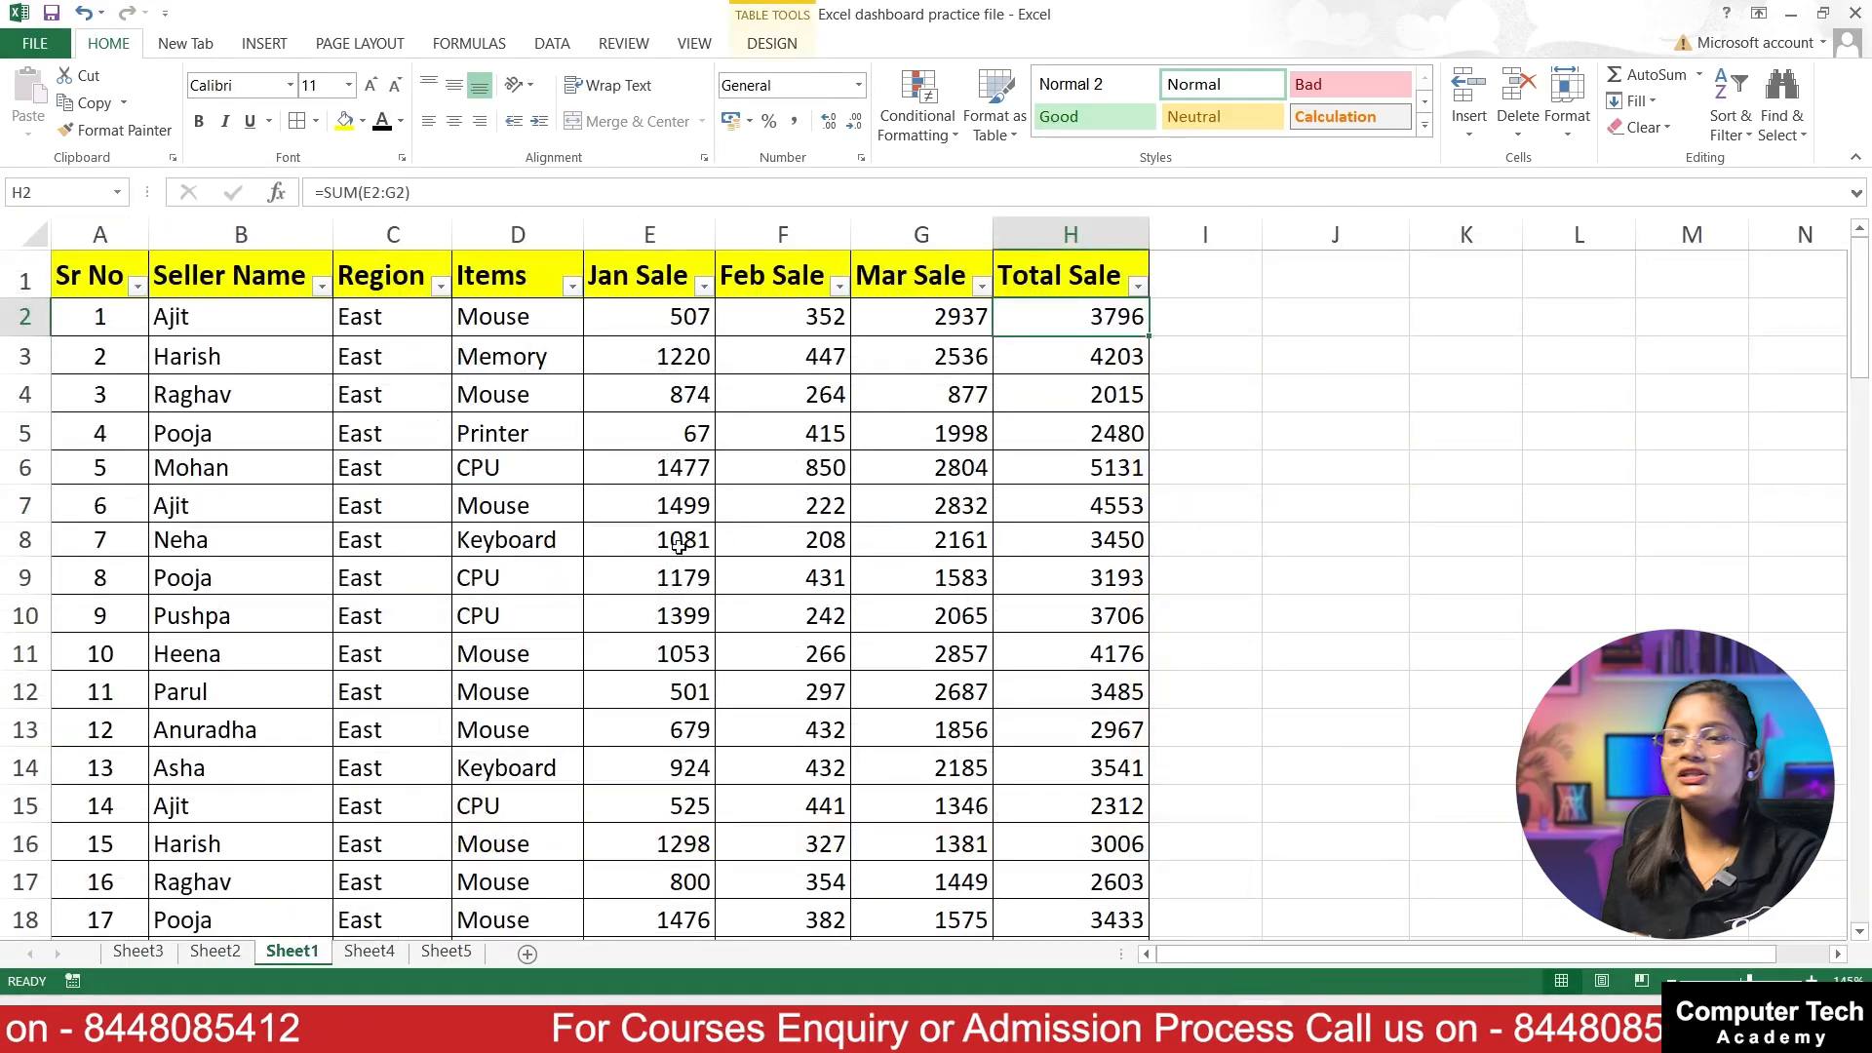
click(1274, 424)
scroll(721, 526, down, 20)
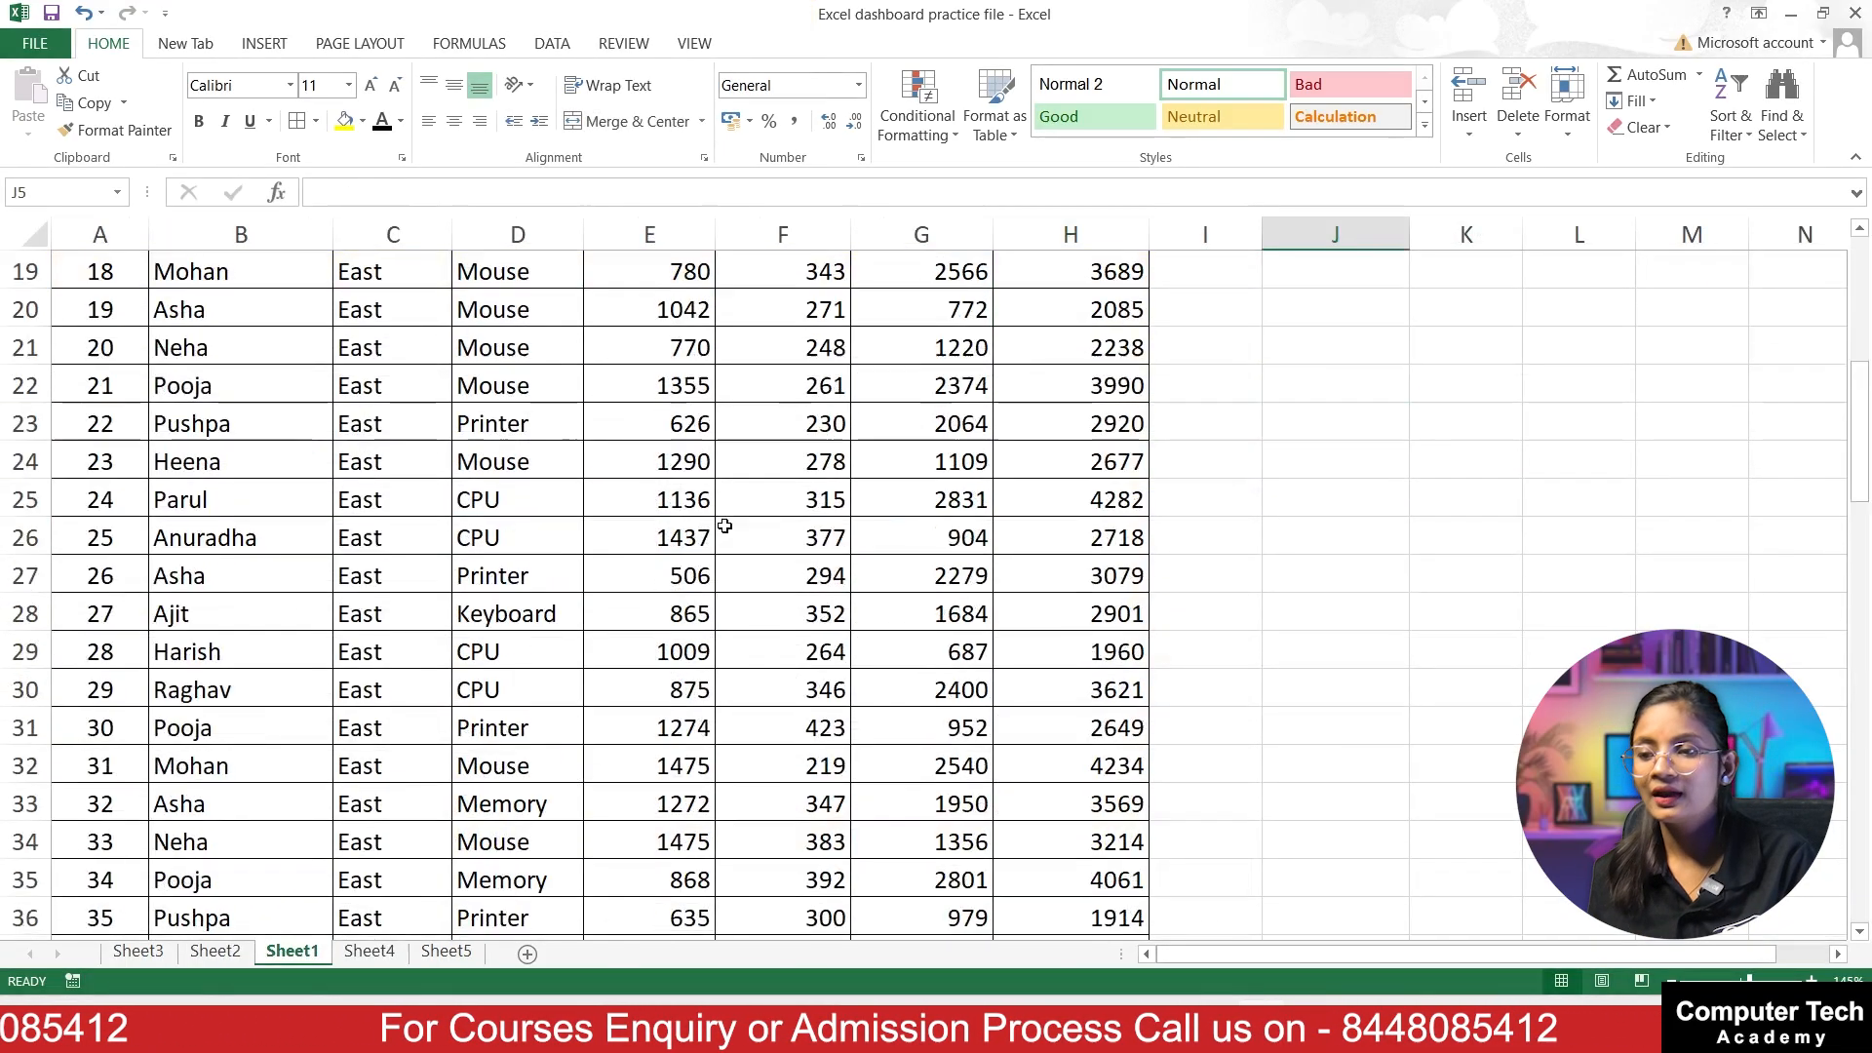
scroll(624, 506, up, 20)
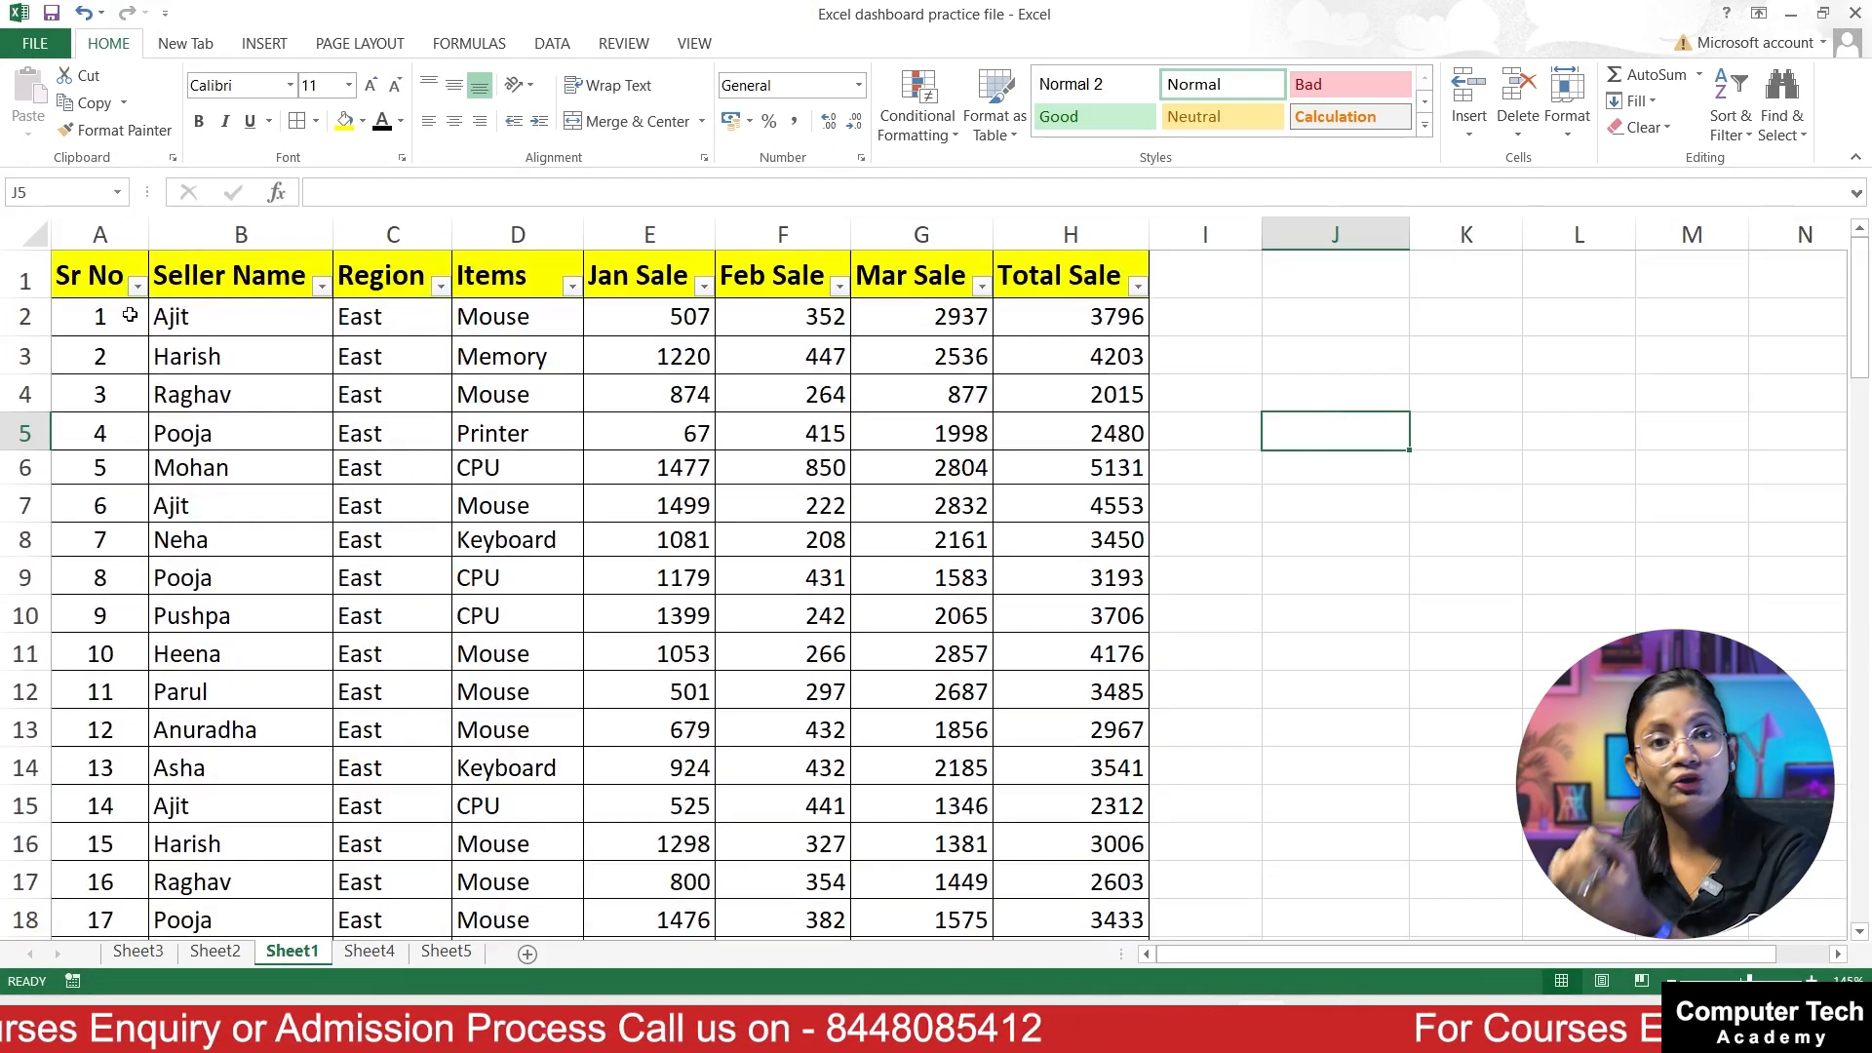
drag(230, 314, 257, 647)
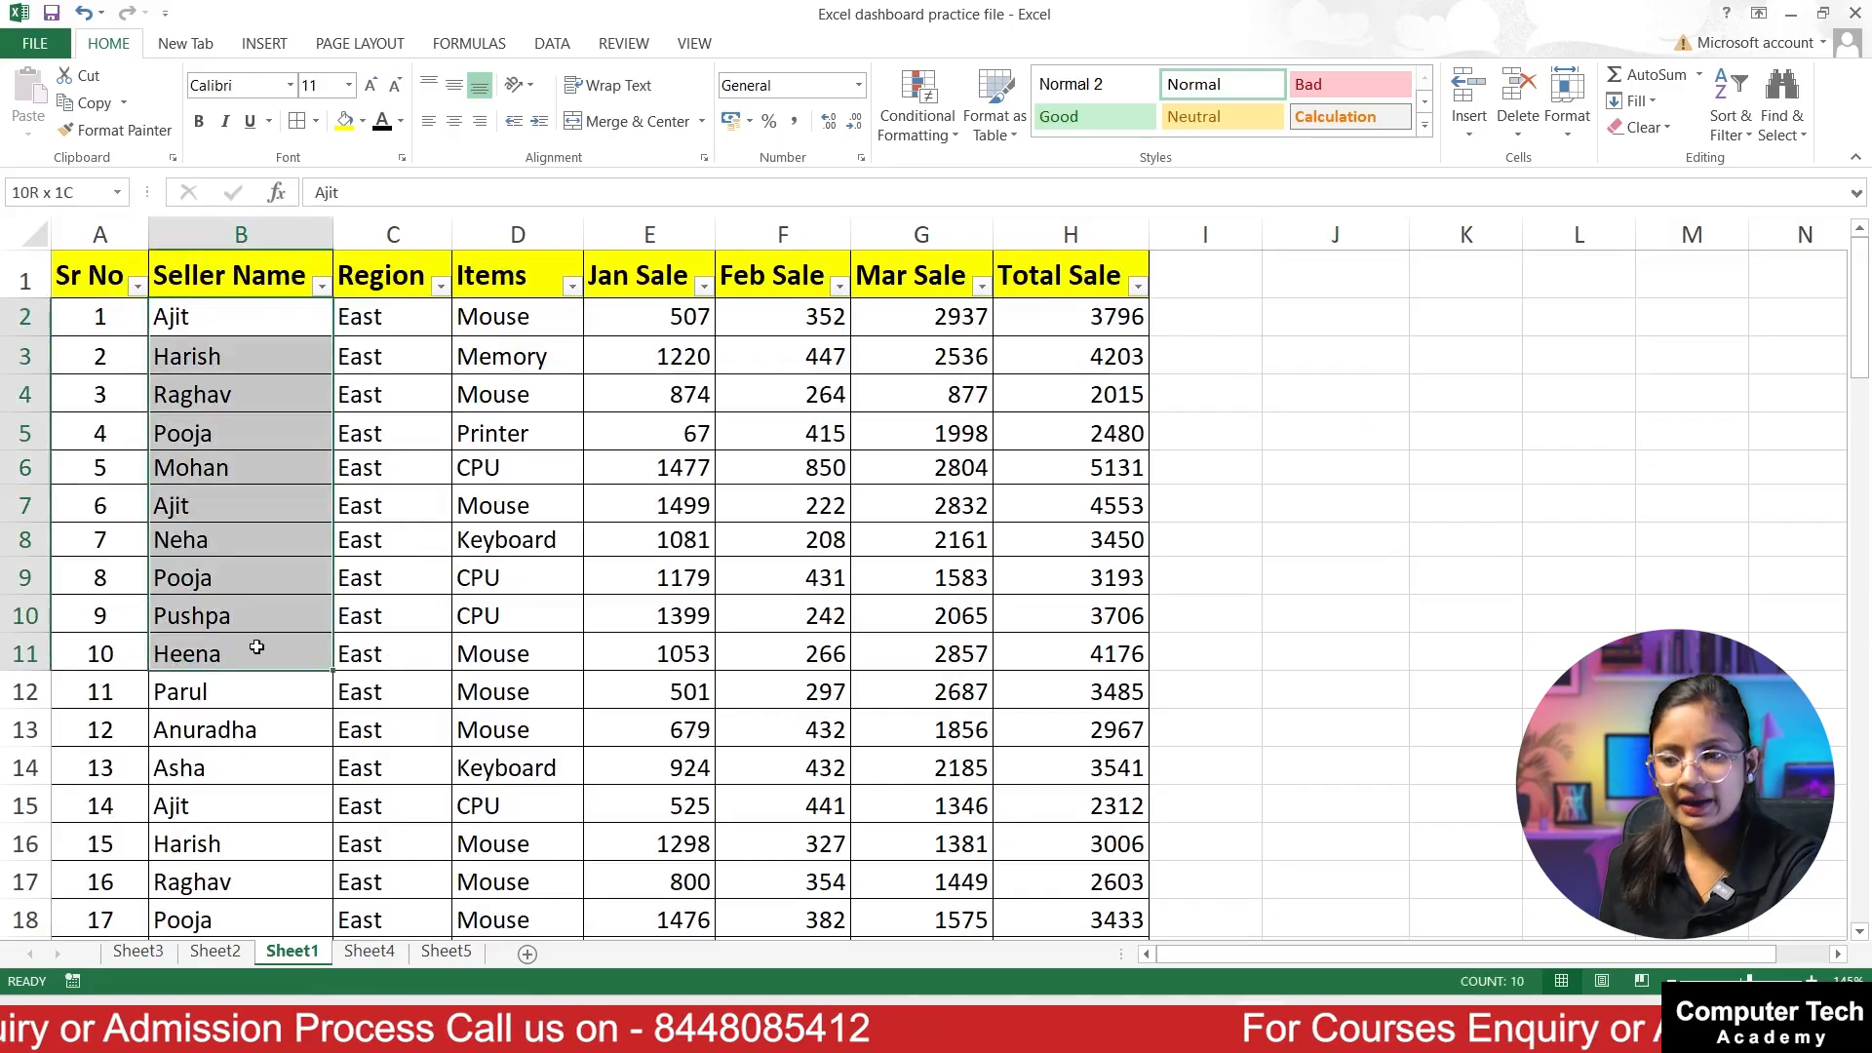
drag(361, 275, 390, 654)
drag(515, 276, 490, 722)
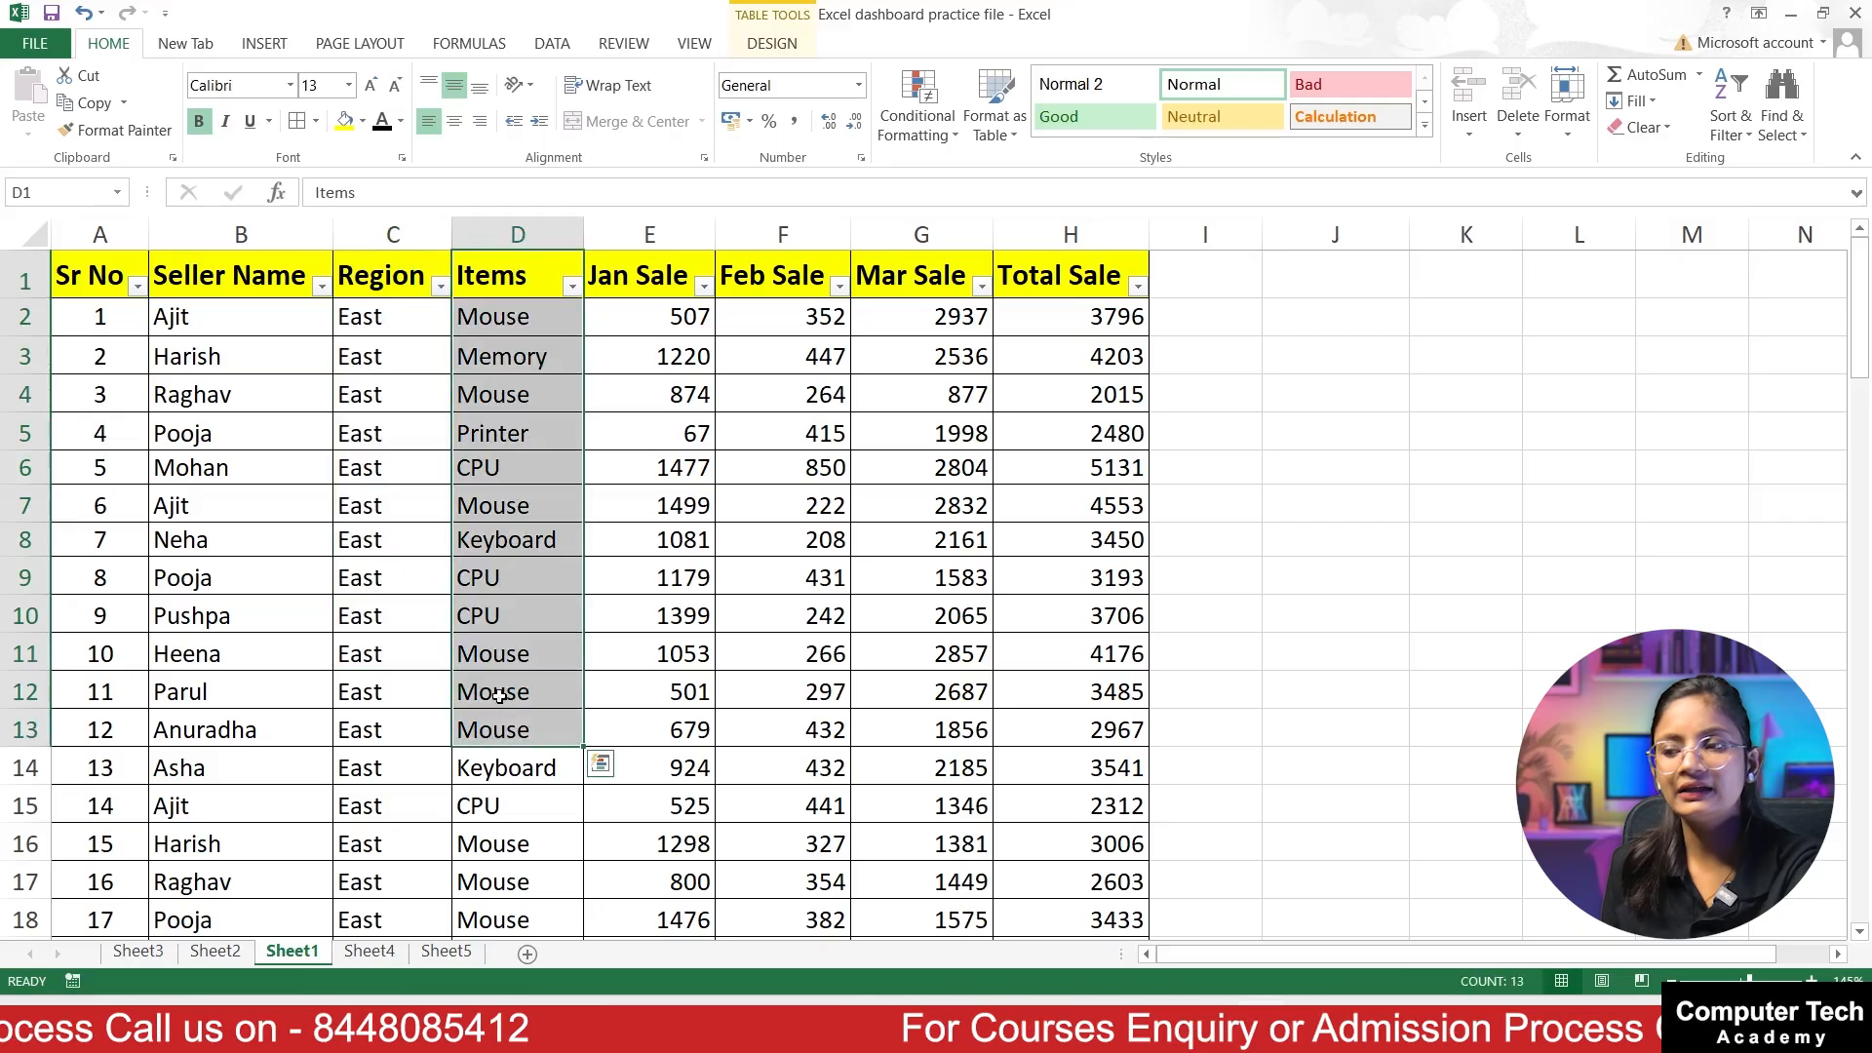
drag(624, 288, 660, 730)
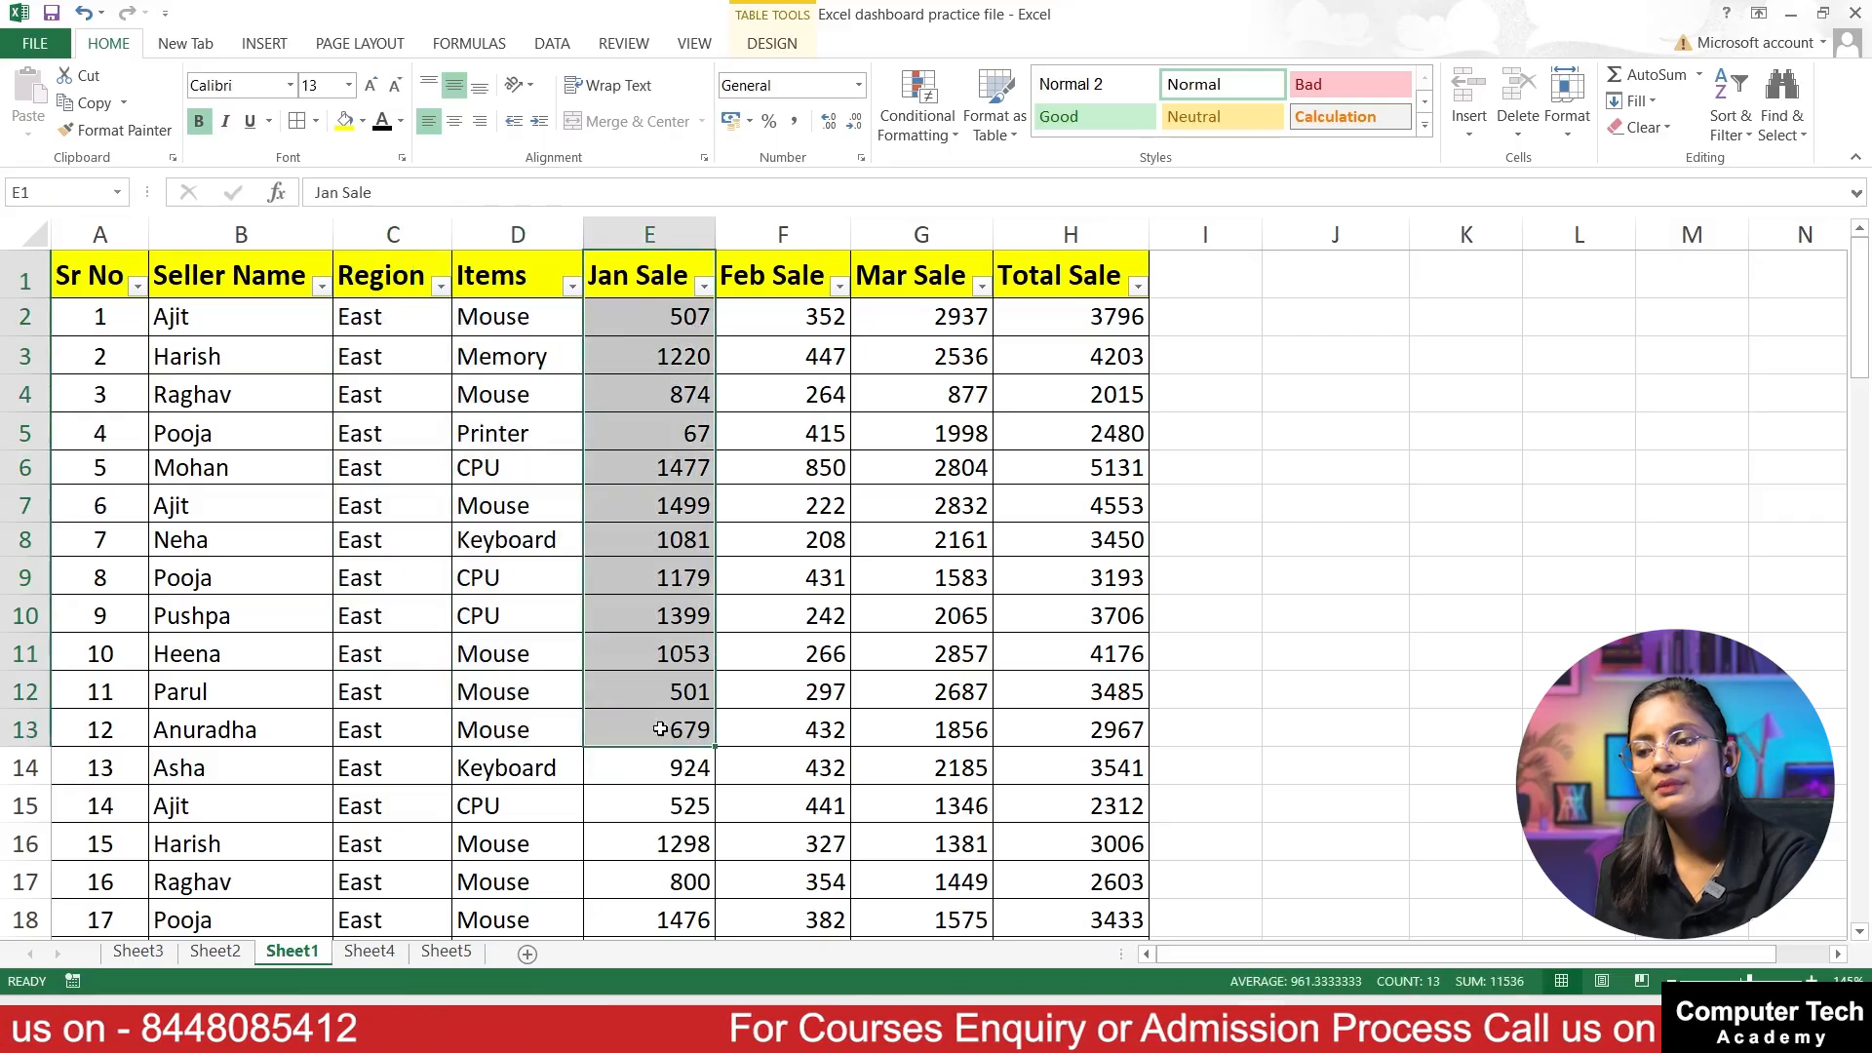
drag(761, 298, 790, 730)
drag(968, 312, 965, 616)
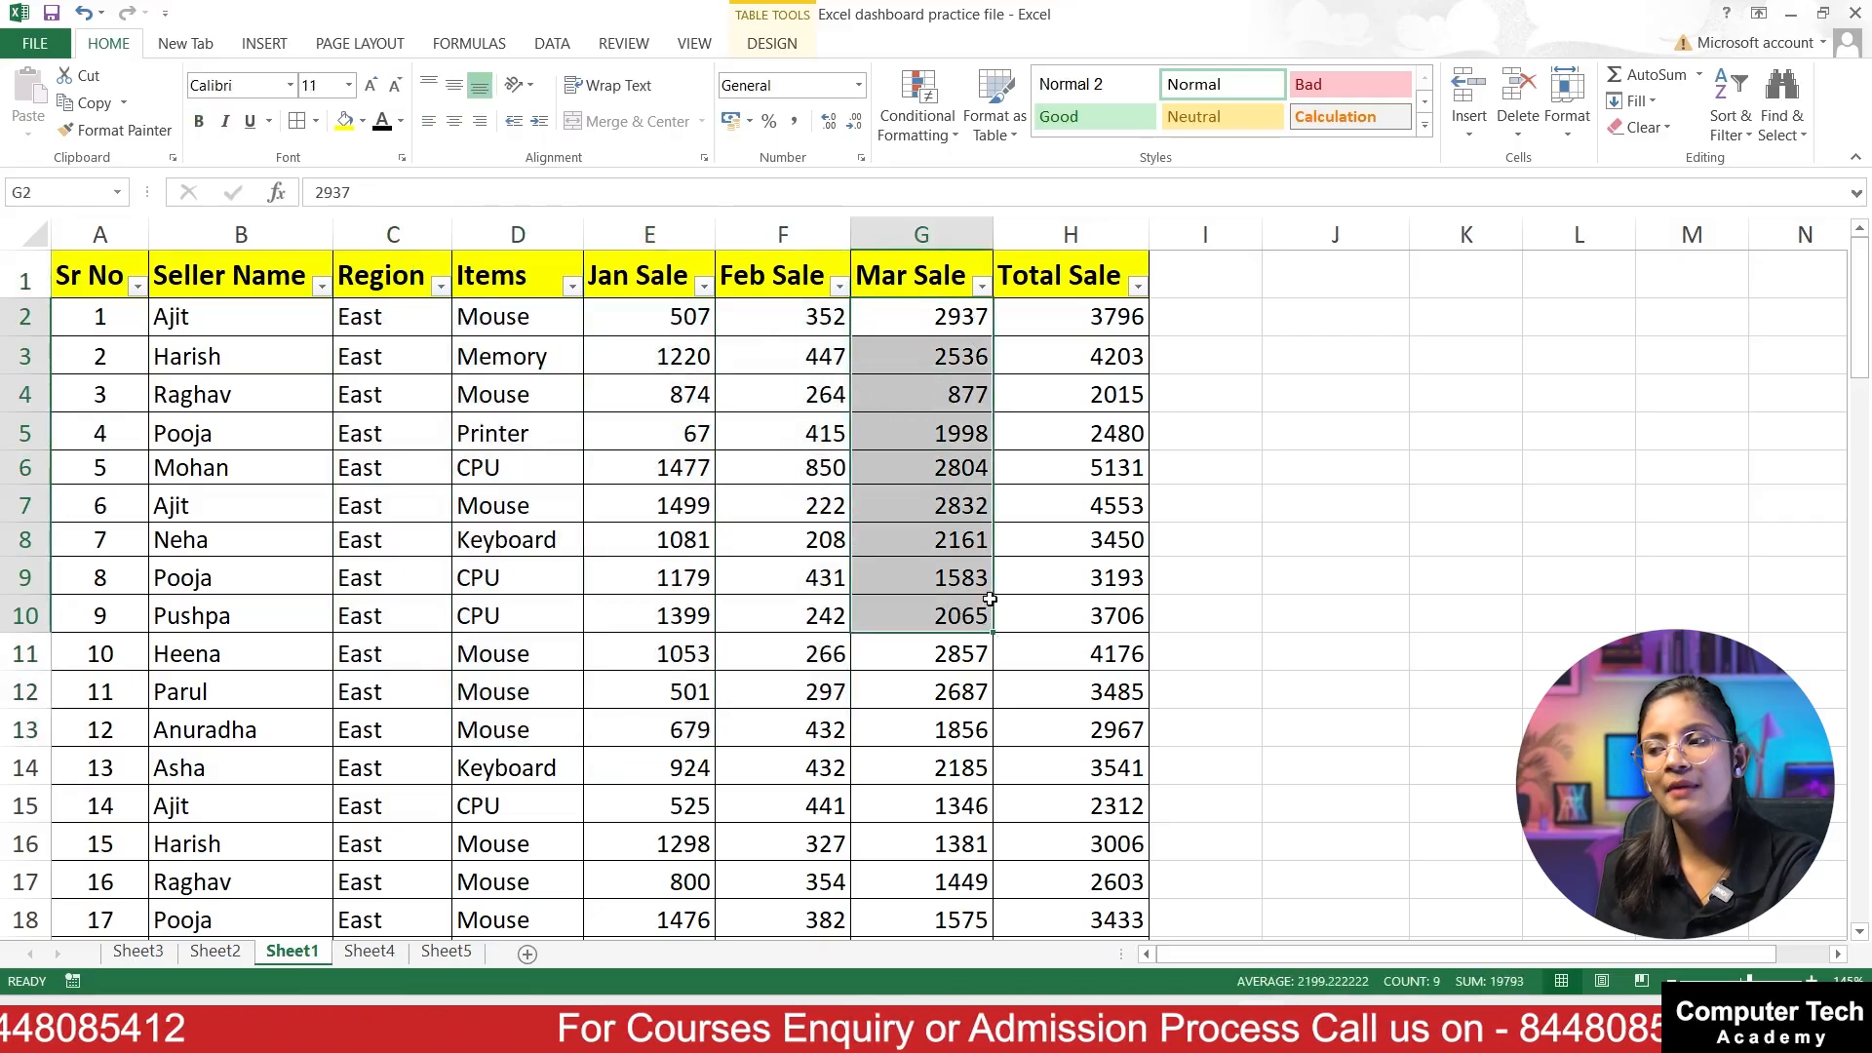
drag(1103, 292, 1081, 827)
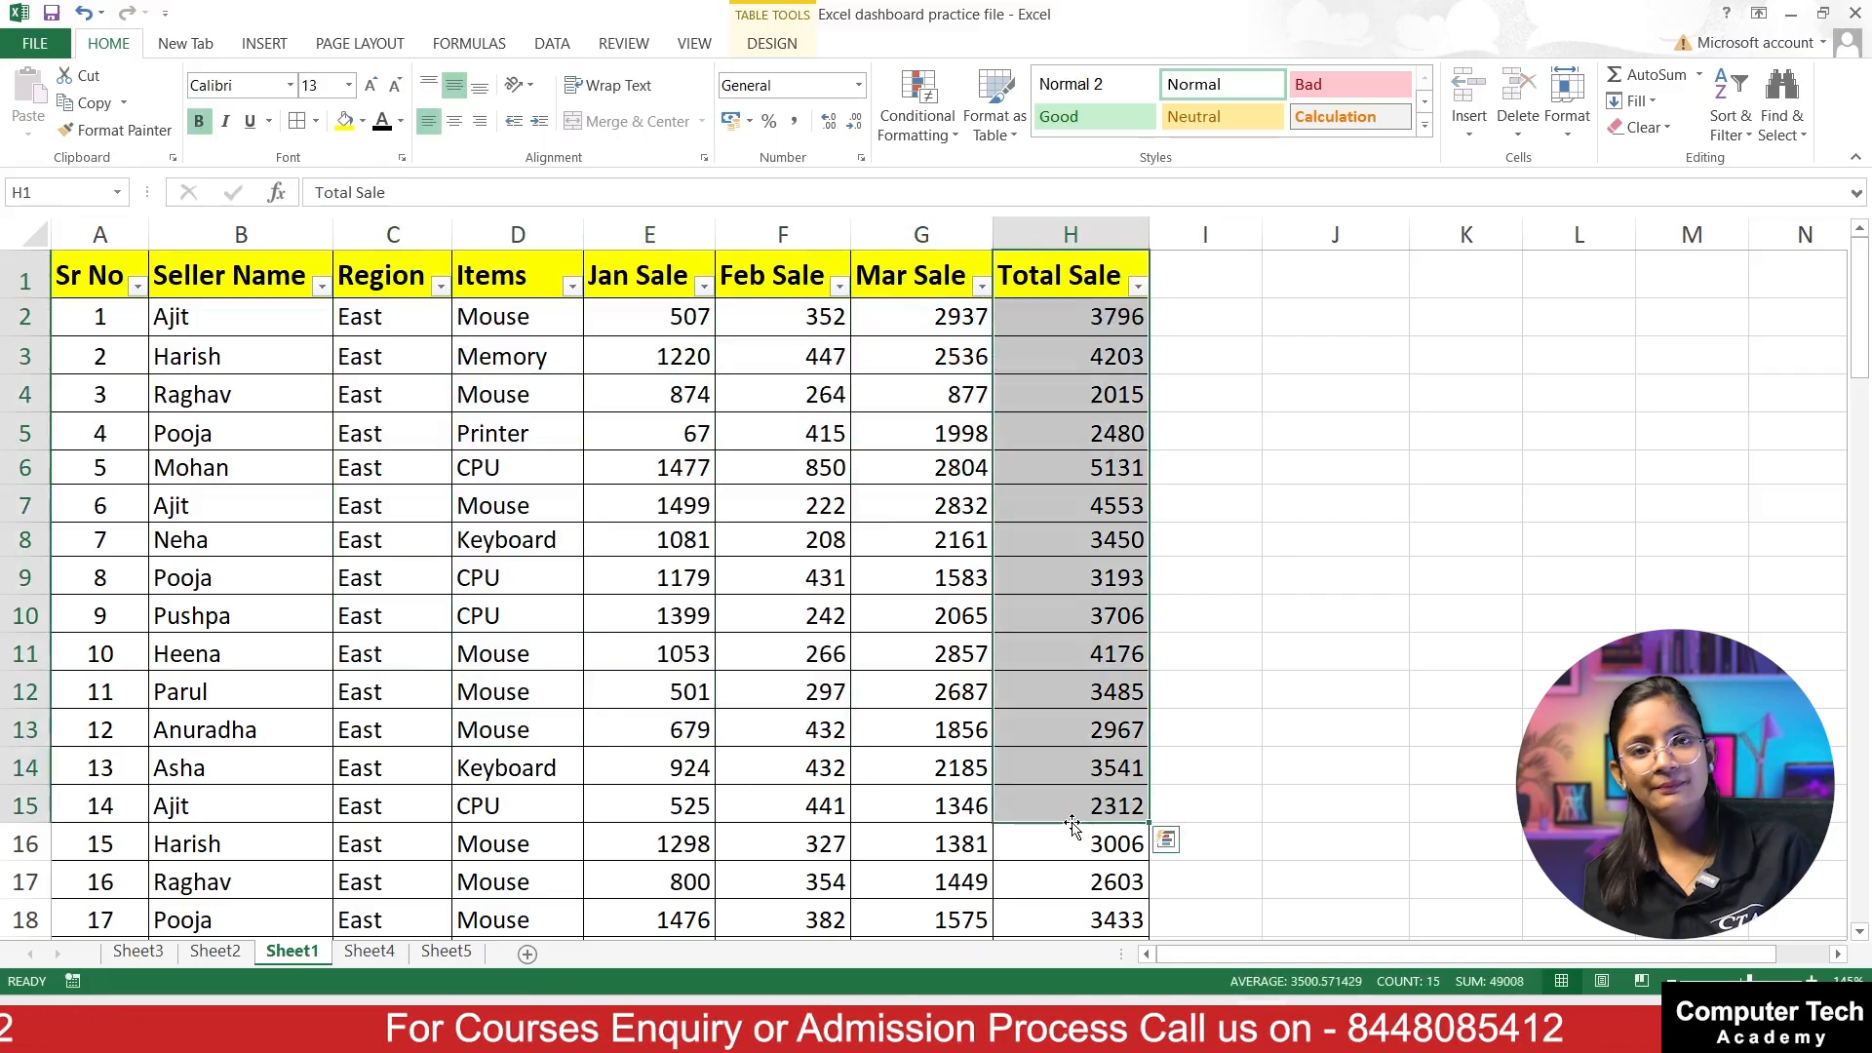
Step: Enter the heading Keyboard in cell J2 beside the sales table
click(1302, 327)
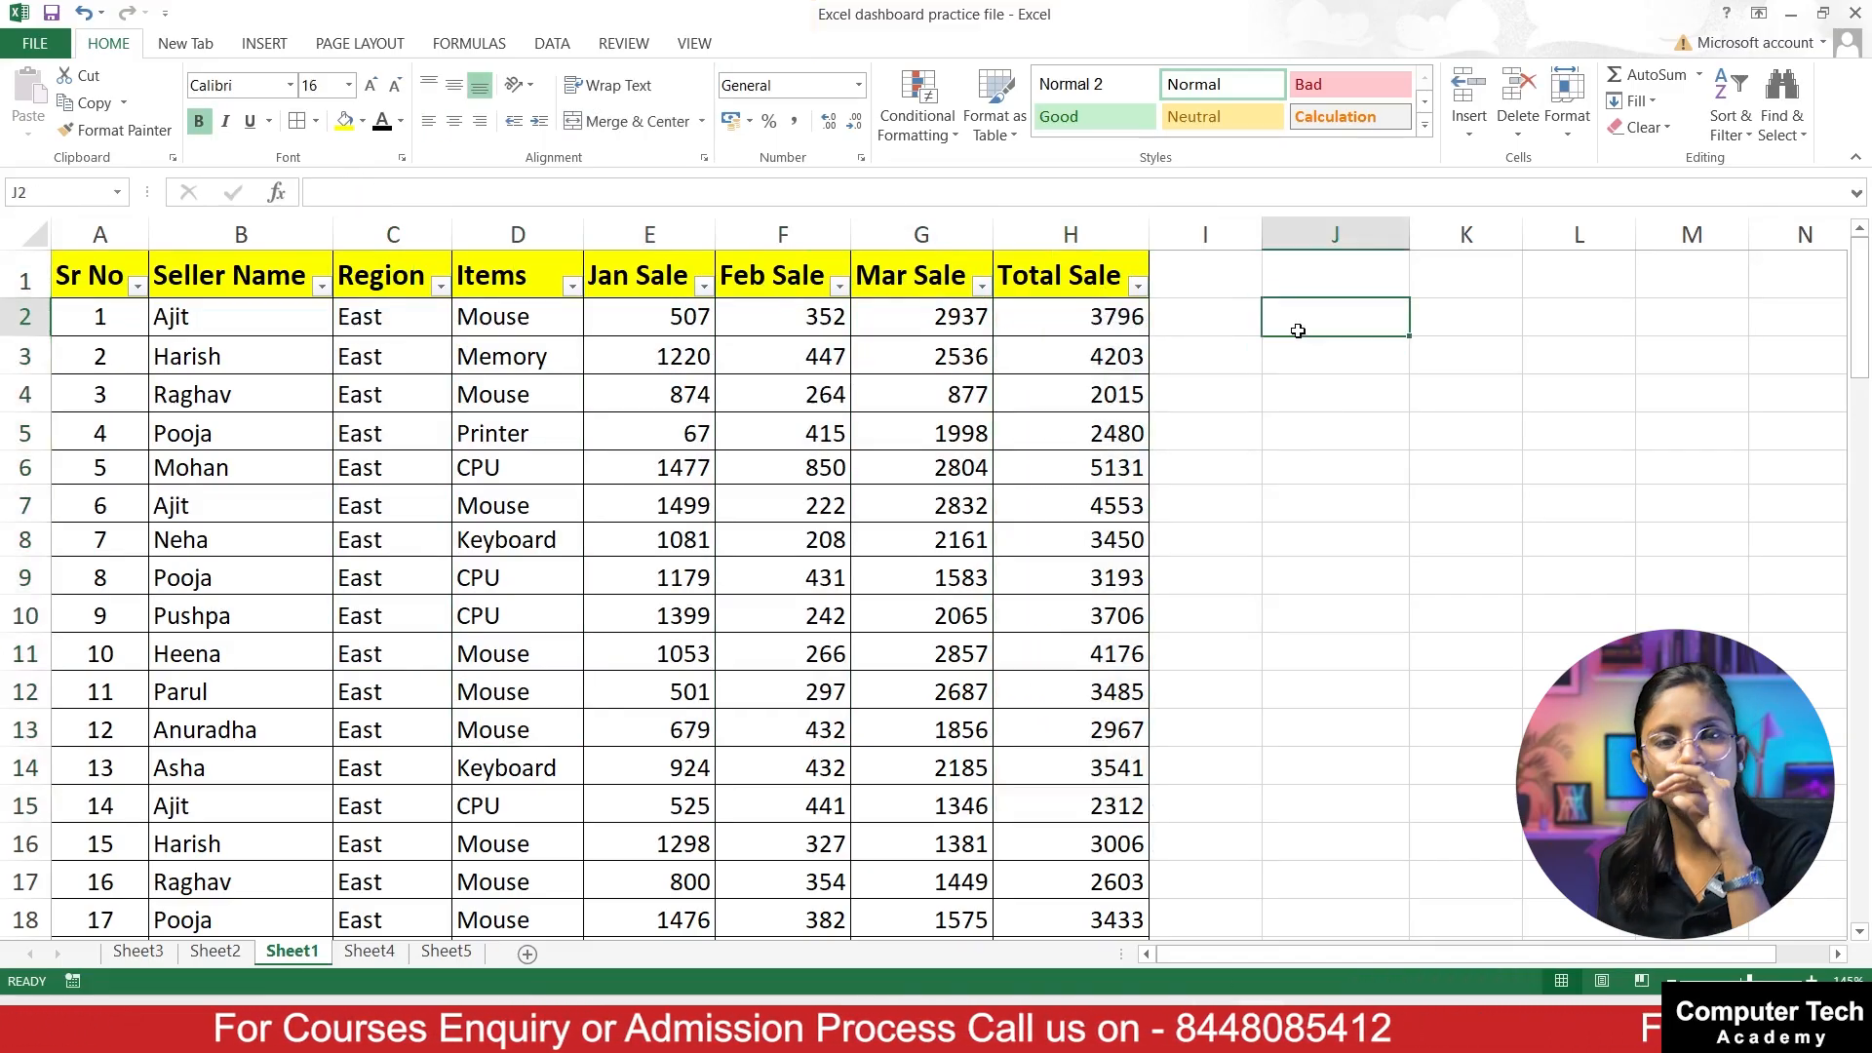
text(Key)
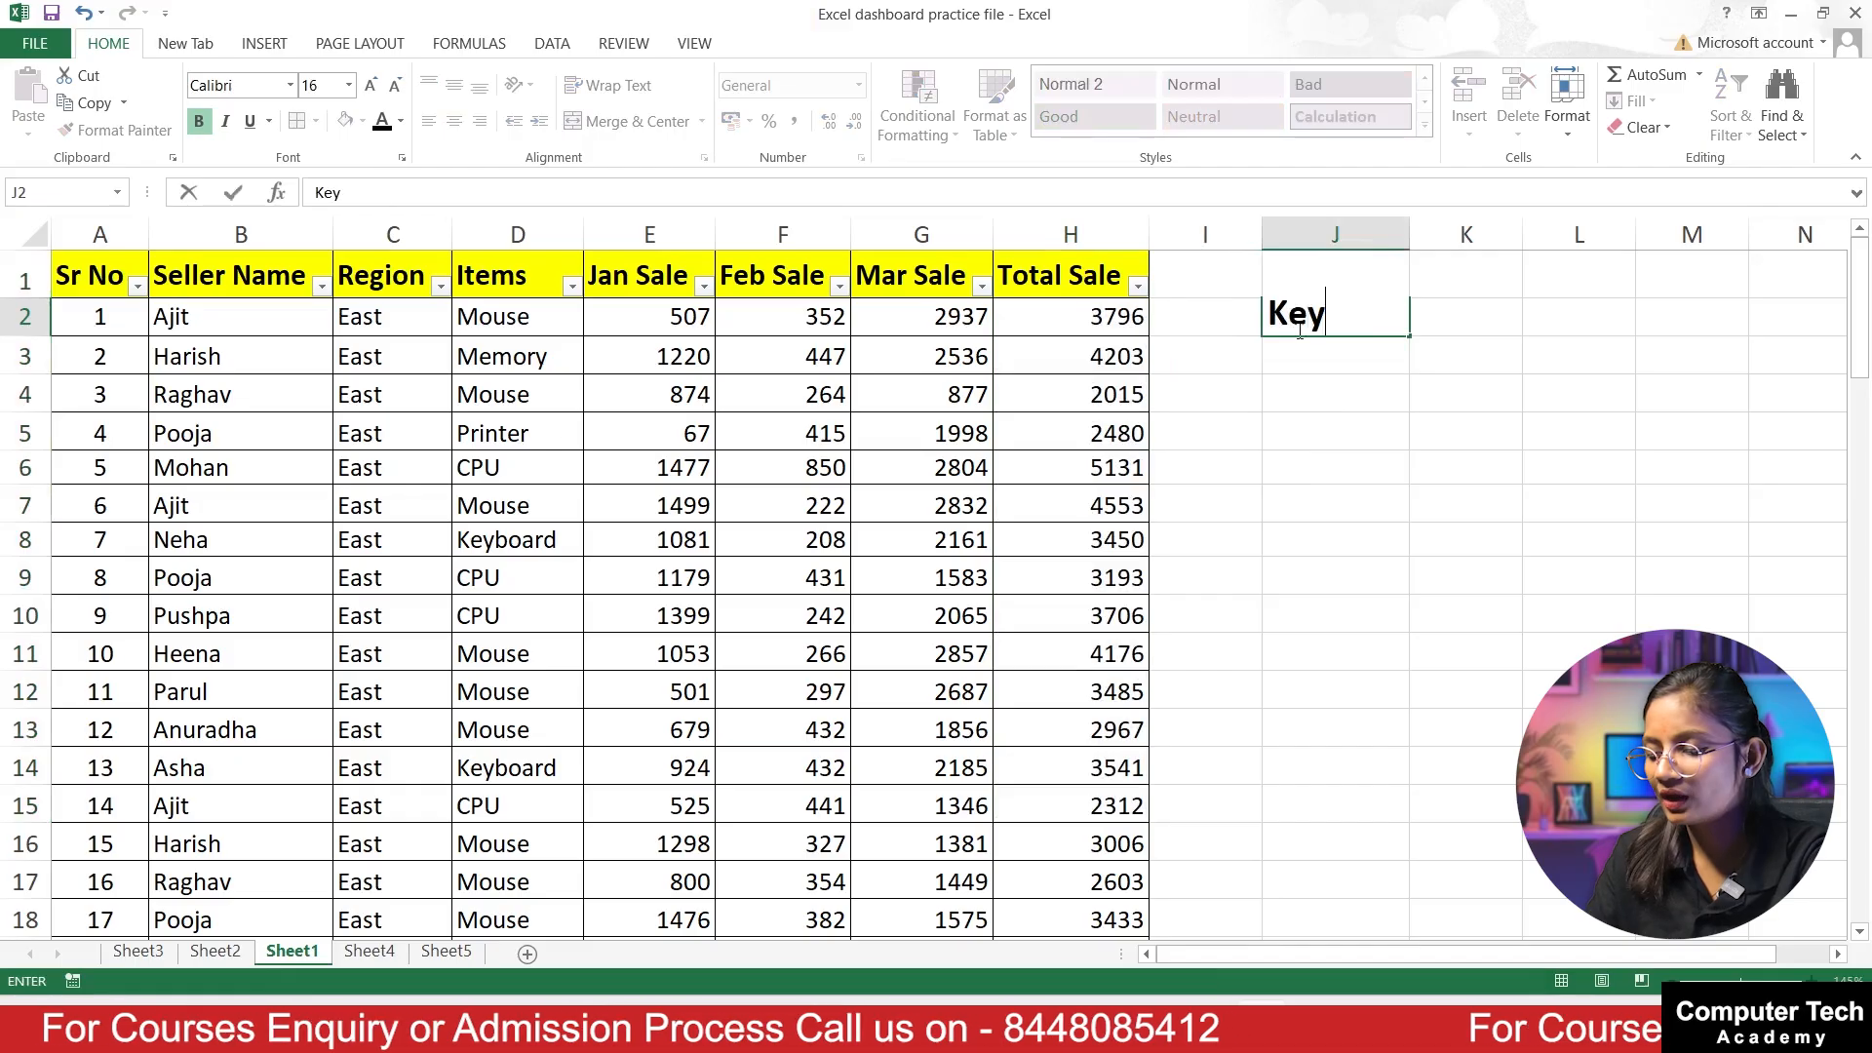
text(board)
key(Return)
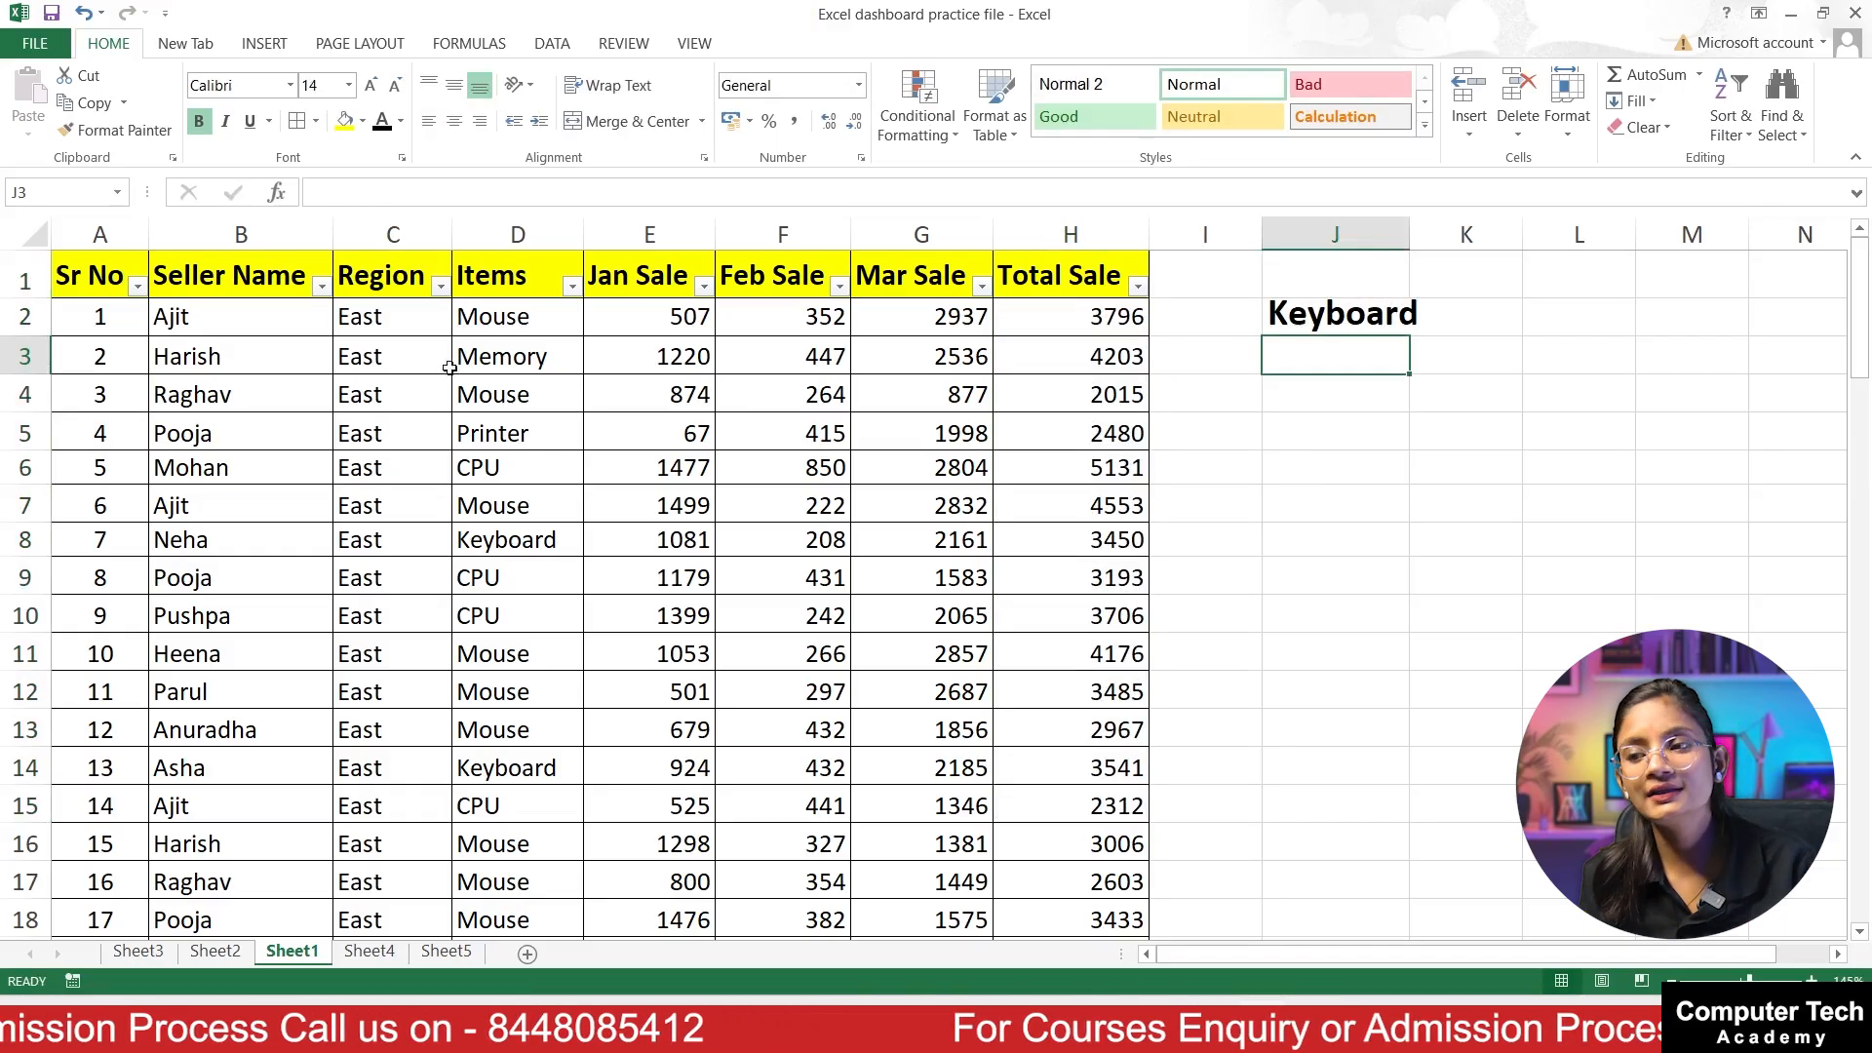
Step: Examine the Keyboard entries in the Items column, following several of their rows across to the Total Sale column
click(495, 546)
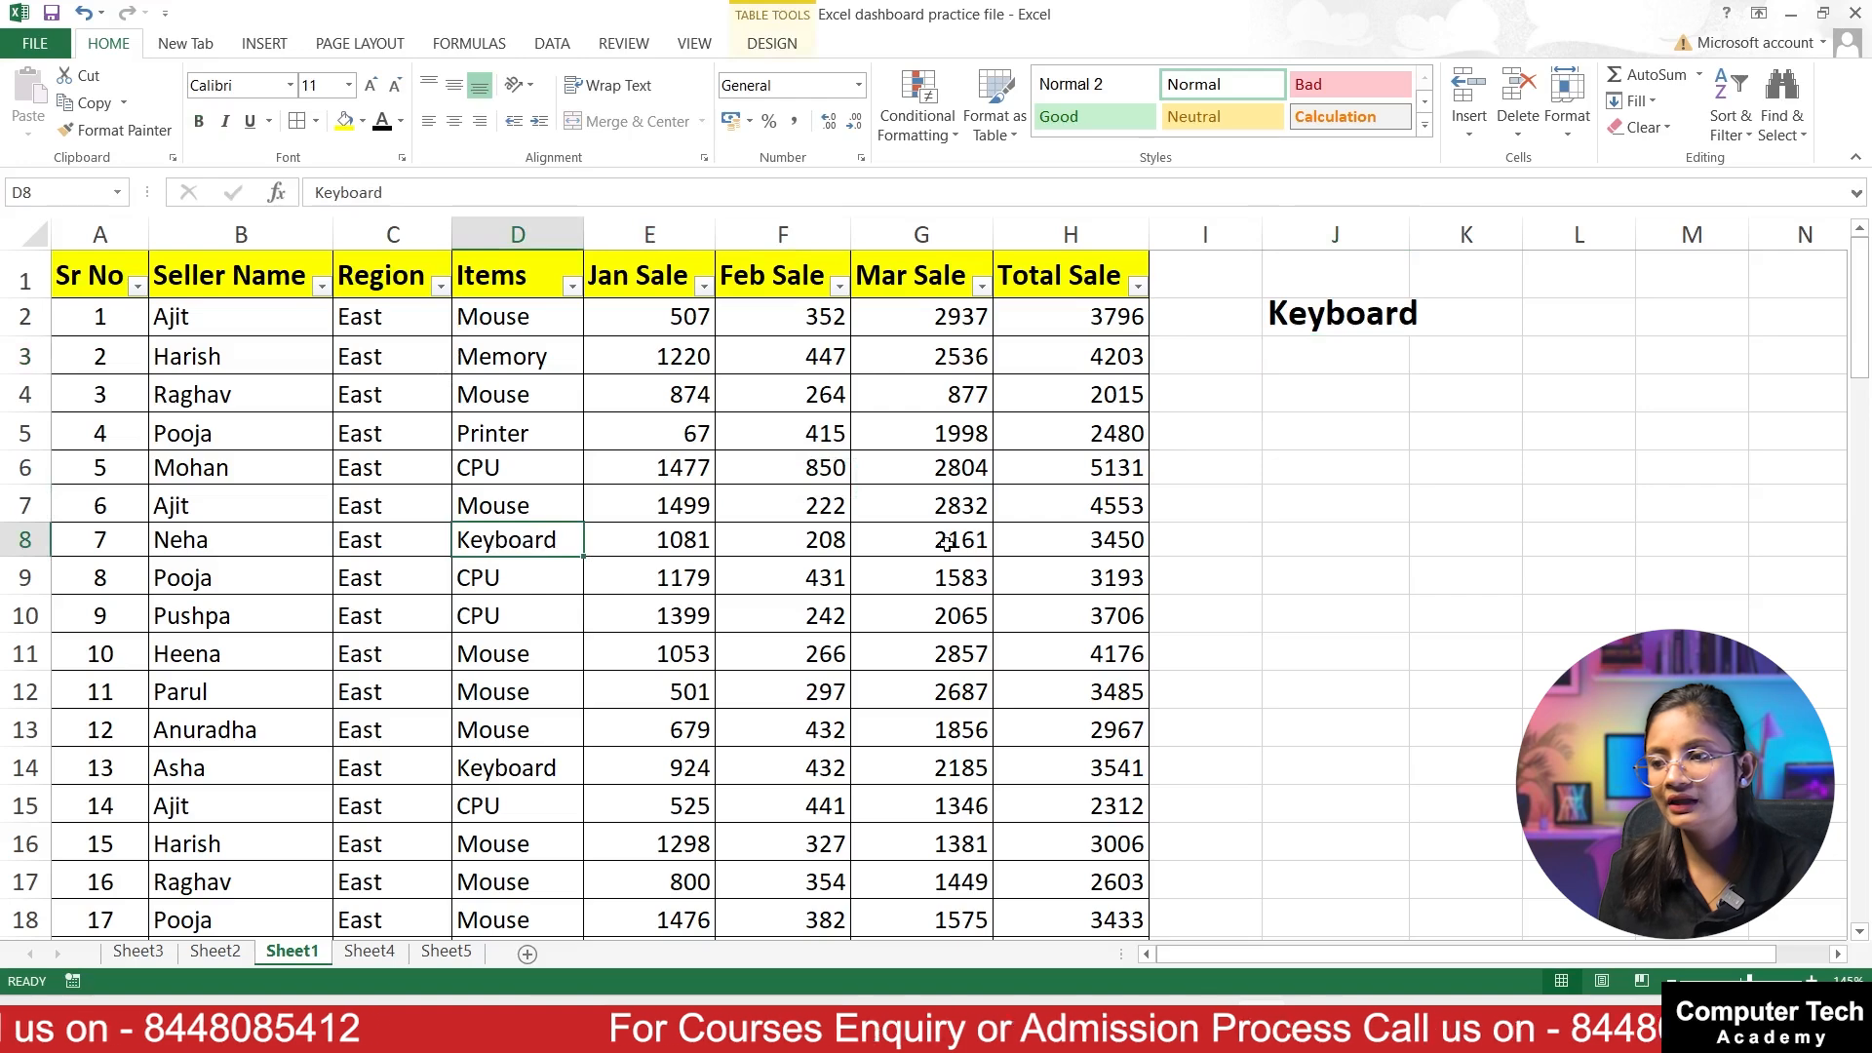
click(1205, 503)
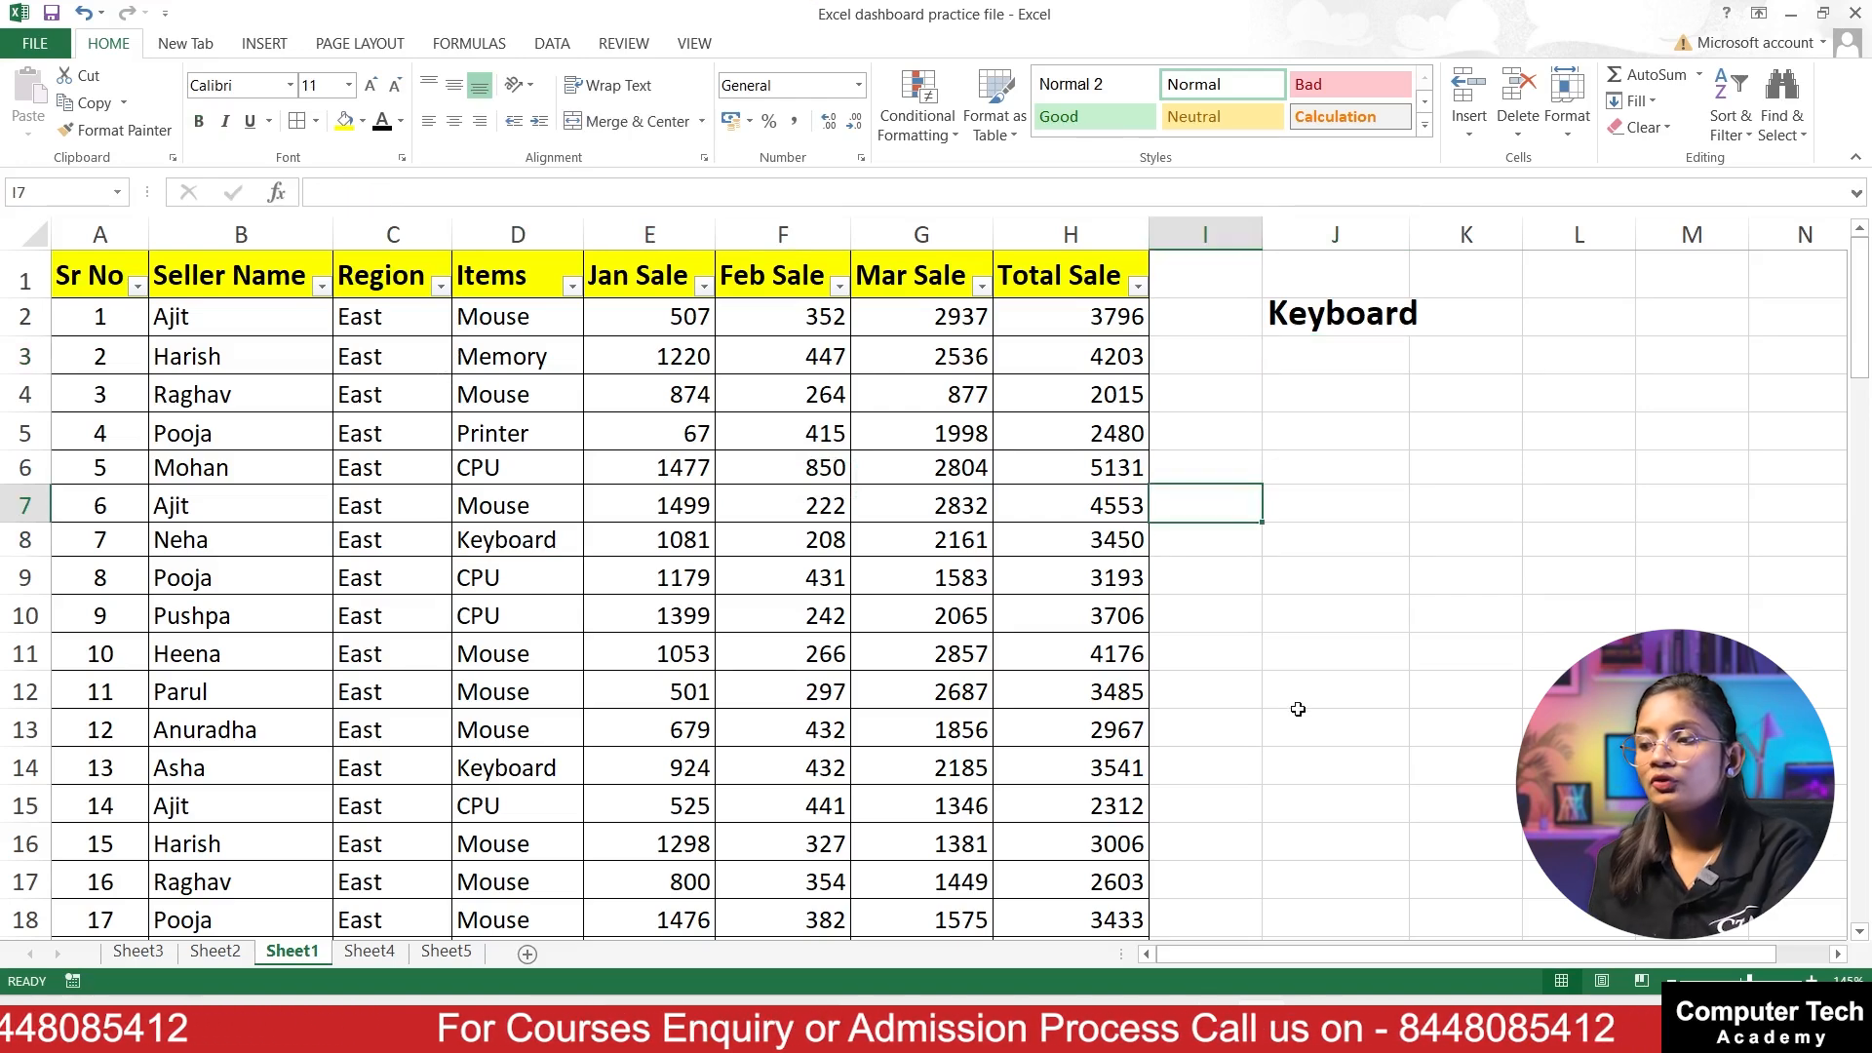
click(1138, 532)
drag(567, 787, 1062, 764)
scroll(732, 627, down, 4)
scroll(552, 866, down, 2)
drag(516, 613, 1004, 613)
scroll(989, 586, up, 6)
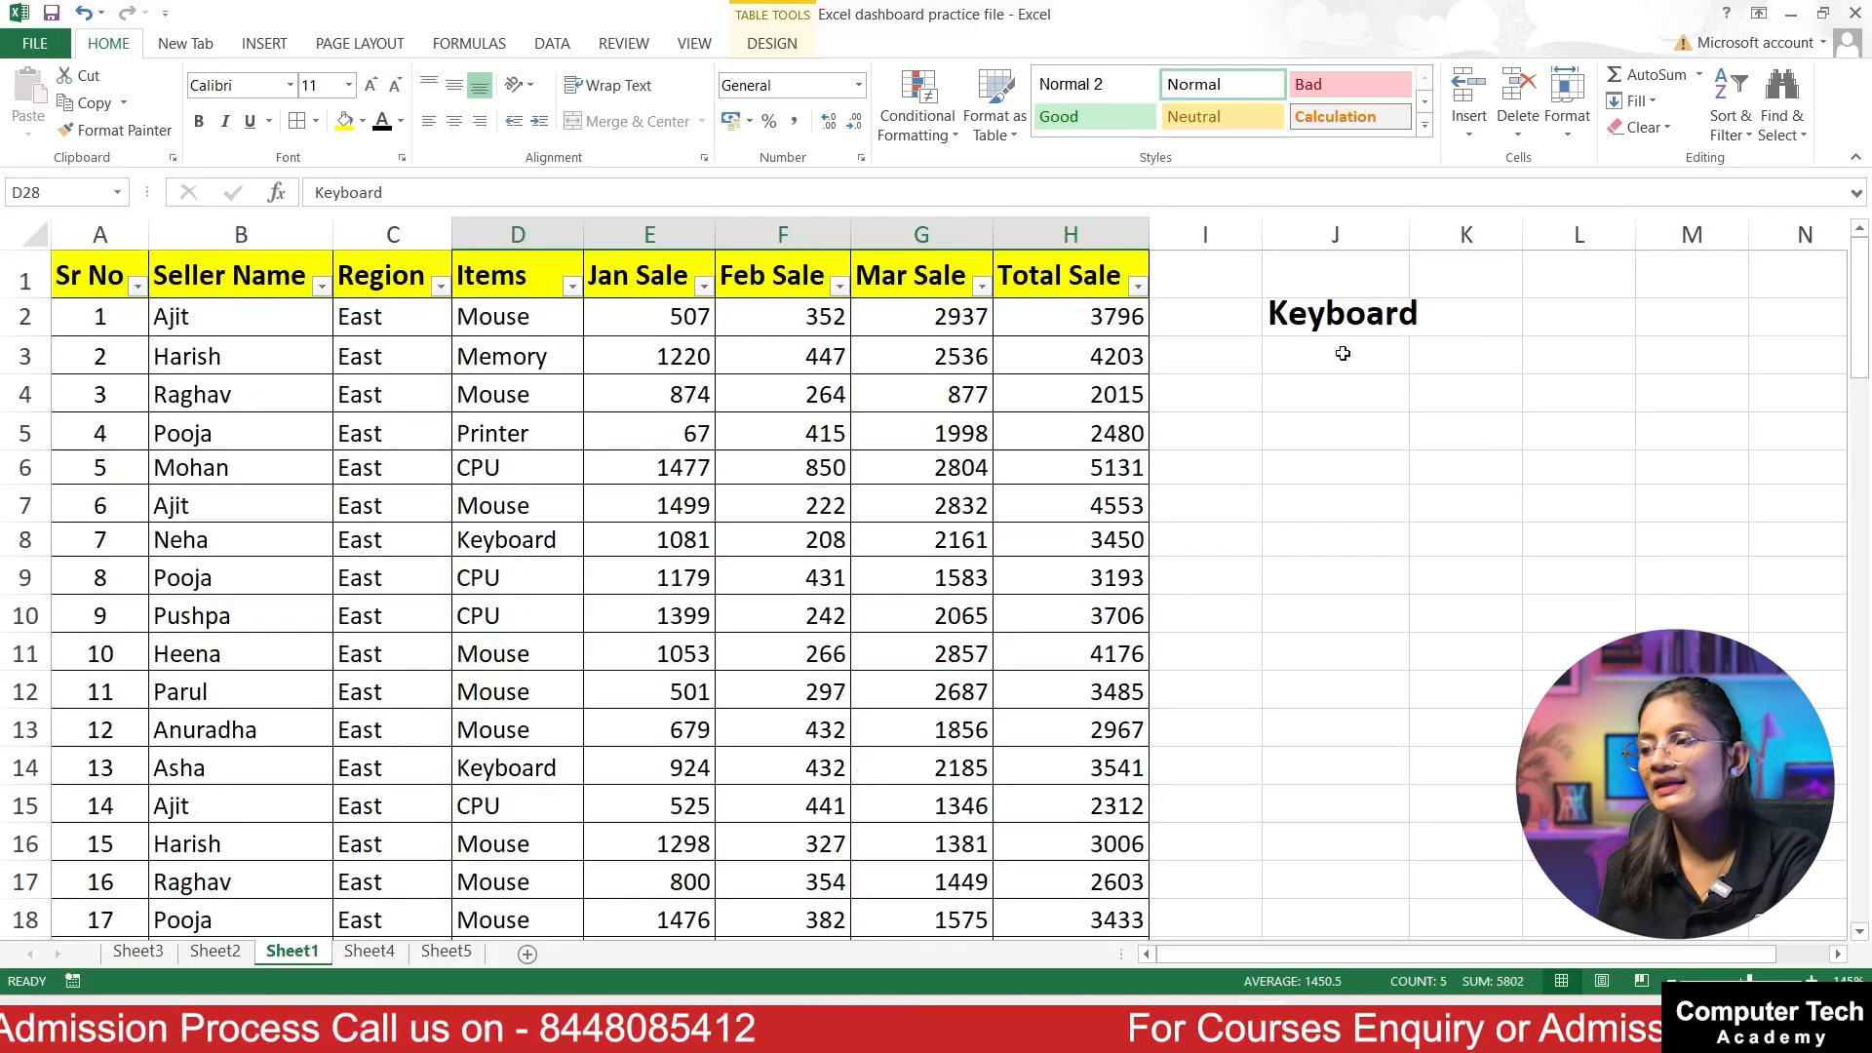
Step: Start a SUMIF formula in cell J3 under the Keyboard heading
click(1317, 326)
click(1309, 371)
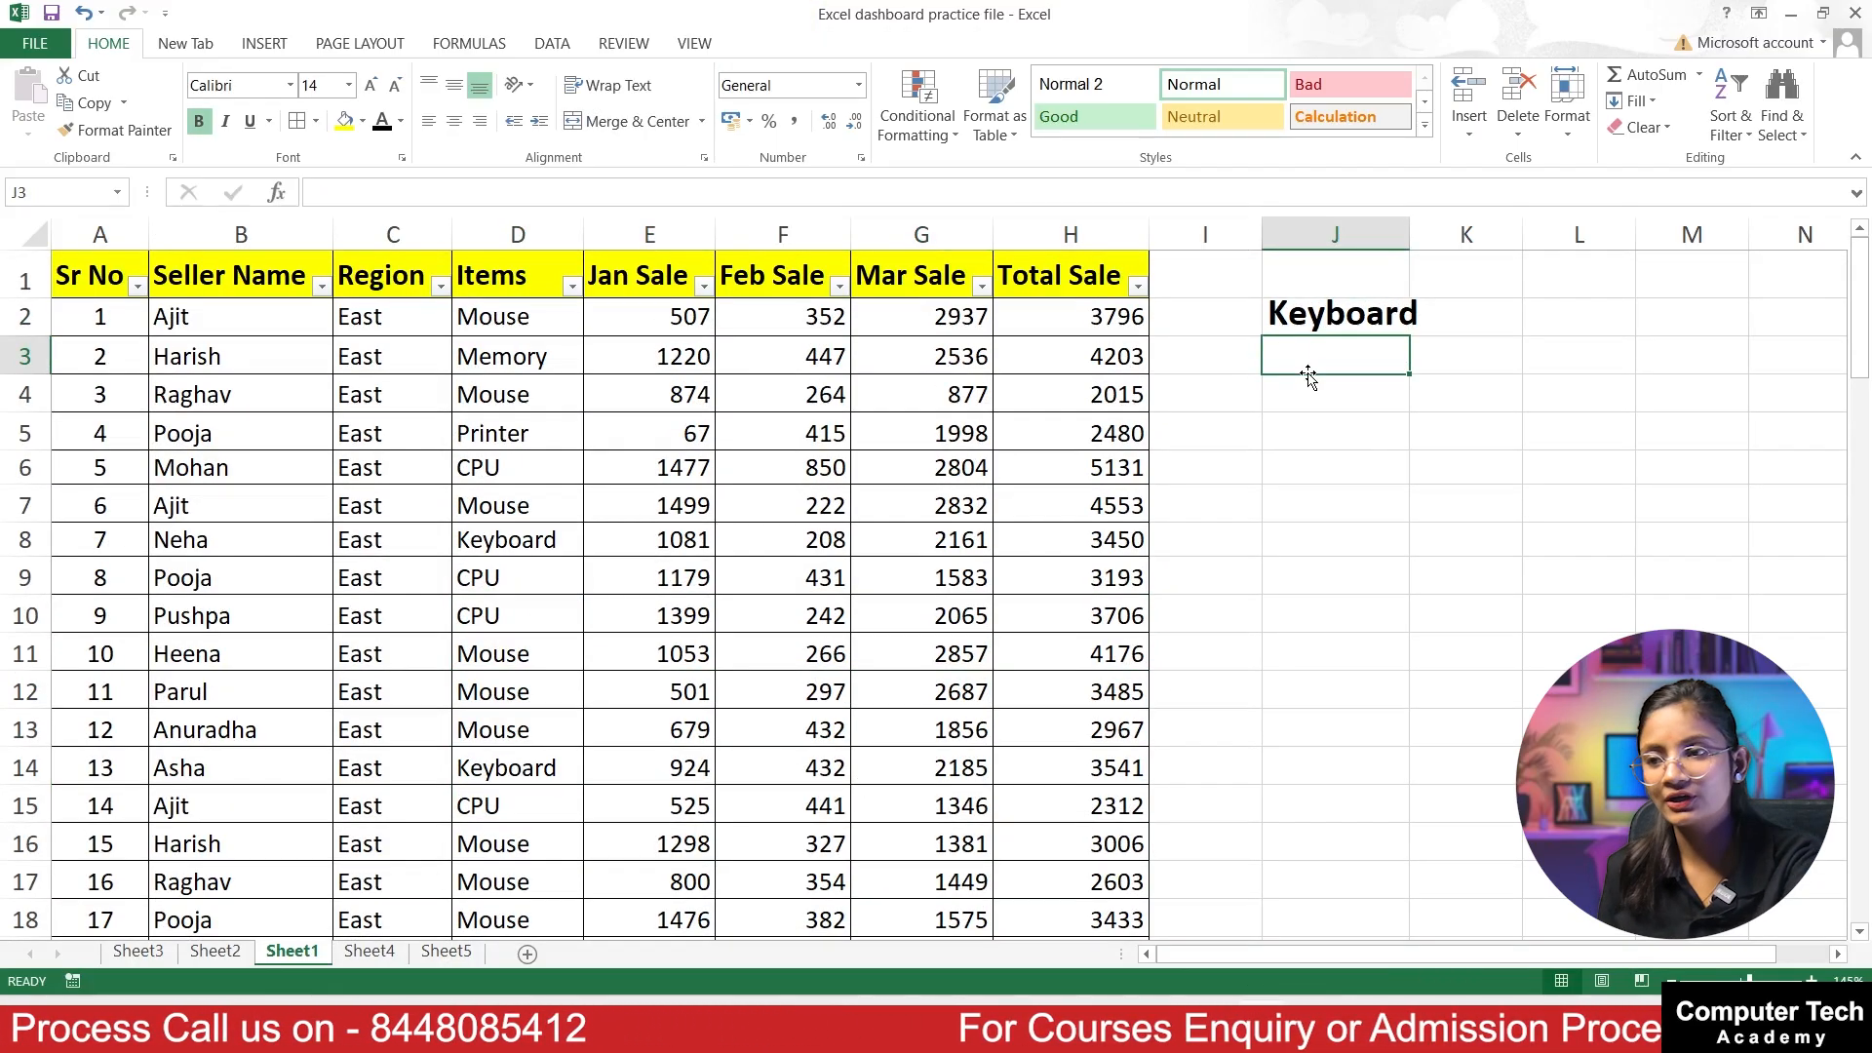
text(=)
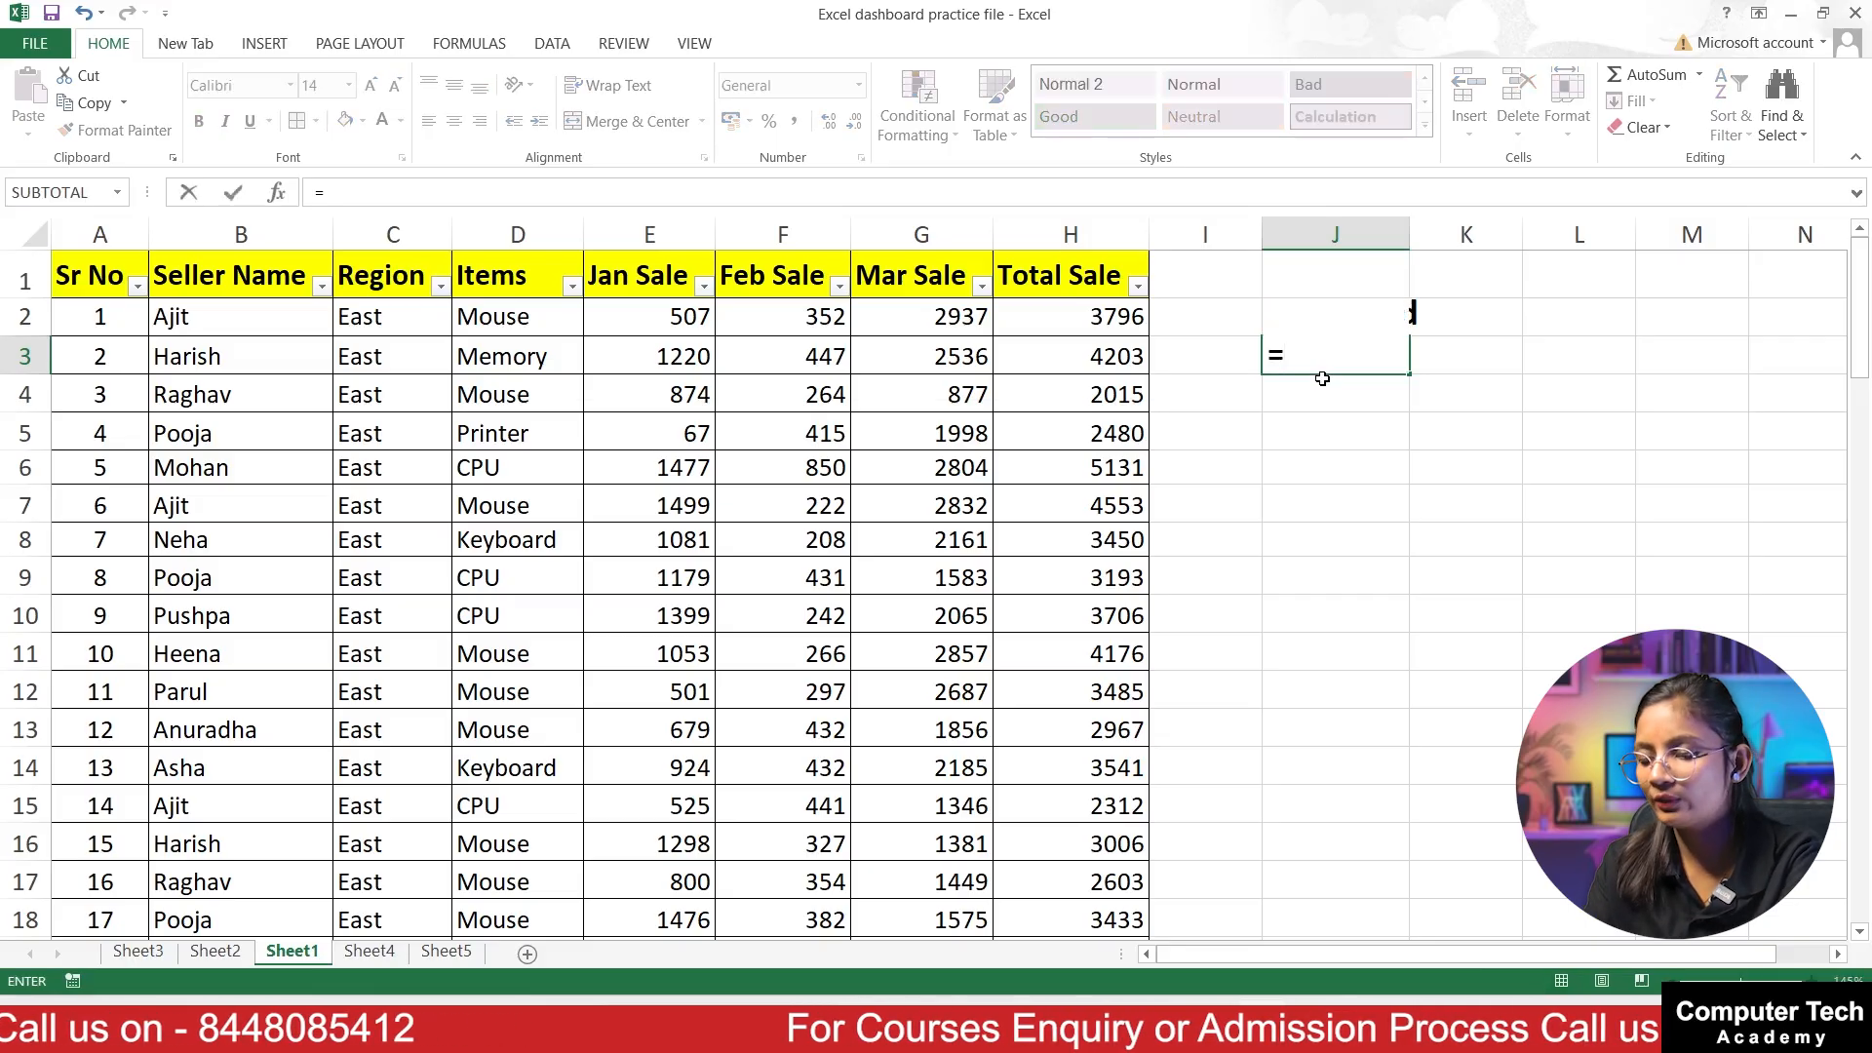
text(sumif)
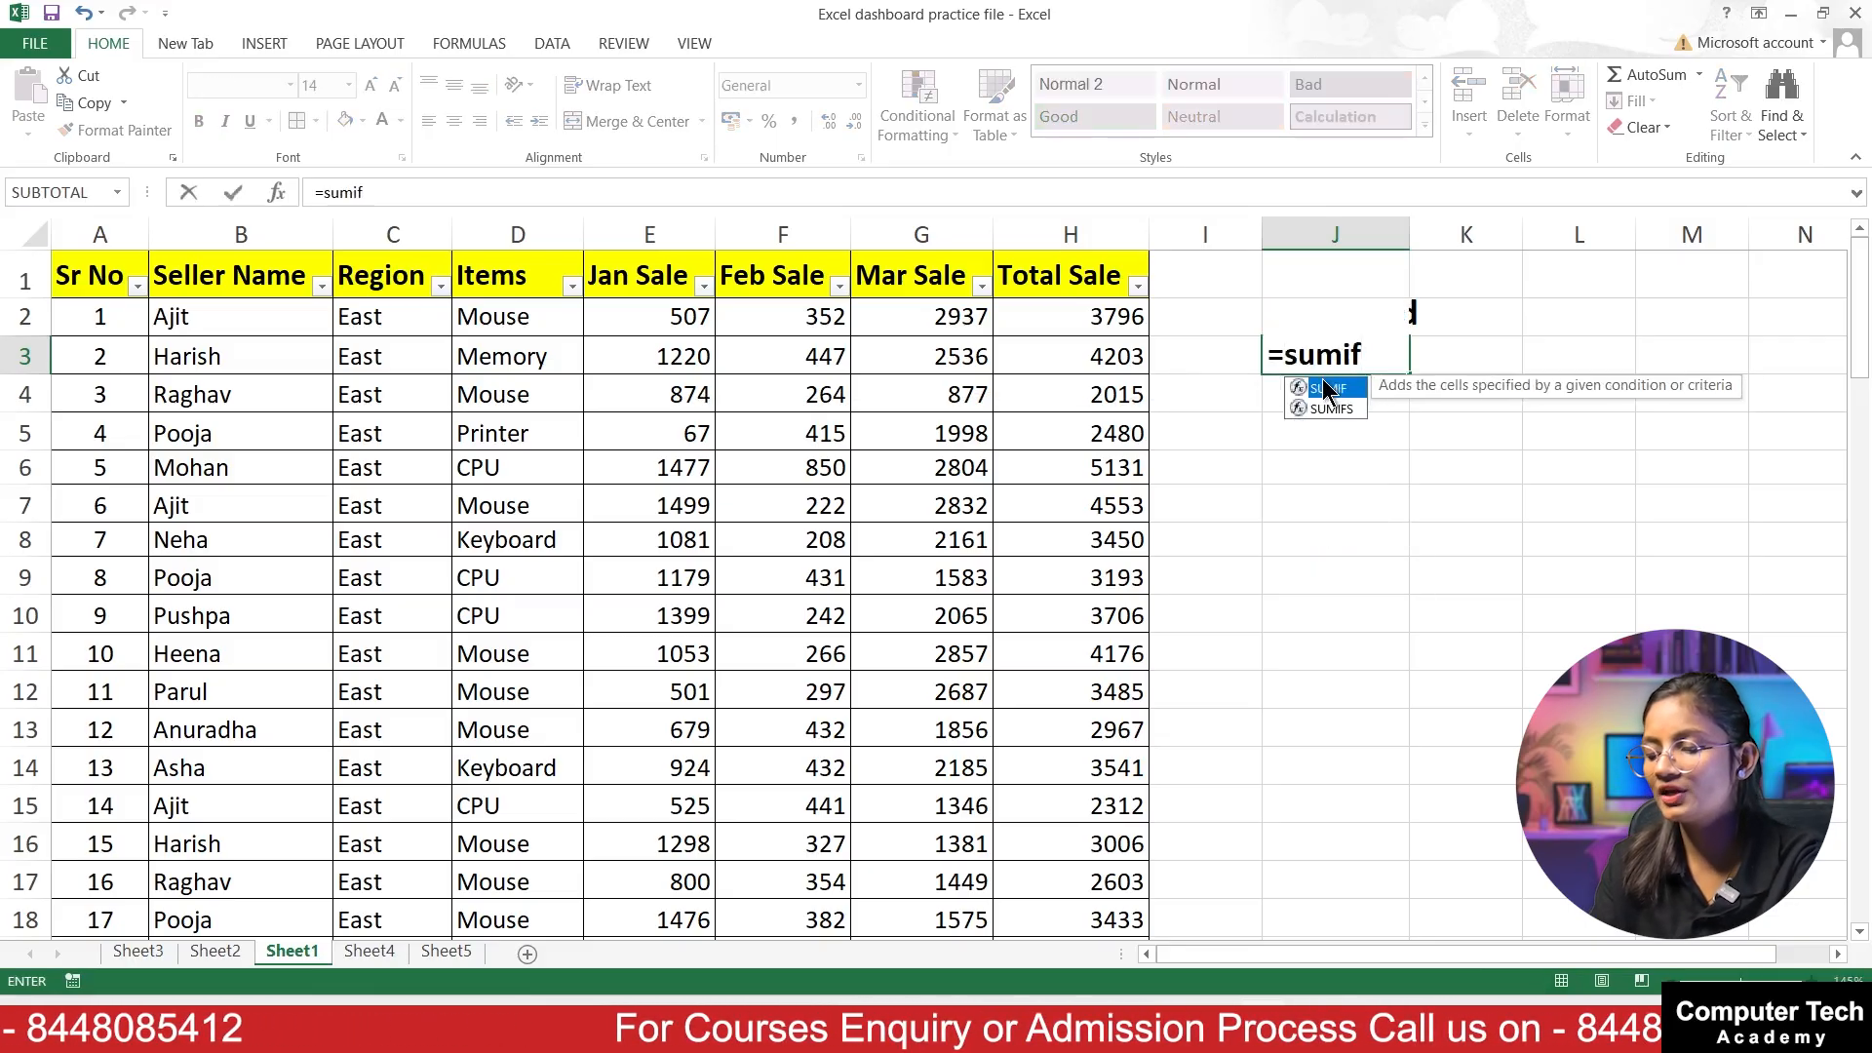
text(()
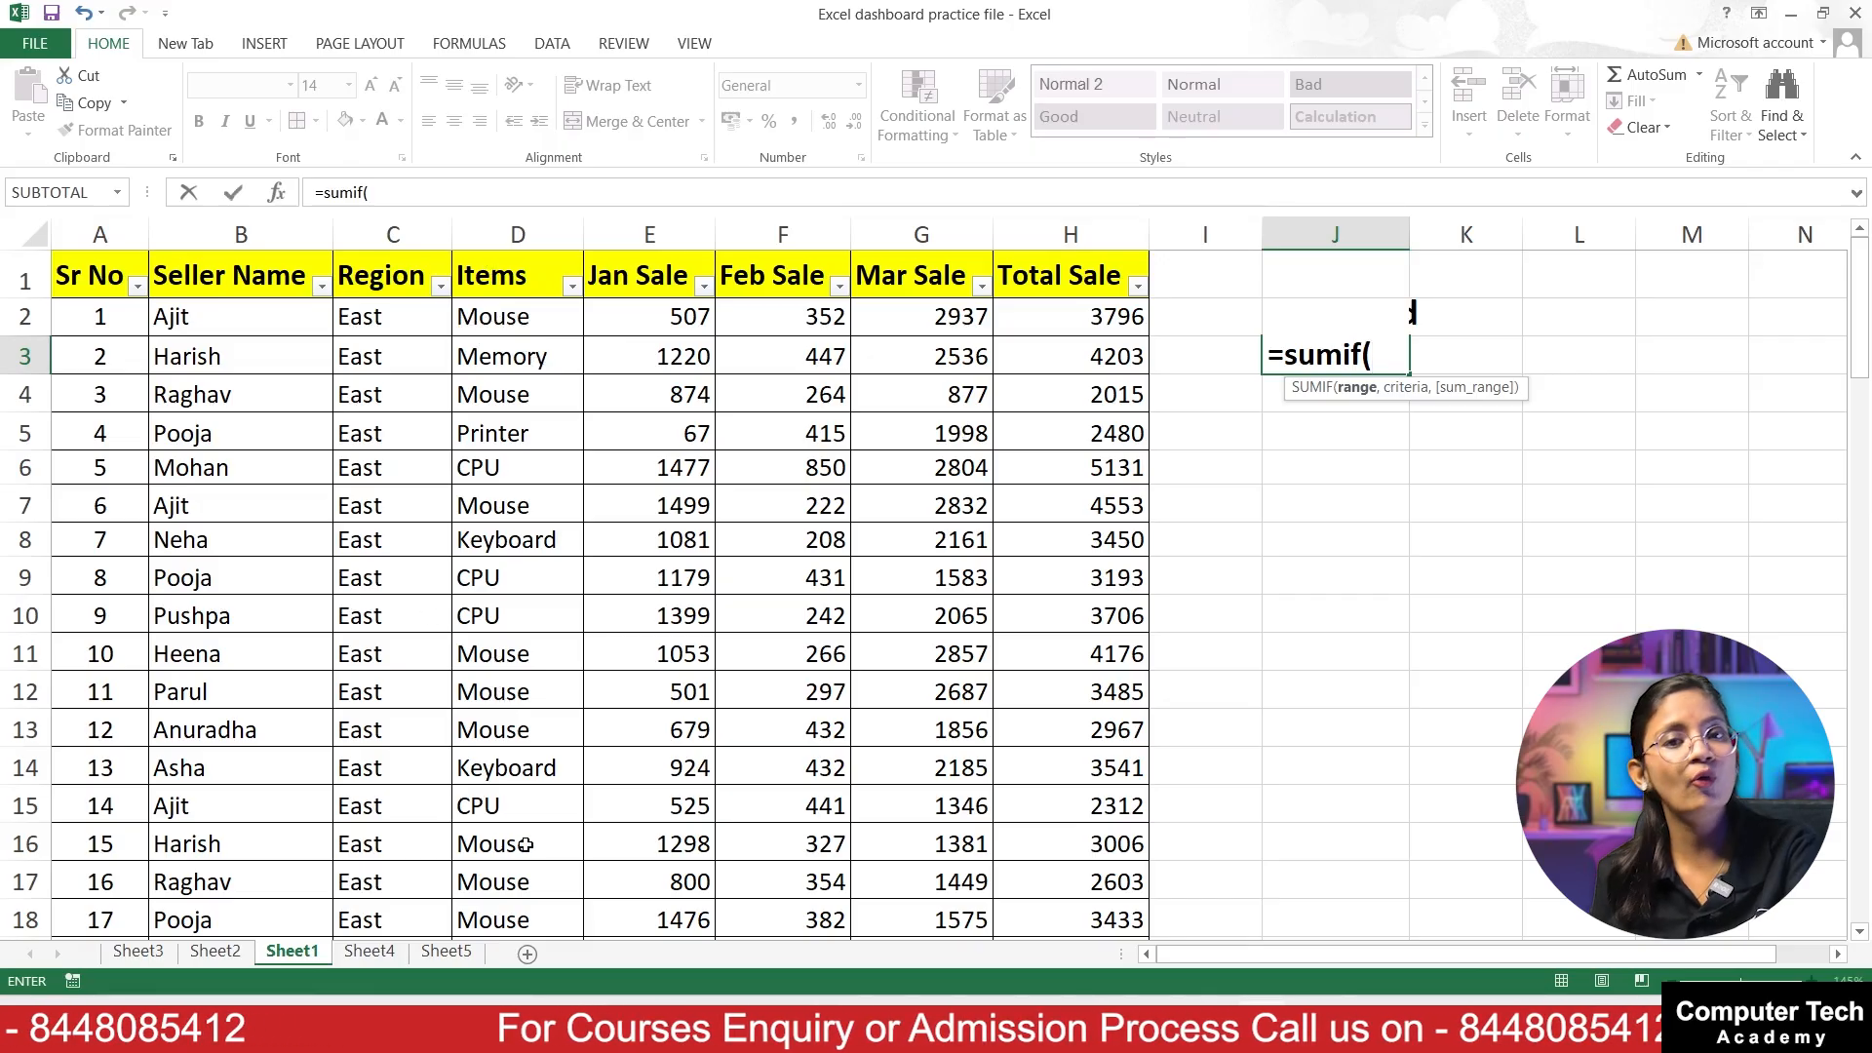
click(481, 325)
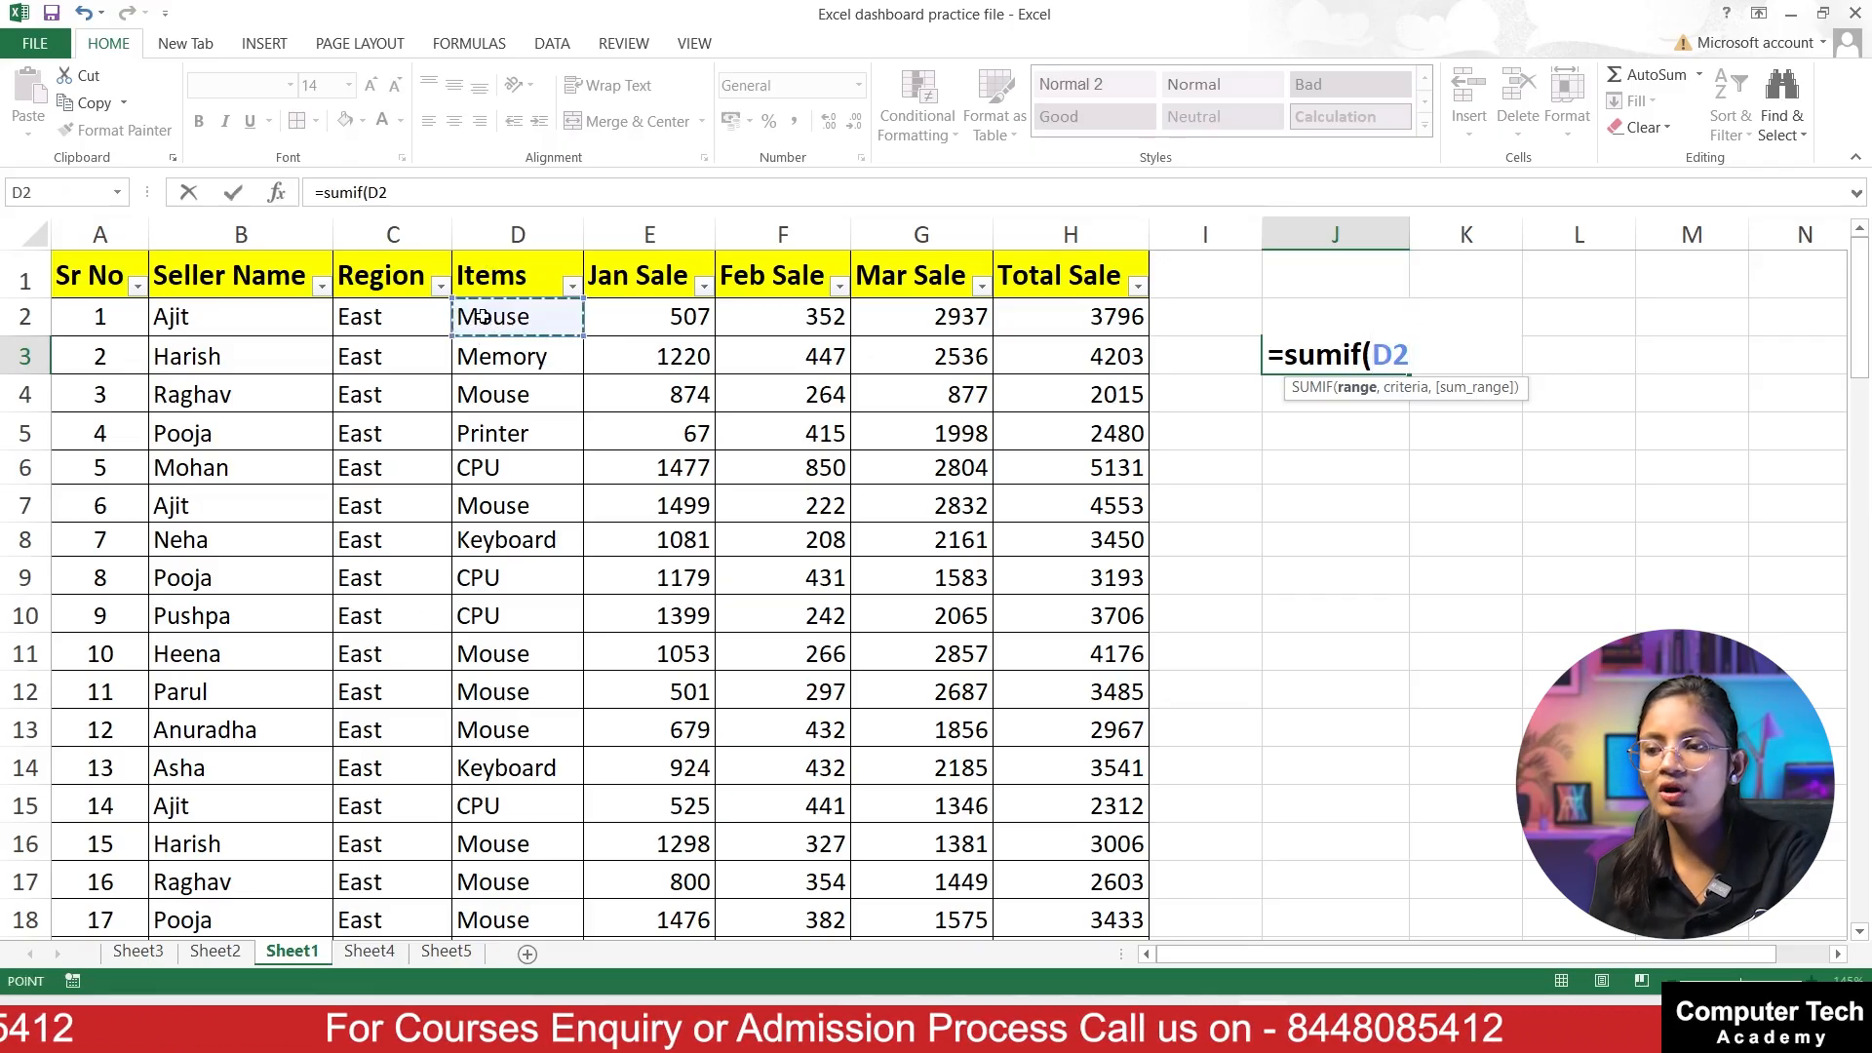
drag(482, 317, 559, 890)
scroll(603, 670, up, 20)
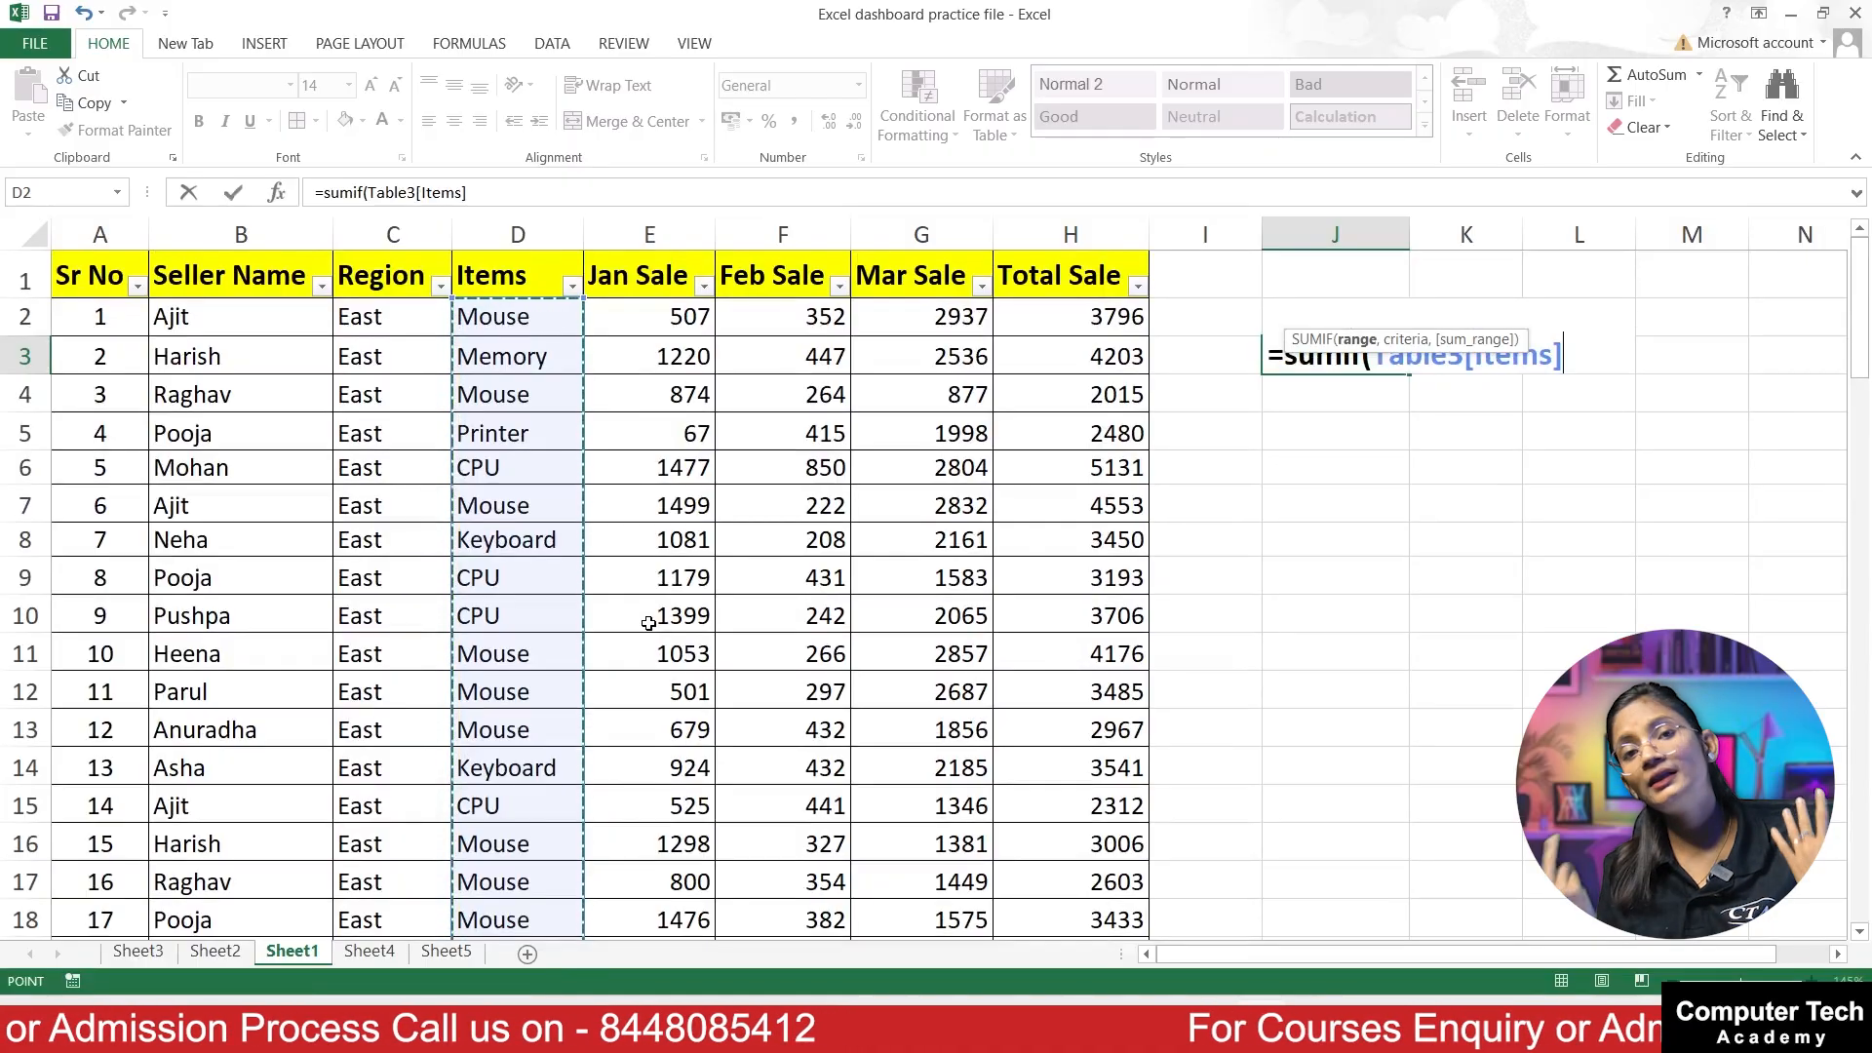
key(BackSpace)
key(BackSpace)
key(BackSpace)
key(BackSpace)
key(BackSpace)
key(BackSpace)
key(BackSpace)
key(BackSpace)
key(BackSpace)
key(BackSpace)
key(BackSpace)
key(BackSpace)
key(BackSpace)
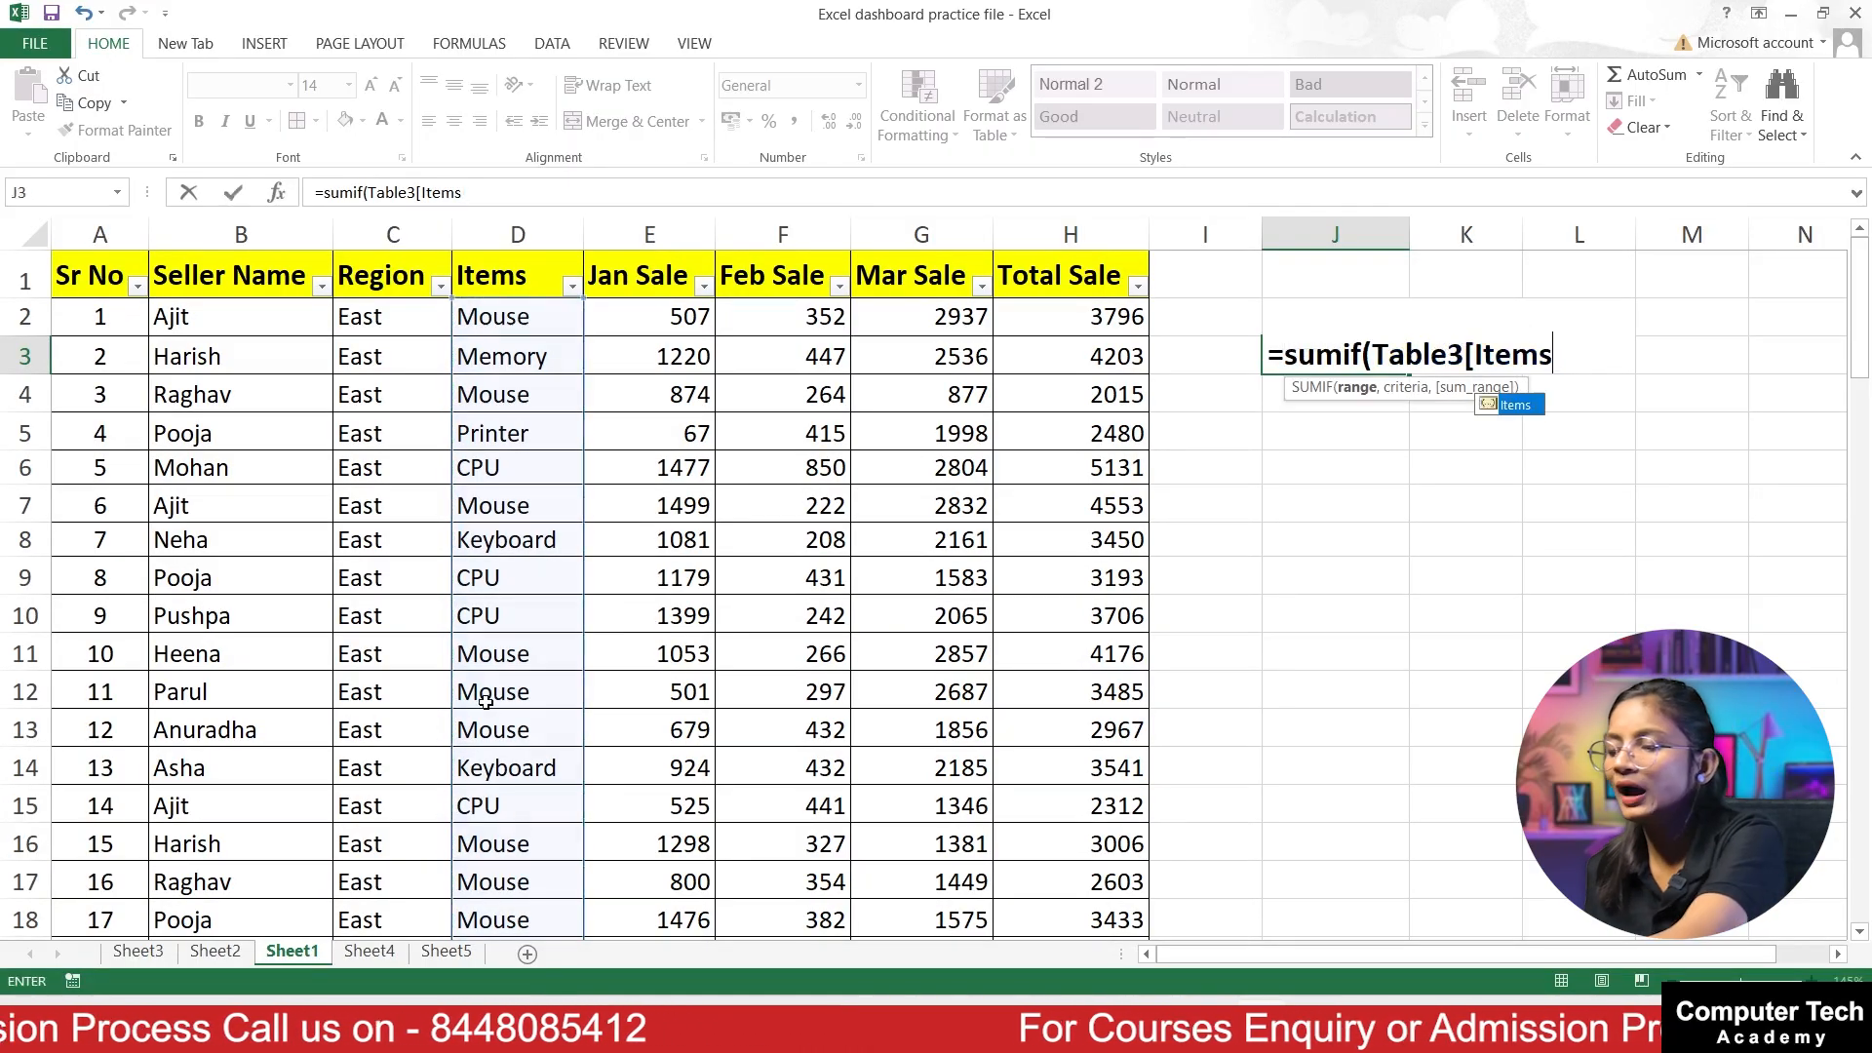
Step: Set the table's whole Items column as the SUMIF range and the Keyboard cell D8 as the criteria
click(492, 314)
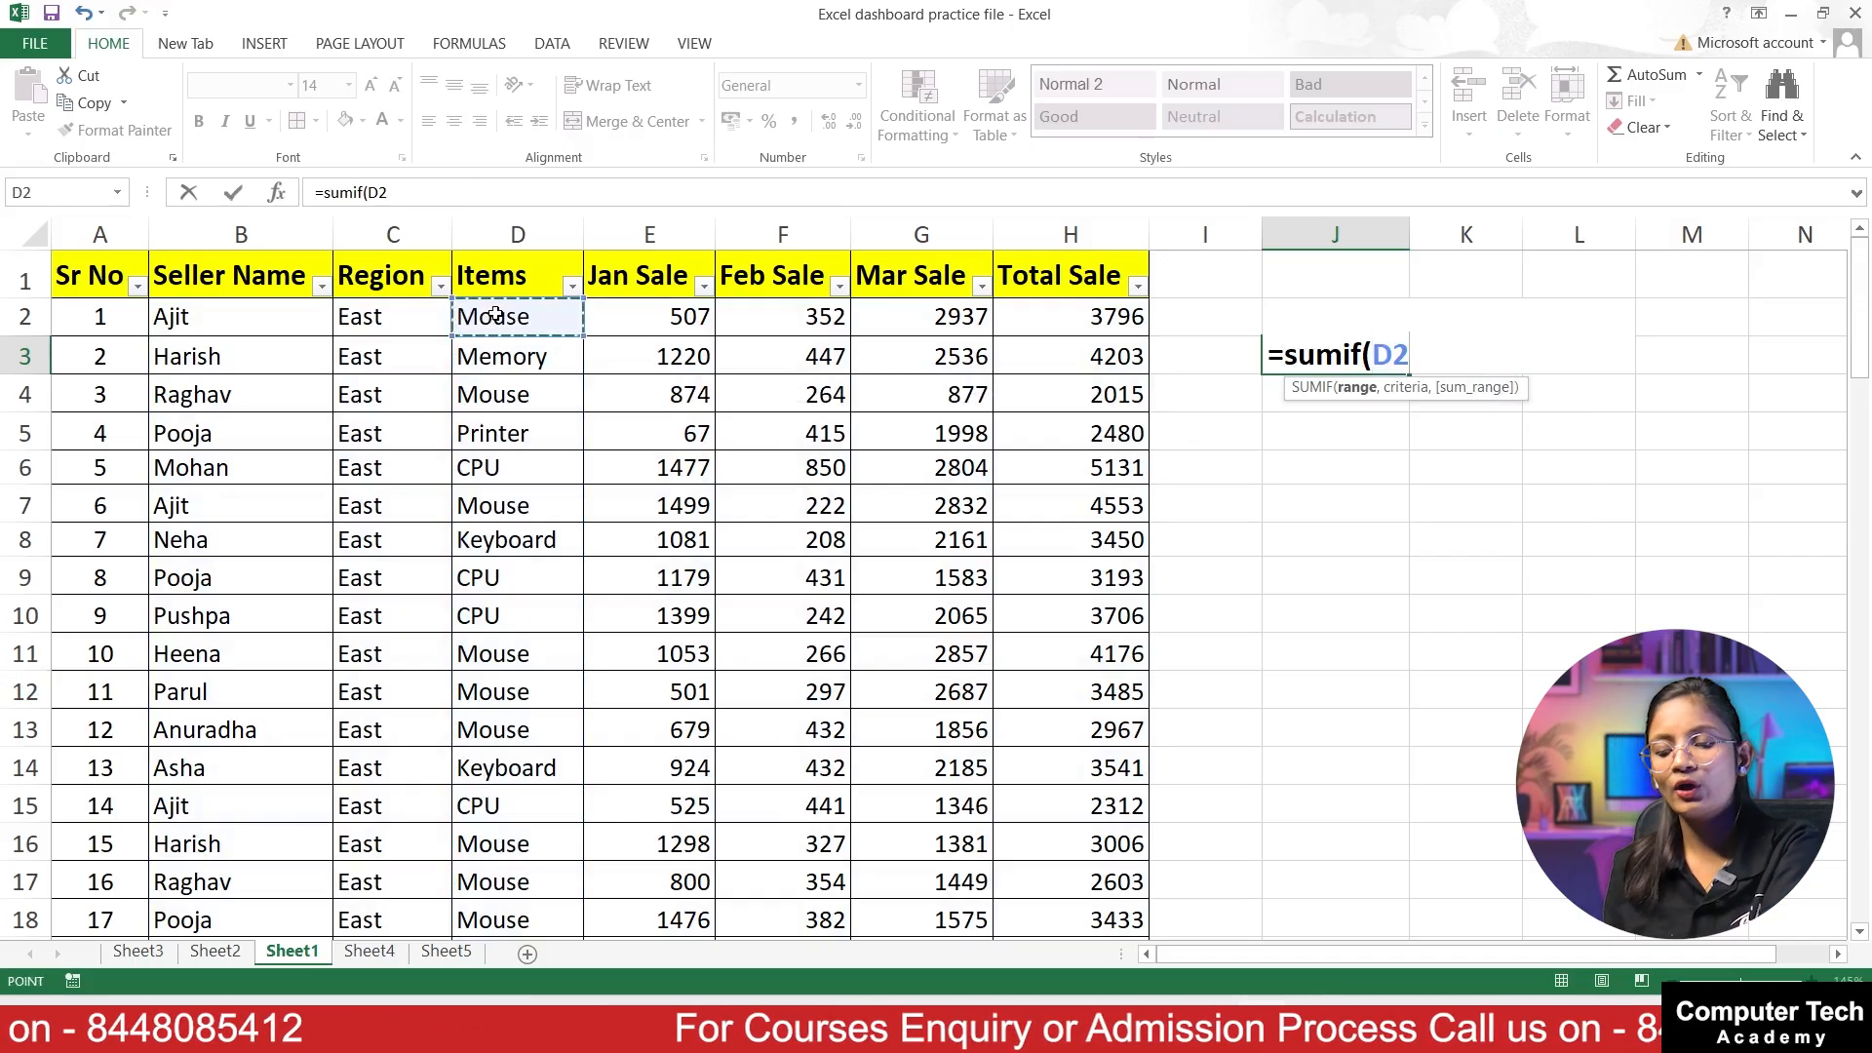
key(ctrl+shift+Down)
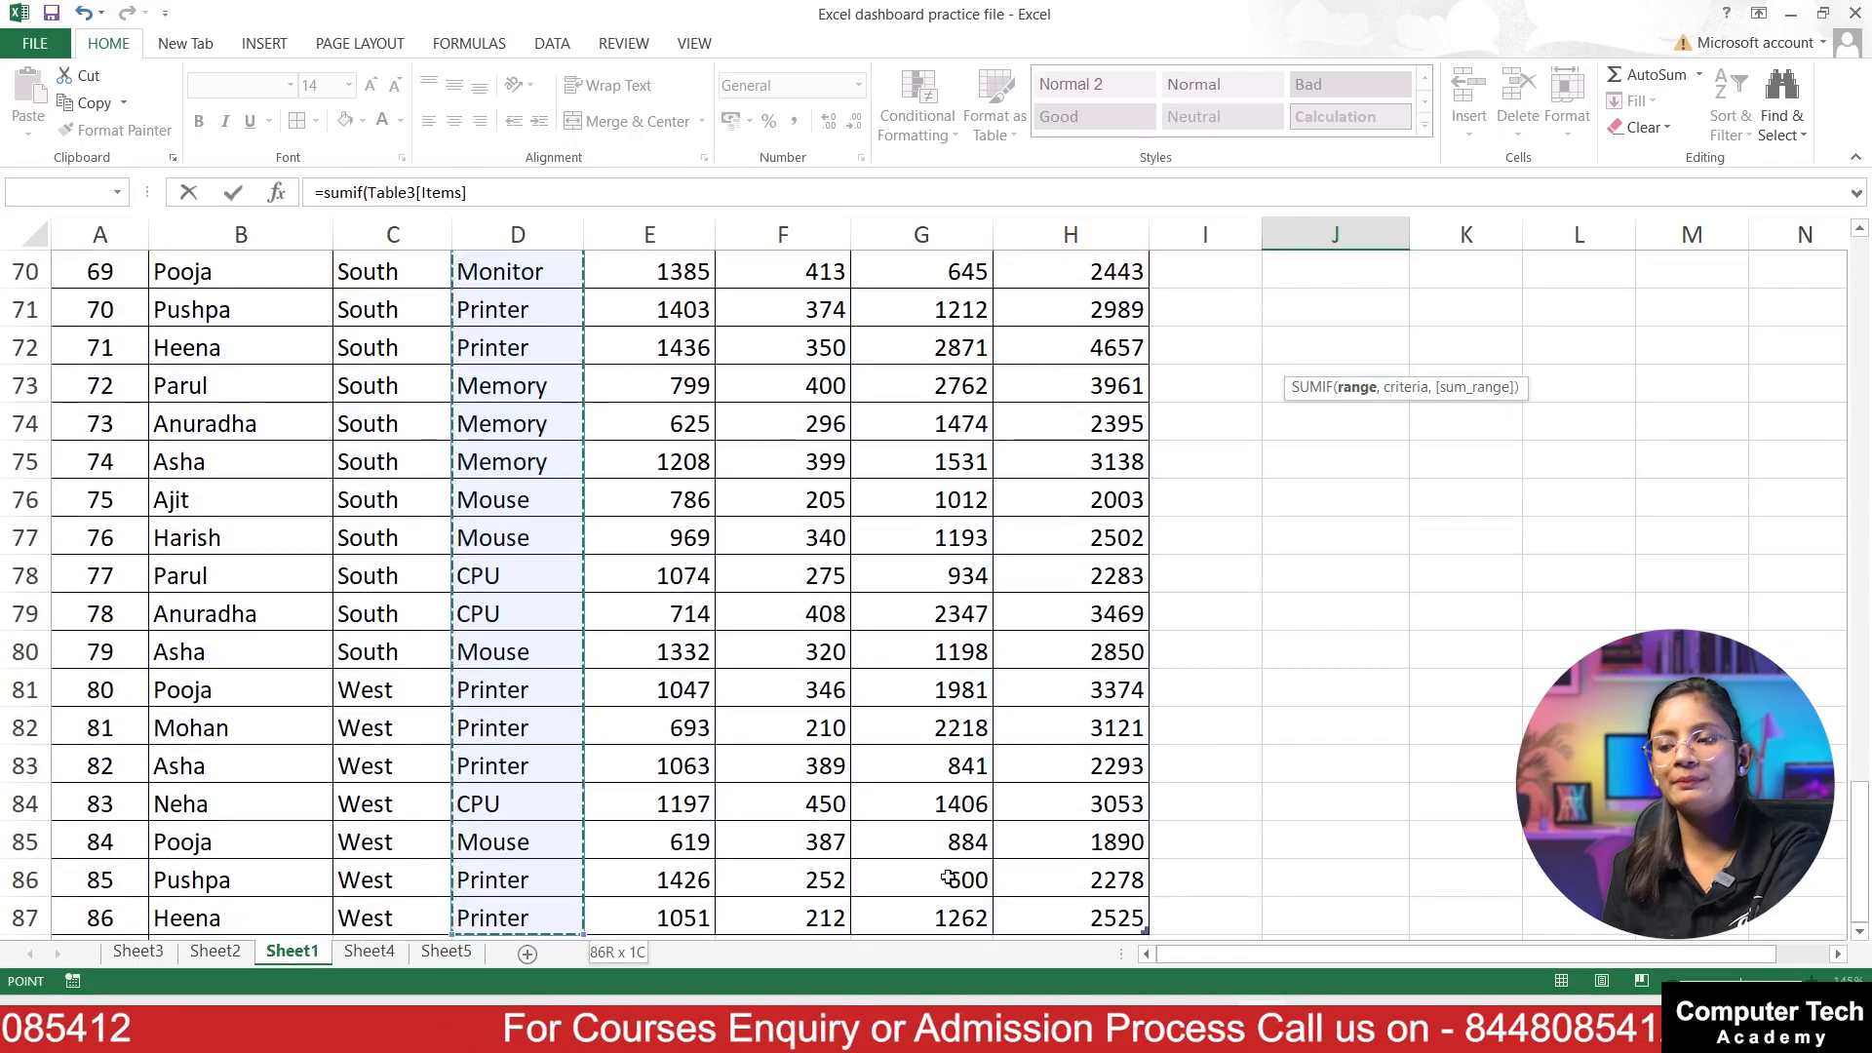
scroll(996, 633, down, 2)
scroll(994, 624, up, 20)
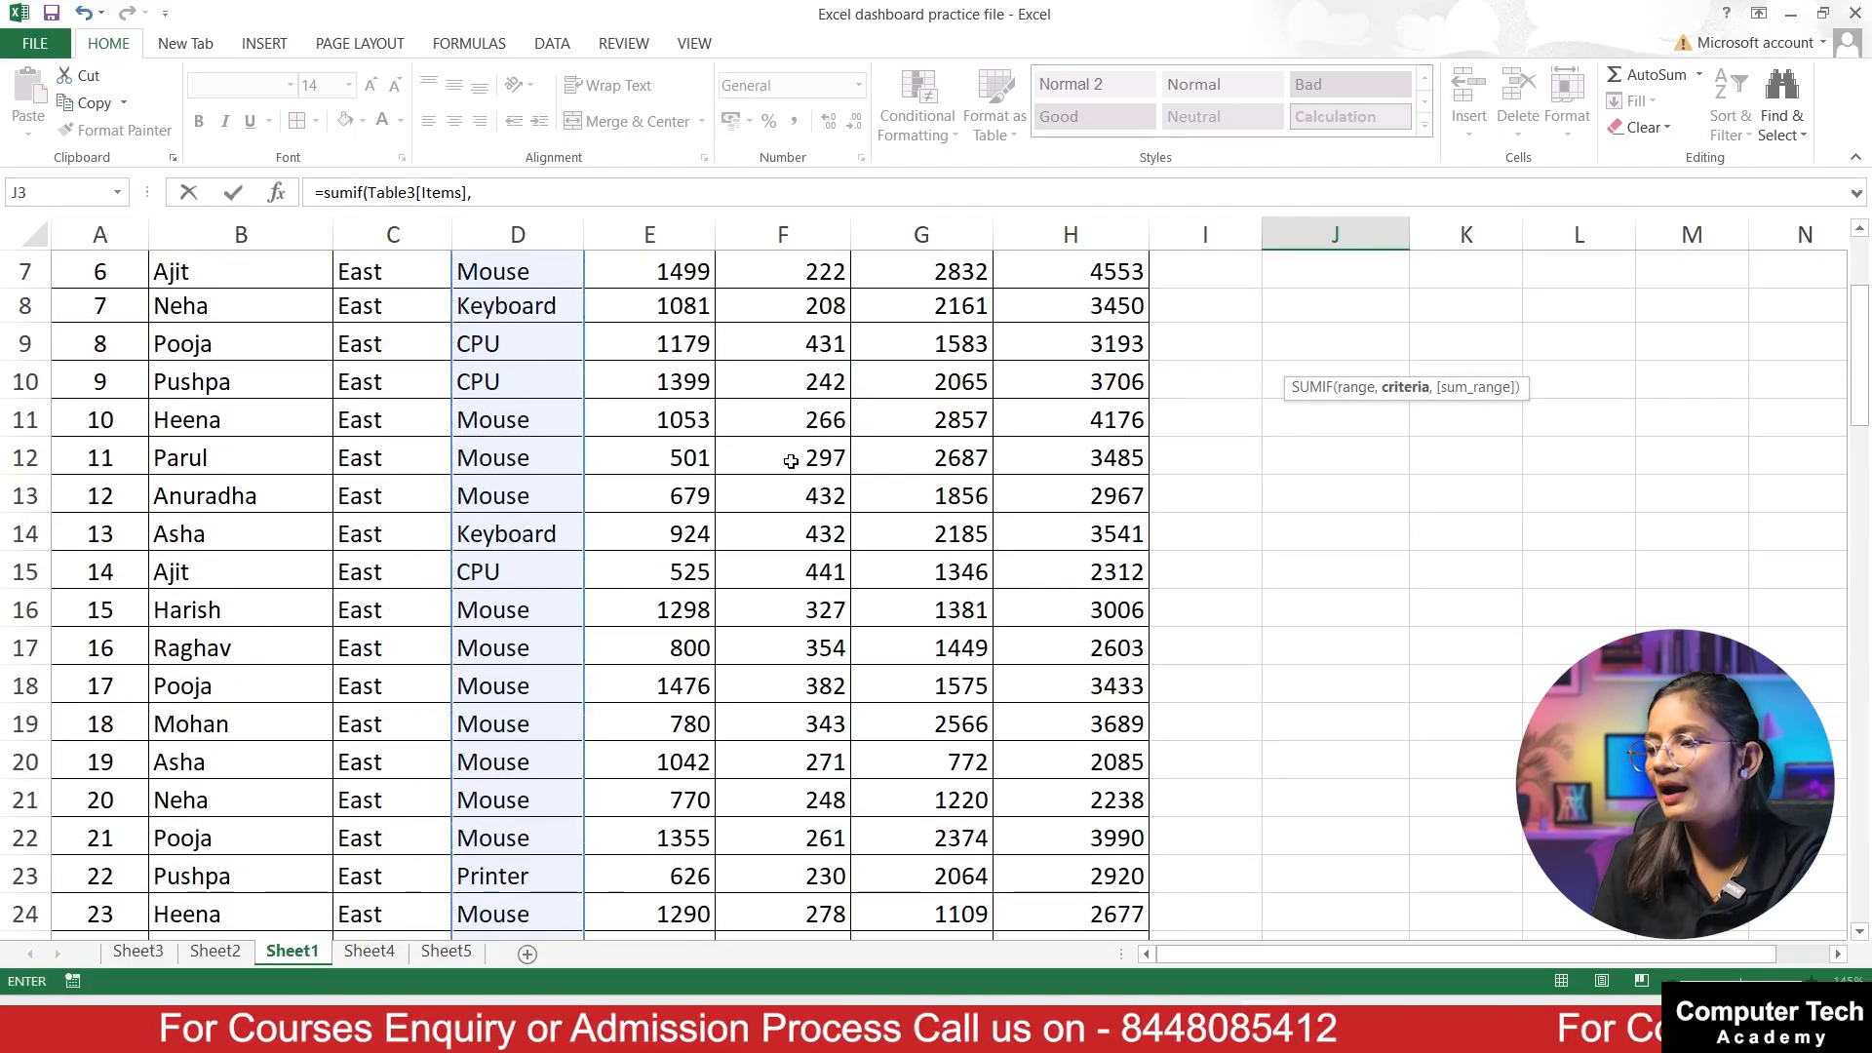
text(,)
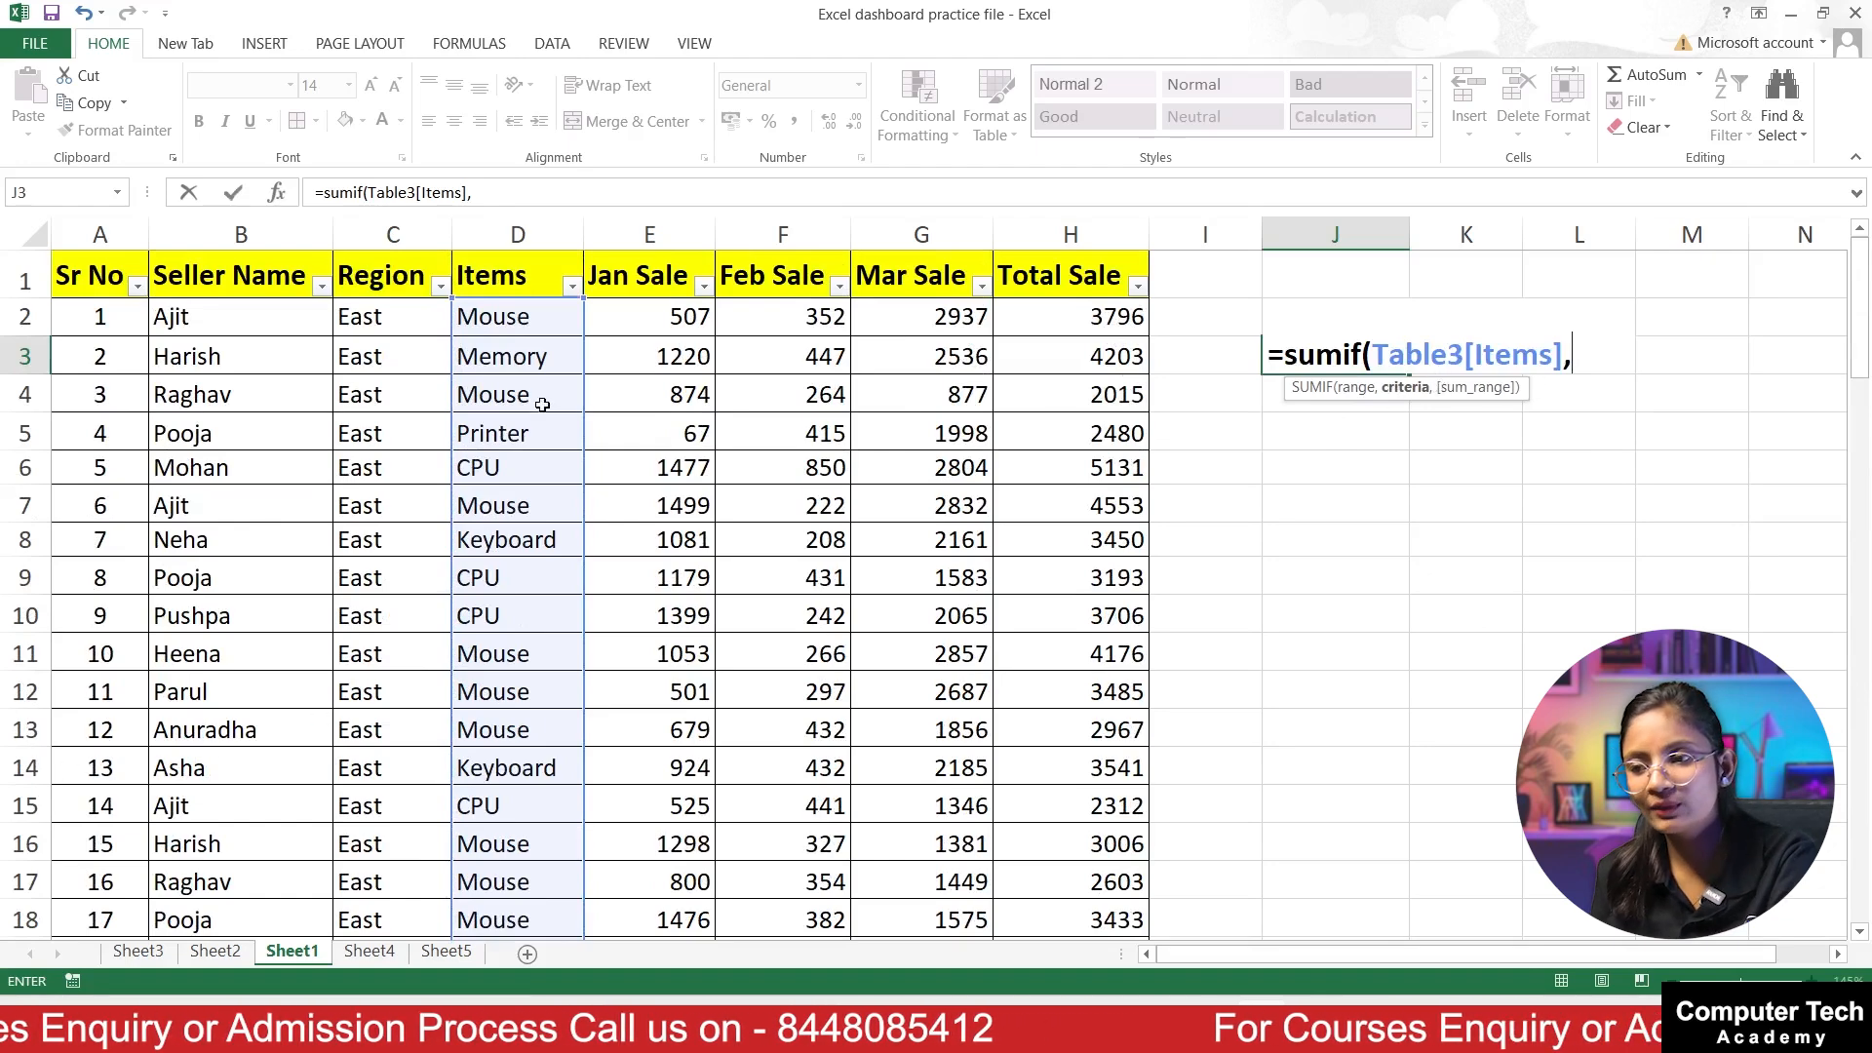
click(535, 541)
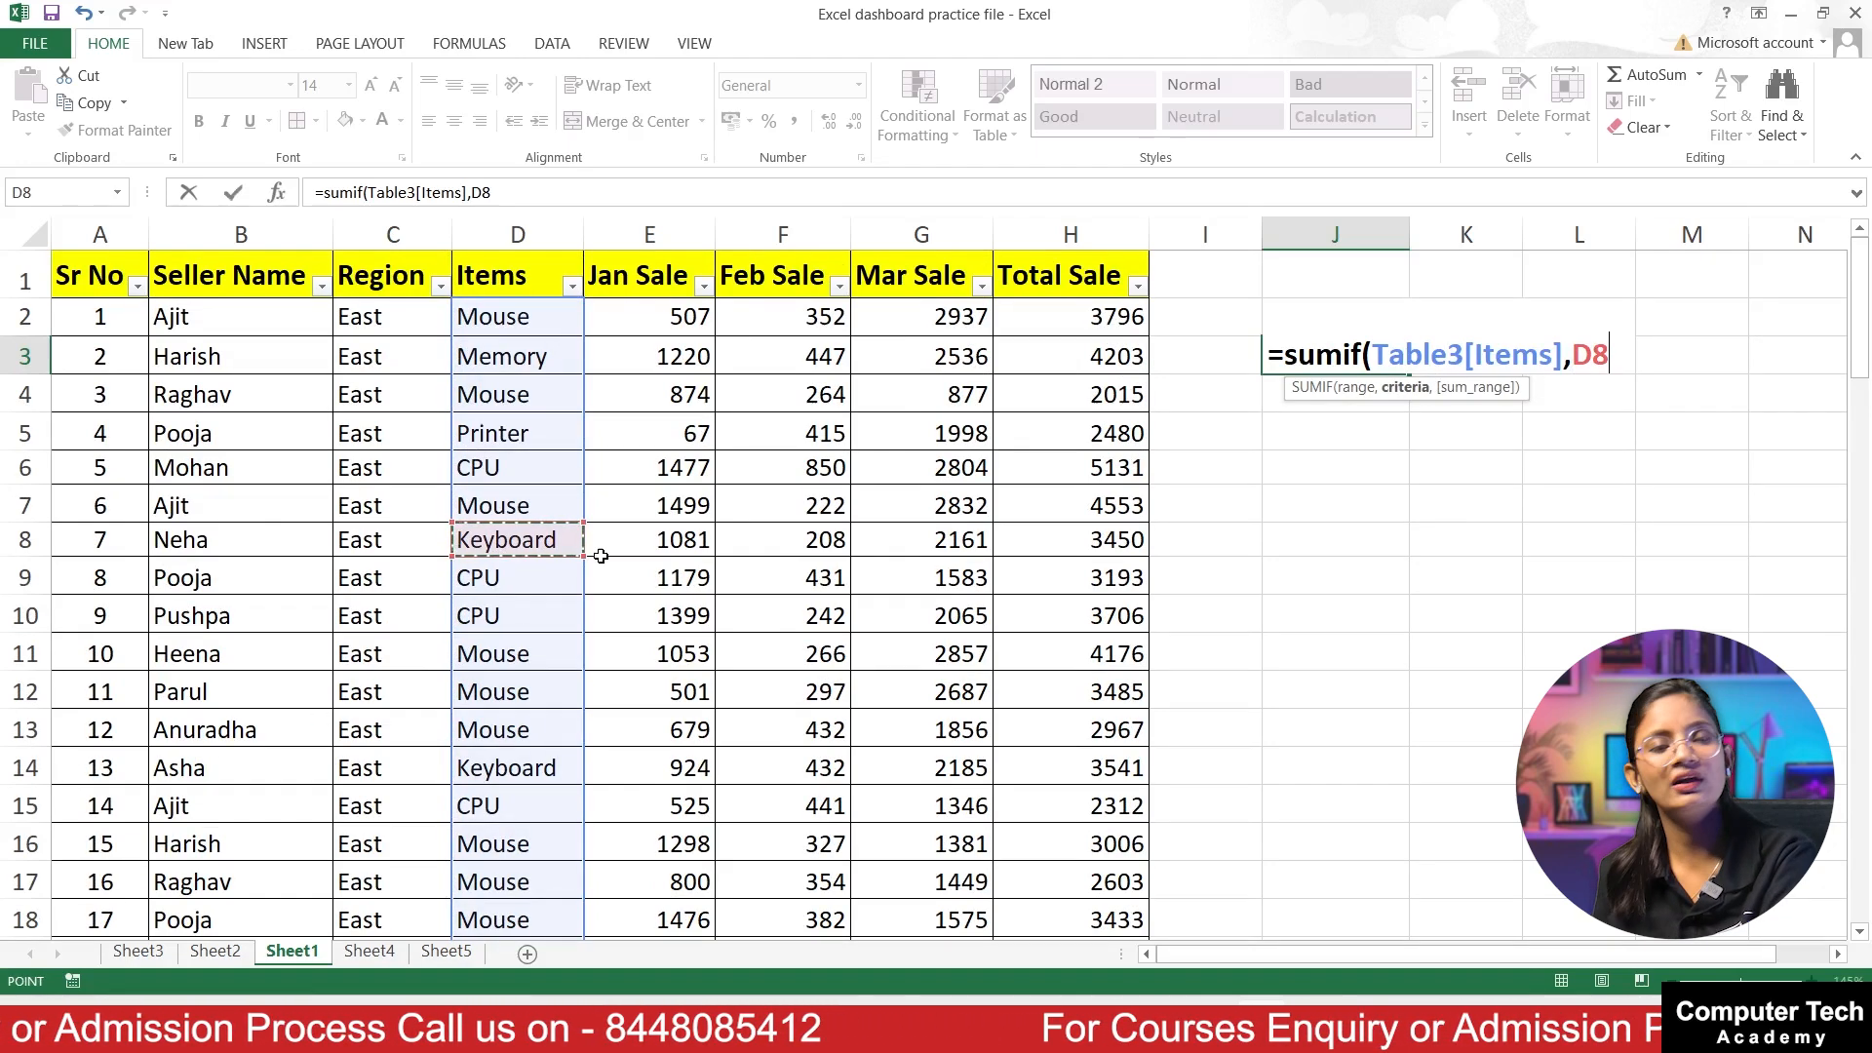
text(,)
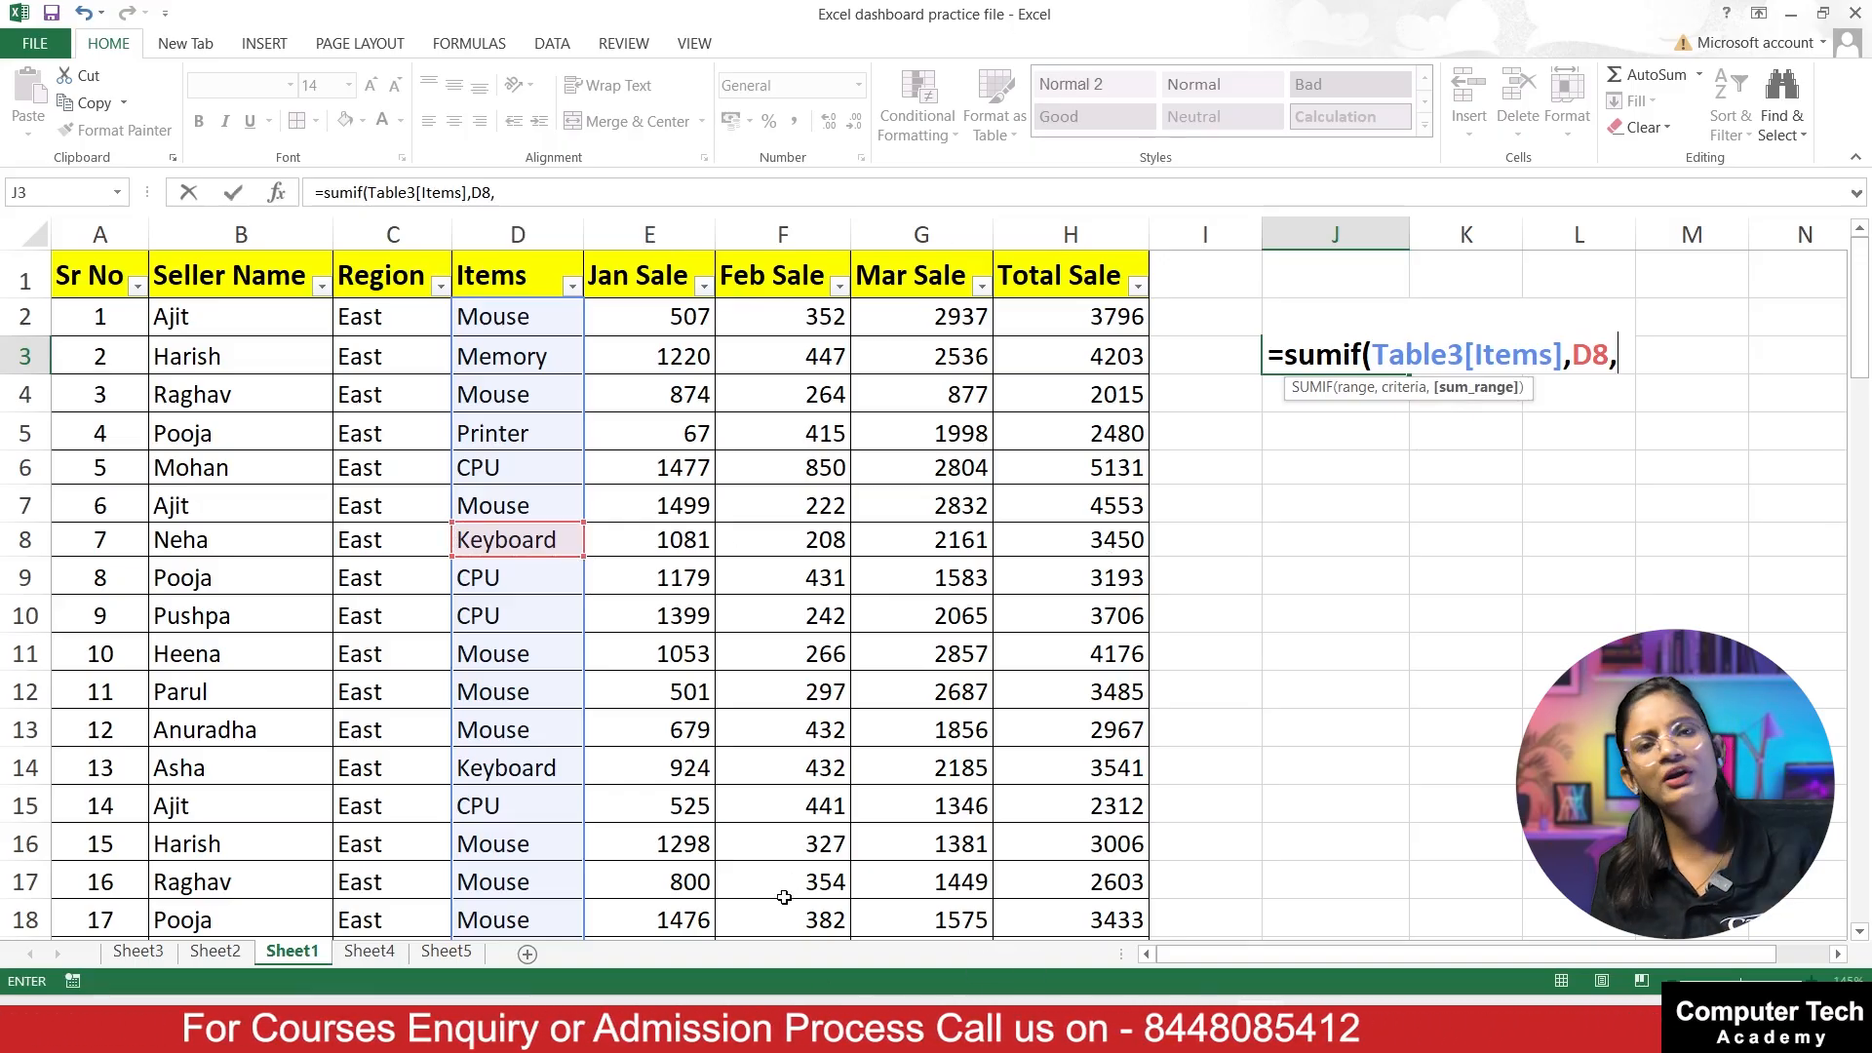
Step: Complete the SUMIF formula in J3 with the whole Total Sale column as the sum range, and clear the calculated cell
click(1032, 311)
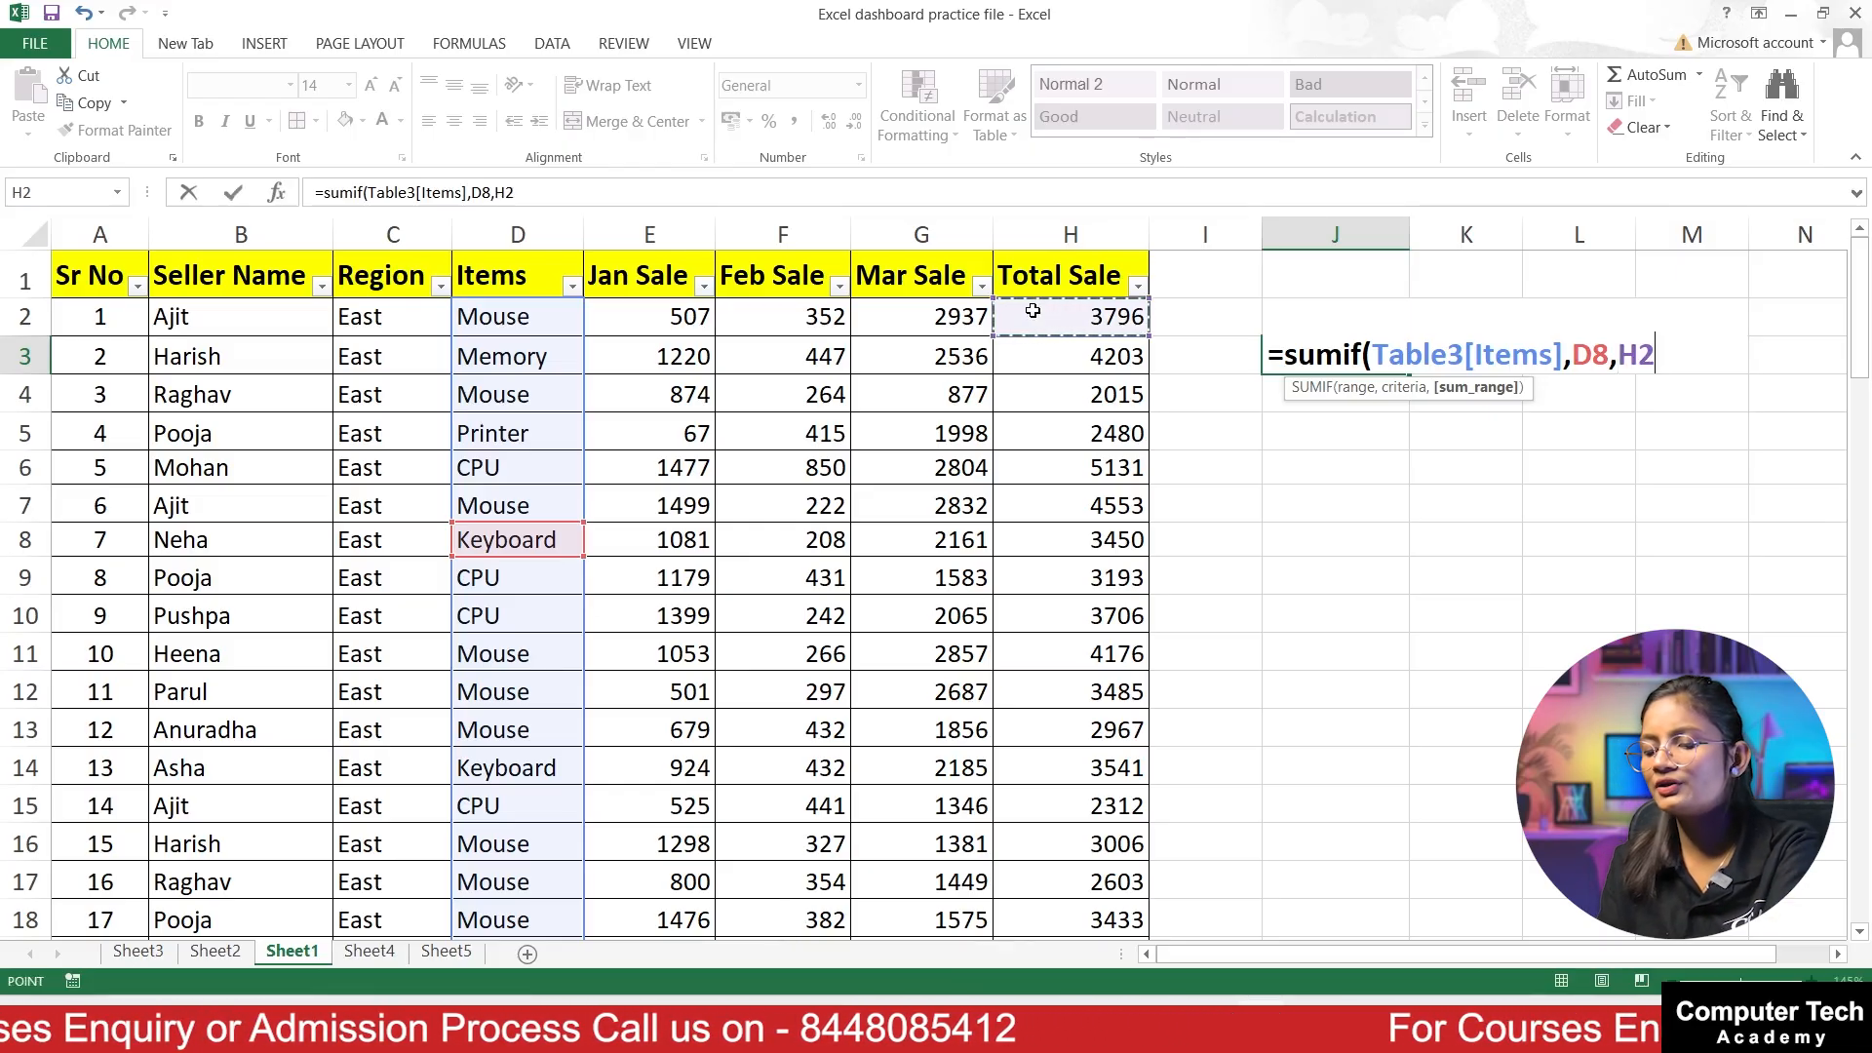
key(ctrl+shift+Down)
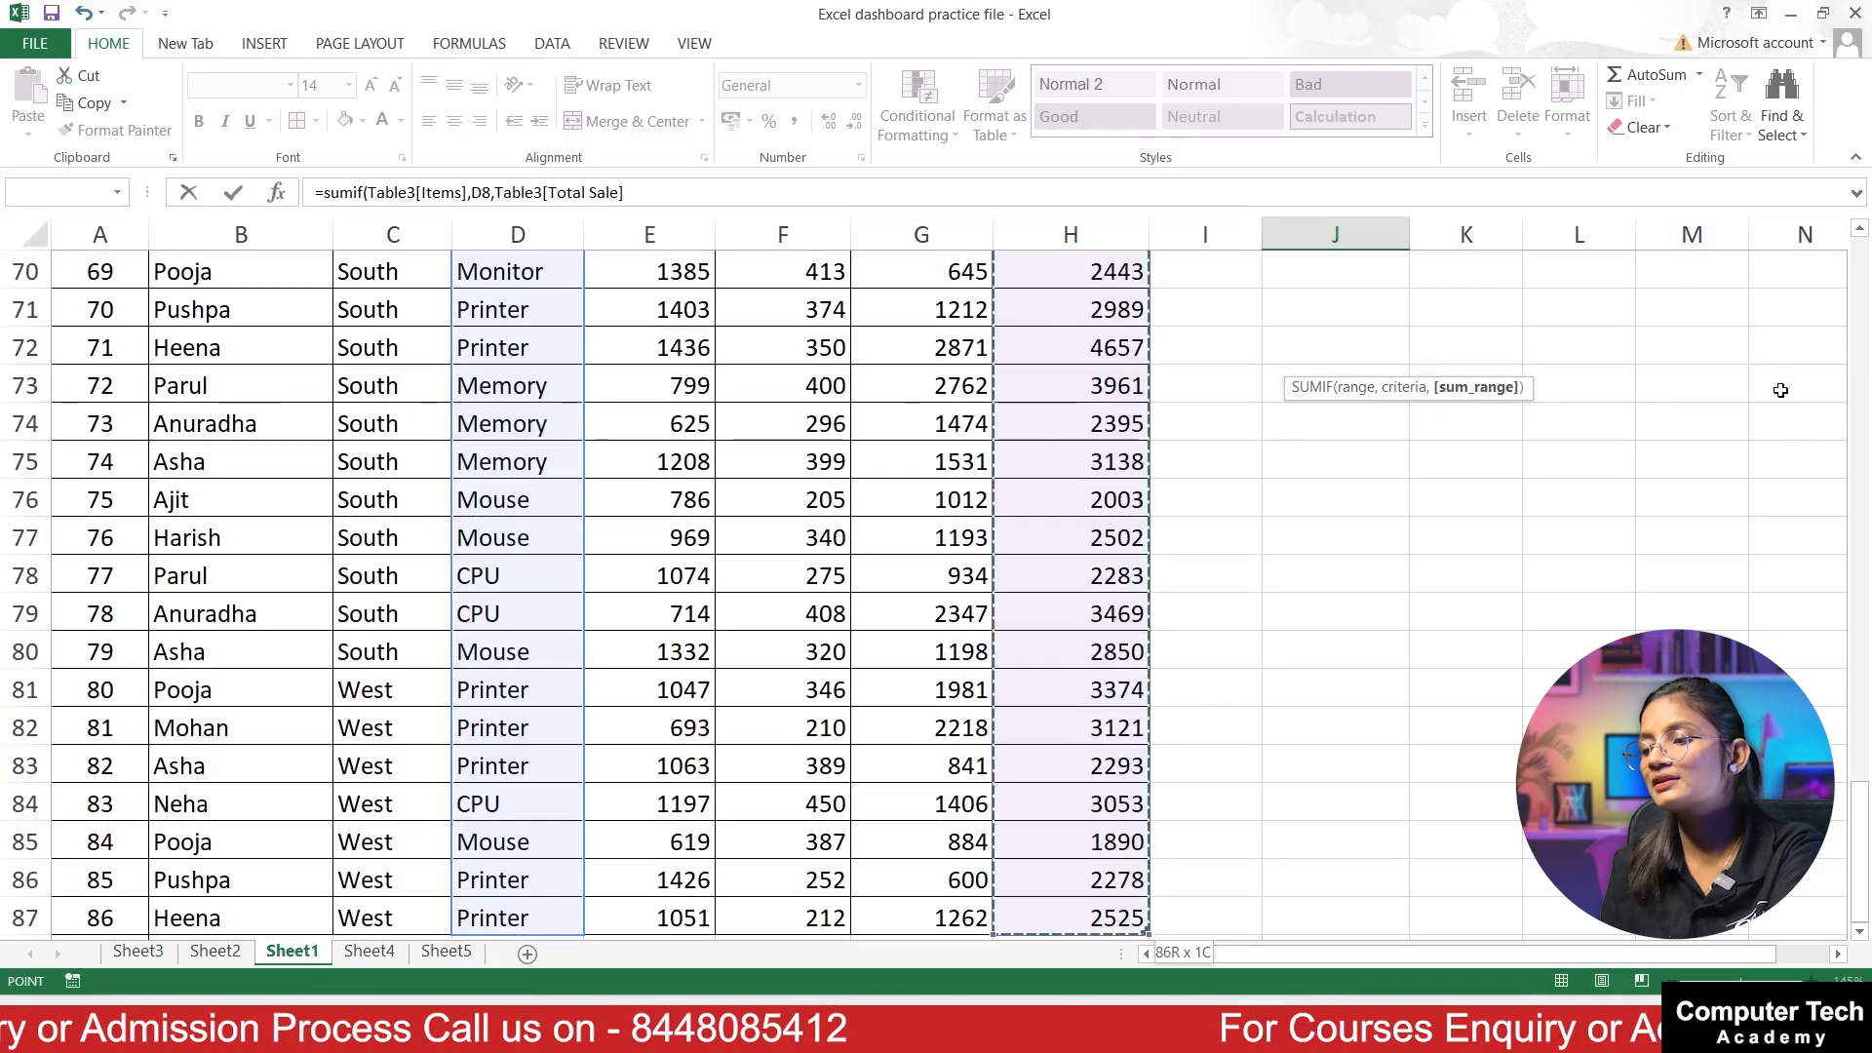
scroll(1765, 386, up, 4)
scroll(1764, 386, up, 19)
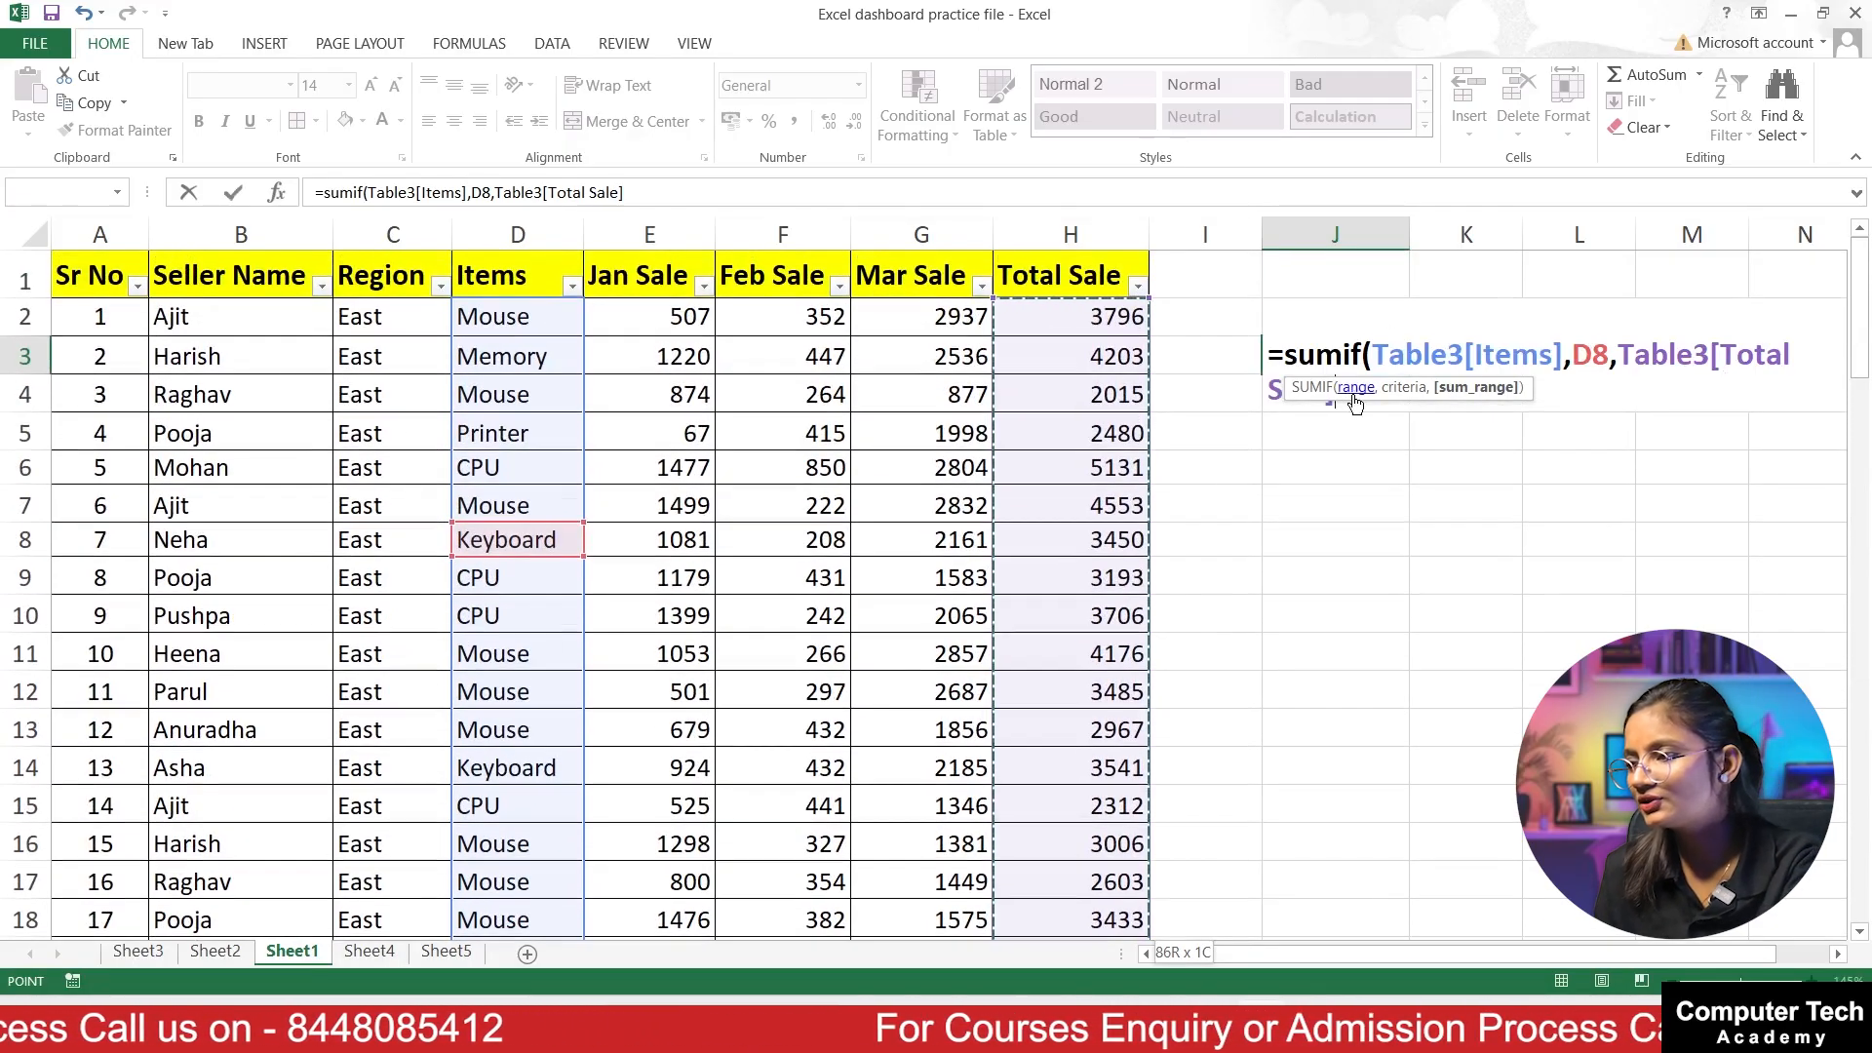
text())
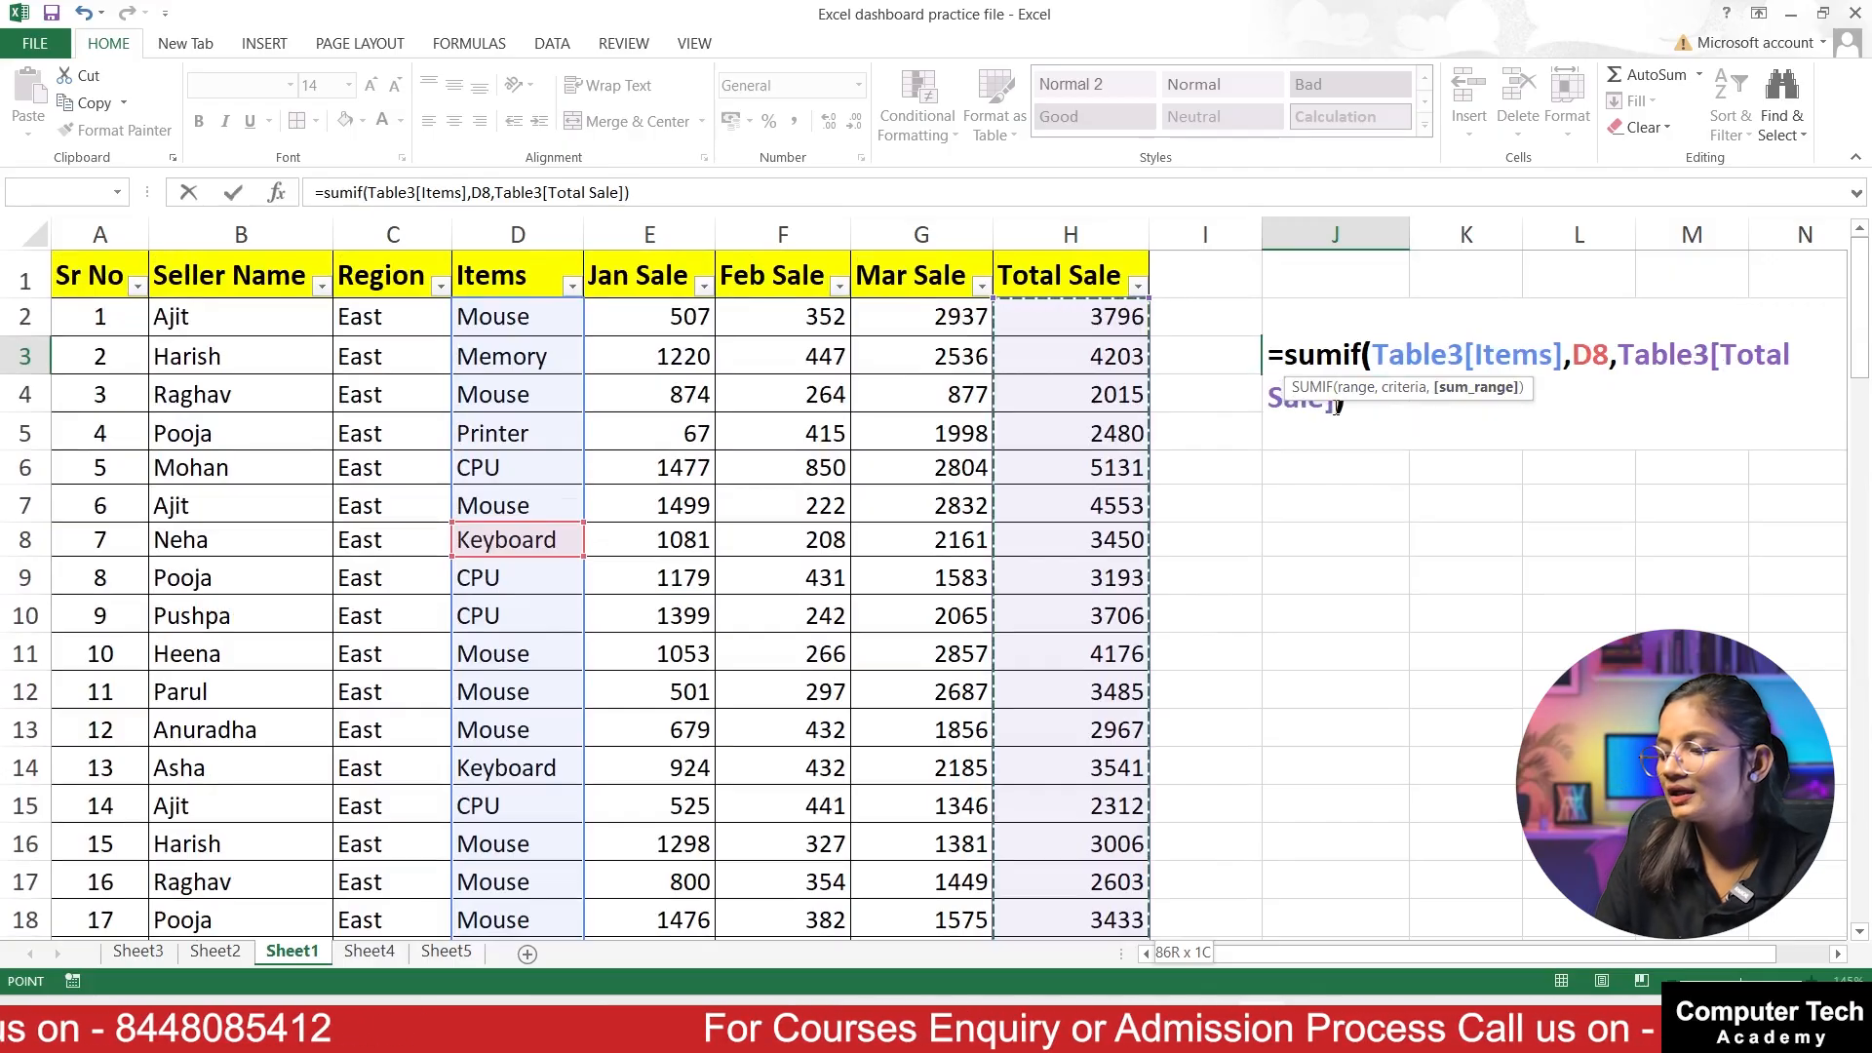
key(Return)
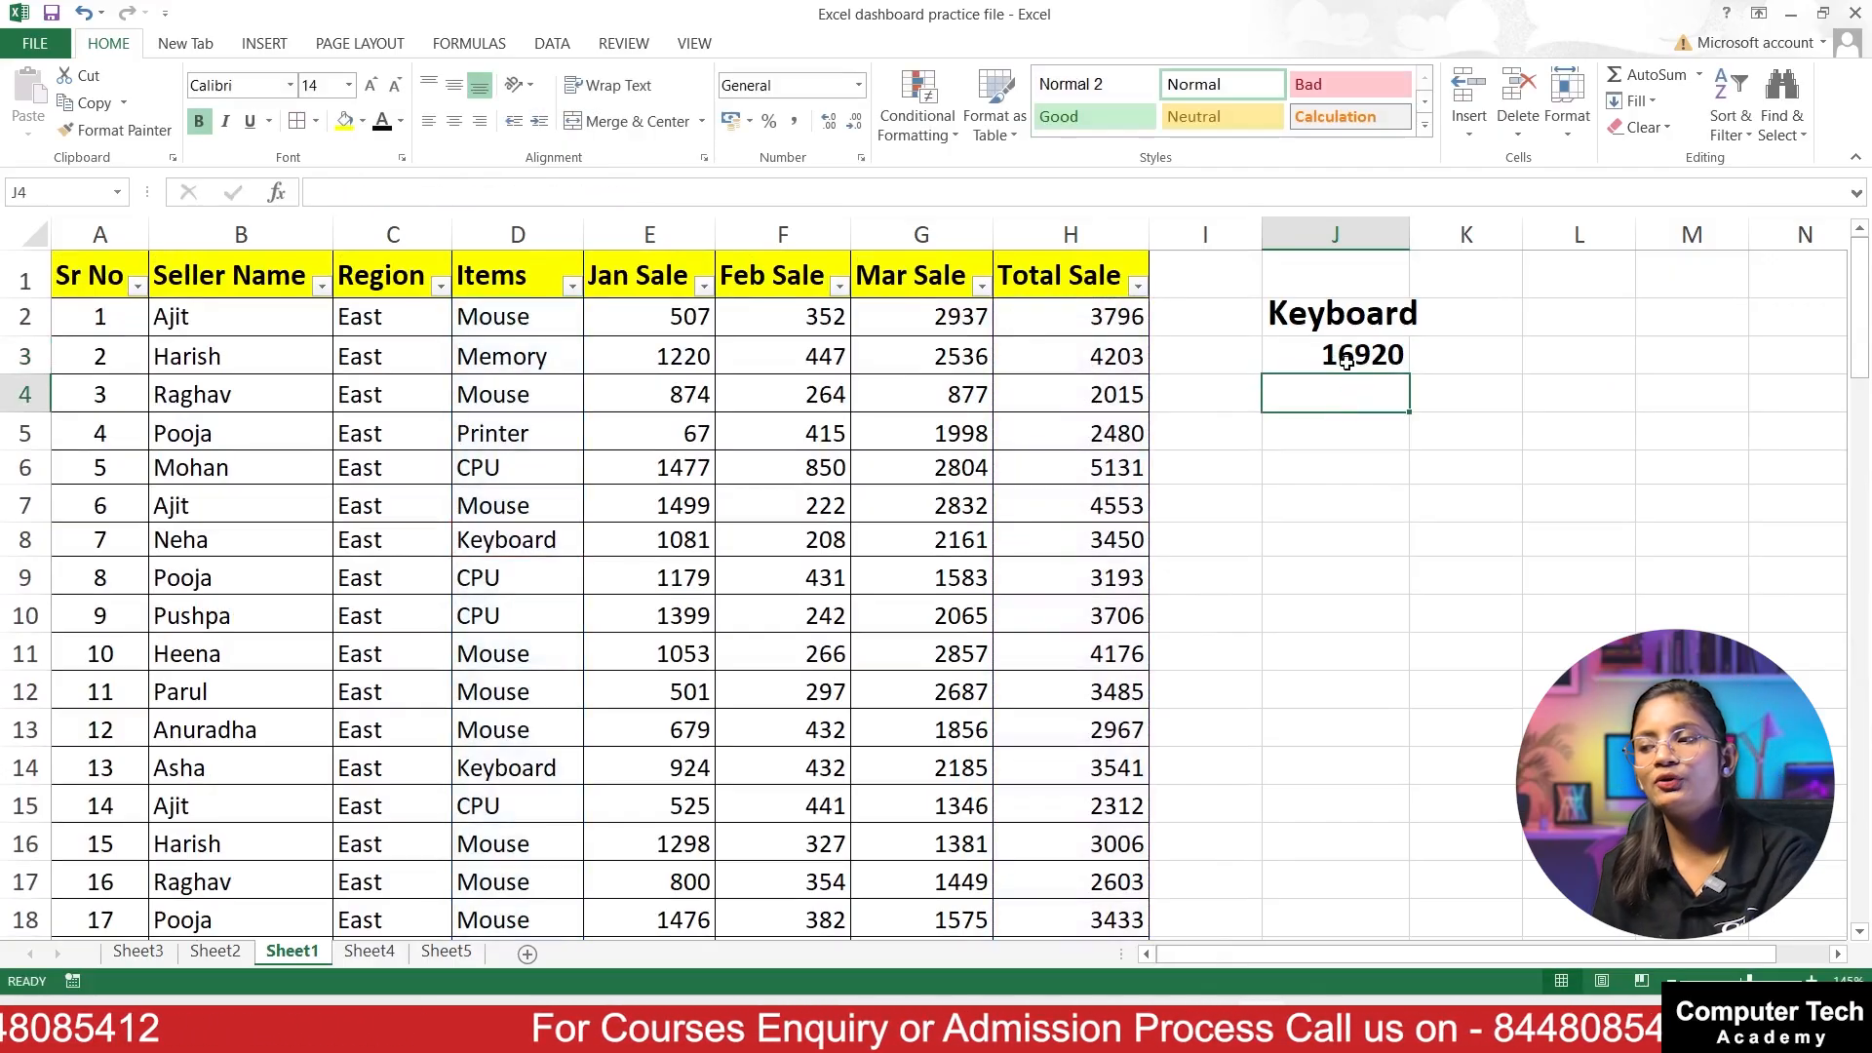
click(1346, 371)
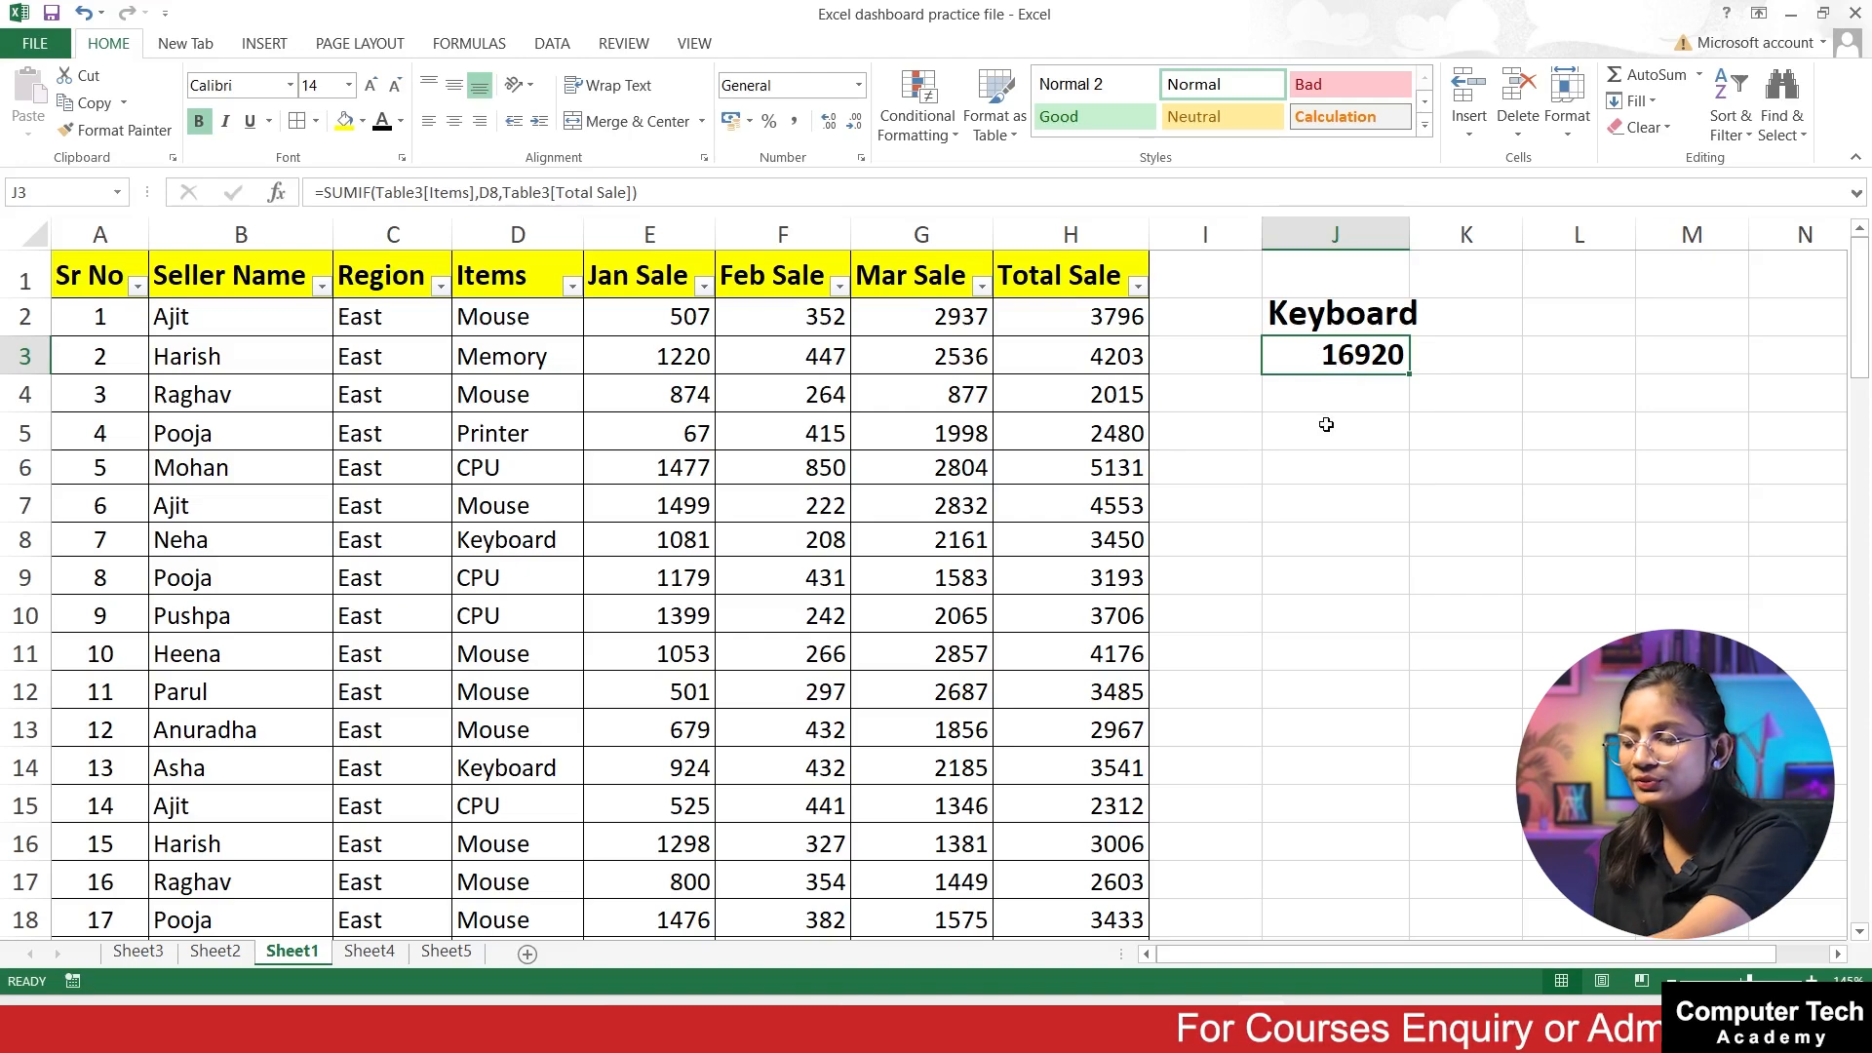
key(Delete)
Step: Copy the formatting of the Keyboard heading in J2 to the neighbouring cell K2
click(1331, 315)
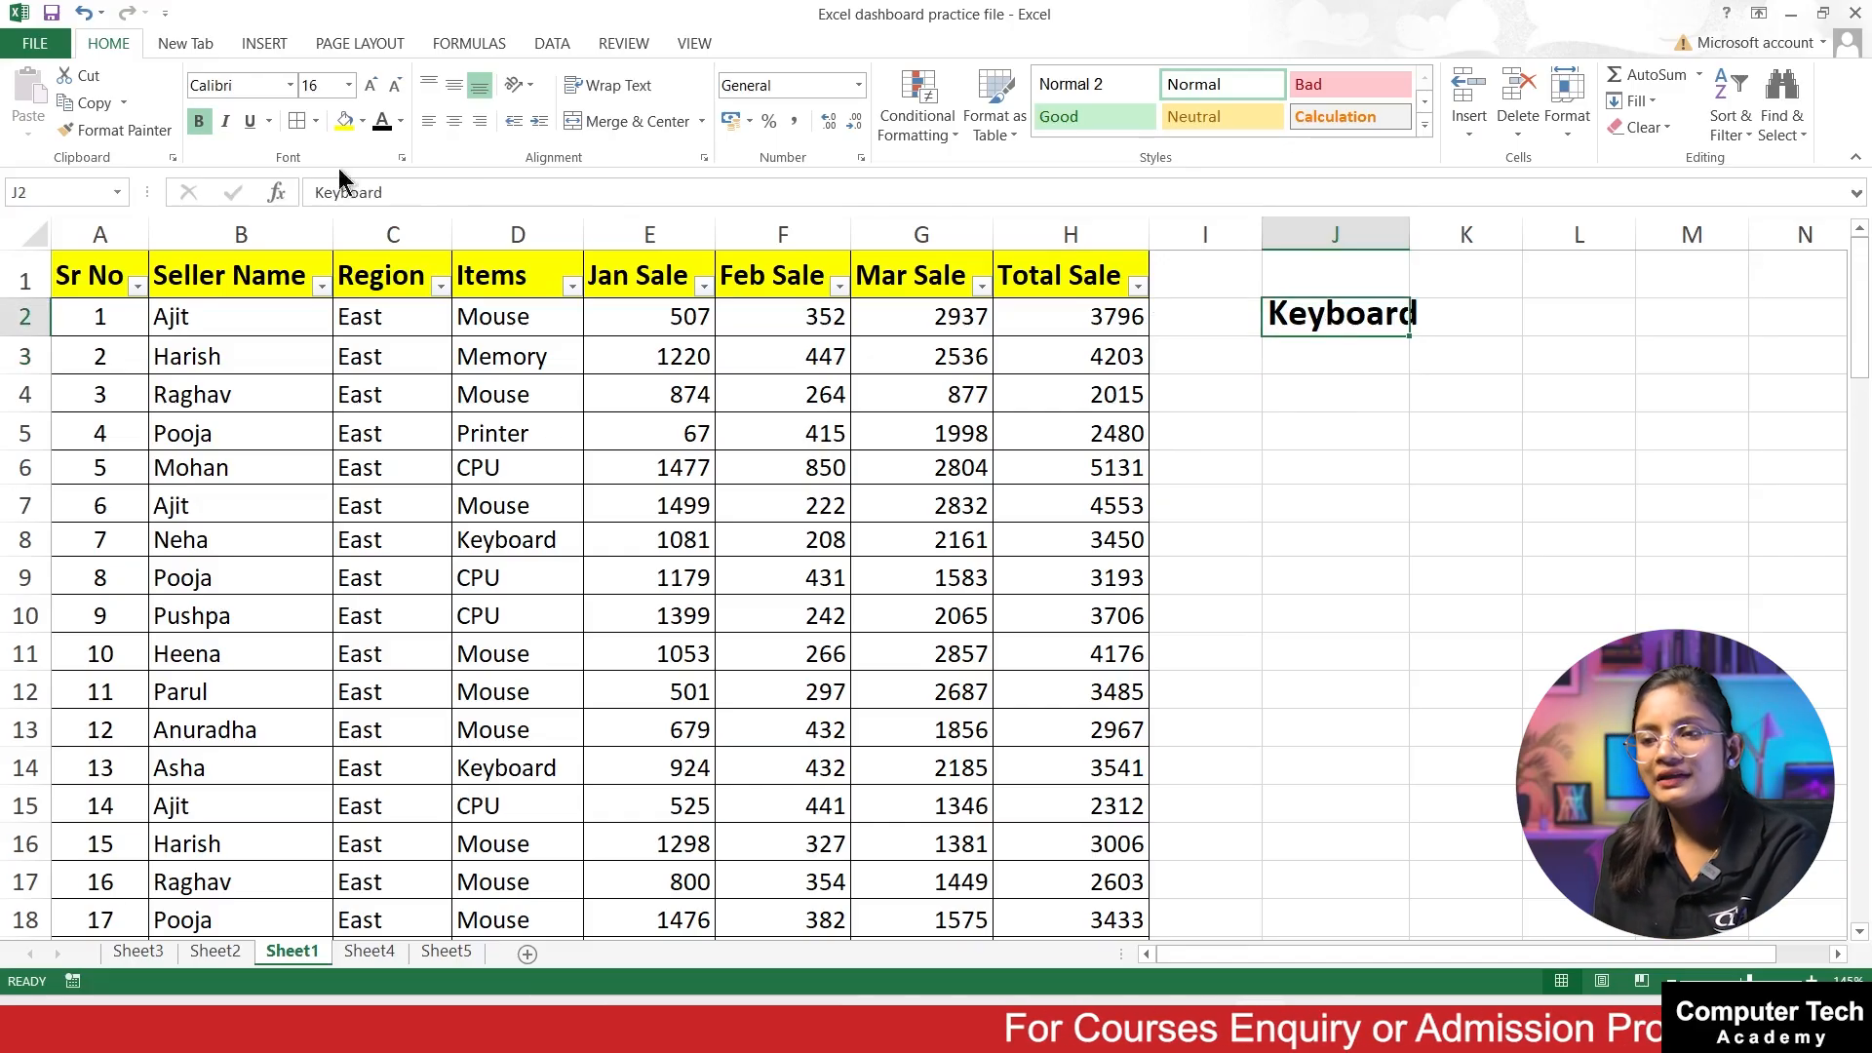
click(117, 130)
click(1471, 317)
click(1346, 325)
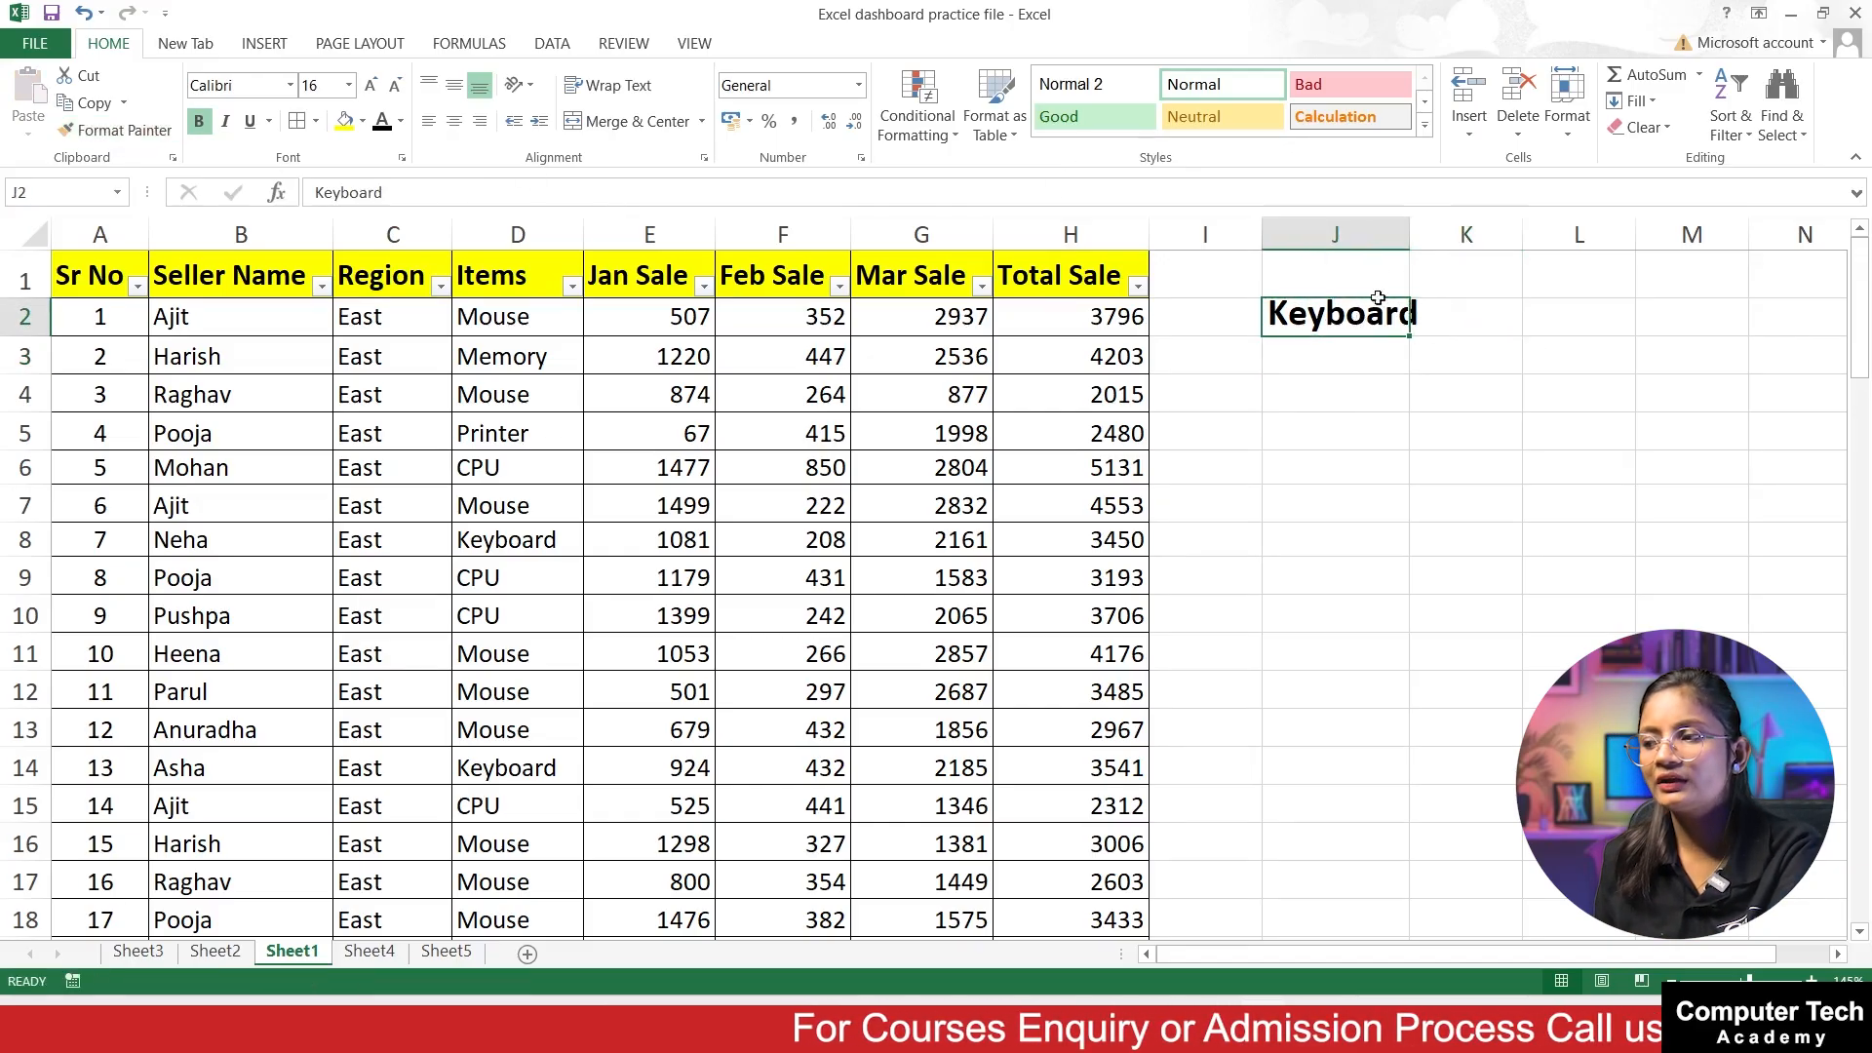
Step: Set the Keyboard heading in J2 to font size 12 and the neighbouring cell K2 to font size 14
click(395, 87)
click(395, 88)
click(395, 88)
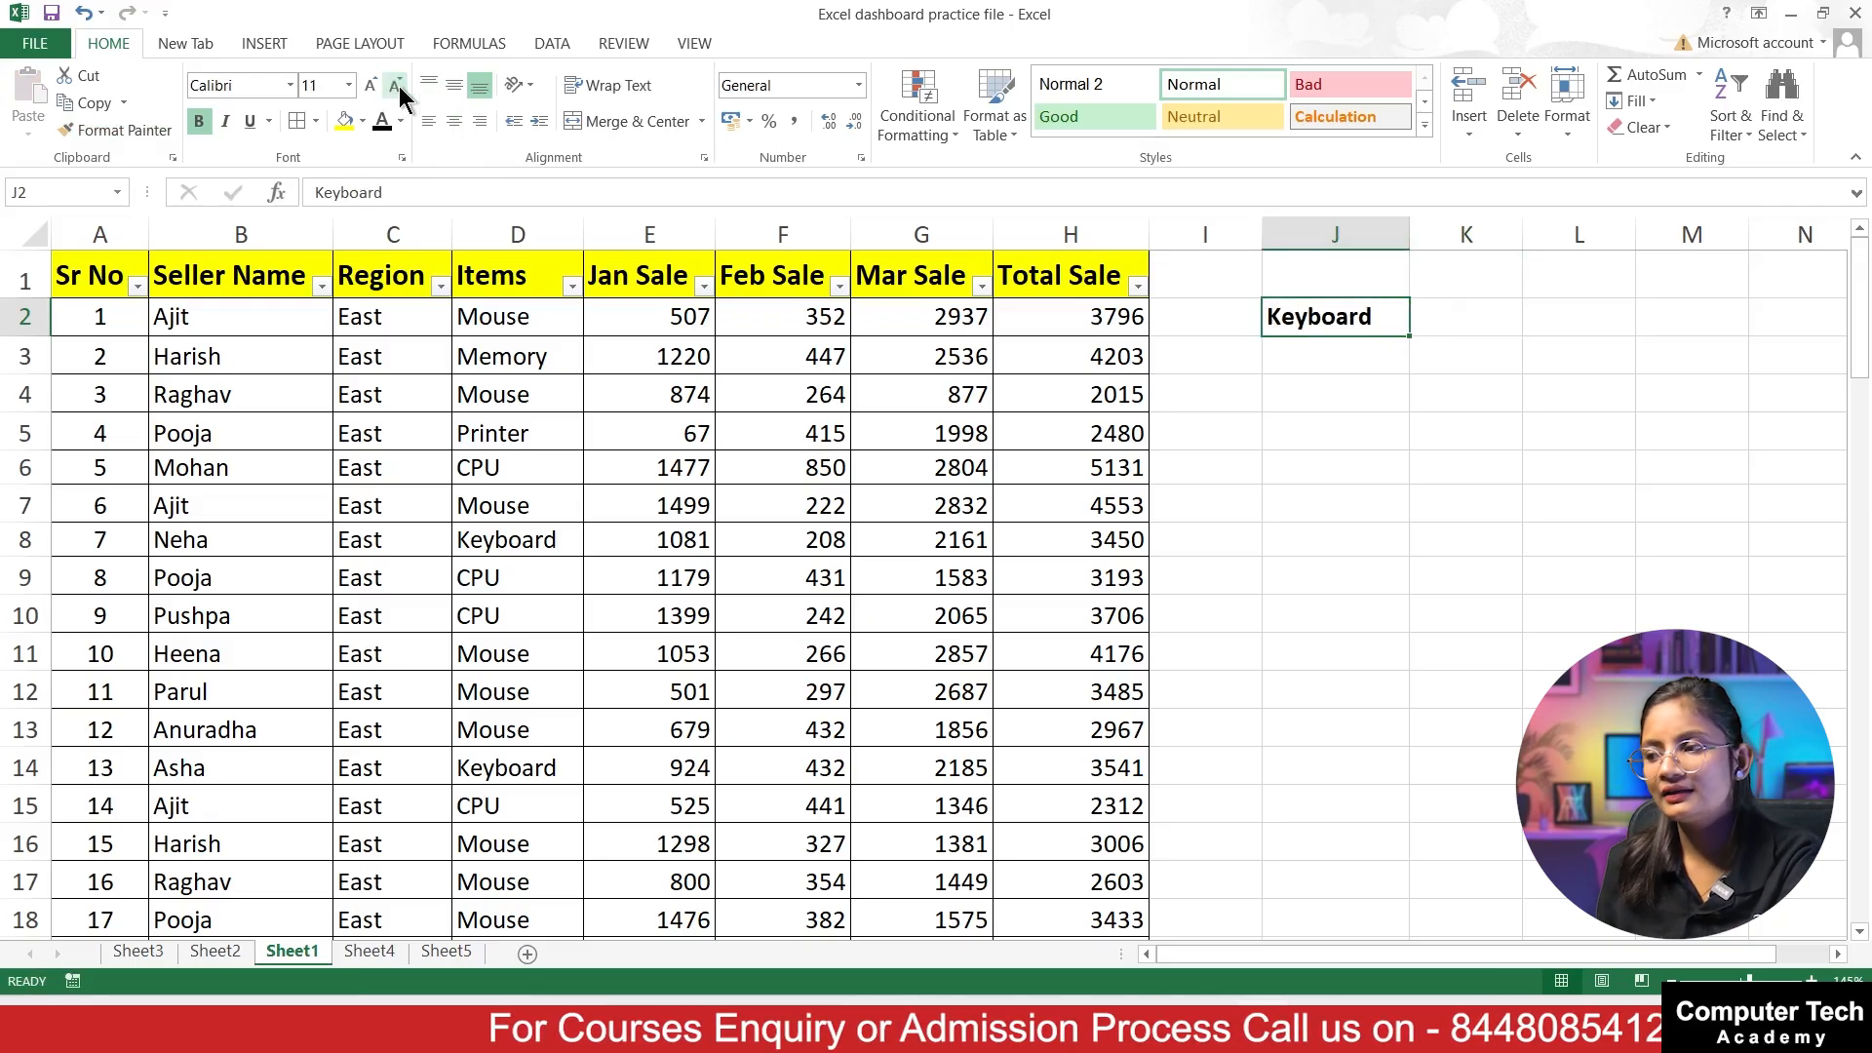
click(375, 86)
click(1462, 322)
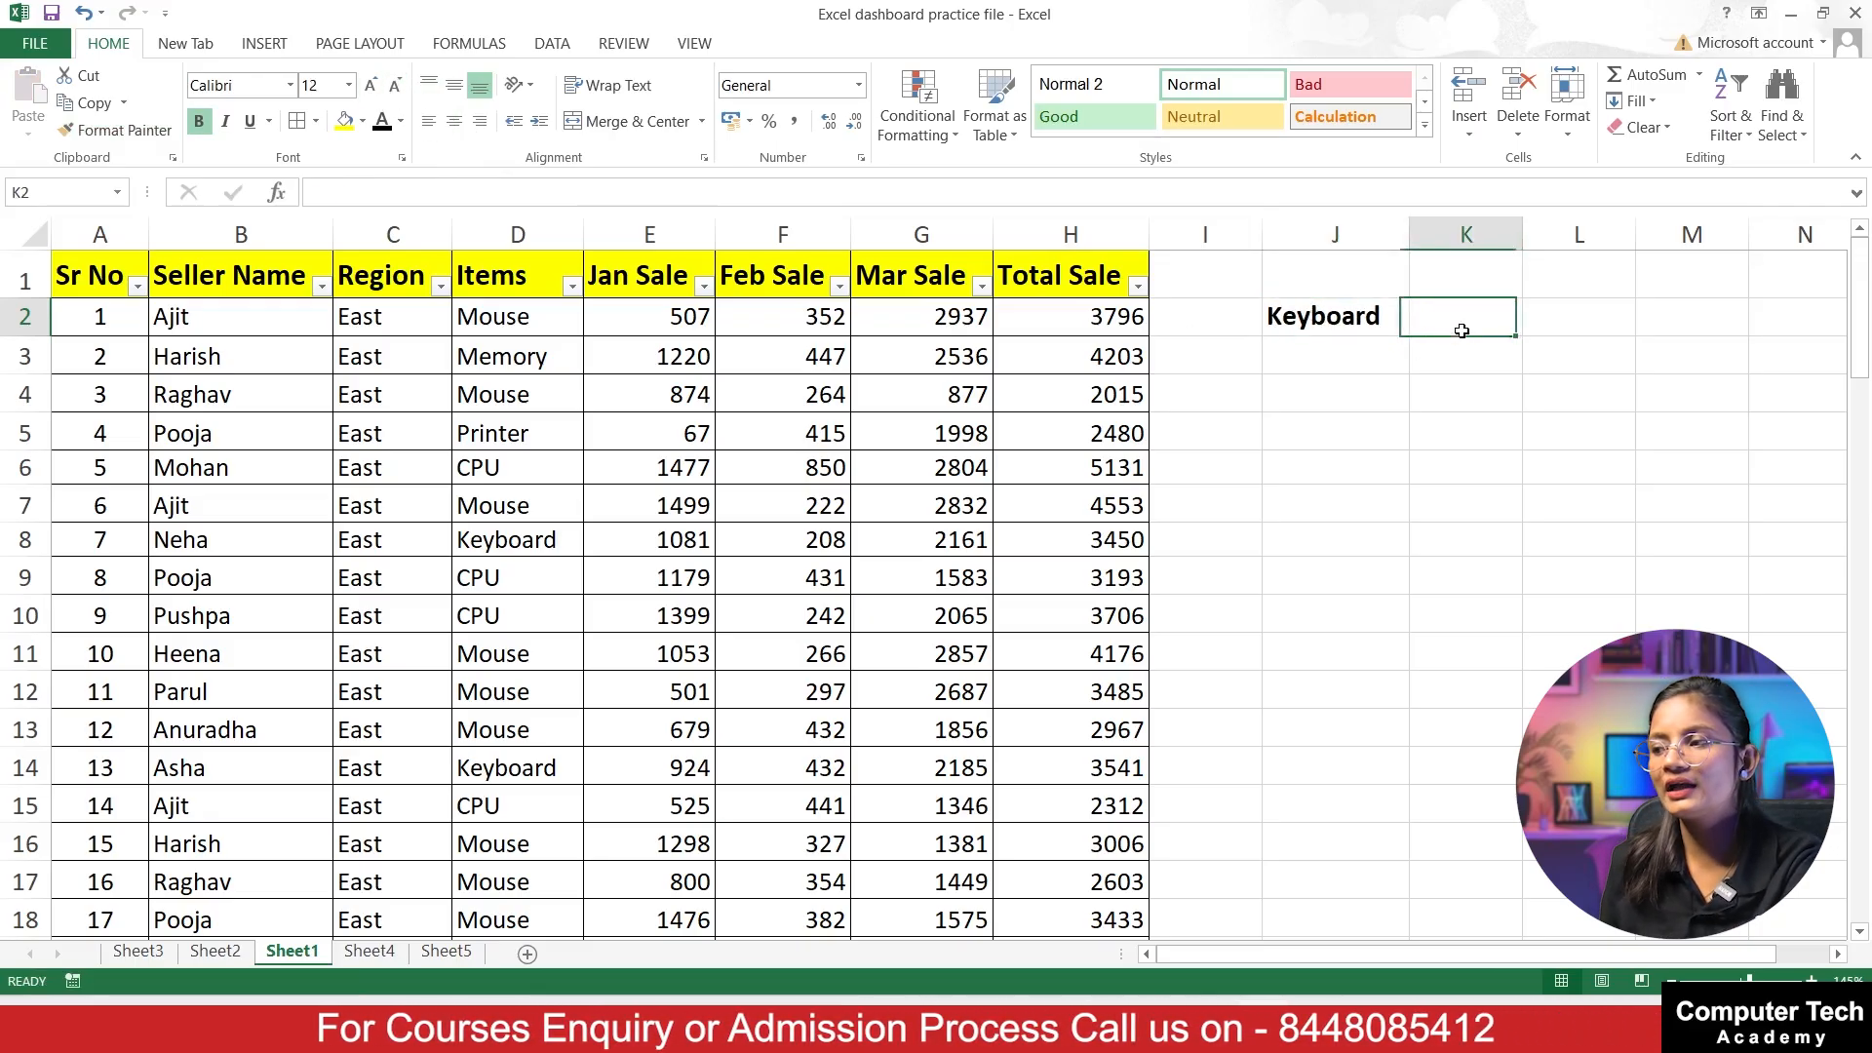
click(397, 85)
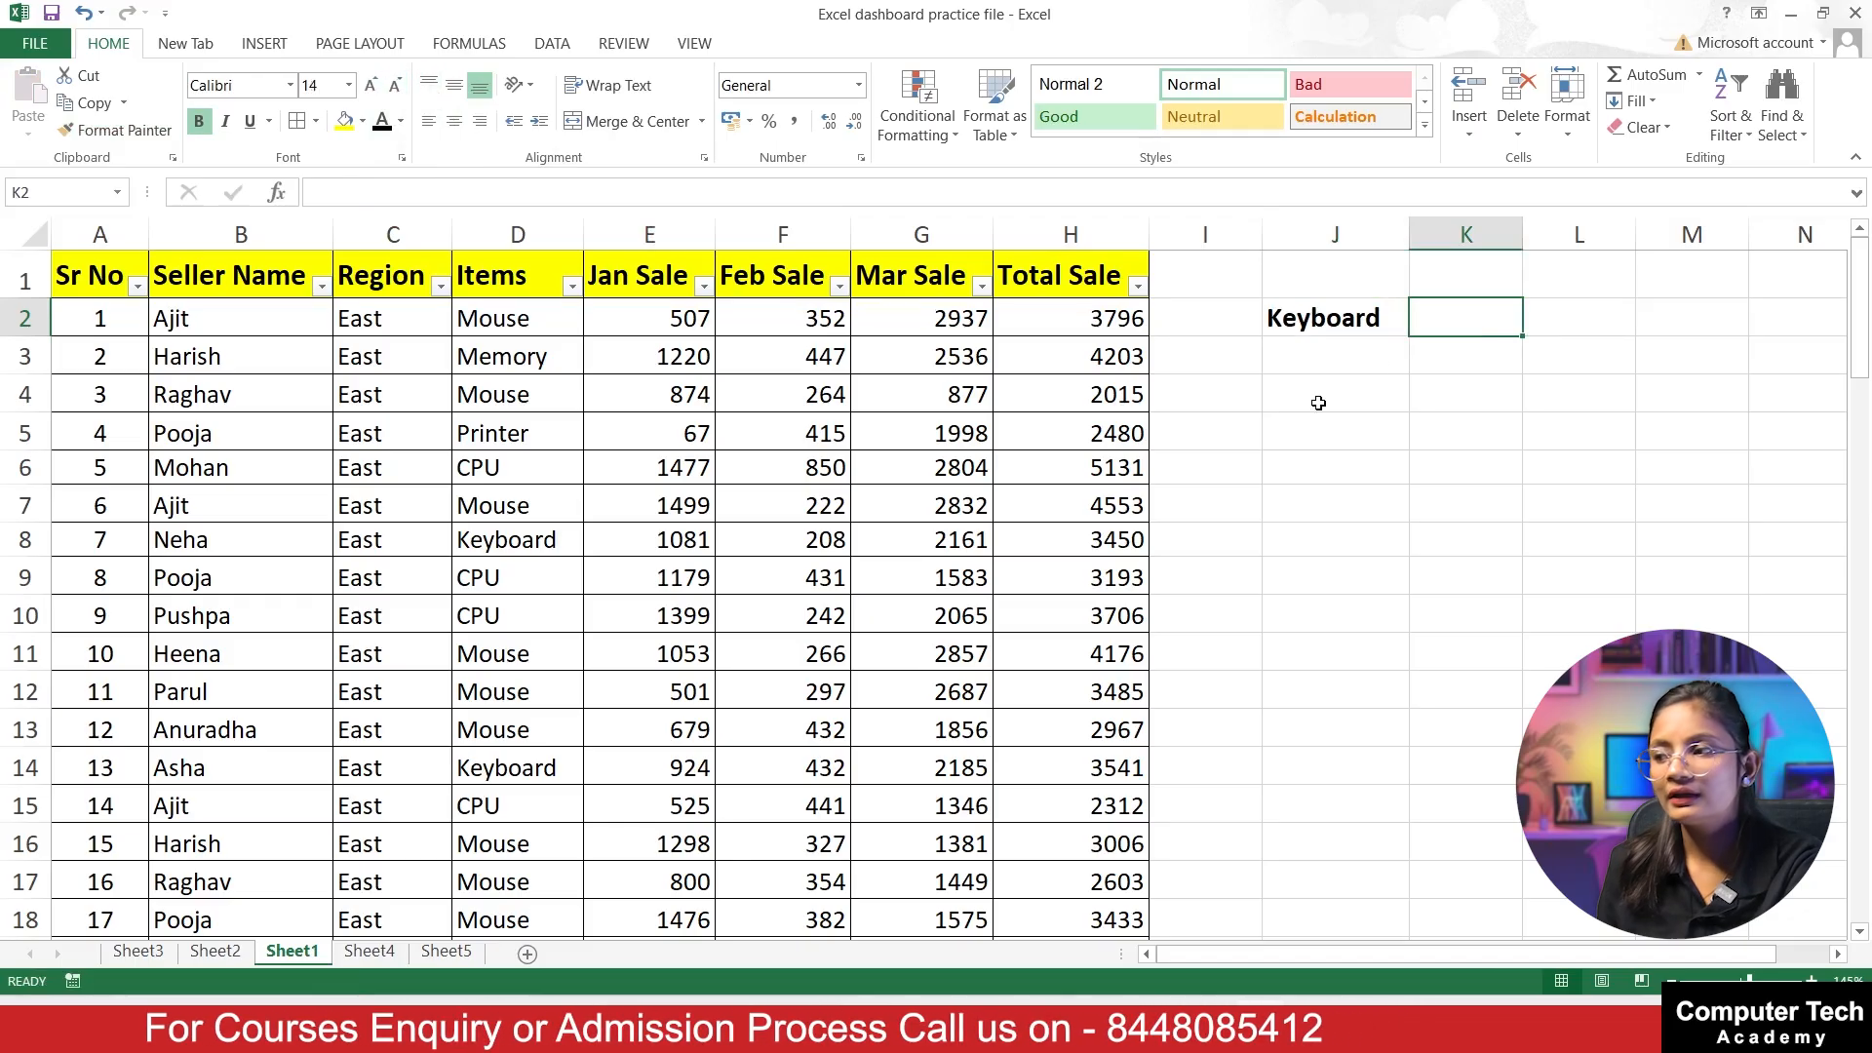
Step: Enter the heading East in cell K2
text(Easg)
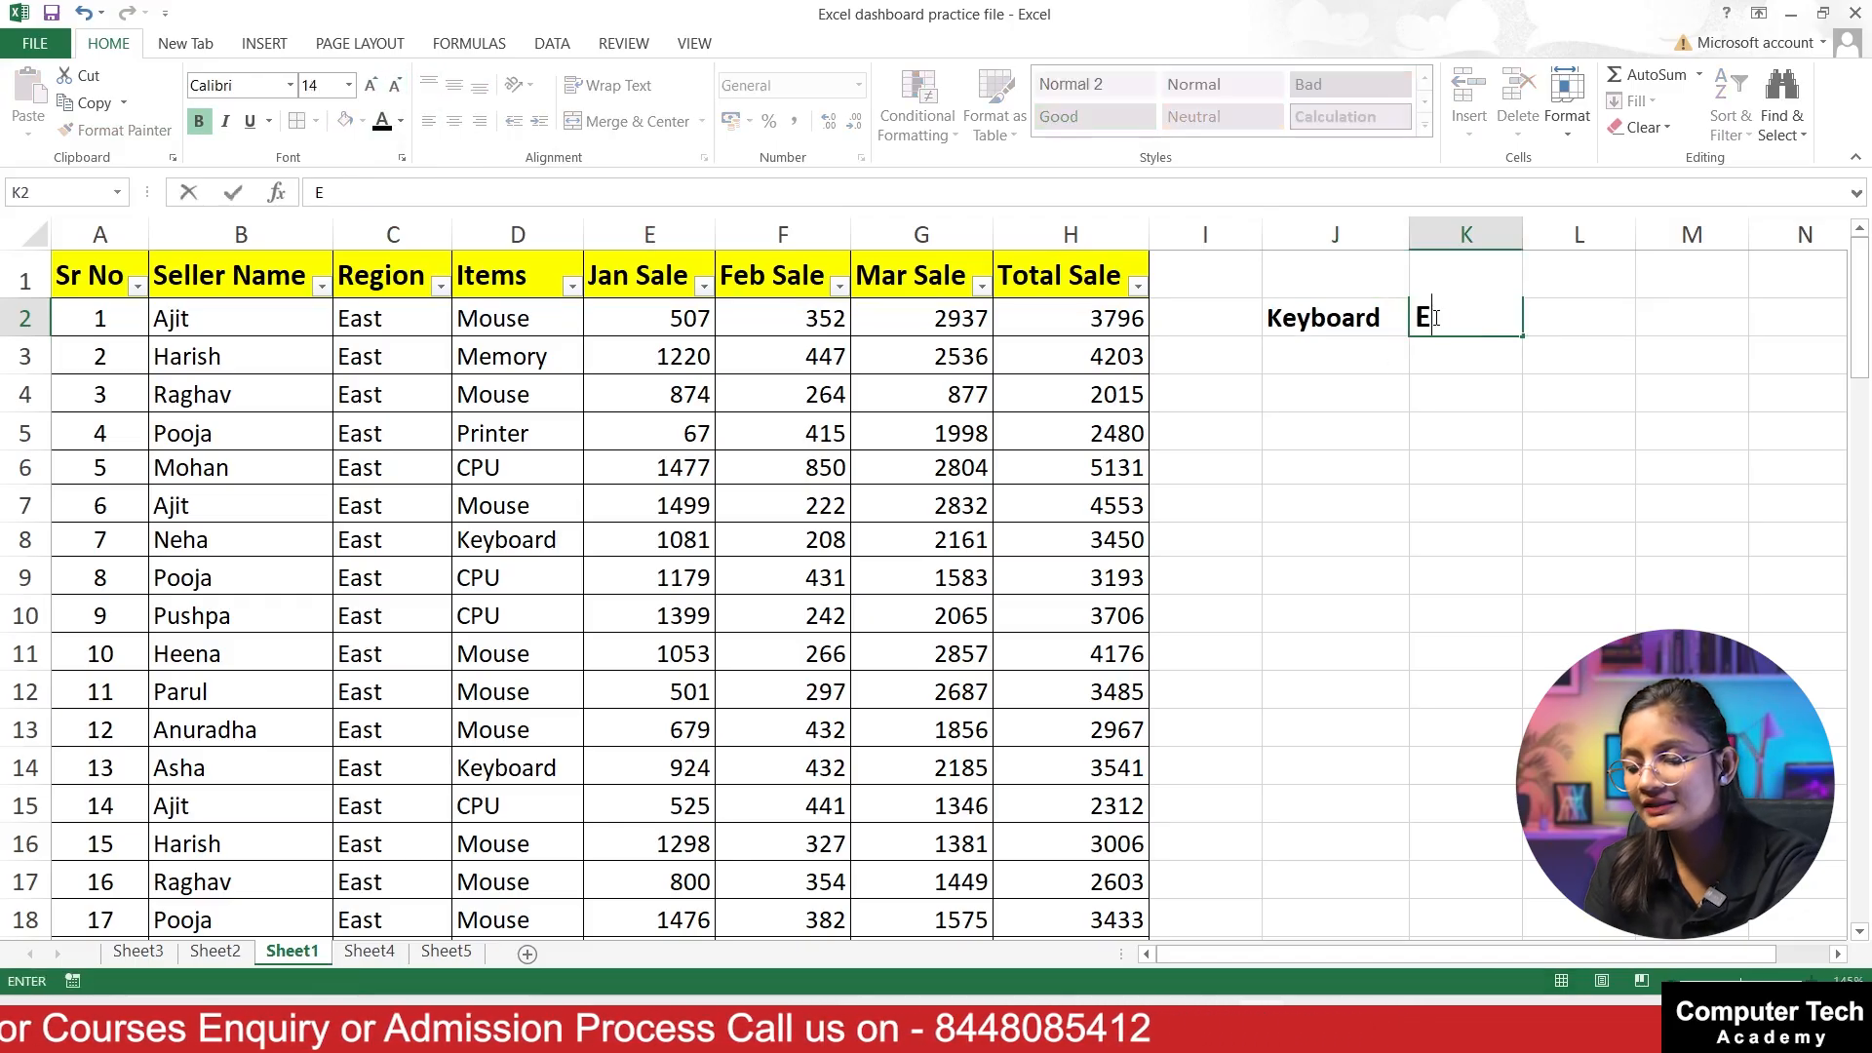
key(BackSpace)
text(t)
key(Return)
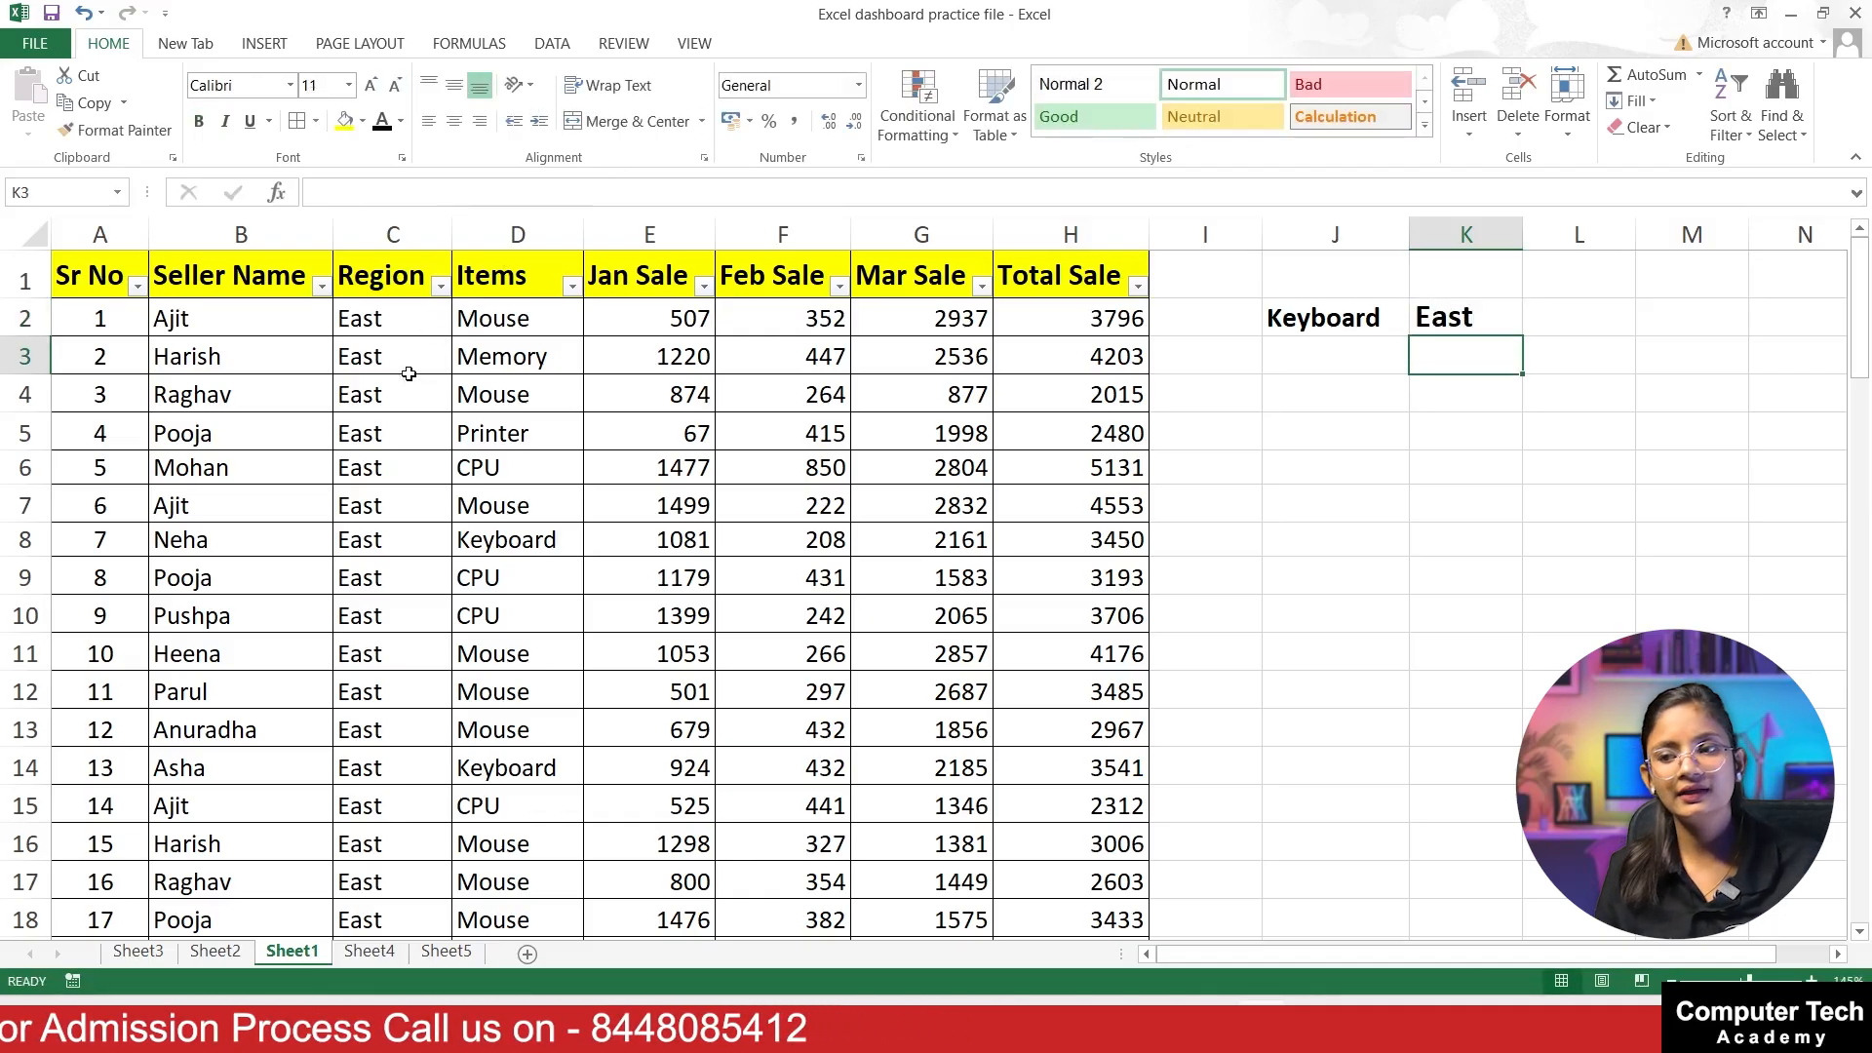
Step: Look through the table's Region column and the Keyboard and East headings, and dismiss the Clock focus notification
scroll(371, 322, down, 13)
scroll(383, 497, down, 14)
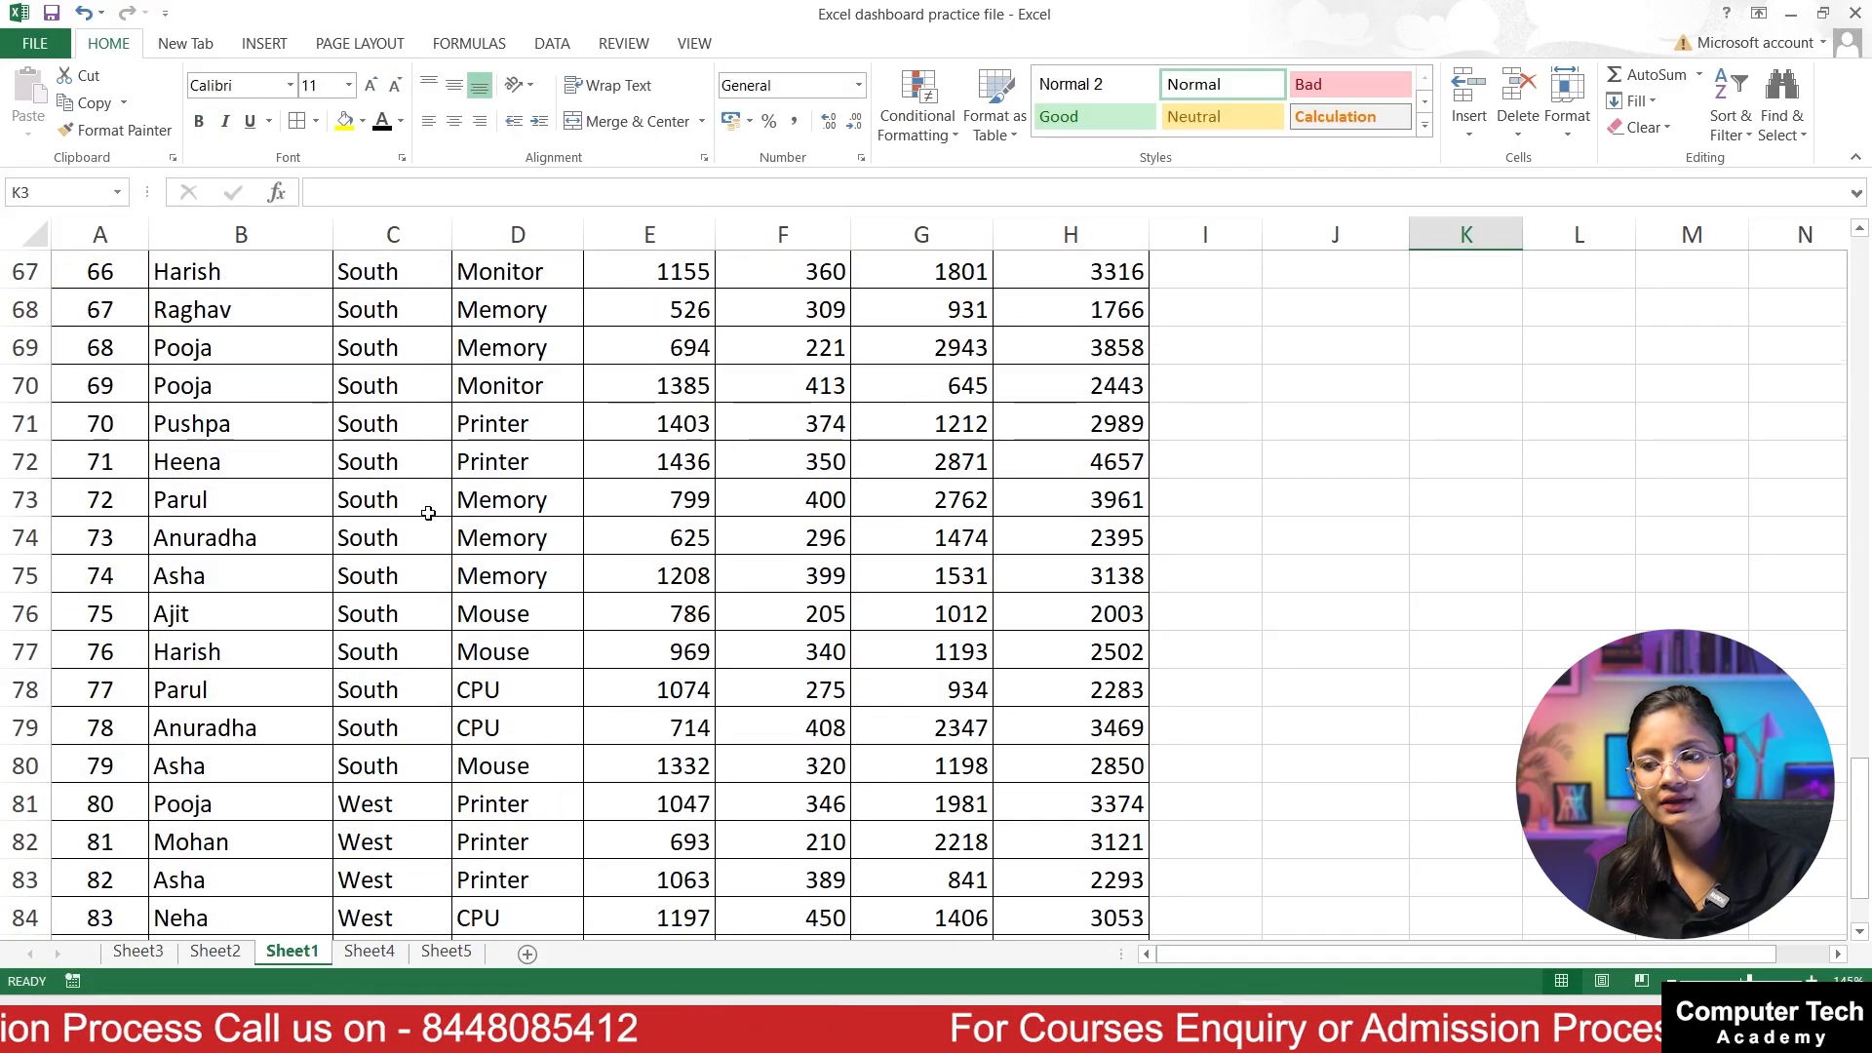
scroll(435, 517, up, 13)
scroll(454, 541, up, 14)
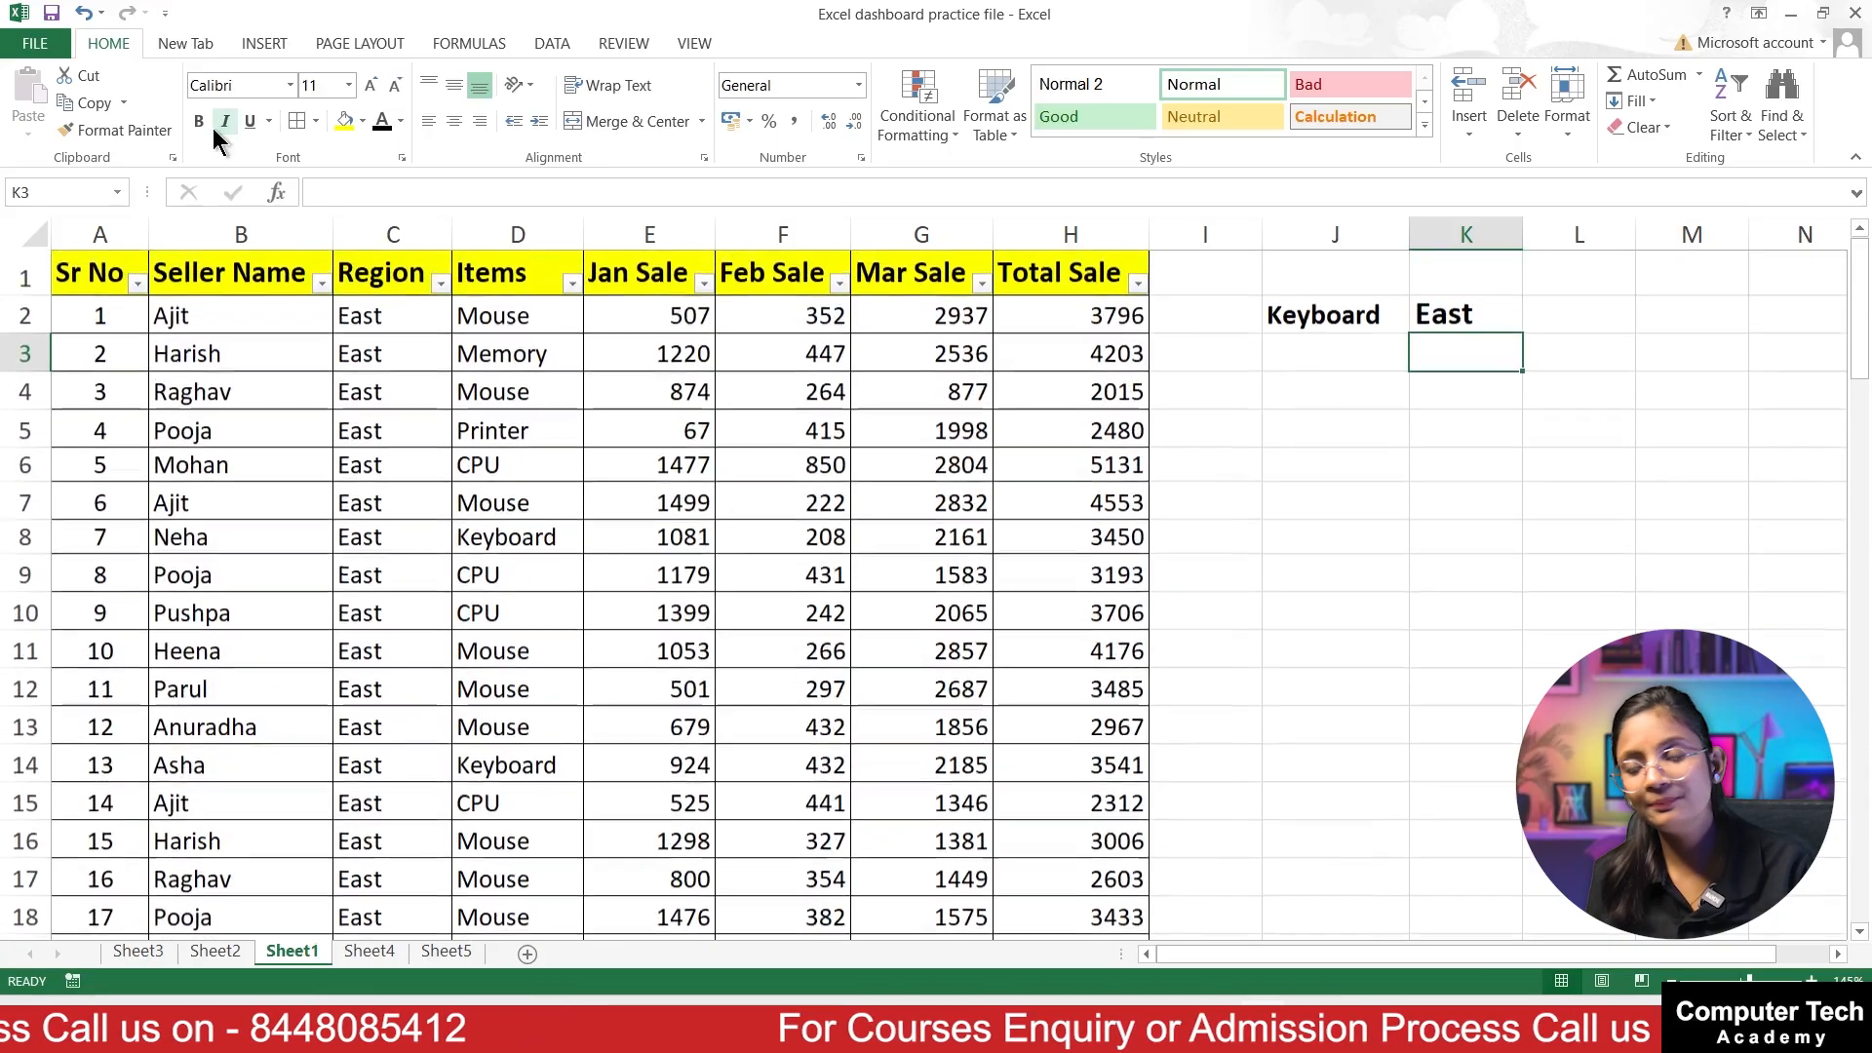
click(1349, 308)
click(1451, 317)
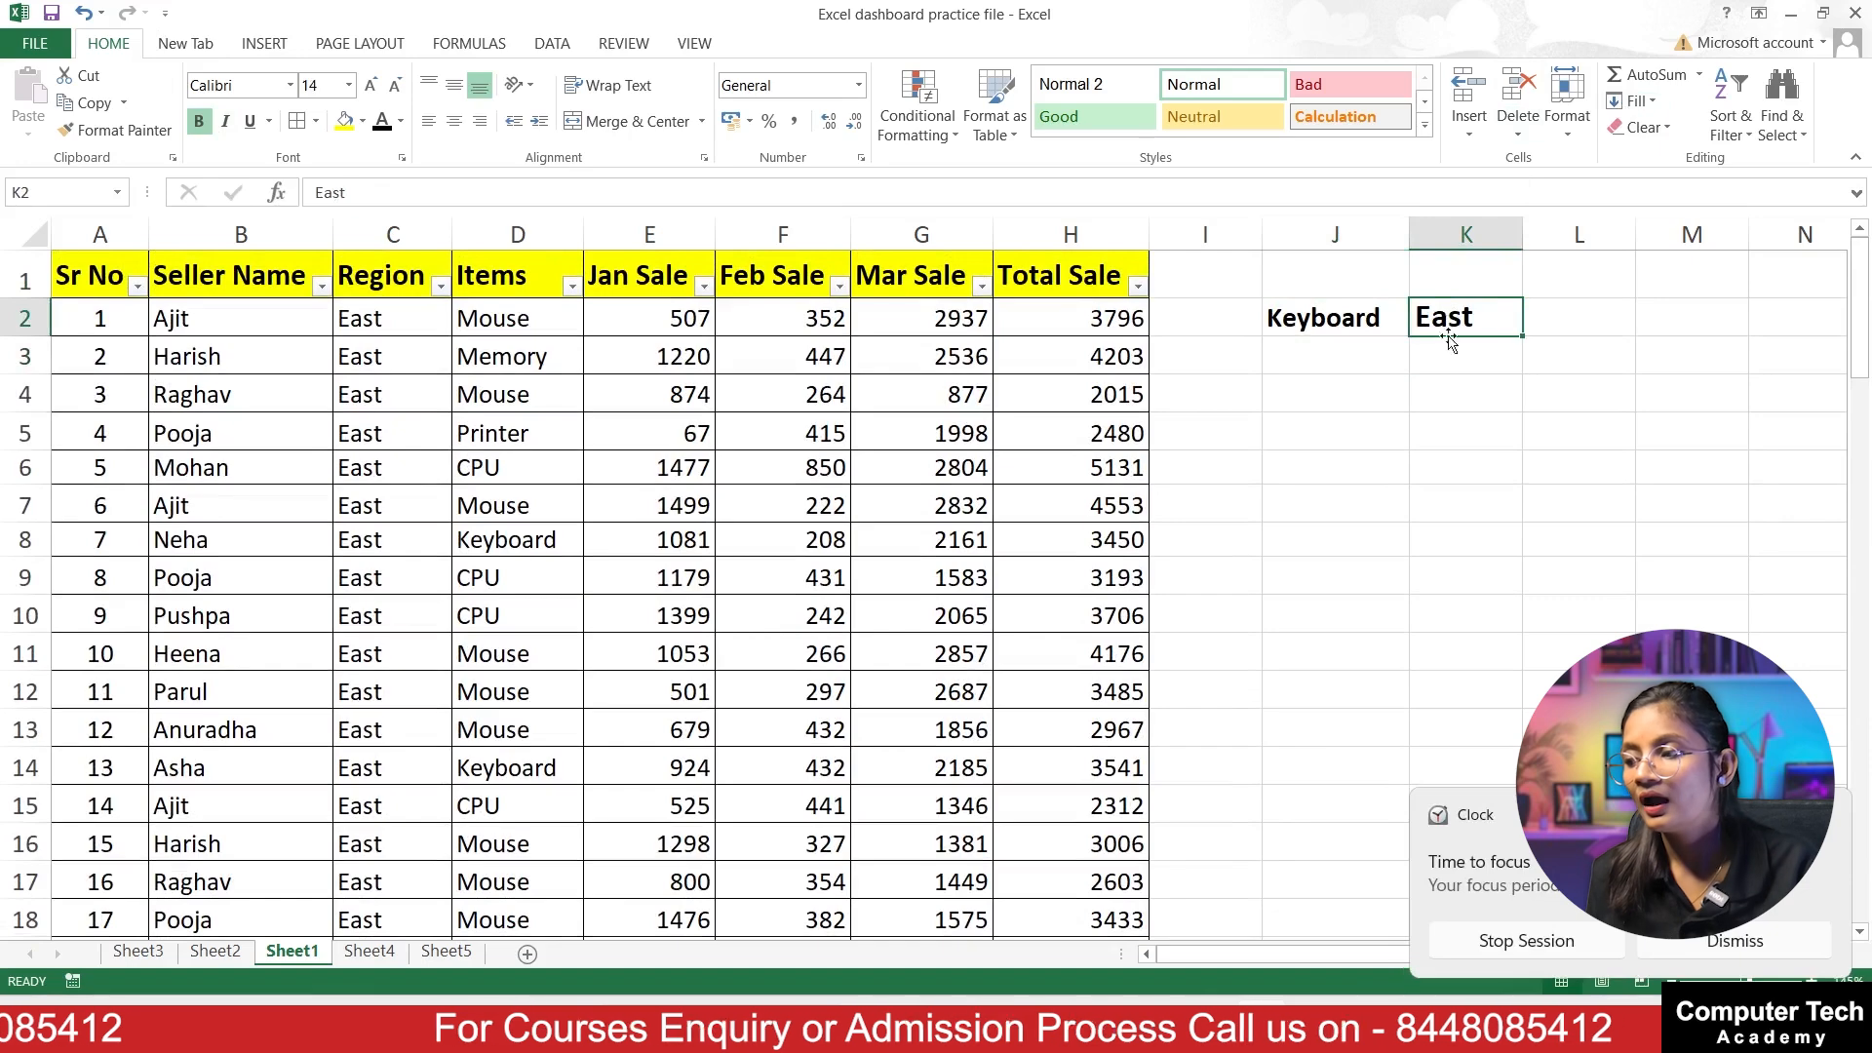
click(1714, 939)
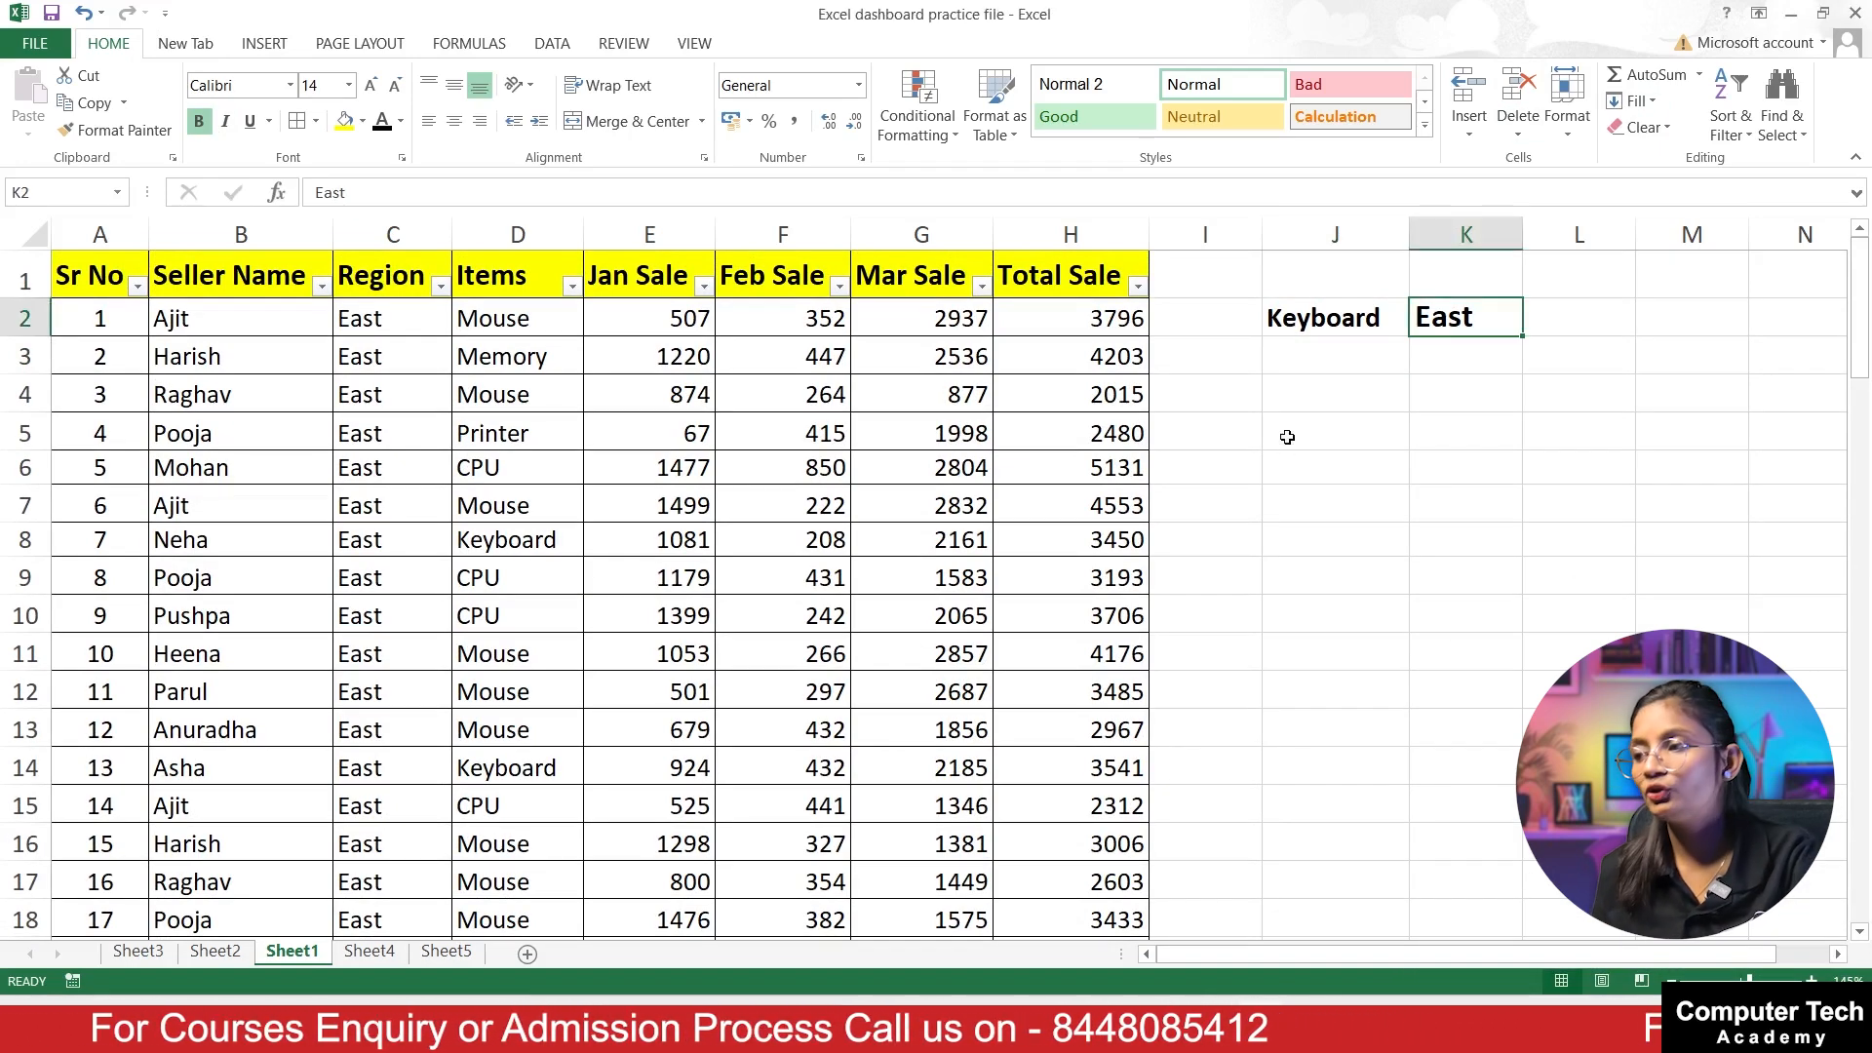
Step: Start a SUMIFS formula in cell J3 with the table's whole Jan Sale column as the sum range
click(1332, 361)
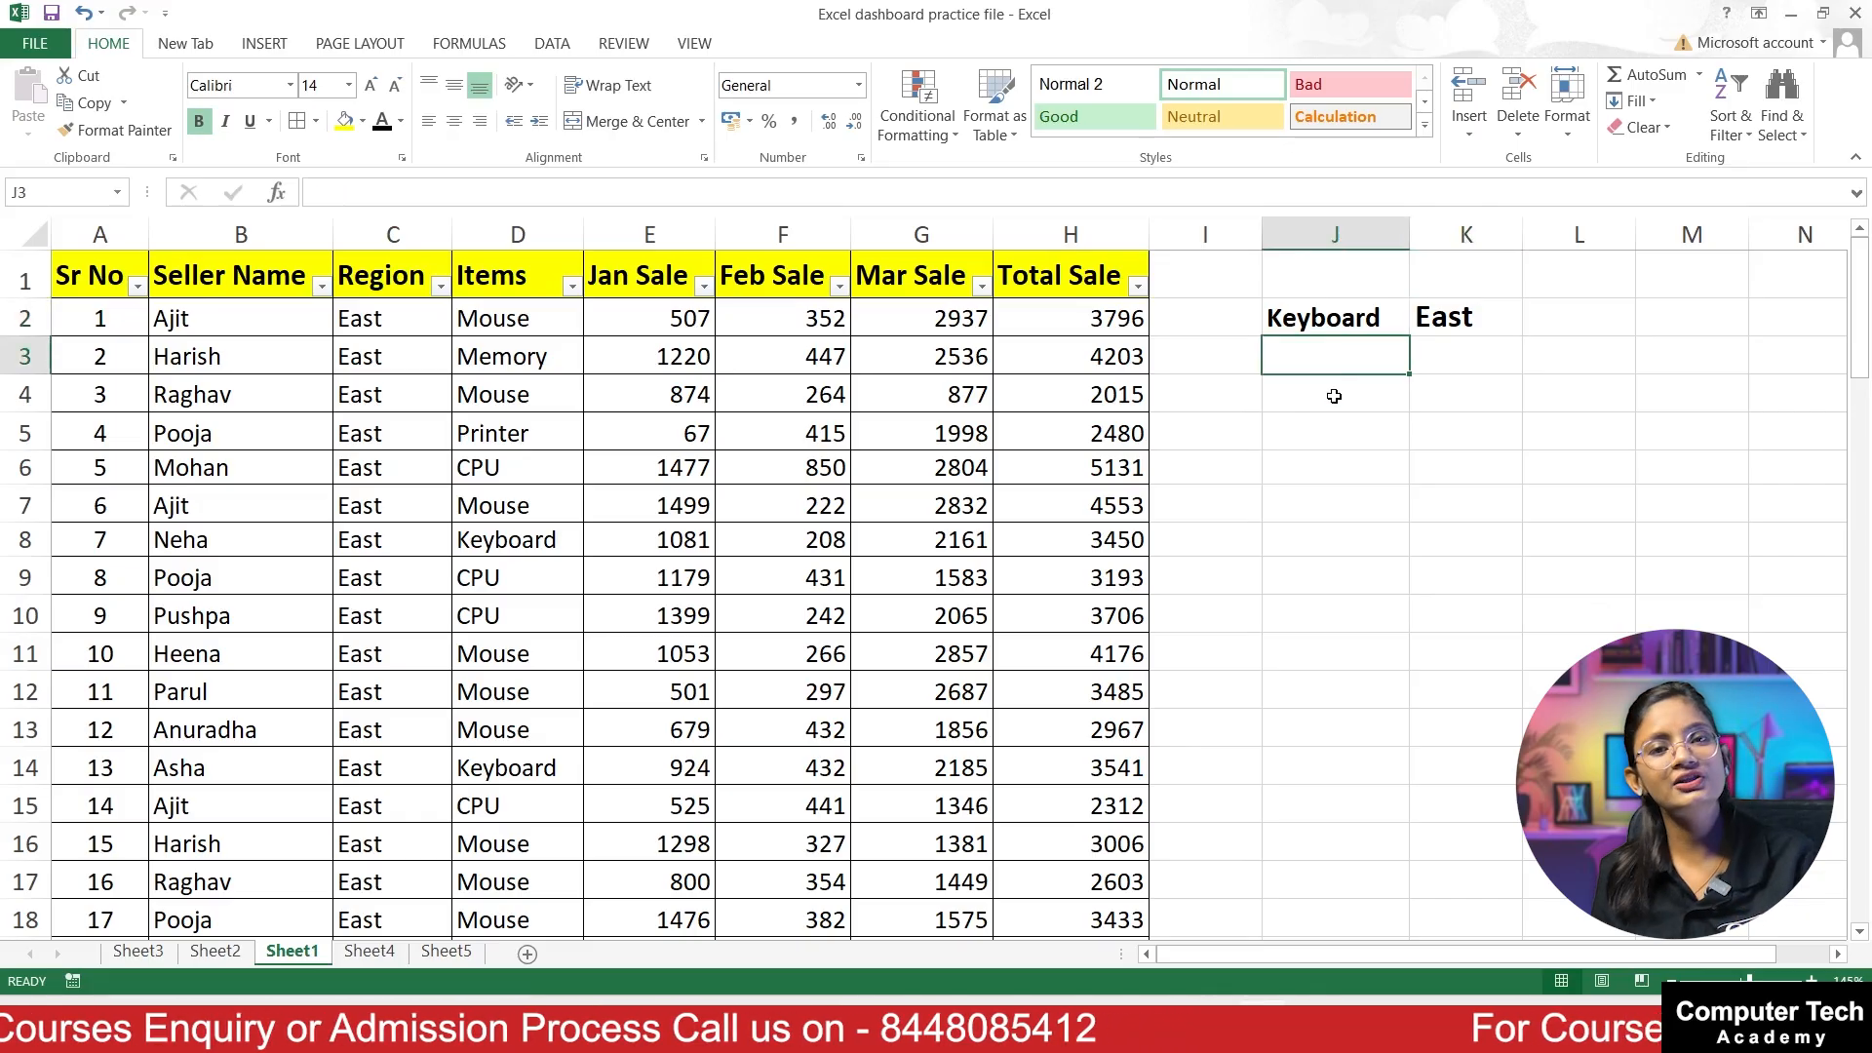
text(=)
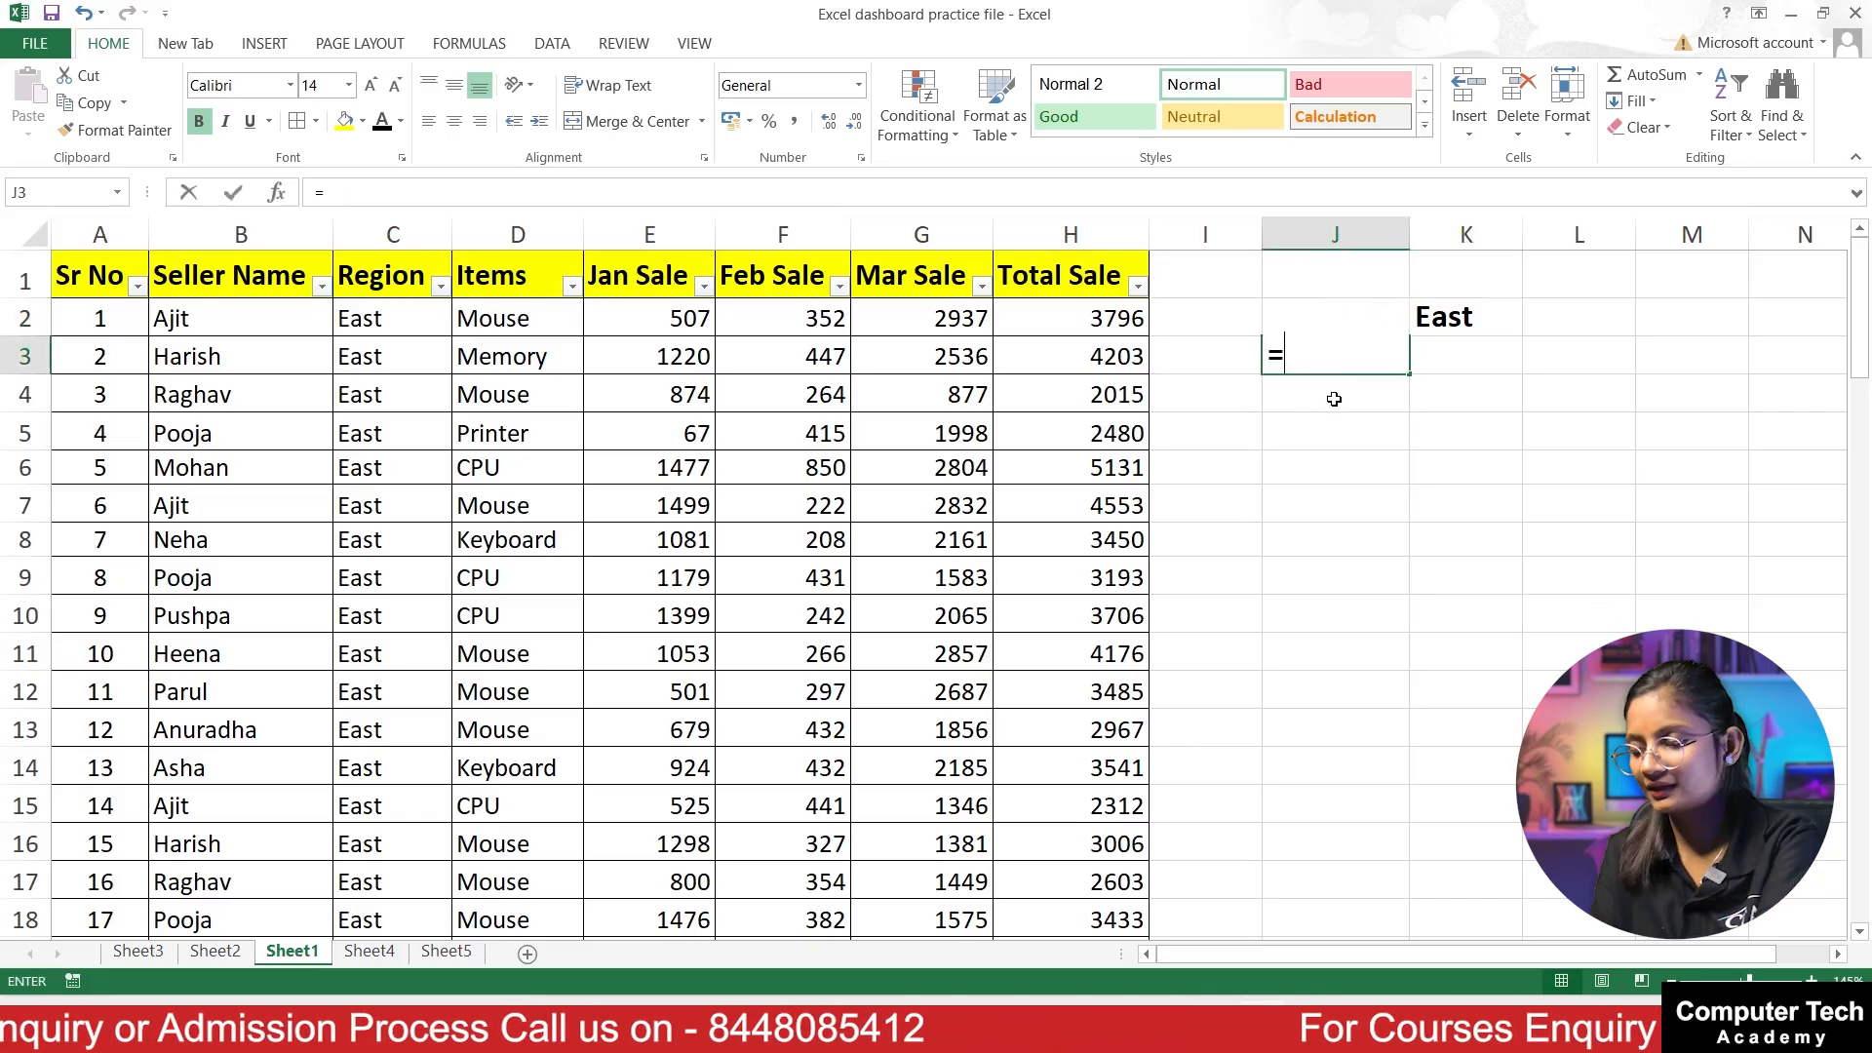
text(sumifs()
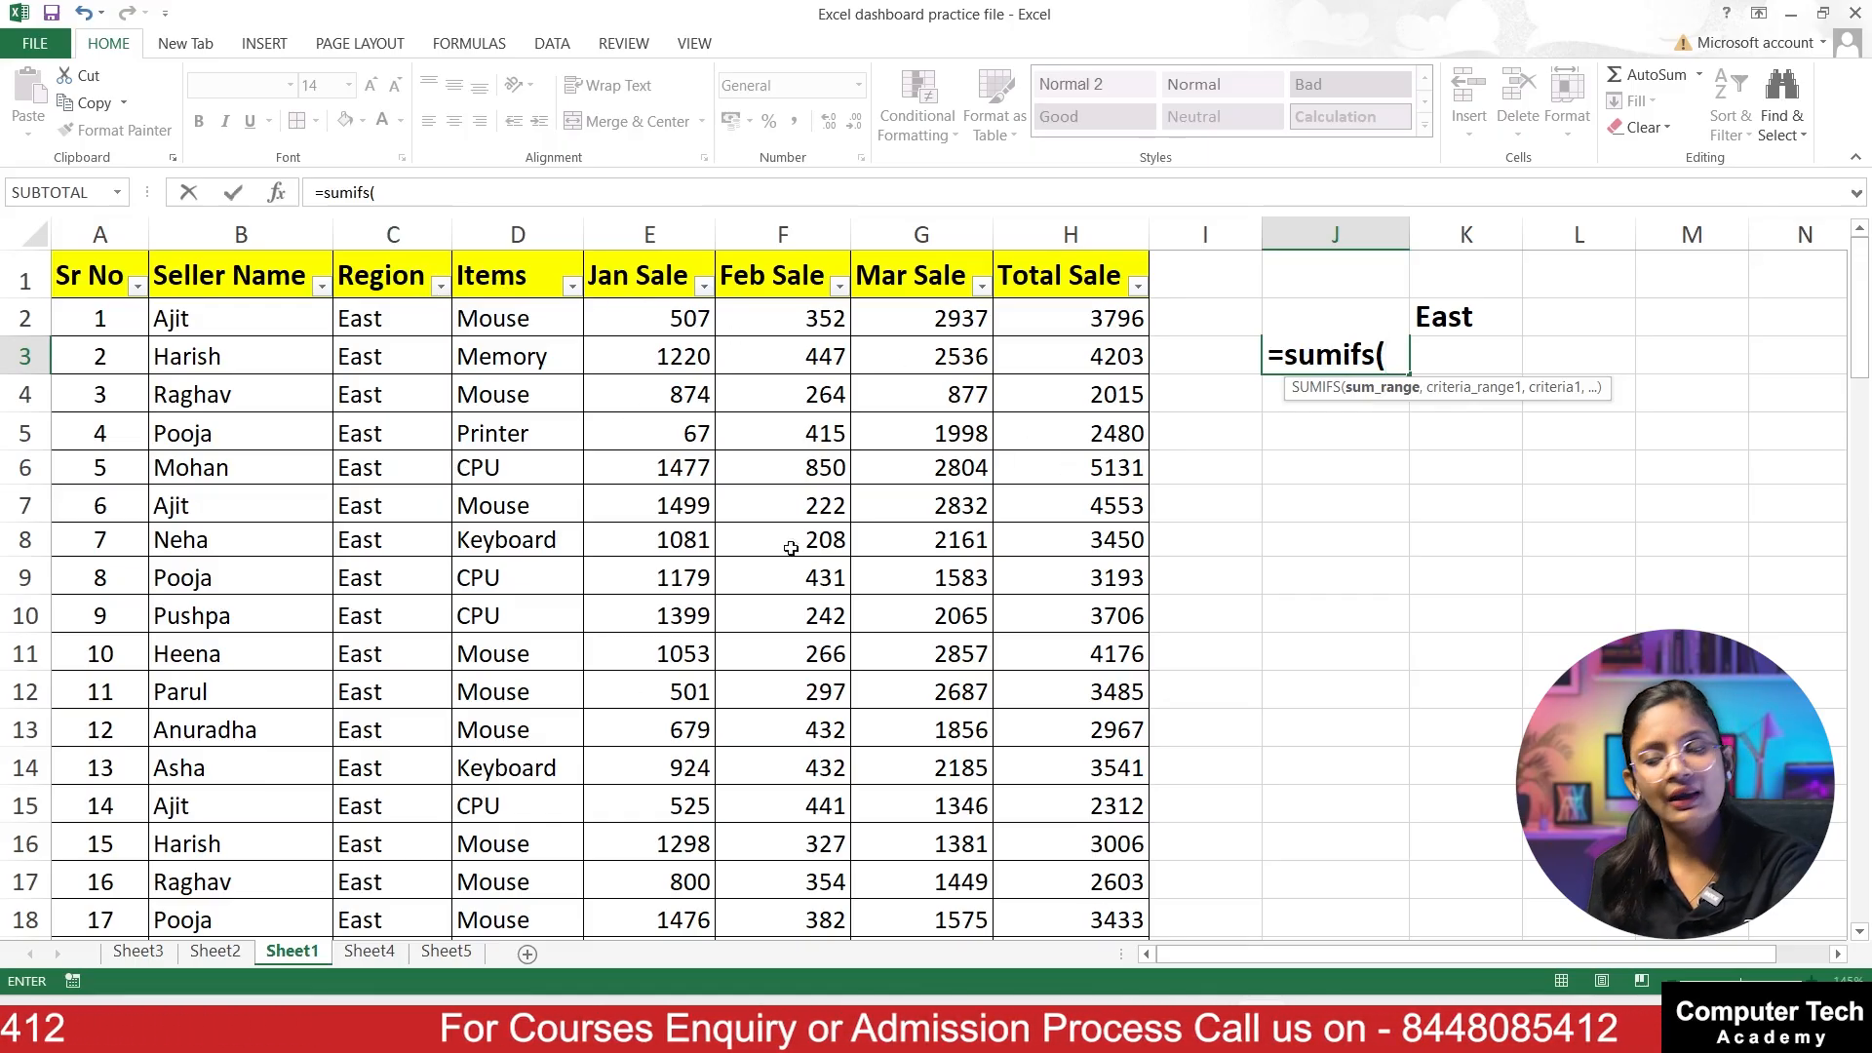
click(648, 318)
drag(663, 346, 688, 949)
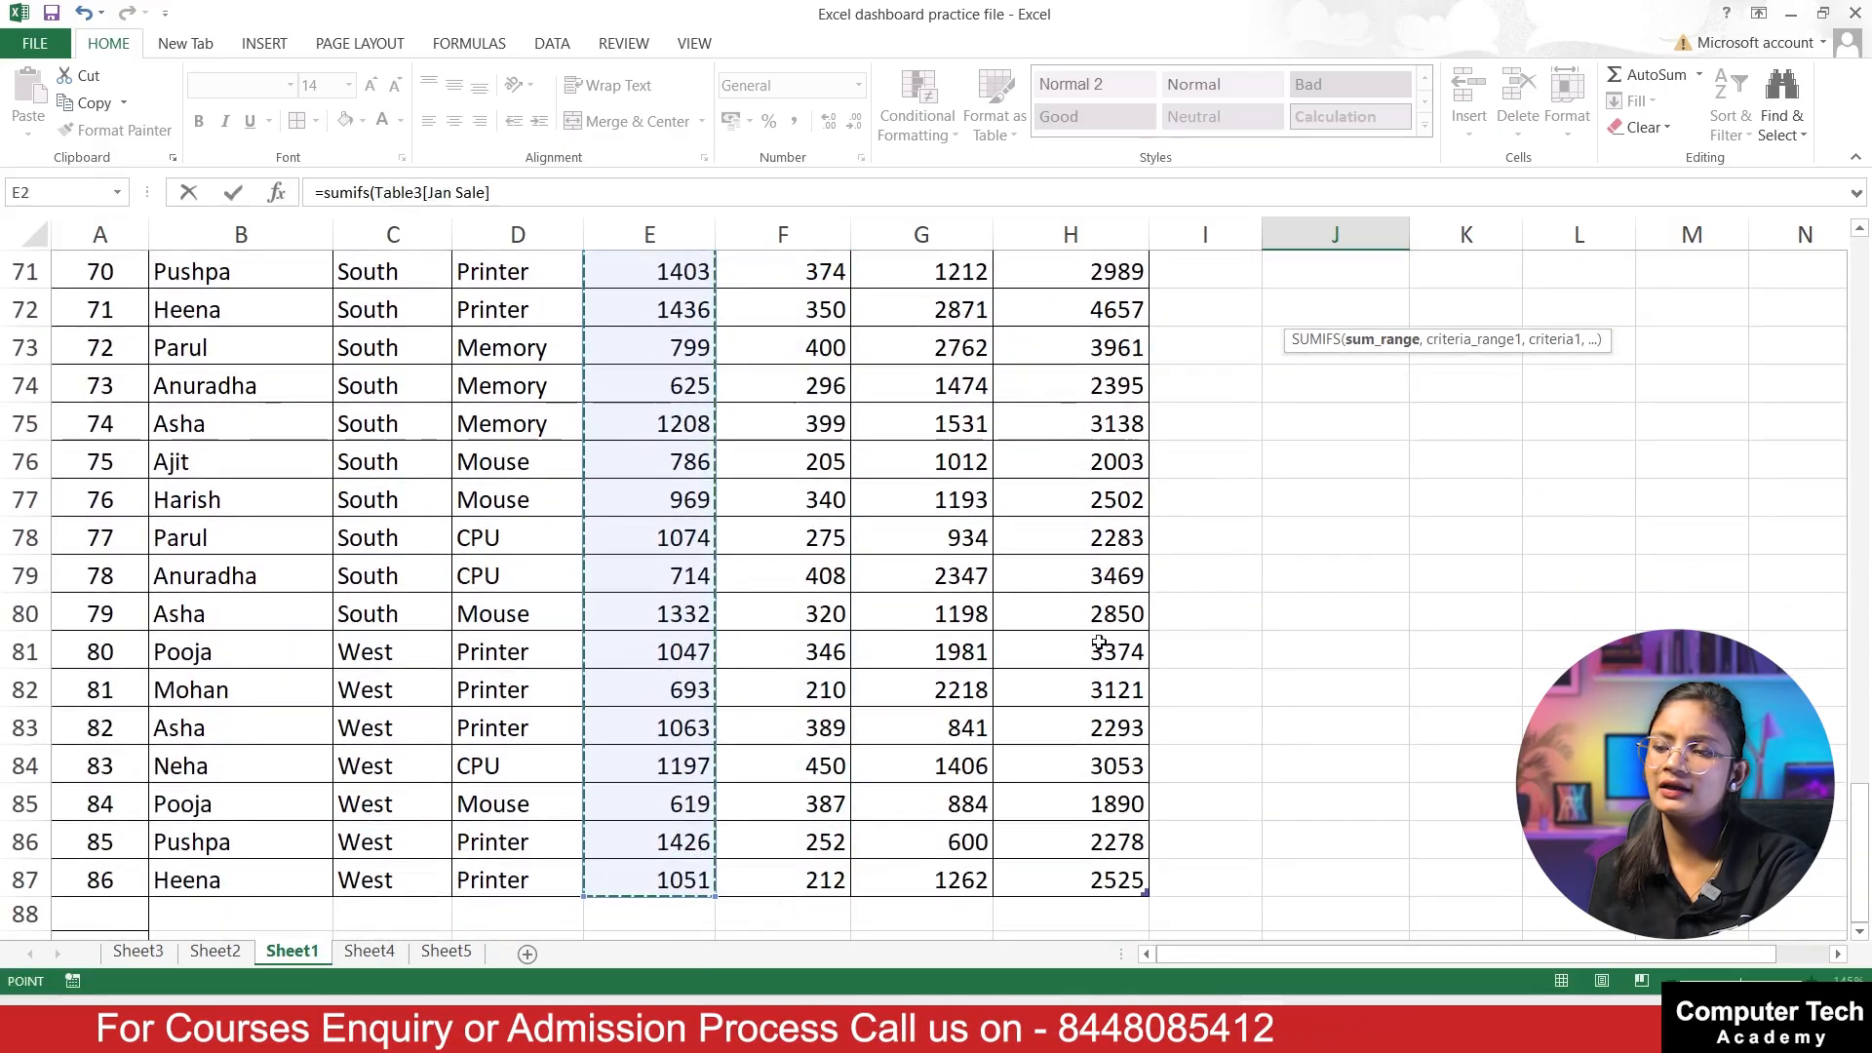
scroll(1231, 590, up, 18)
scroll(1231, 591, up, 5)
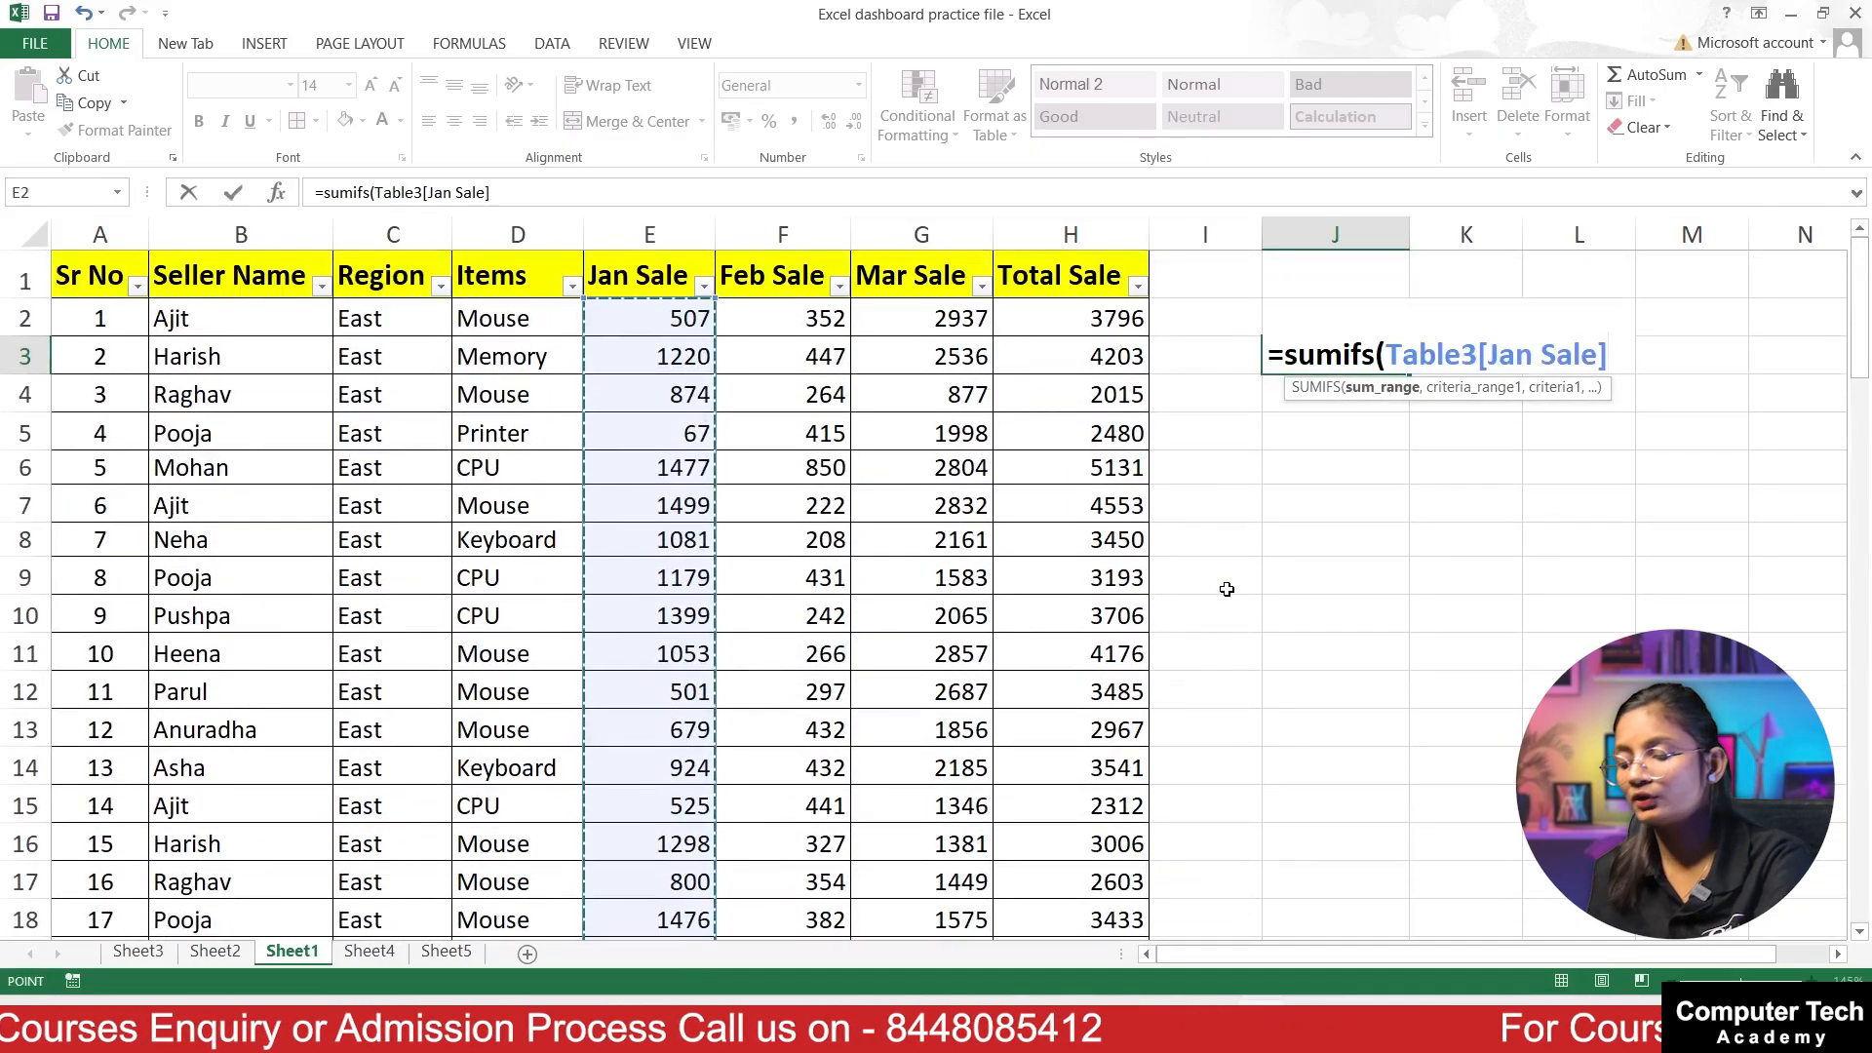
Step: Add the whole Region column as the first criteria range, with the East cell C2 as its criteria
text(,)
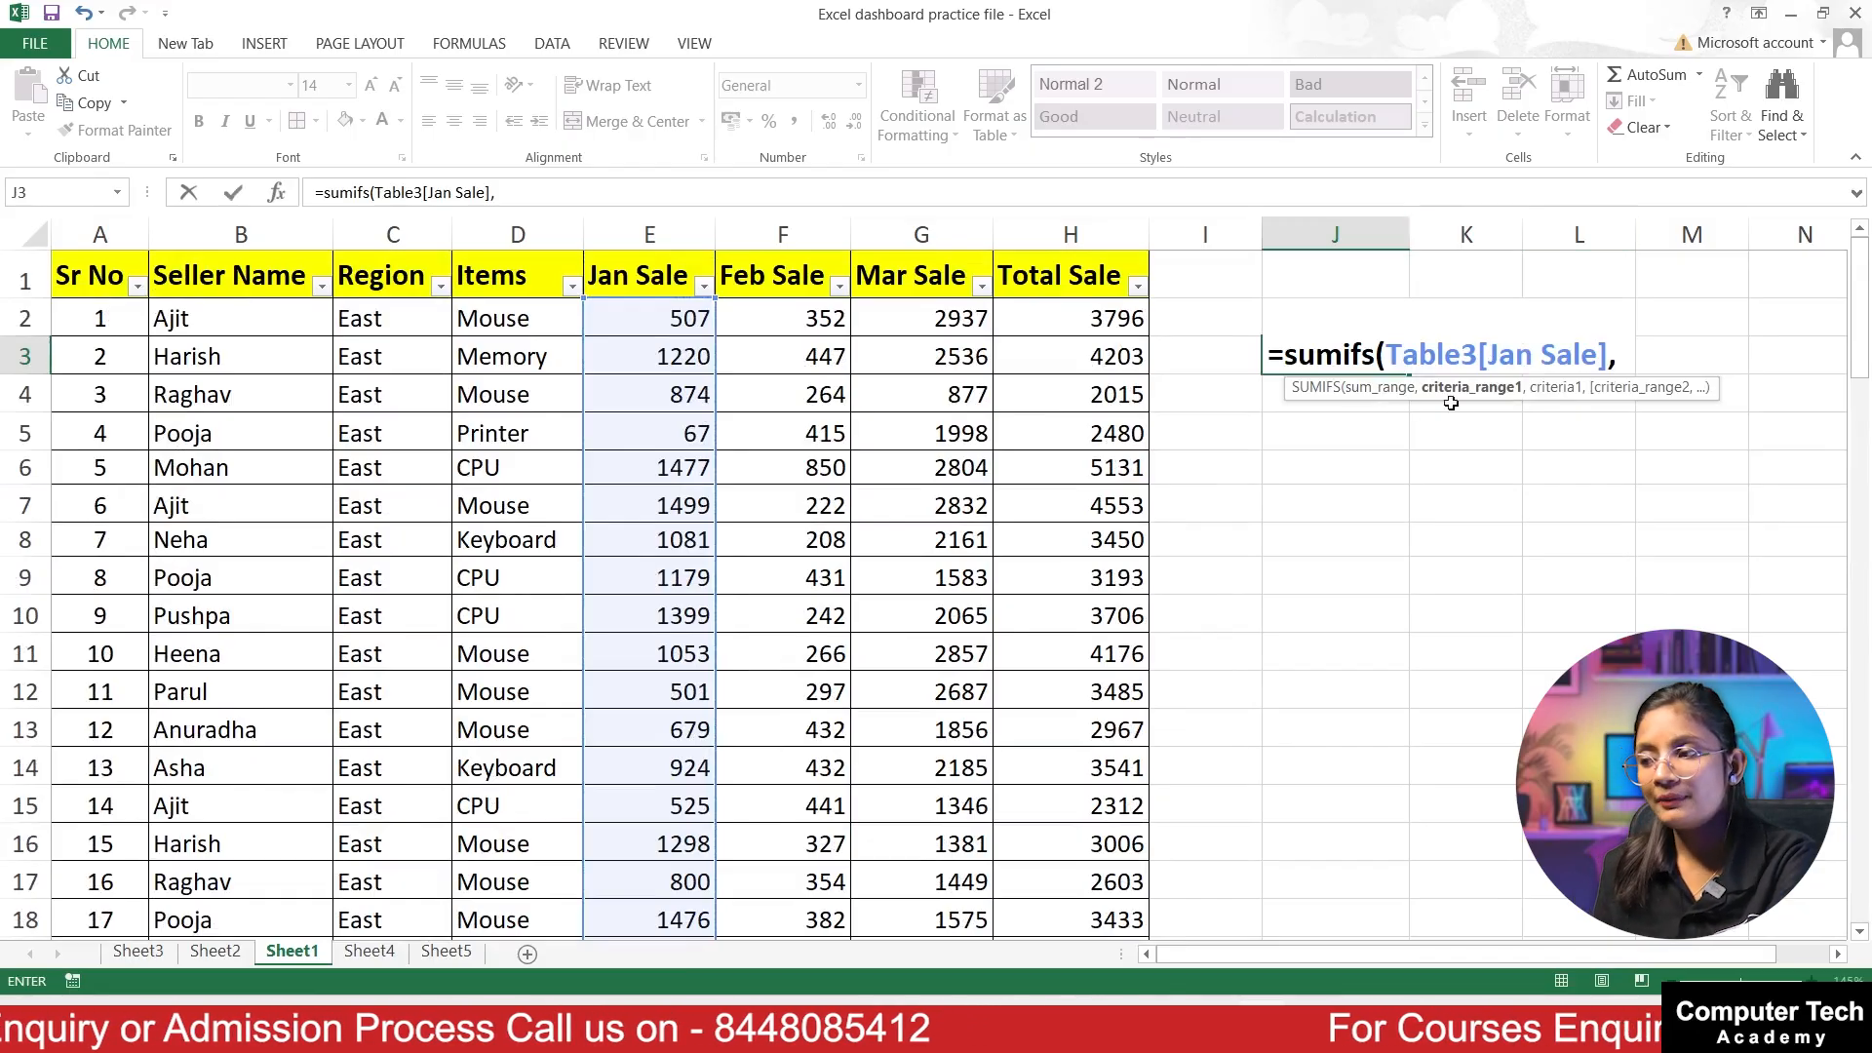
click(374, 314)
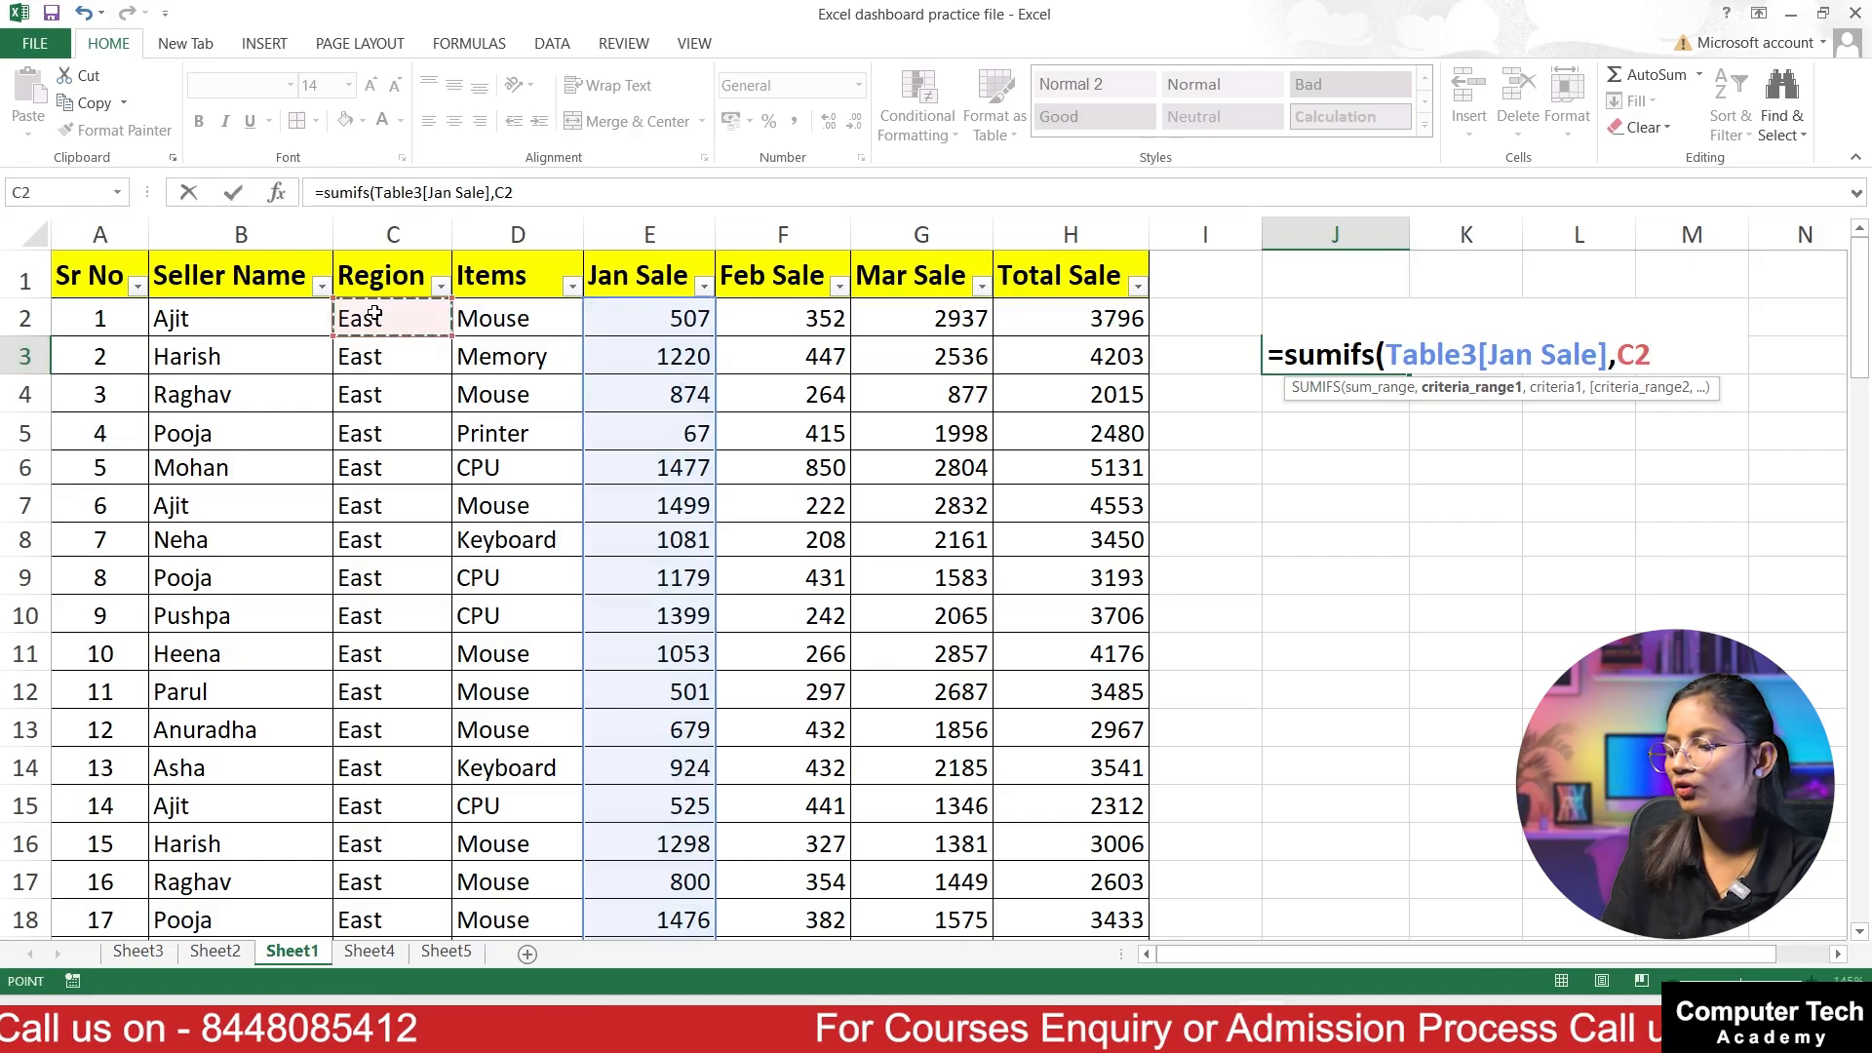
key(ctrl+shift+Down)
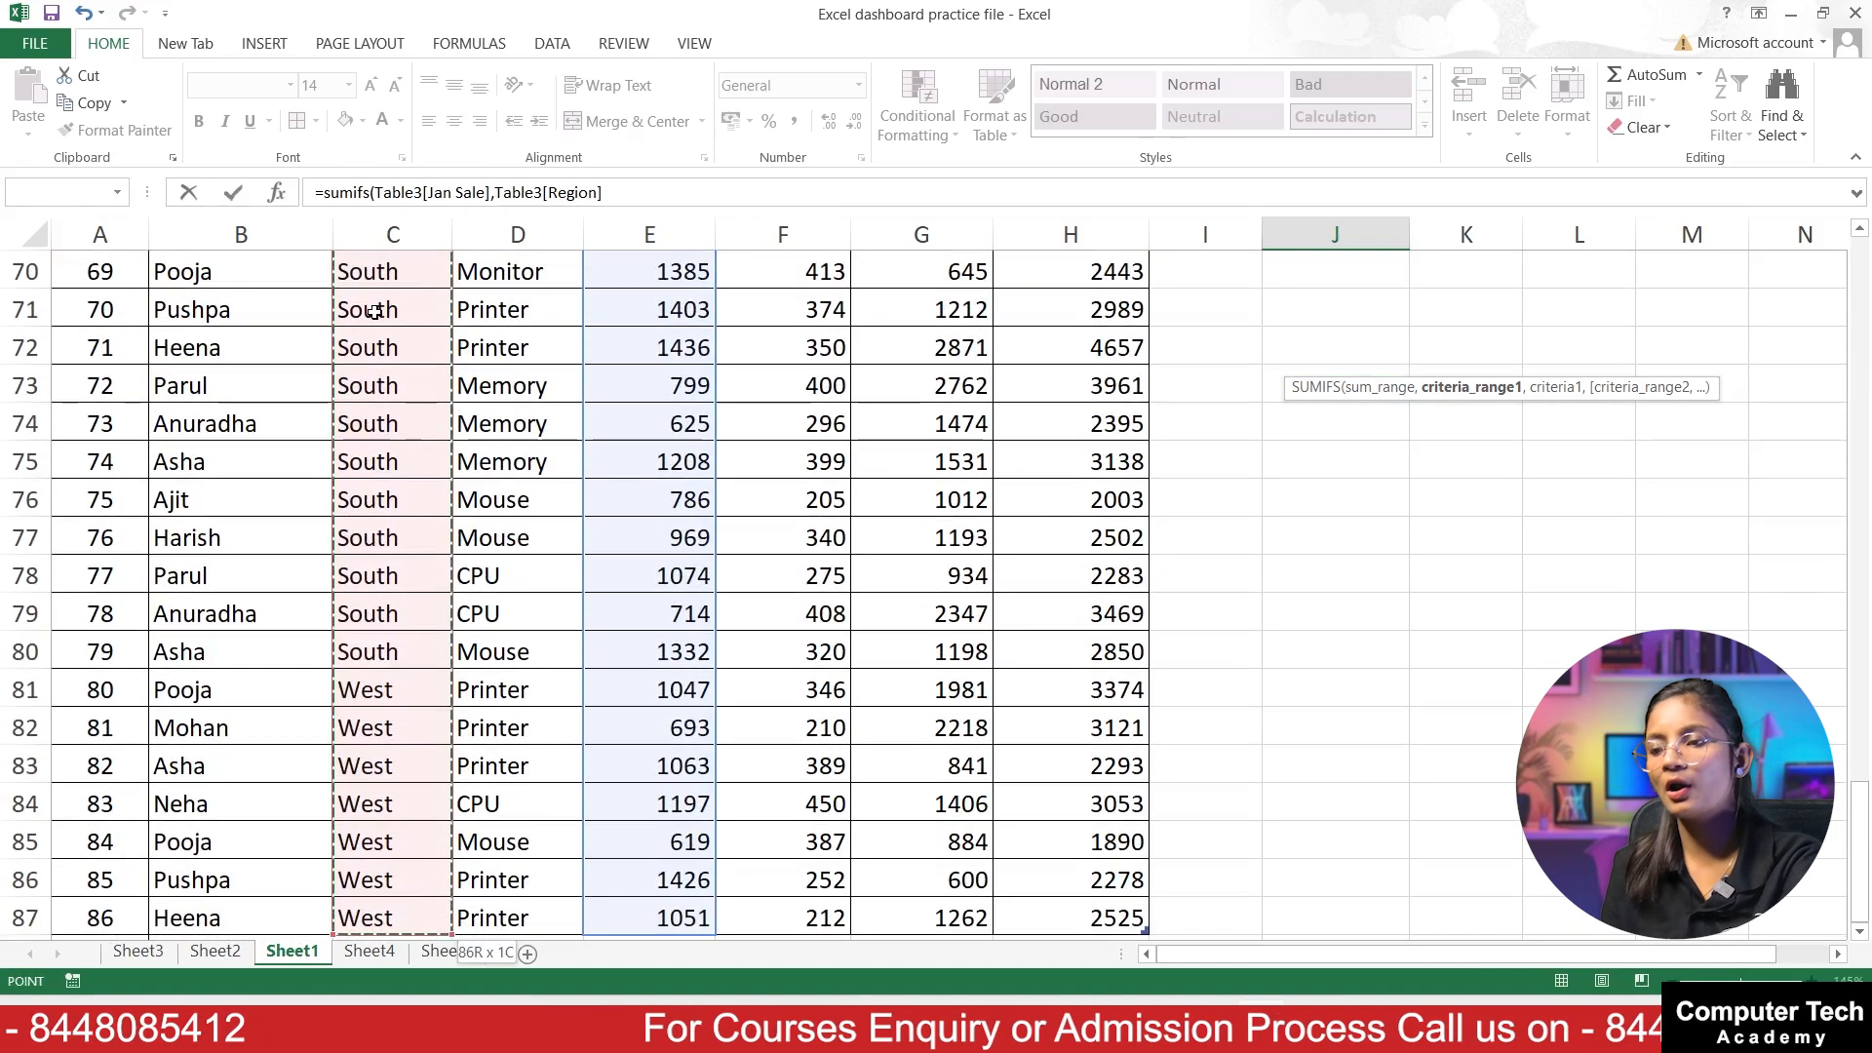
text(,)
scroll(1508, 530, up, 20)
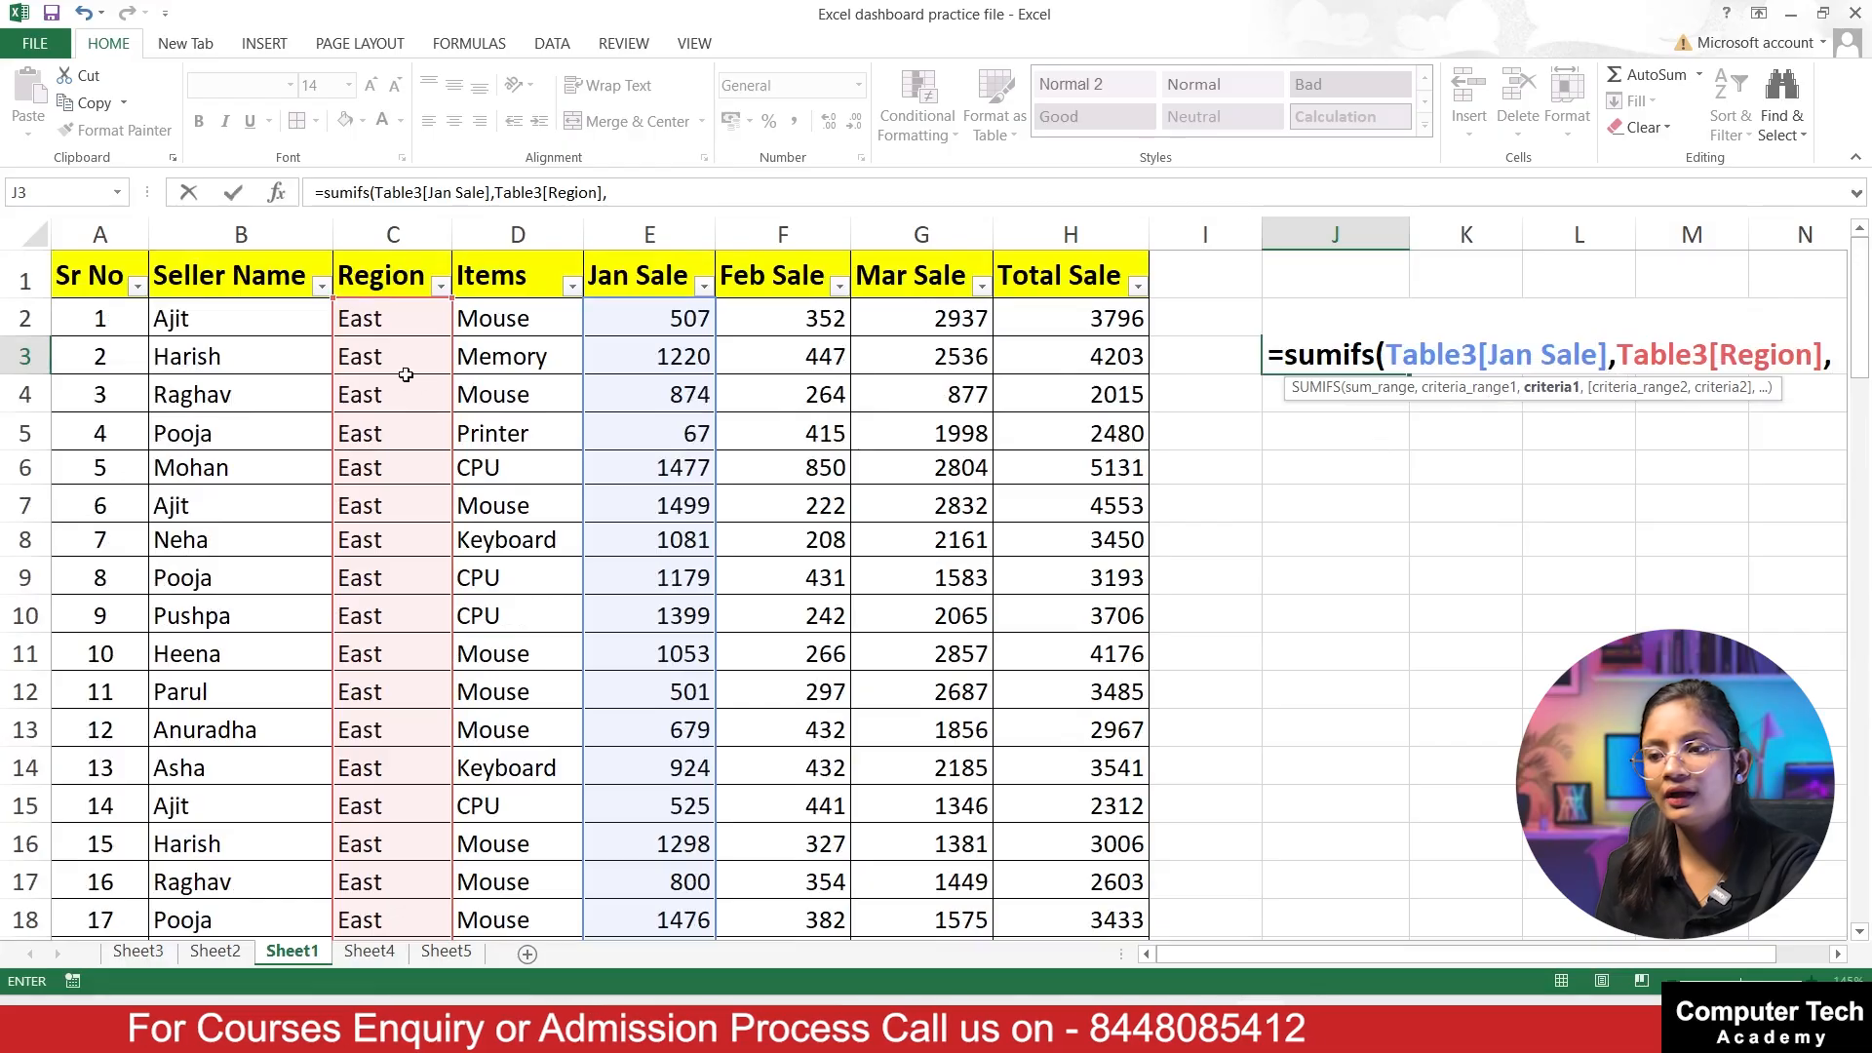
click(371, 319)
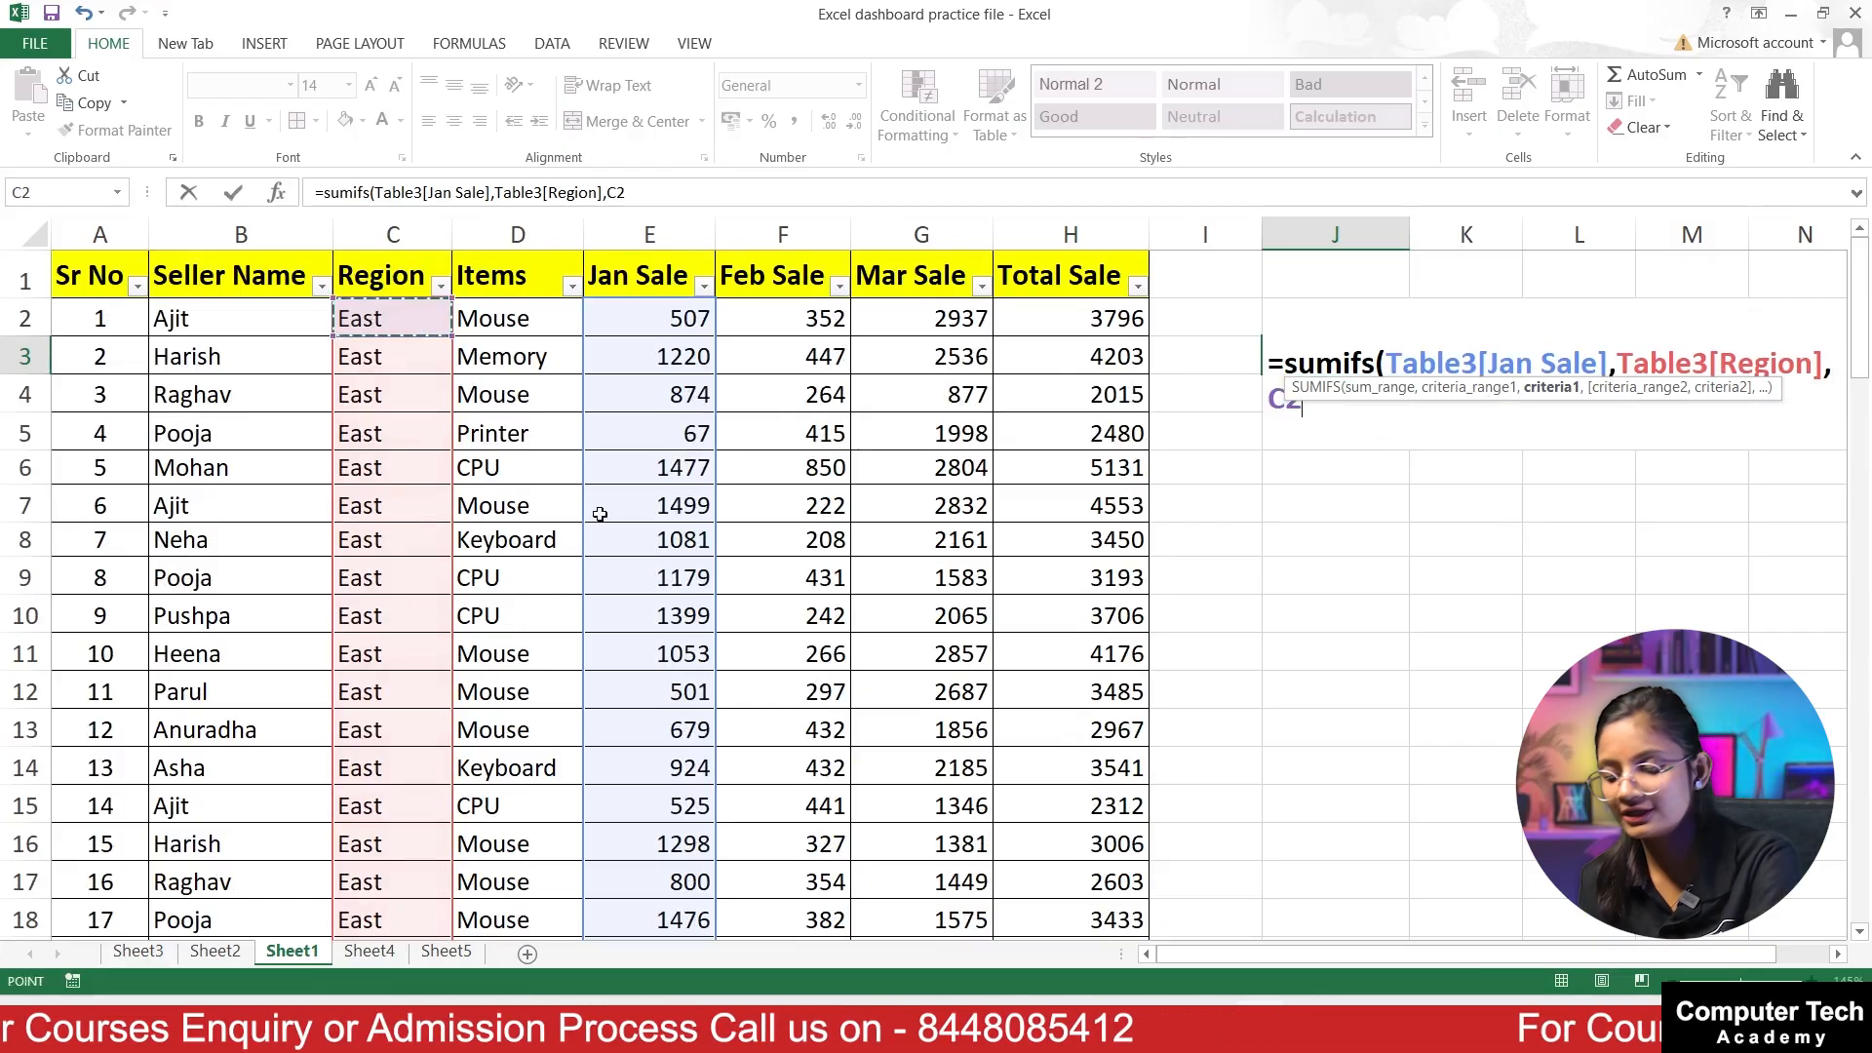
Step: Add the whole Items column as the second criteria range with the Keyboard cell D8 as its criteria, and complete the SUMIFS formula
text(,)
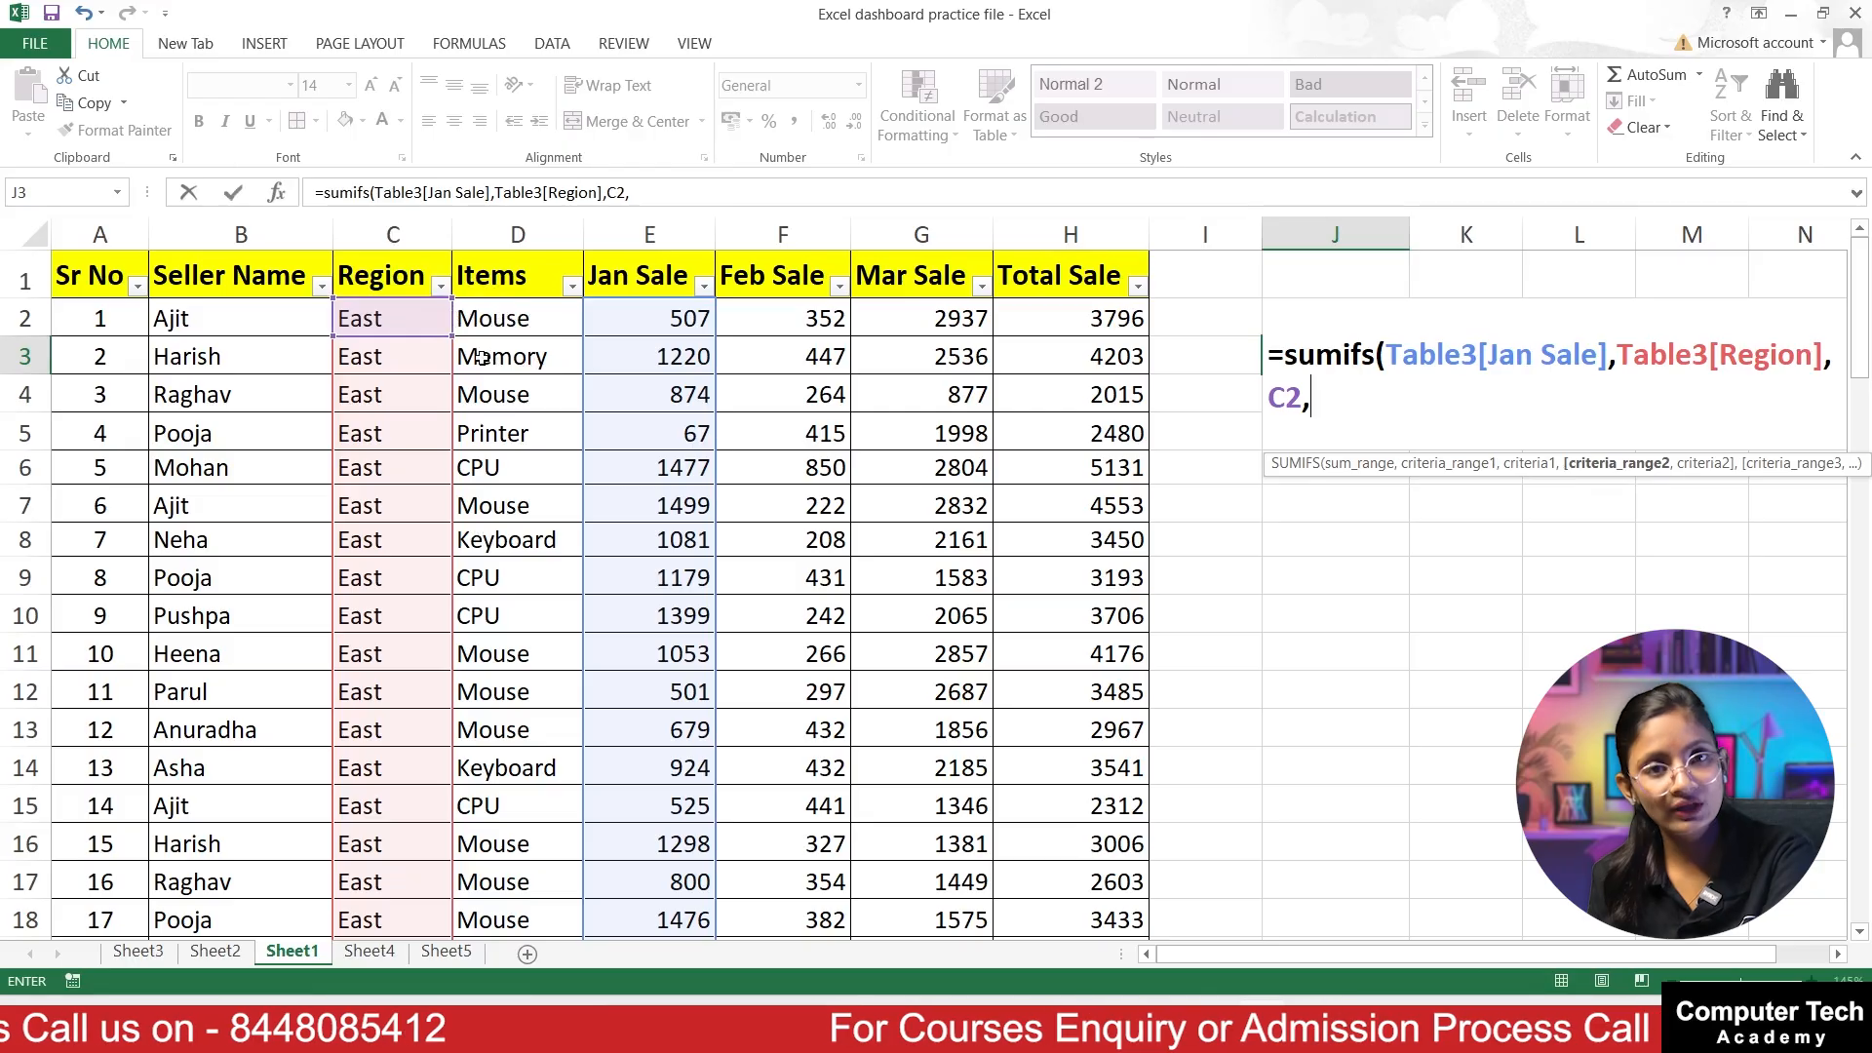
click(505, 317)
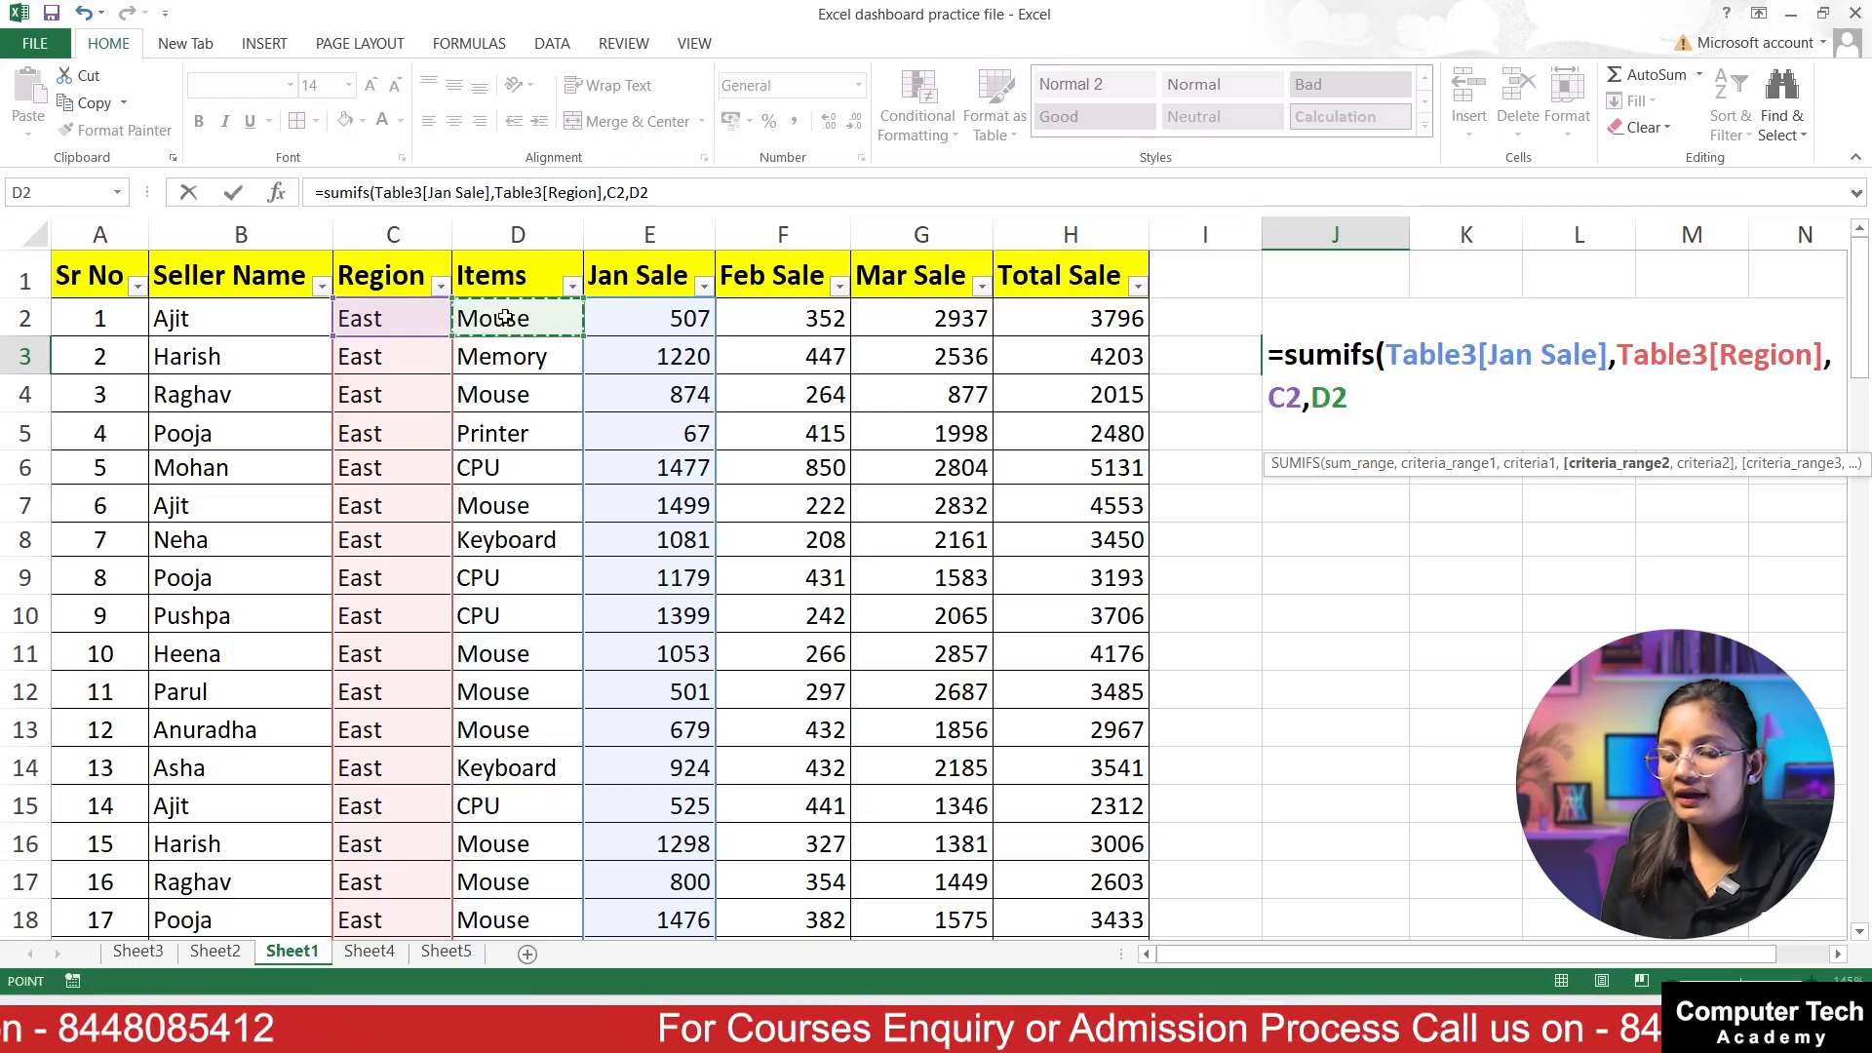
key(ctrl+shift+Down)
scroll(1063, 587, up, 13)
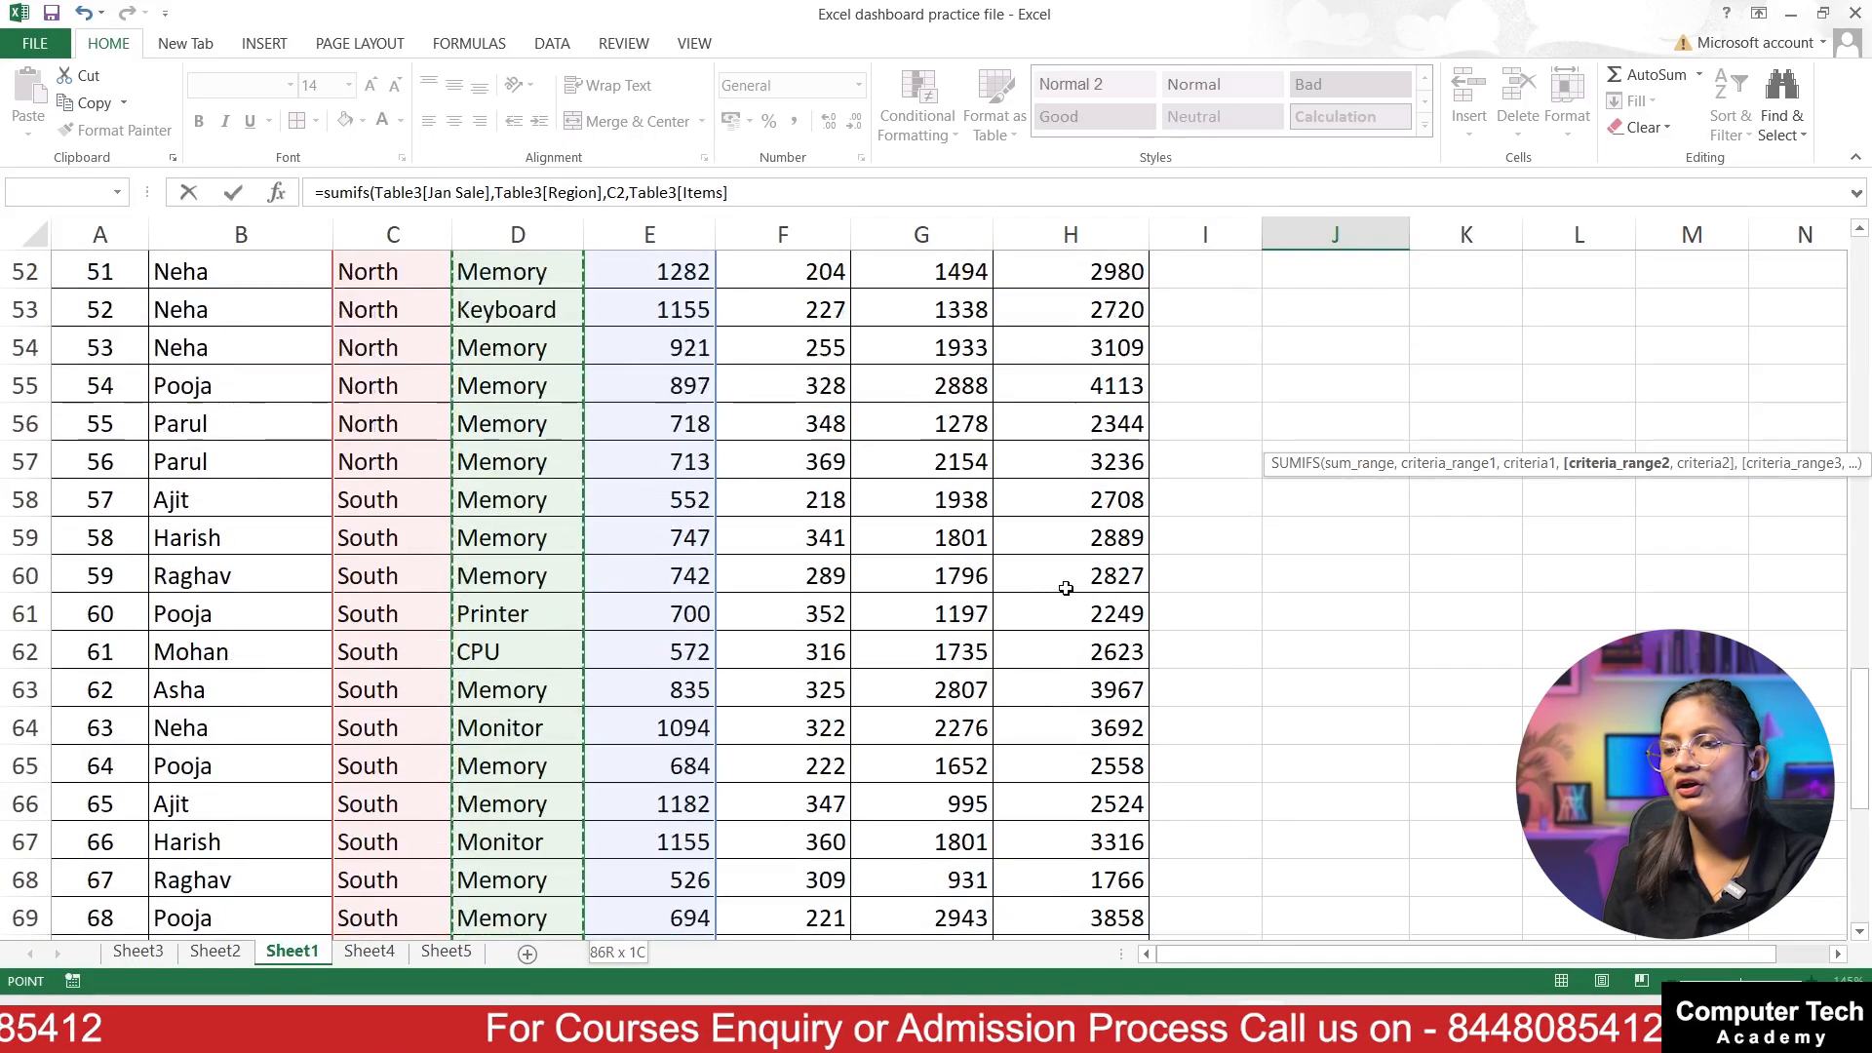
scroll(1064, 588, up, 10)
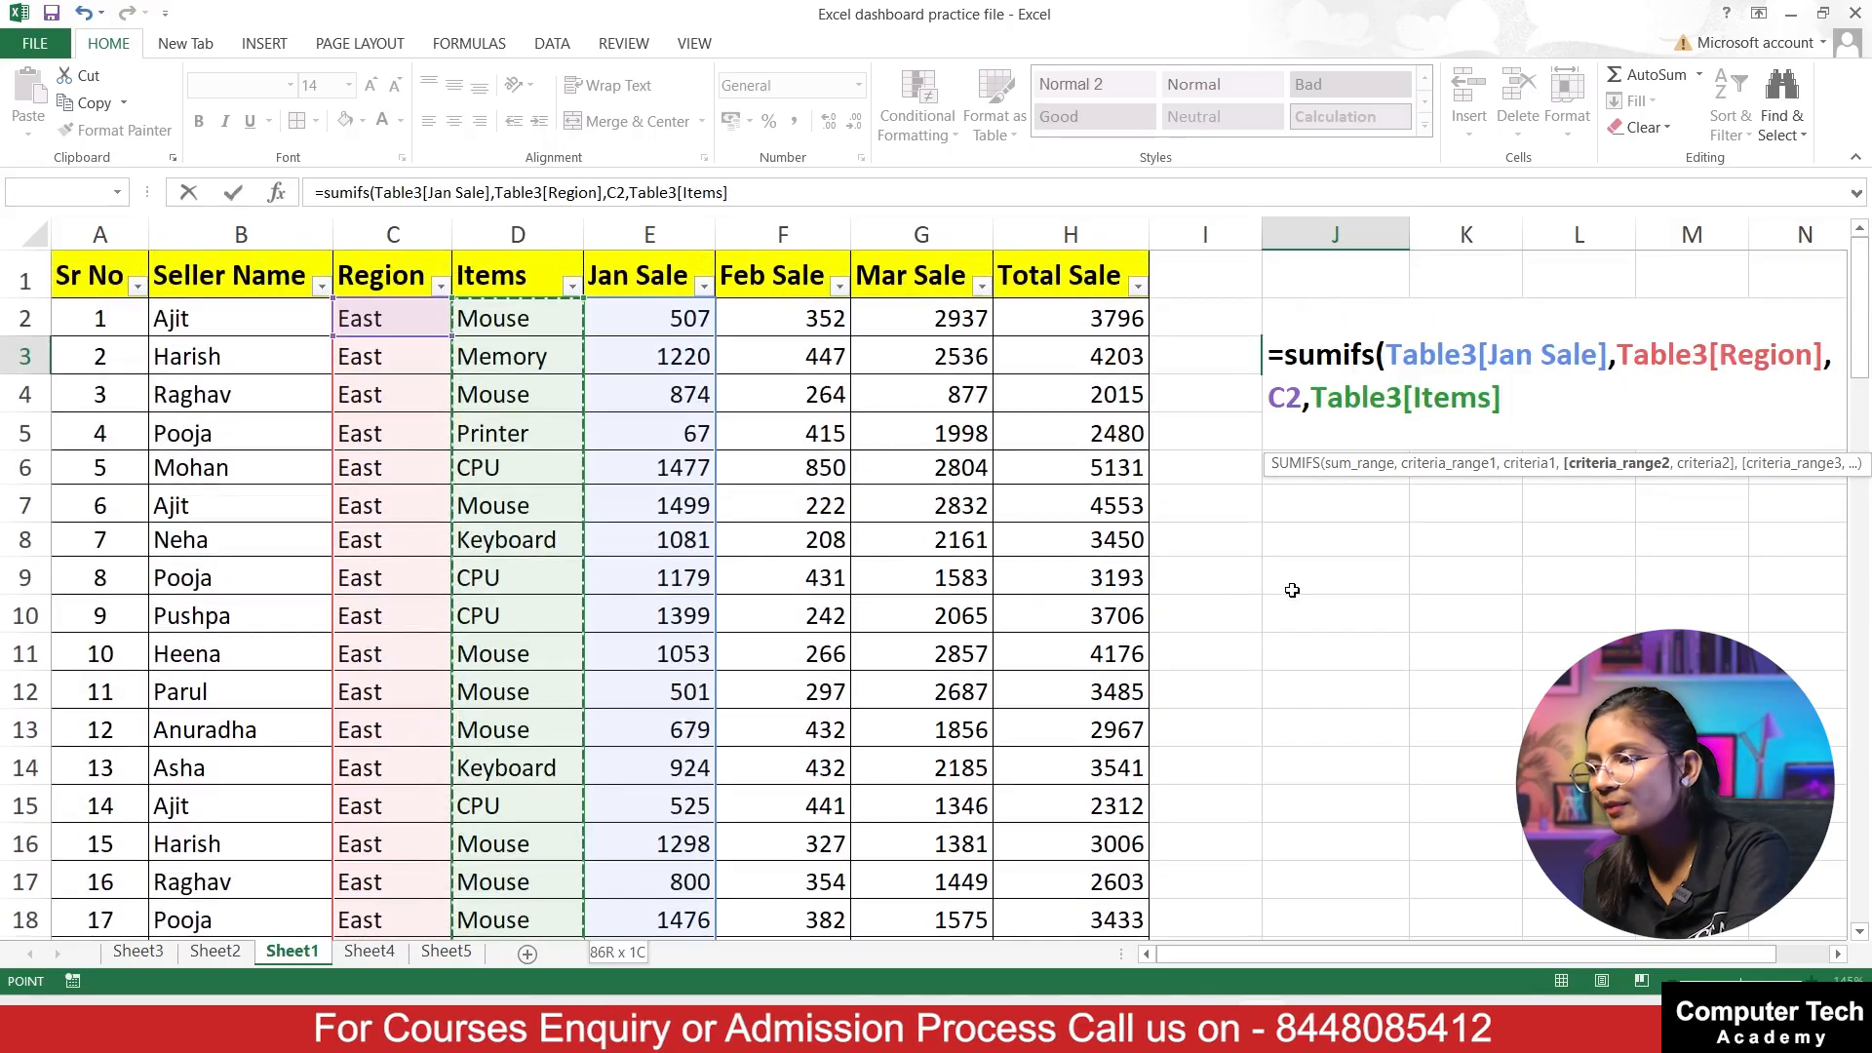
text(,)
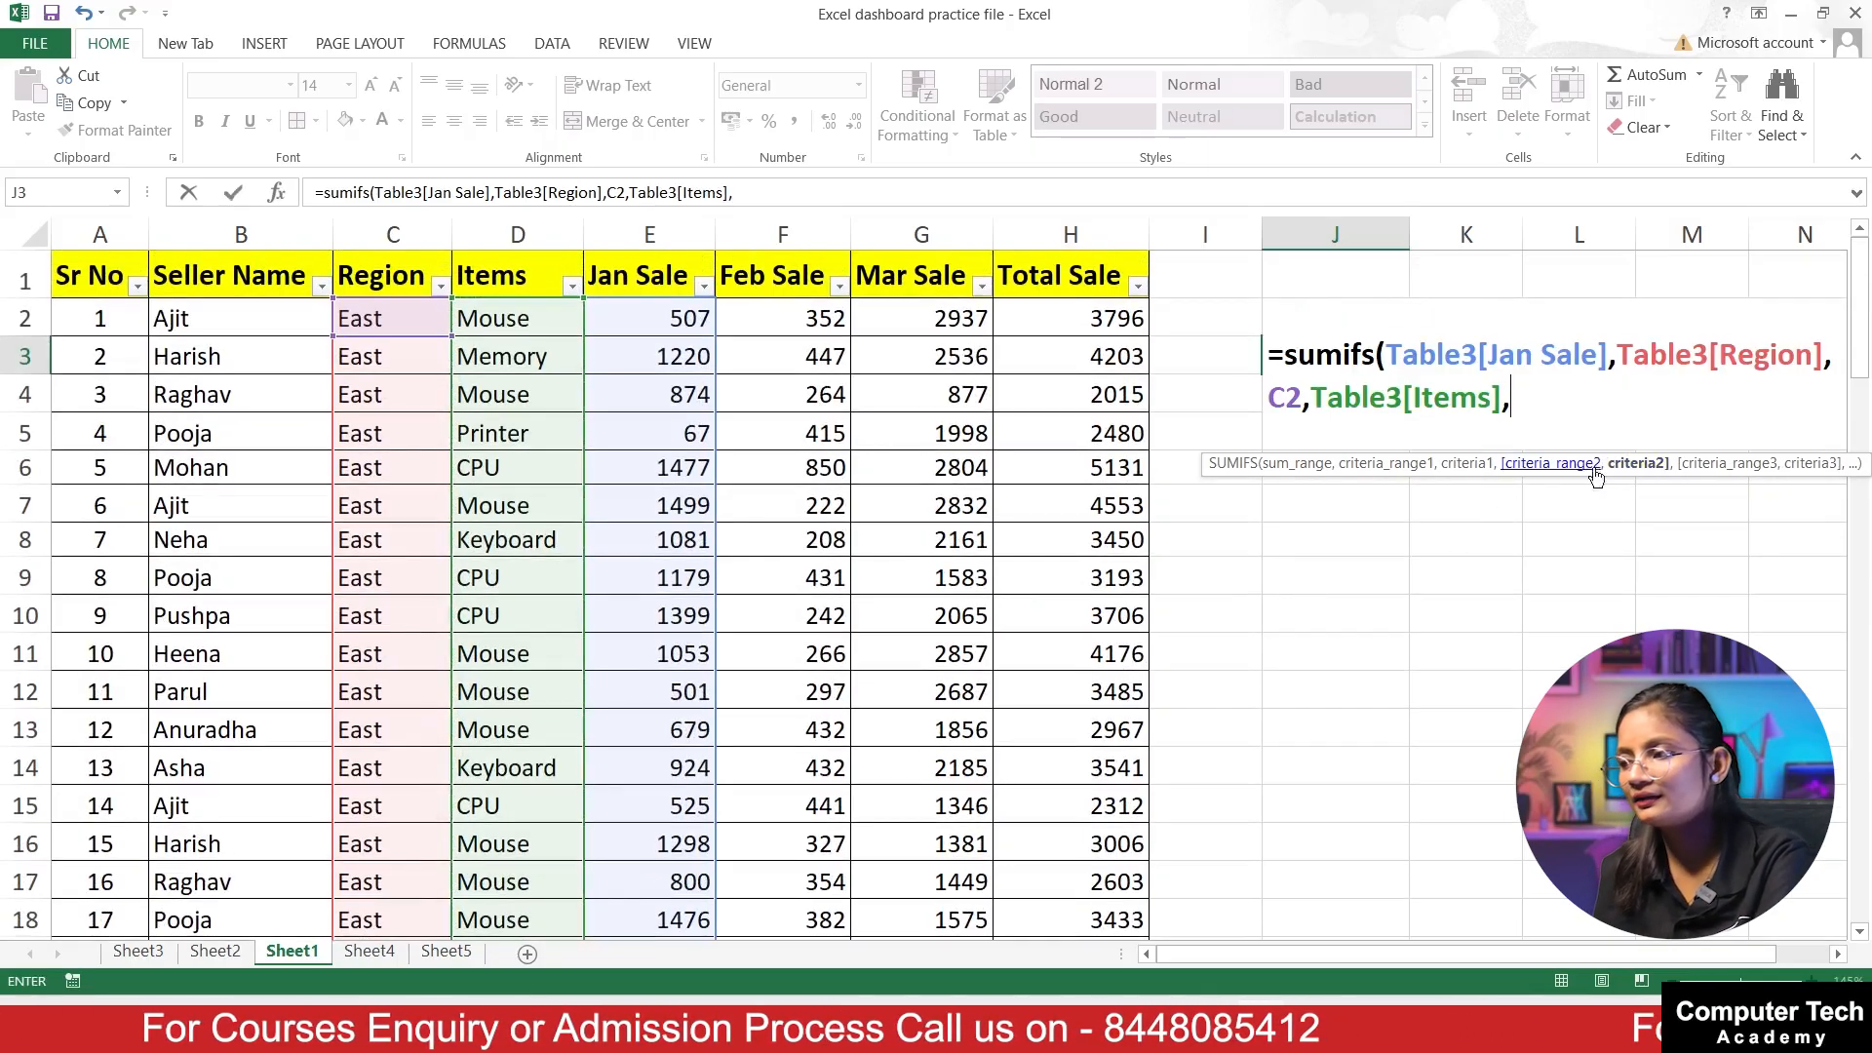
click(496, 542)
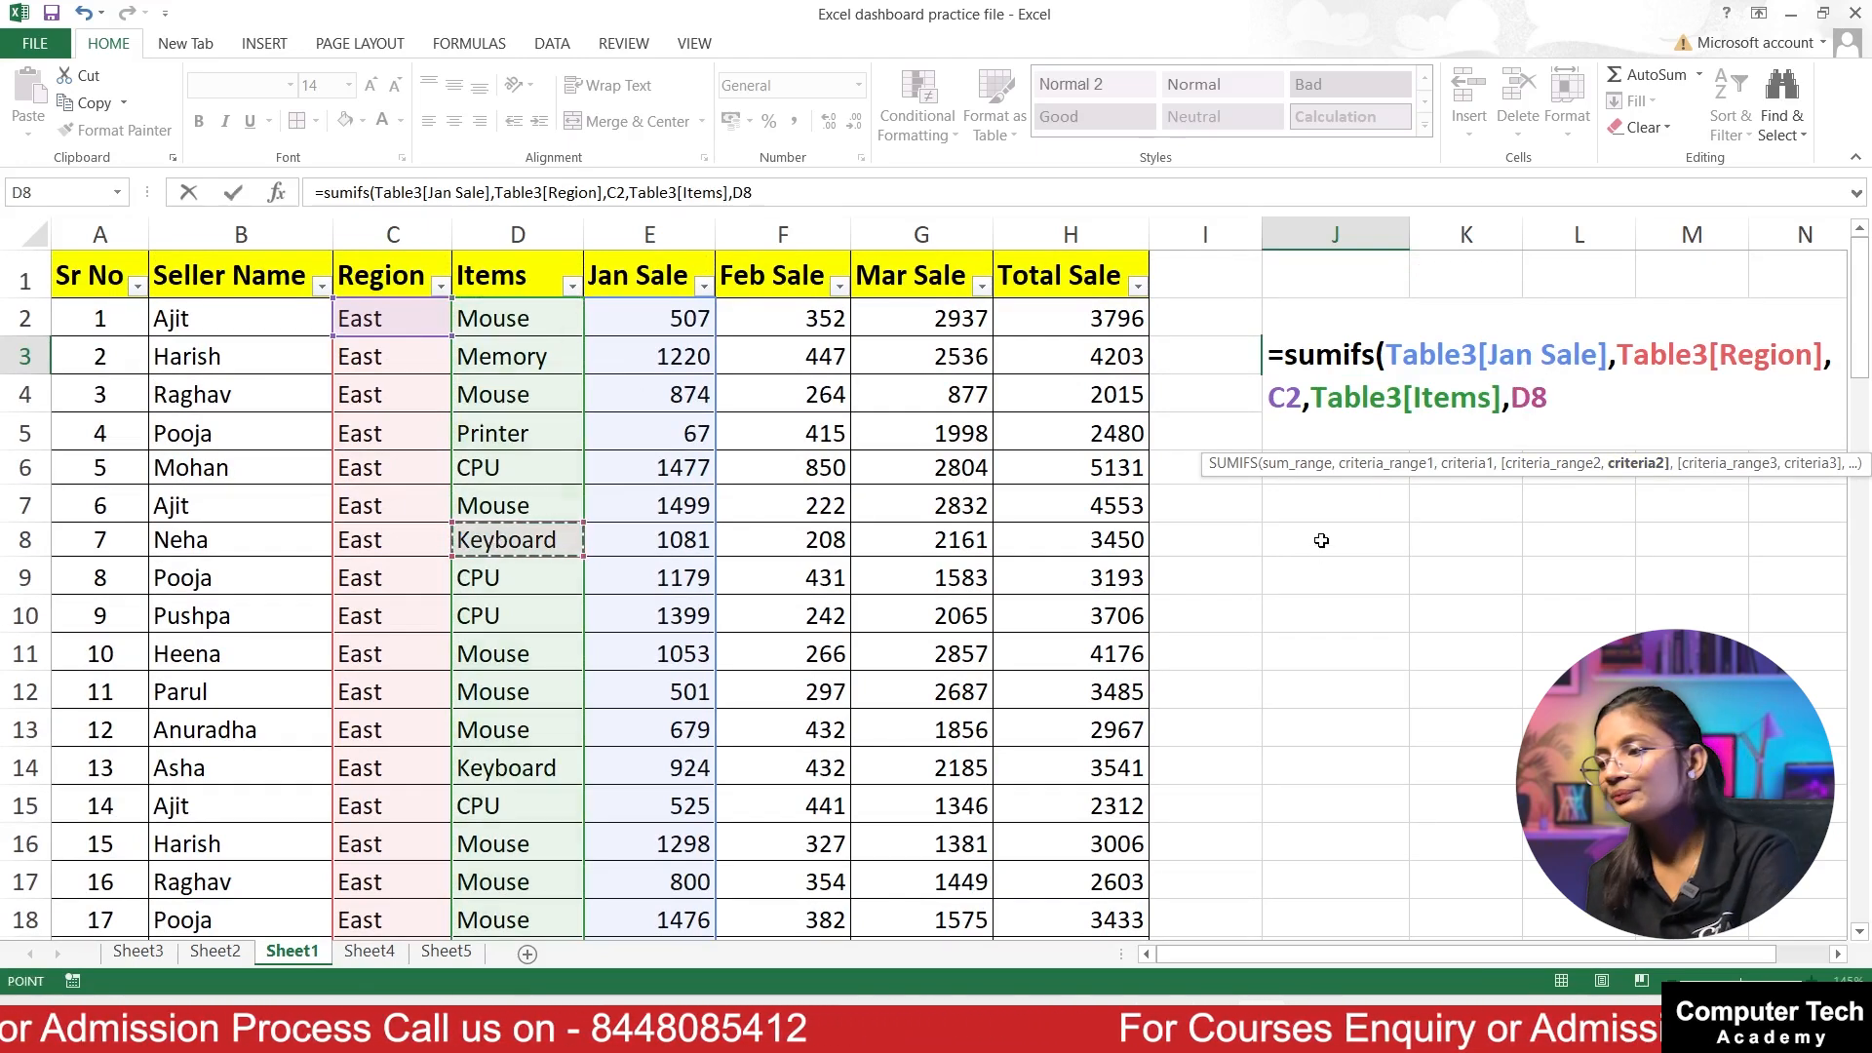
text())
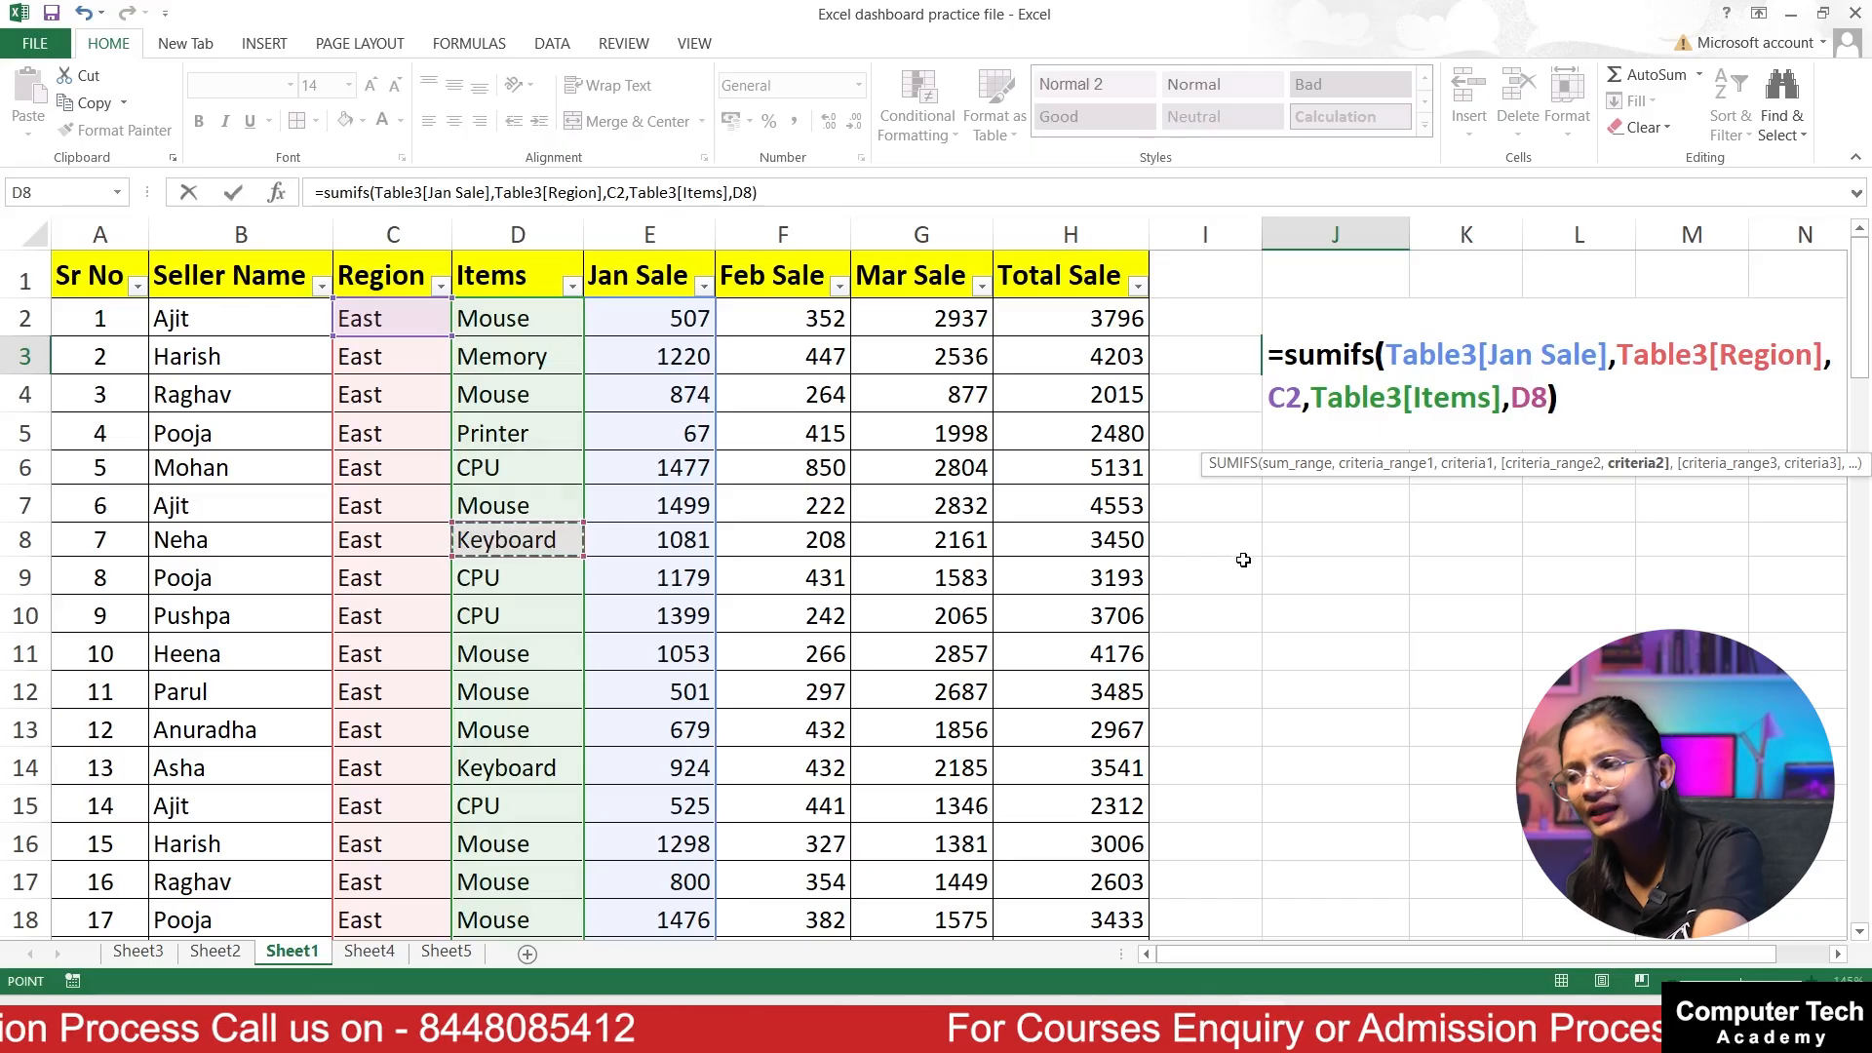
key(Return)
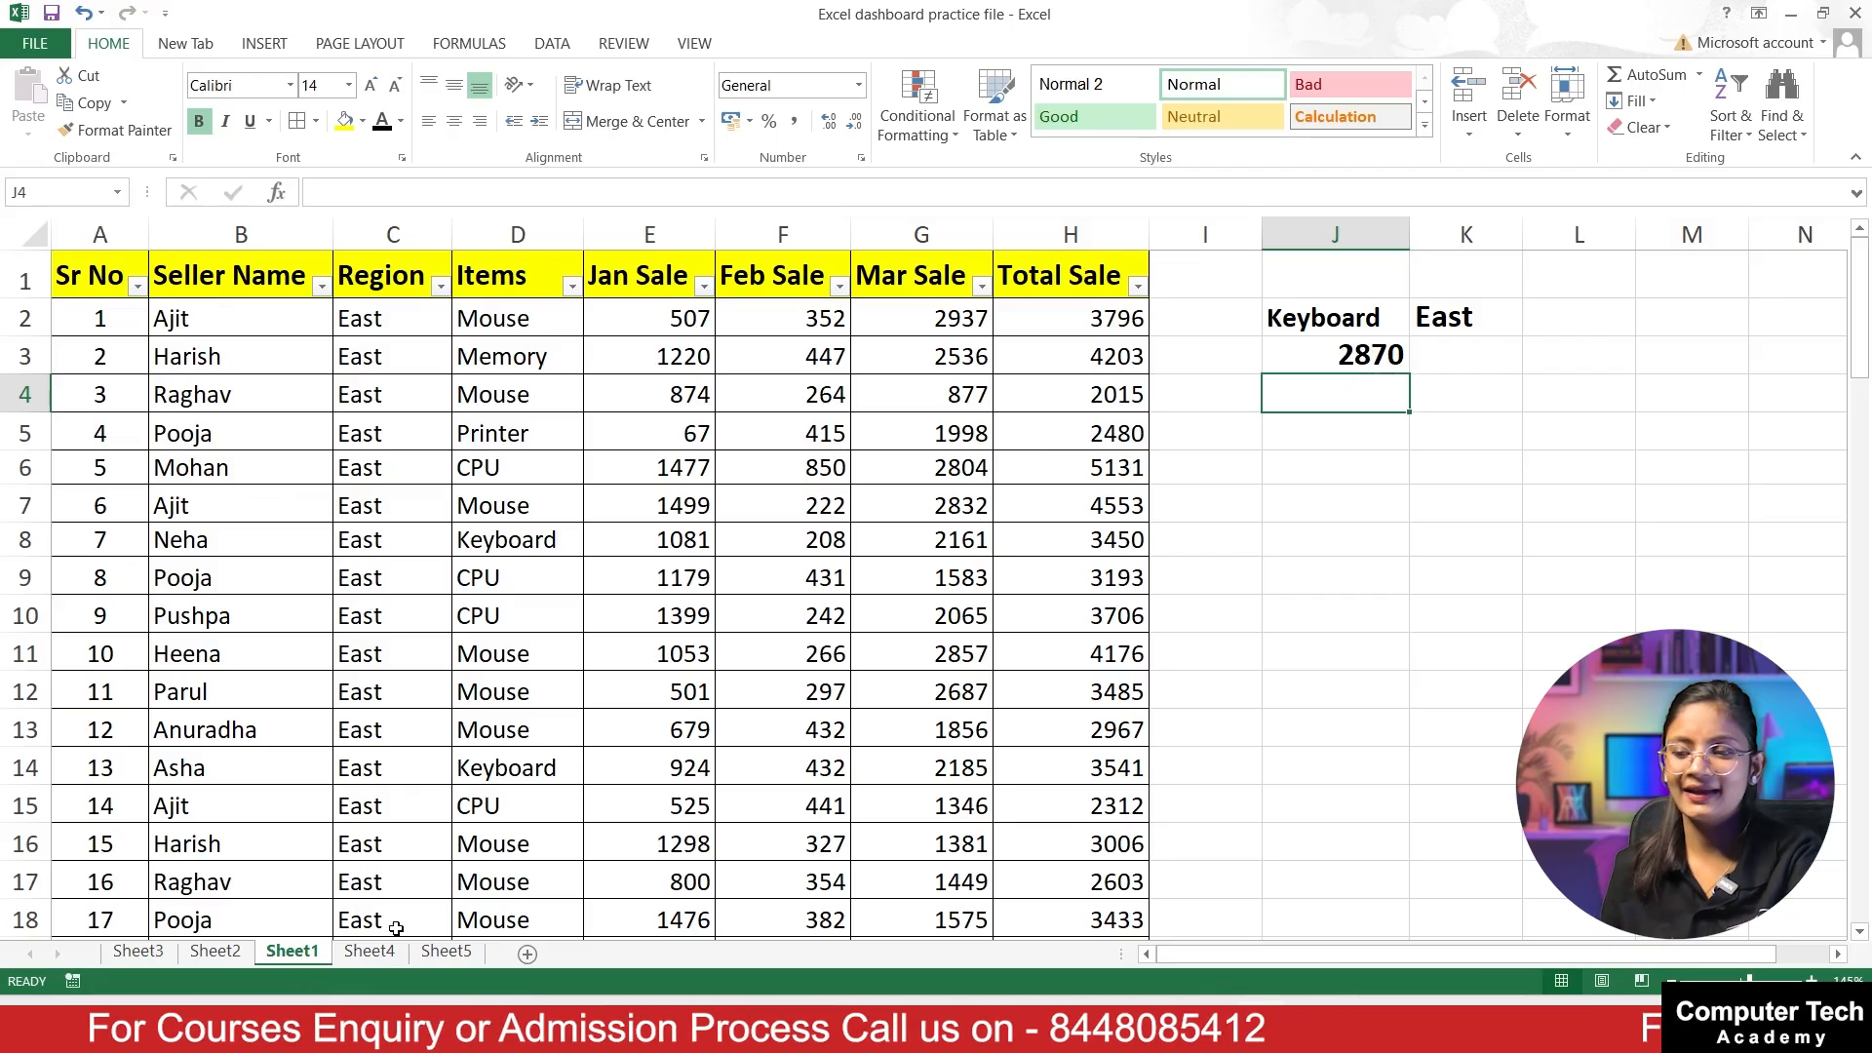
Step: Open Sheet4 and examine the blank cells in its Jan, Feb and Mar Sale columns
click(367, 951)
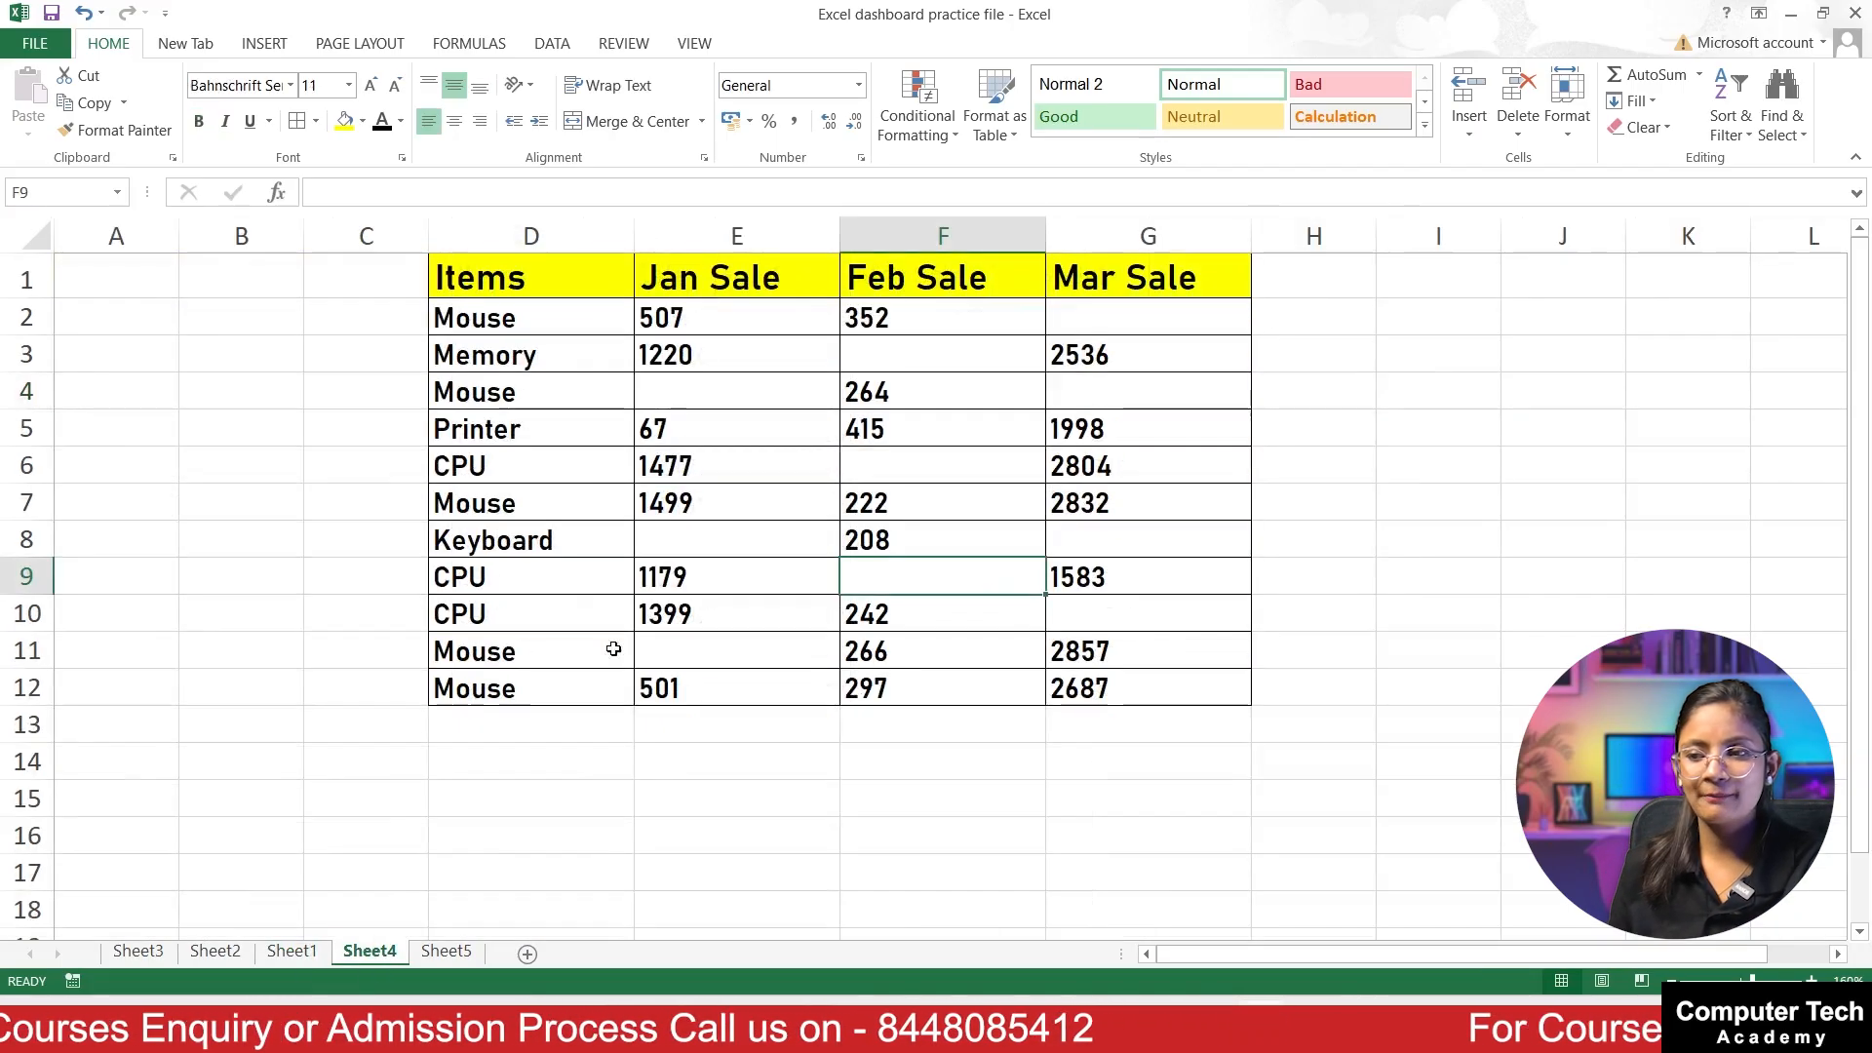
click(614, 499)
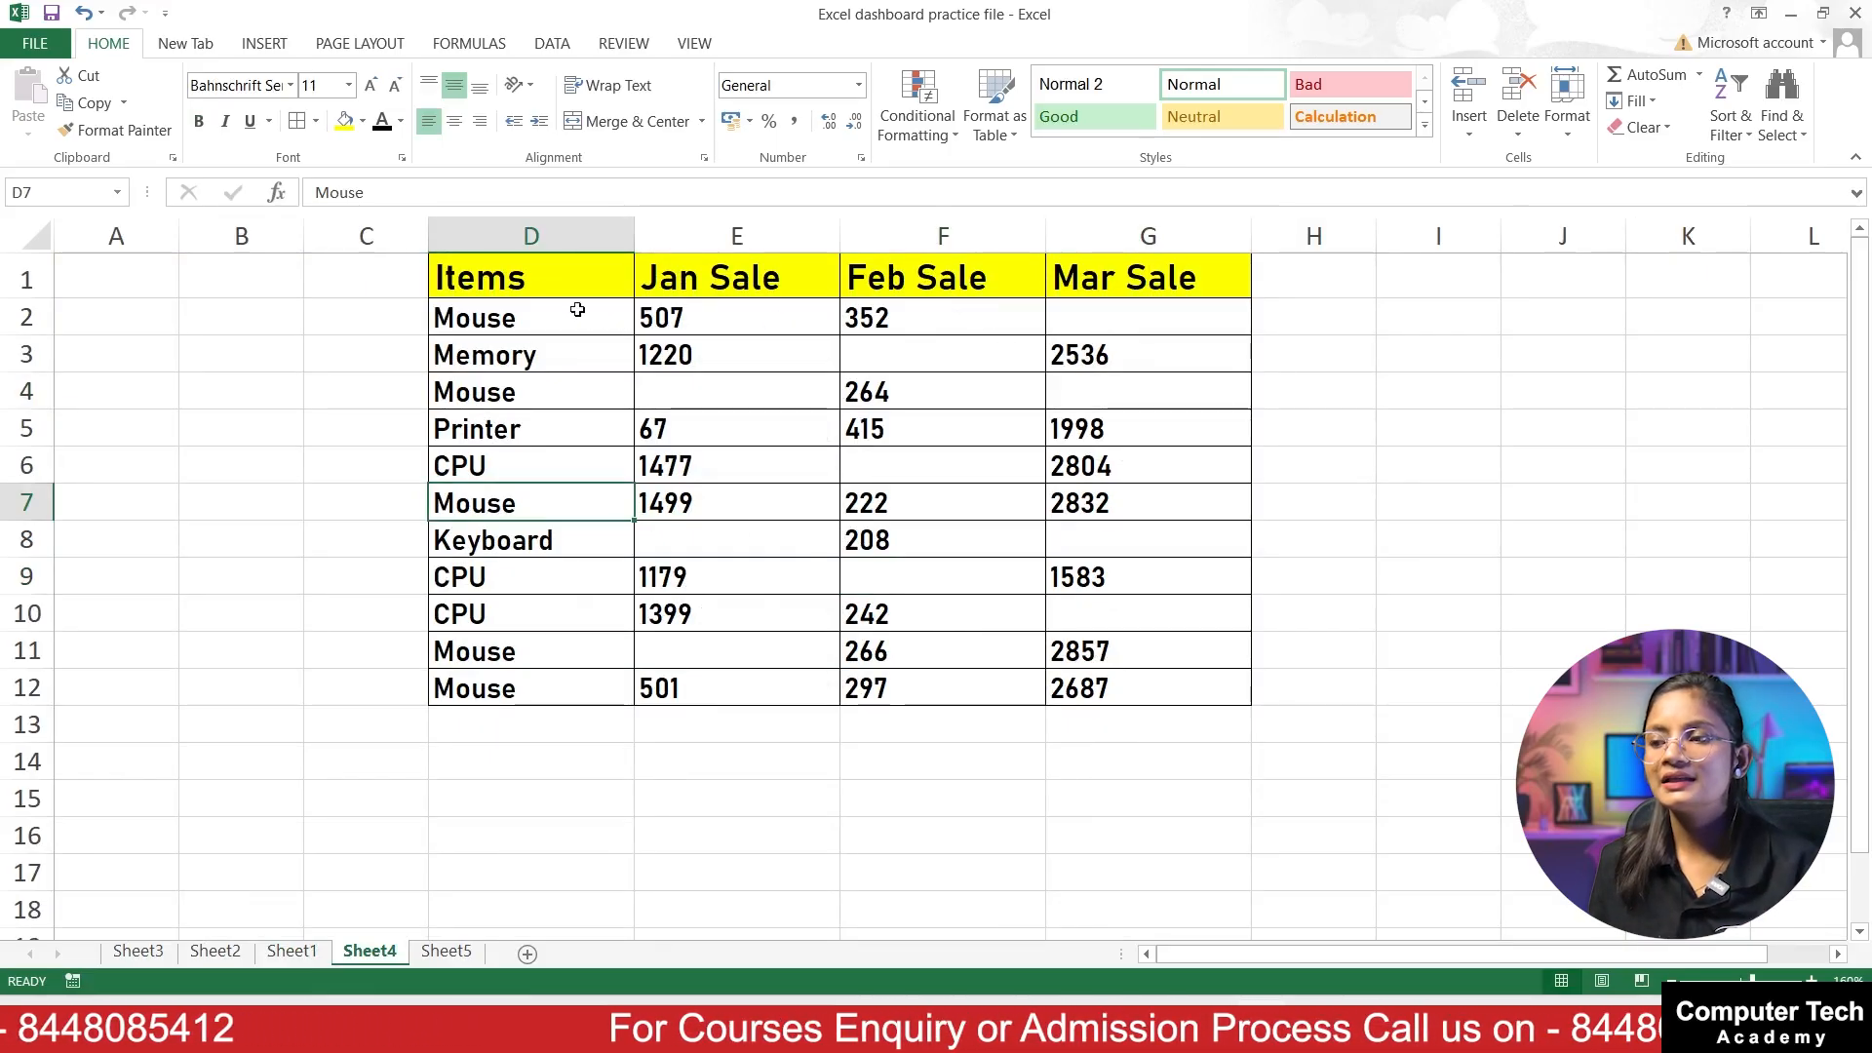
click(1057, 319)
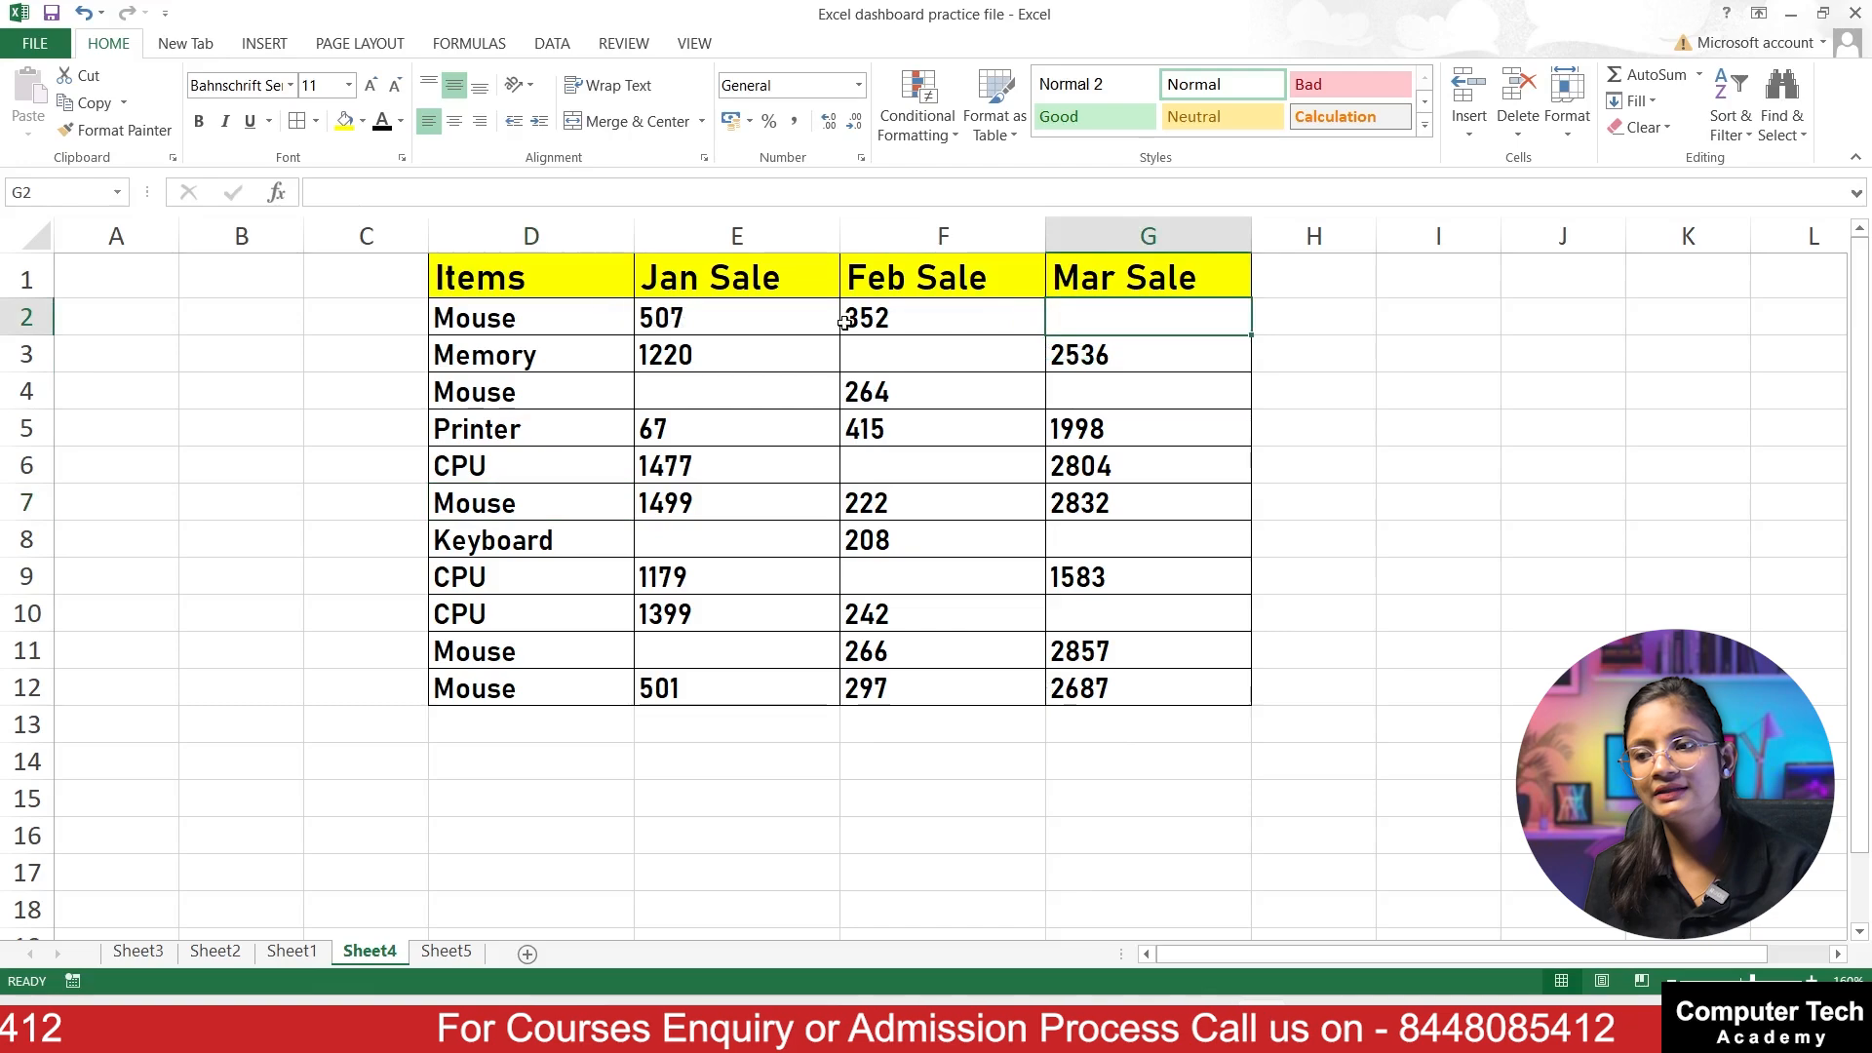
click(893, 352)
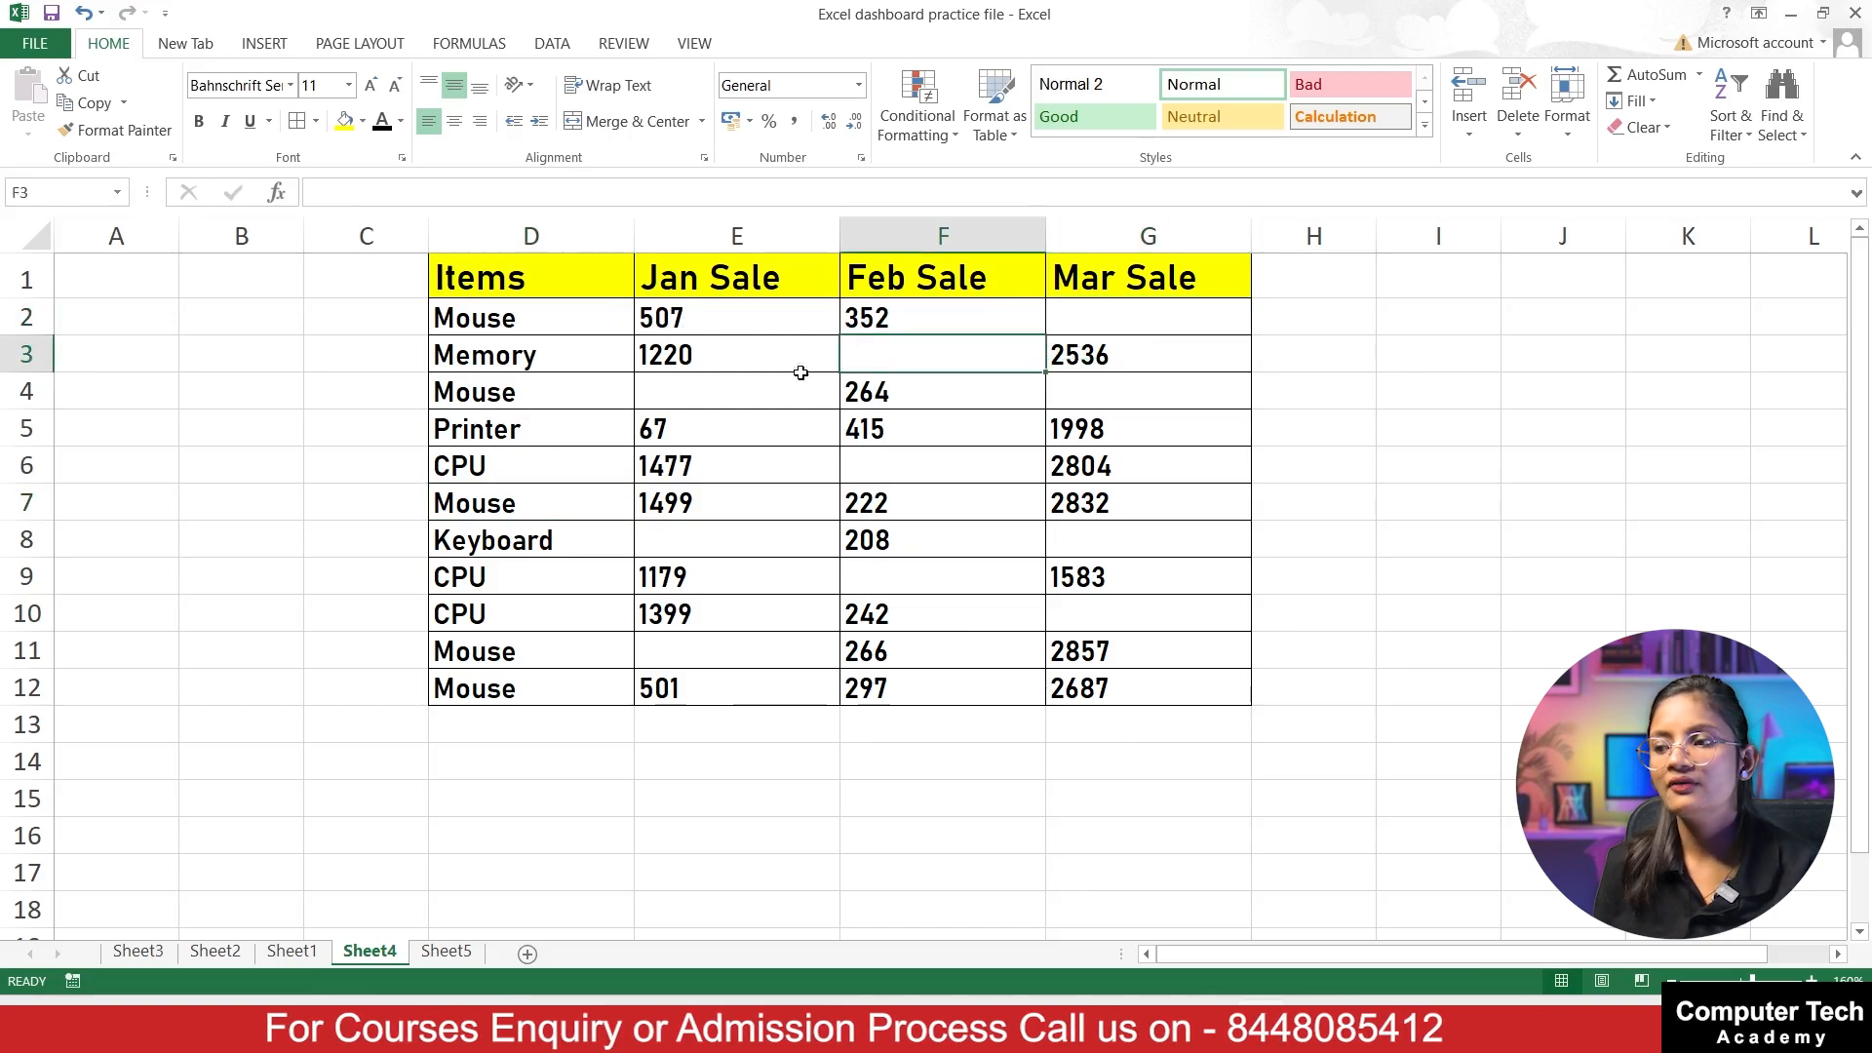
click(723, 389)
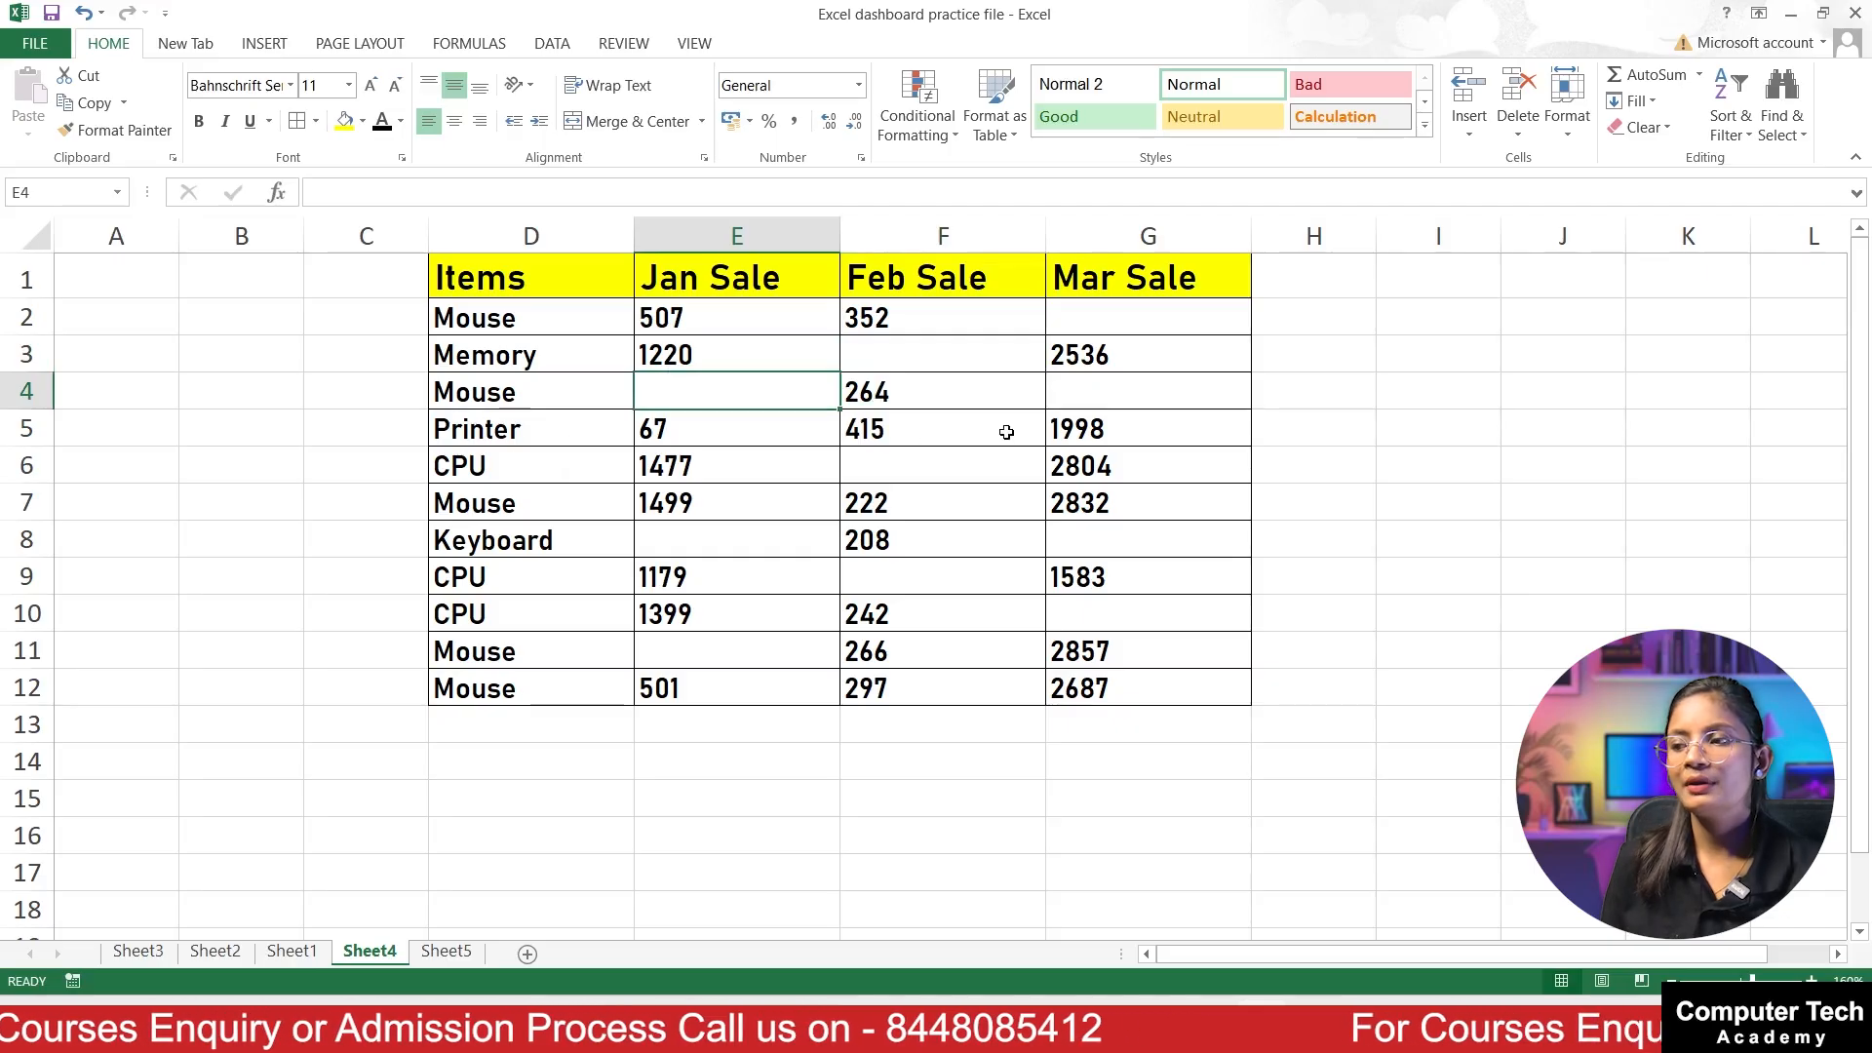
click(899, 461)
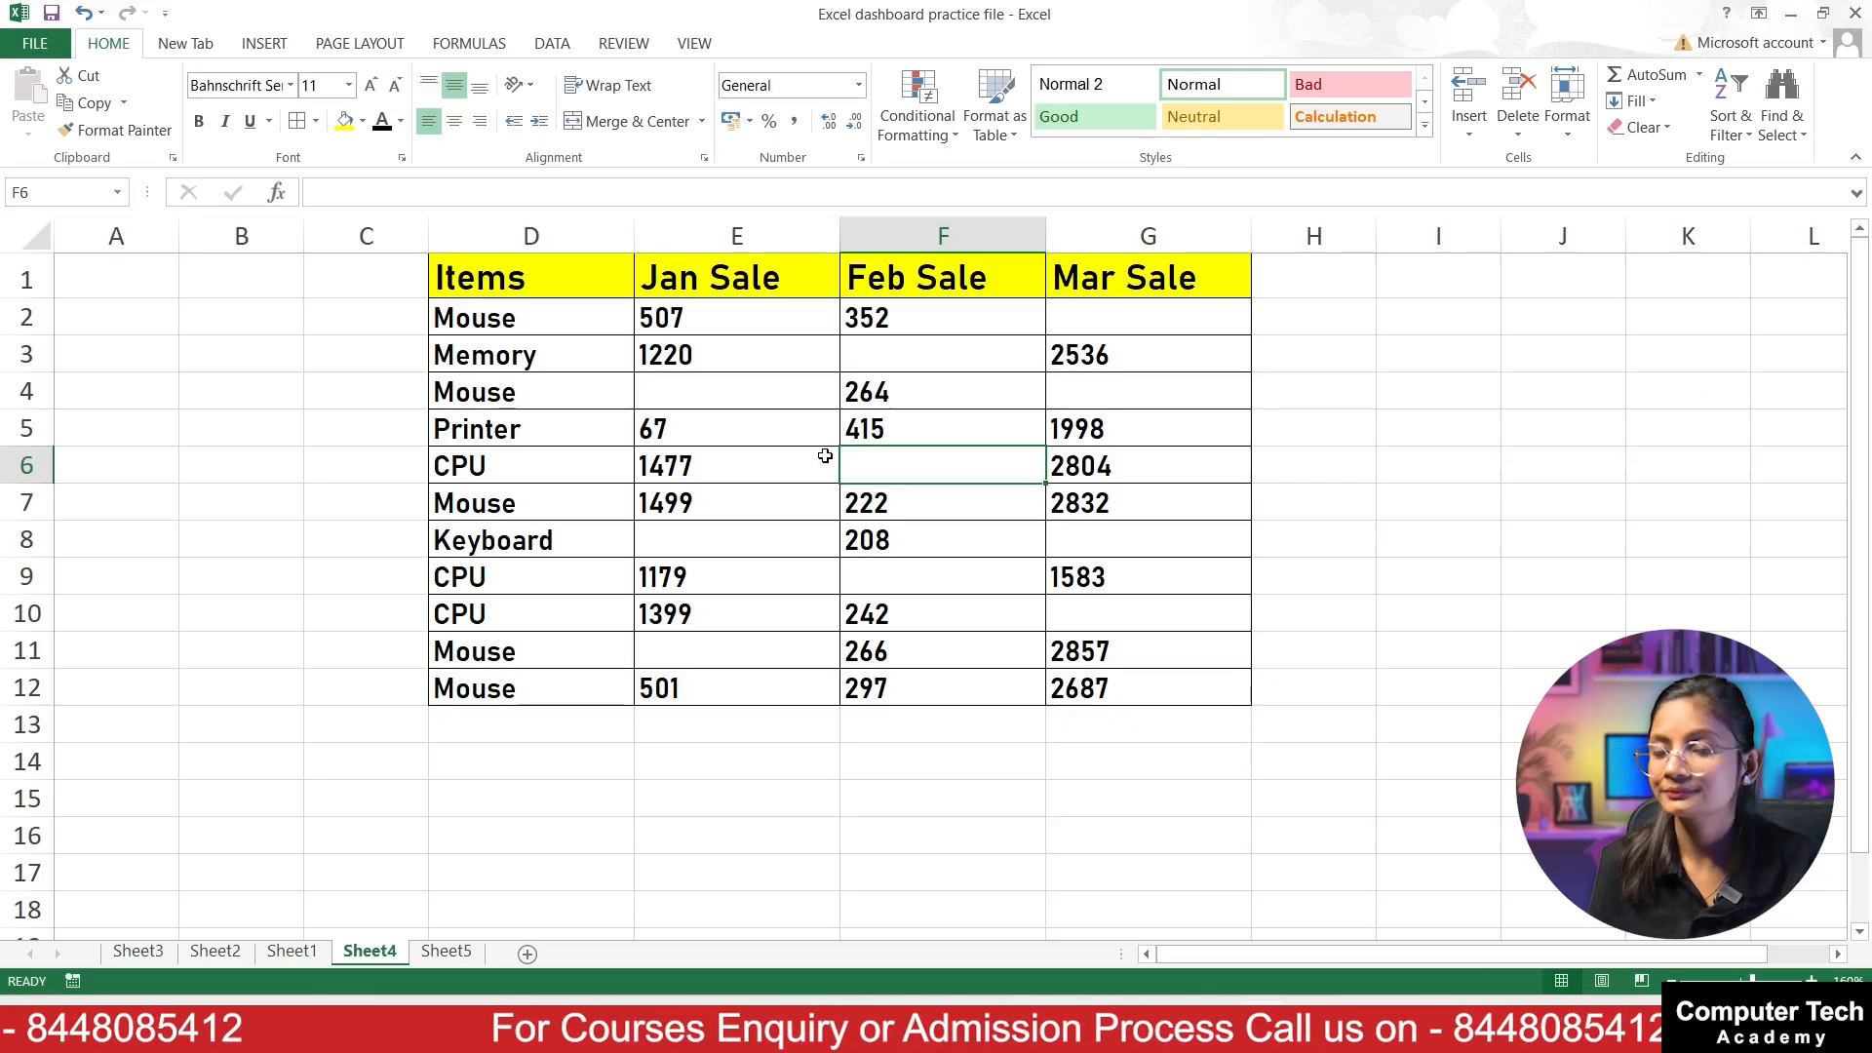
Step: Enter Na in the blank Jan Sale cell E4
click(682, 385)
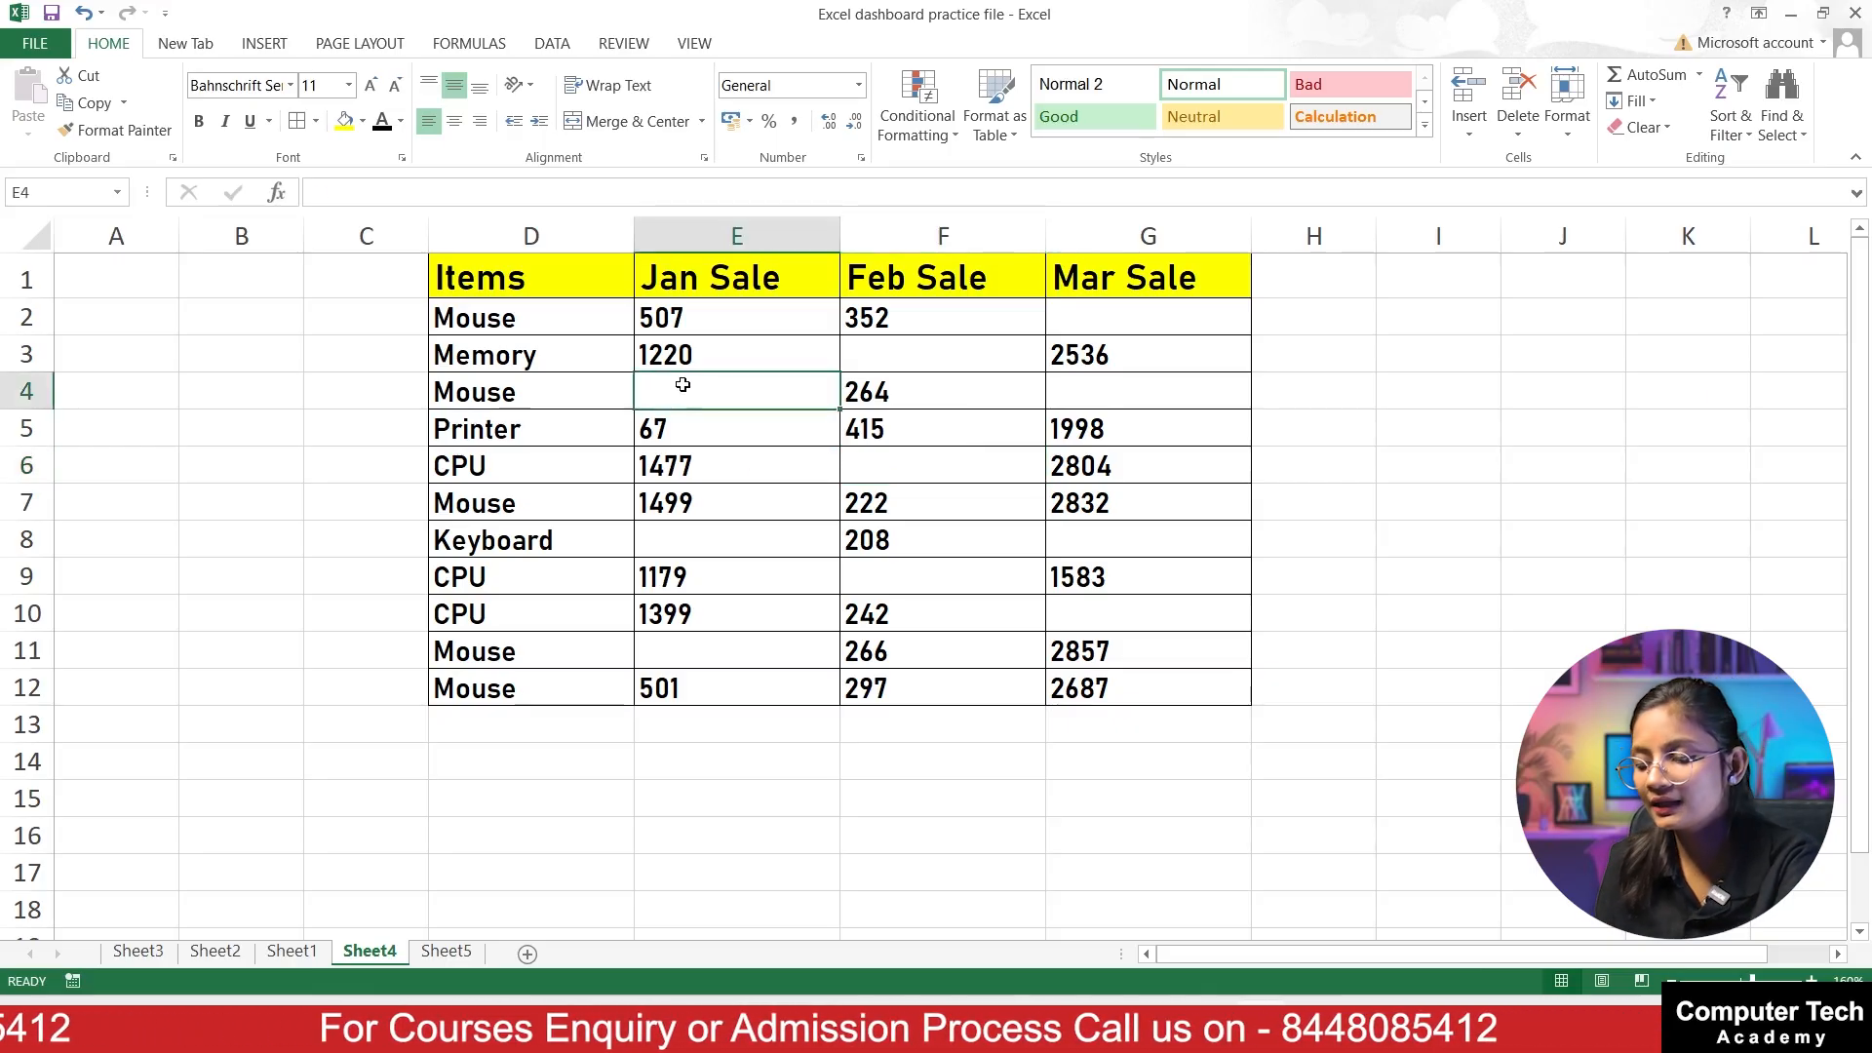
text(Na)
click(727, 404)
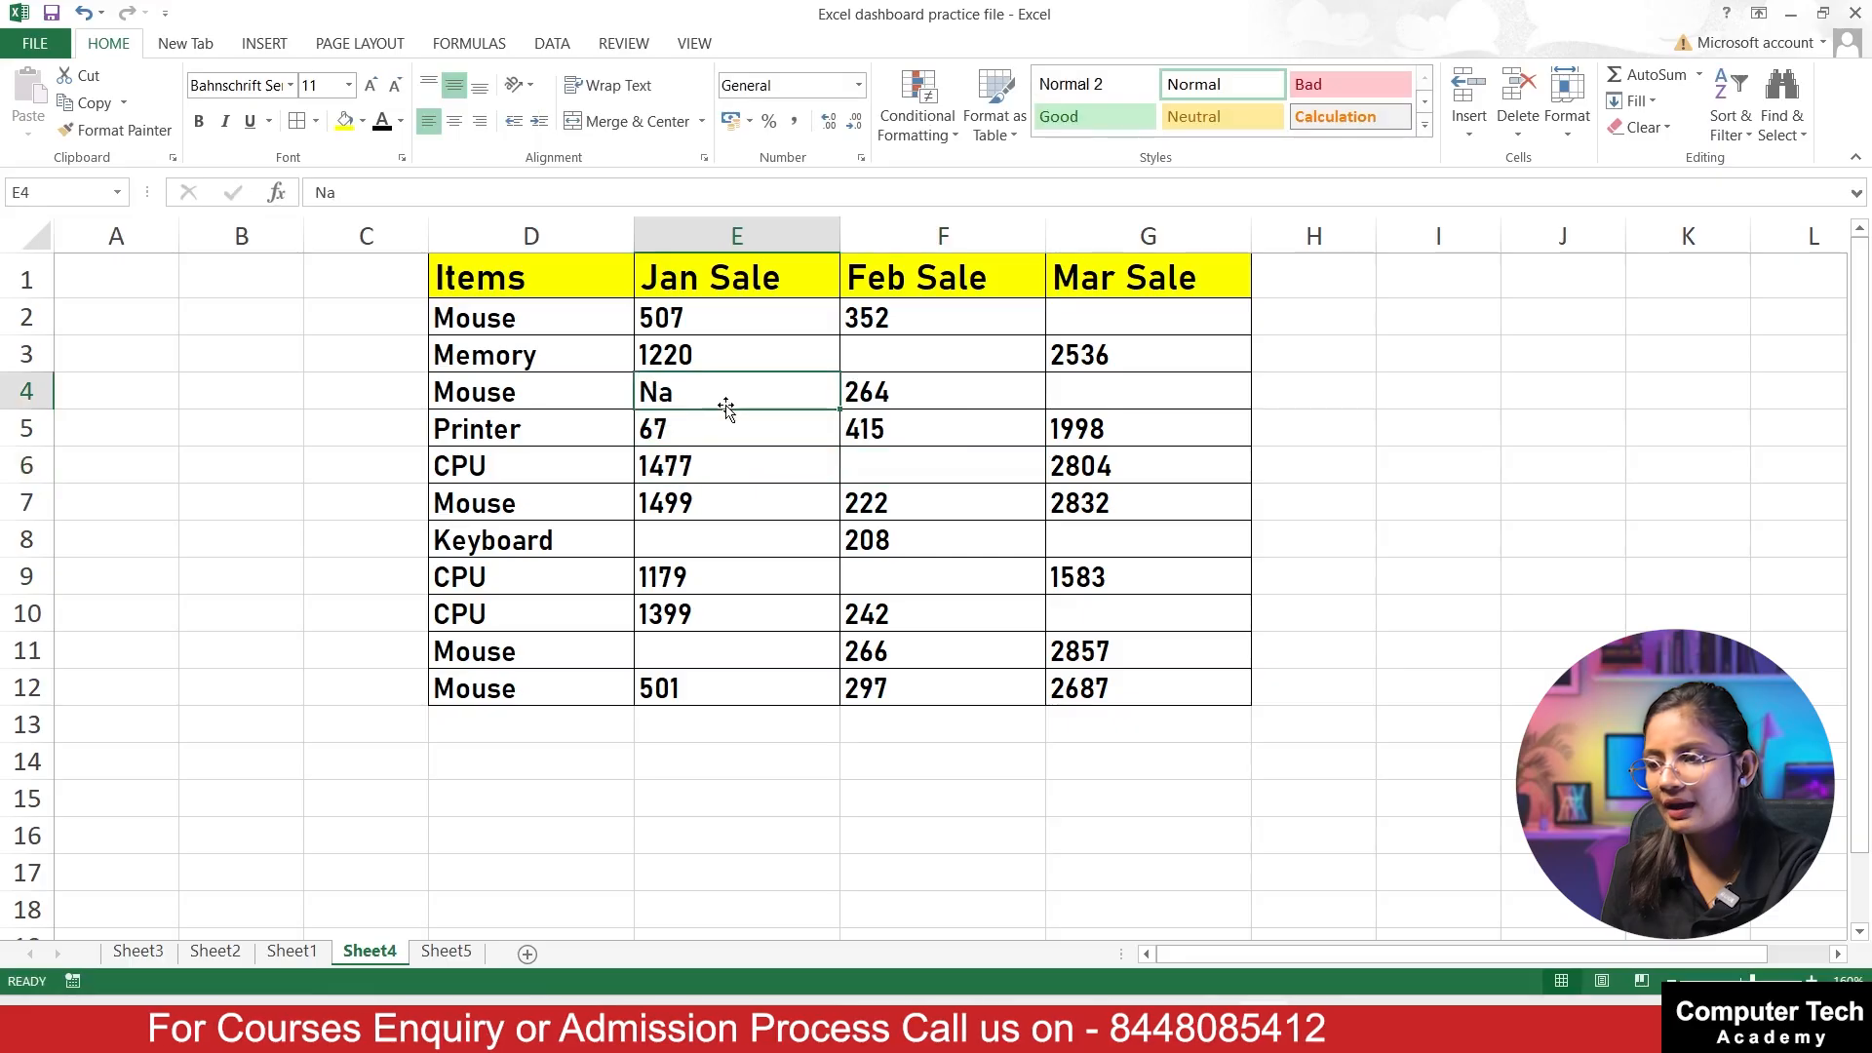
Step: Copy the Na entry from E4 into the blank Jan Sale cells E8 and E11
key(ctrl+c)
click(714, 553)
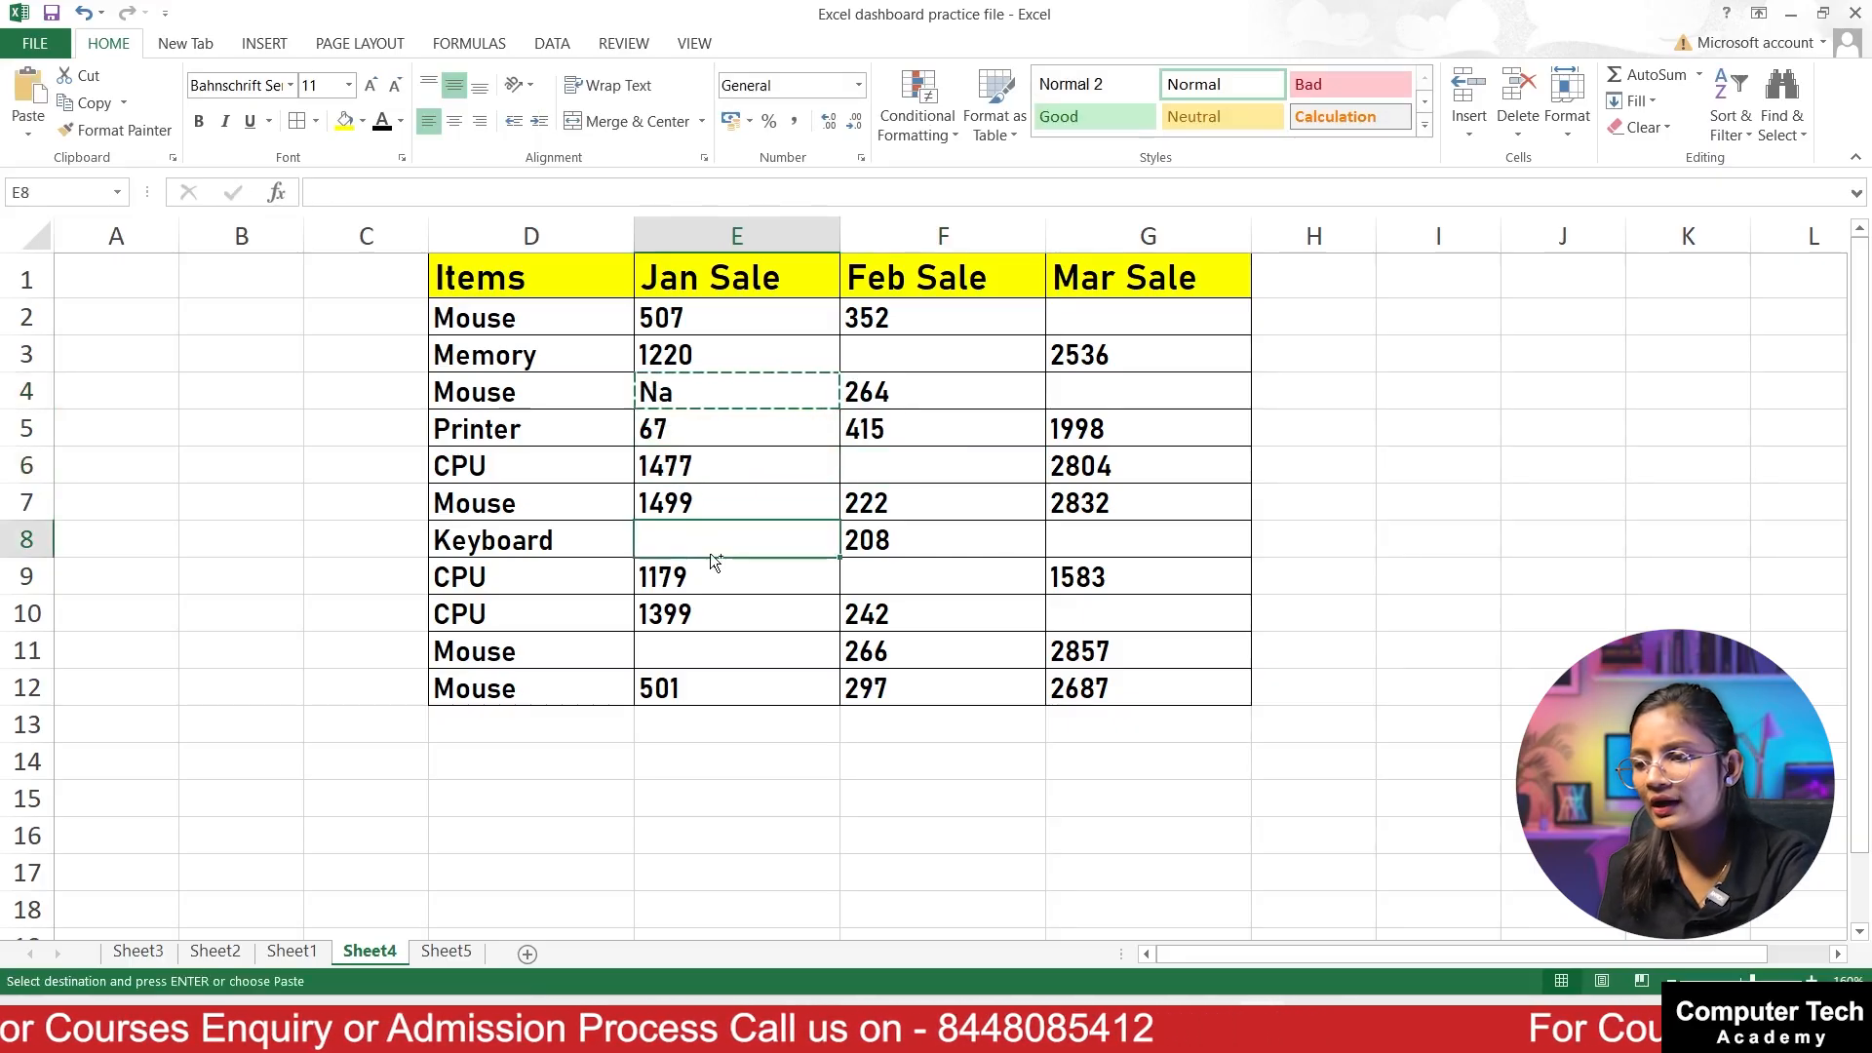
key(ctrl+v)
click(727, 649)
key(ctrl+v)
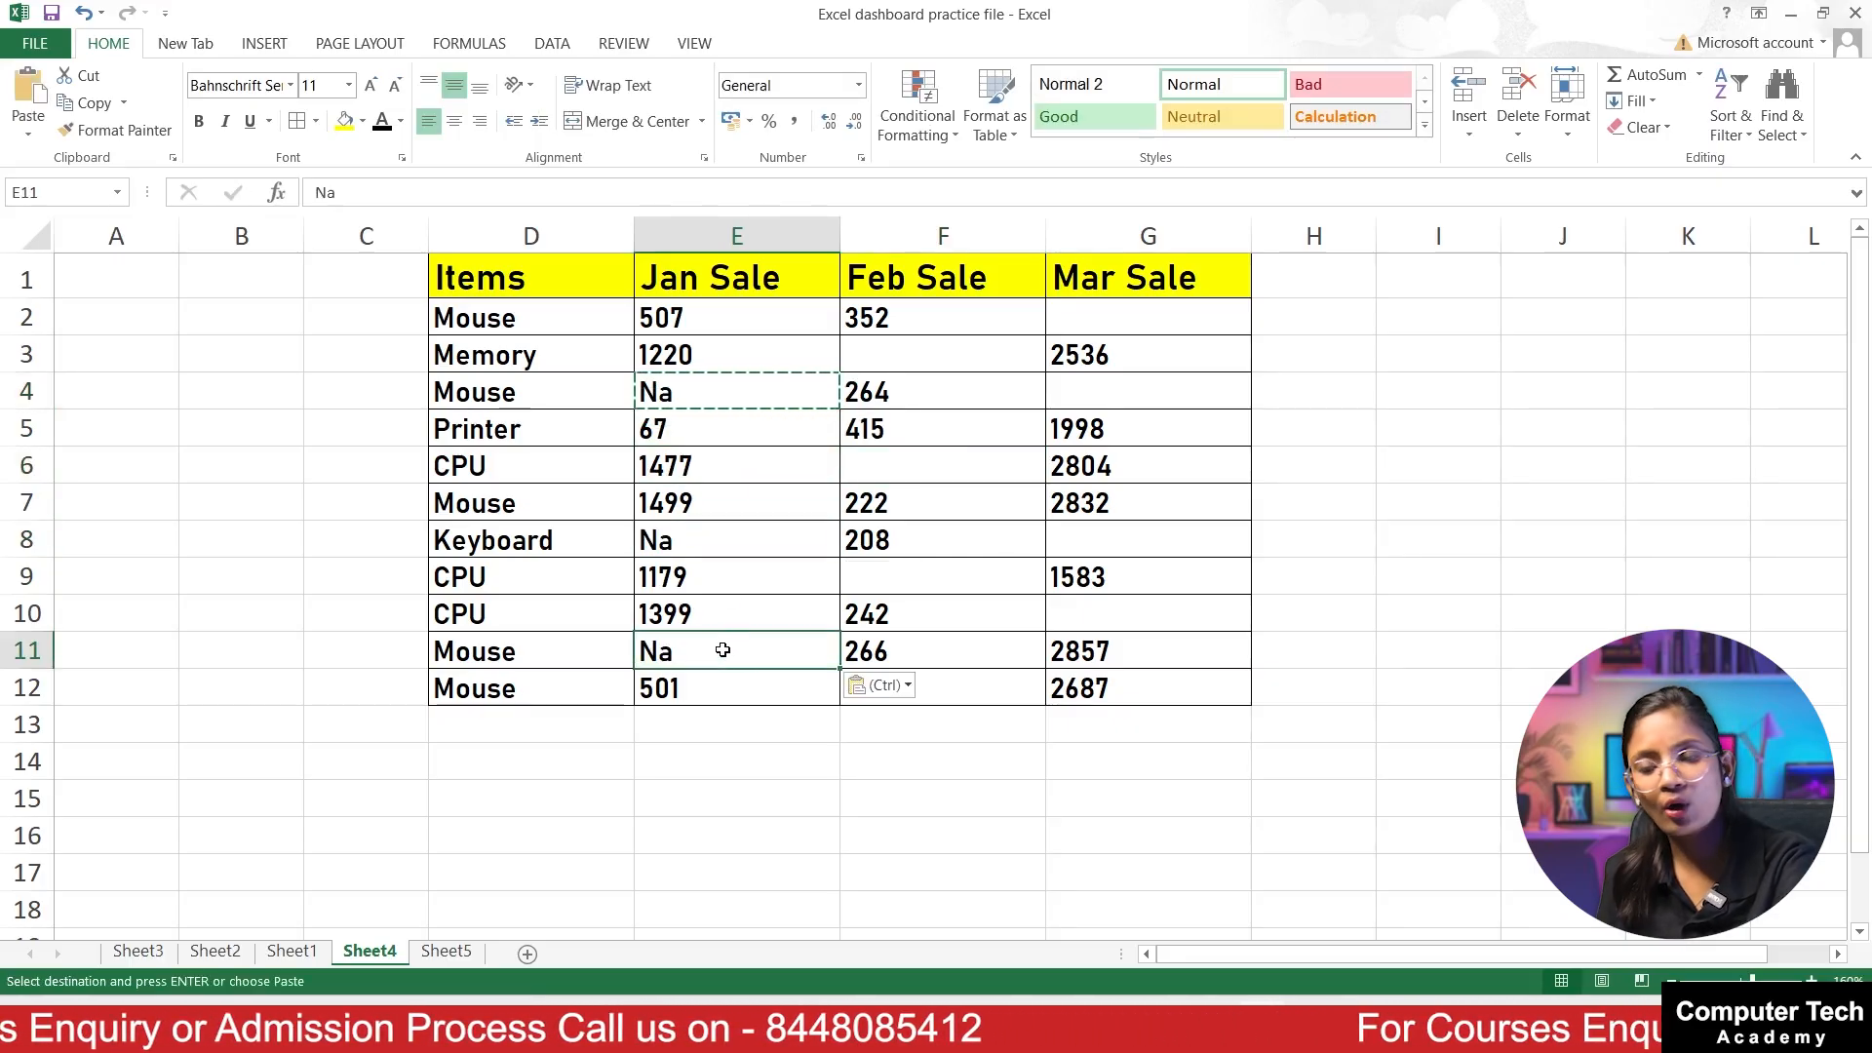
Step: Undo the Na entries in the Jan Sale cells E11, E8 and E4
key(ctrl+z)
key(ctrl+z)
key(ctrl+z)
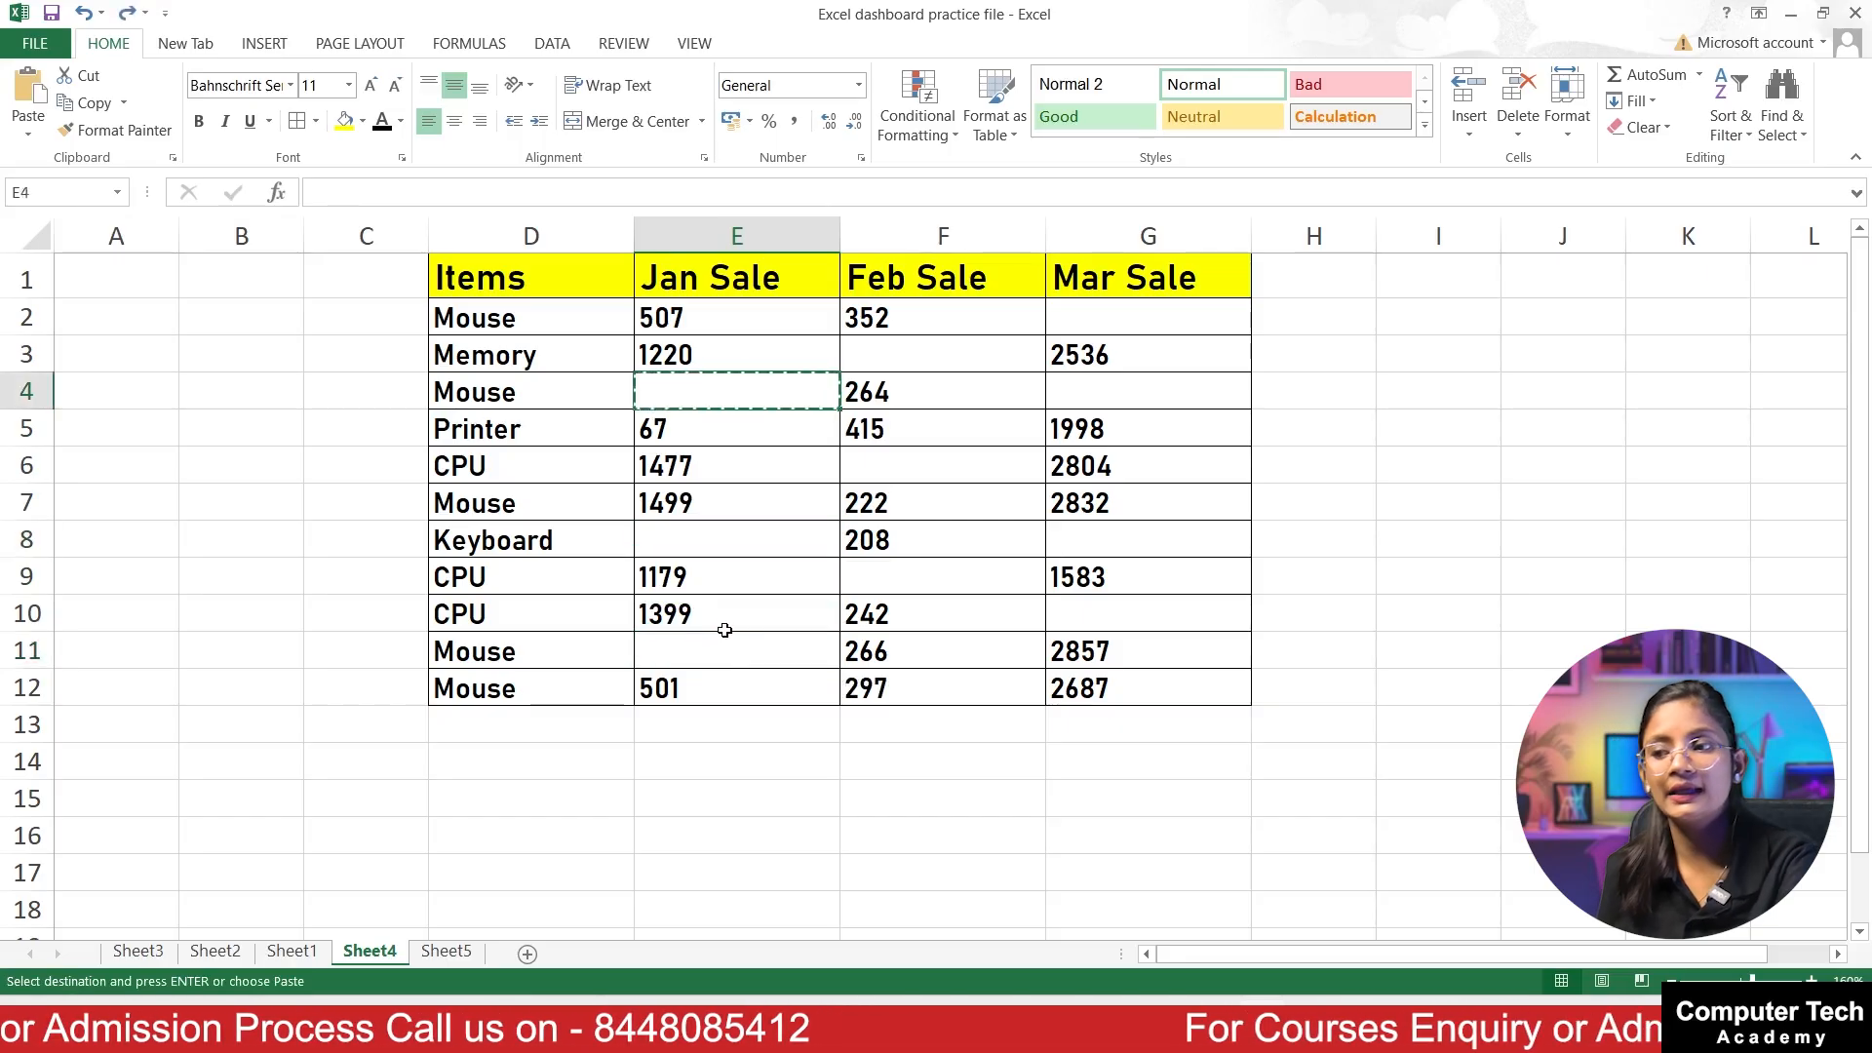
Step: Select all the blank Jan, Feb and Mar Sale cells together and fill them with NA in a single entry
click(774, 470)
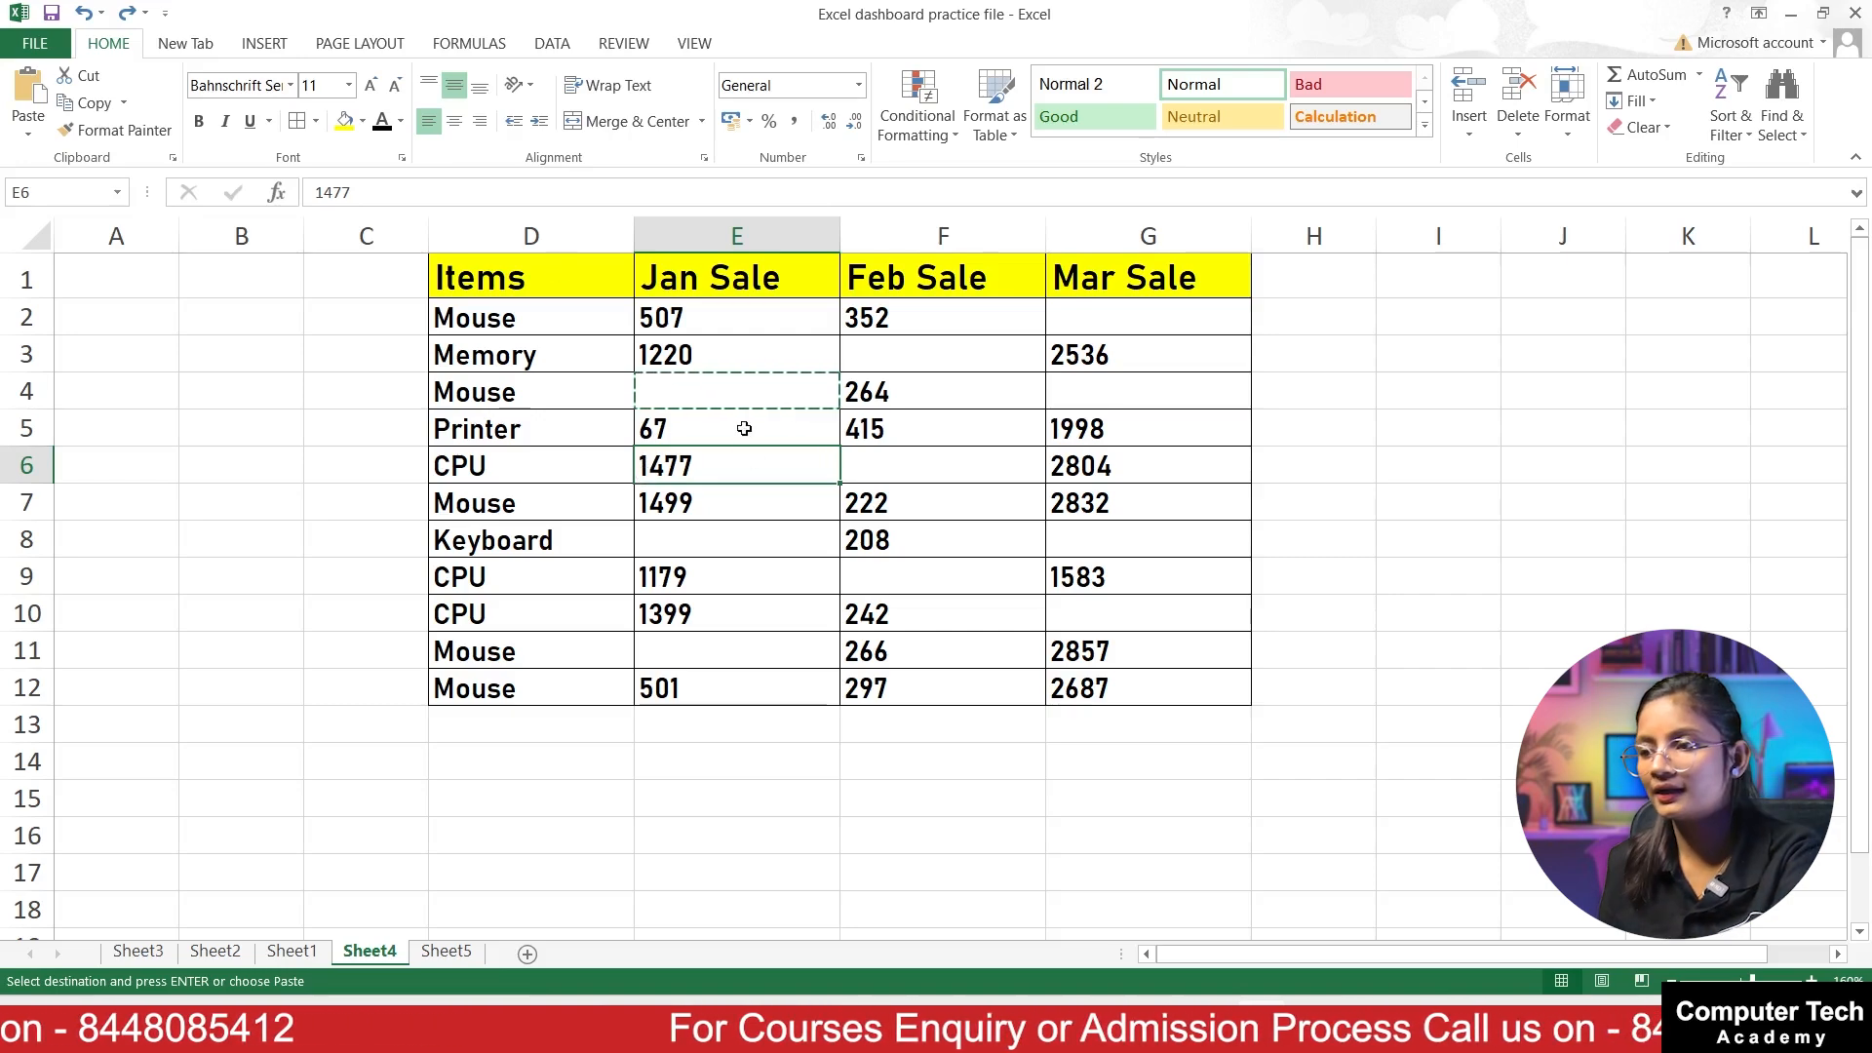
click(729, 389)
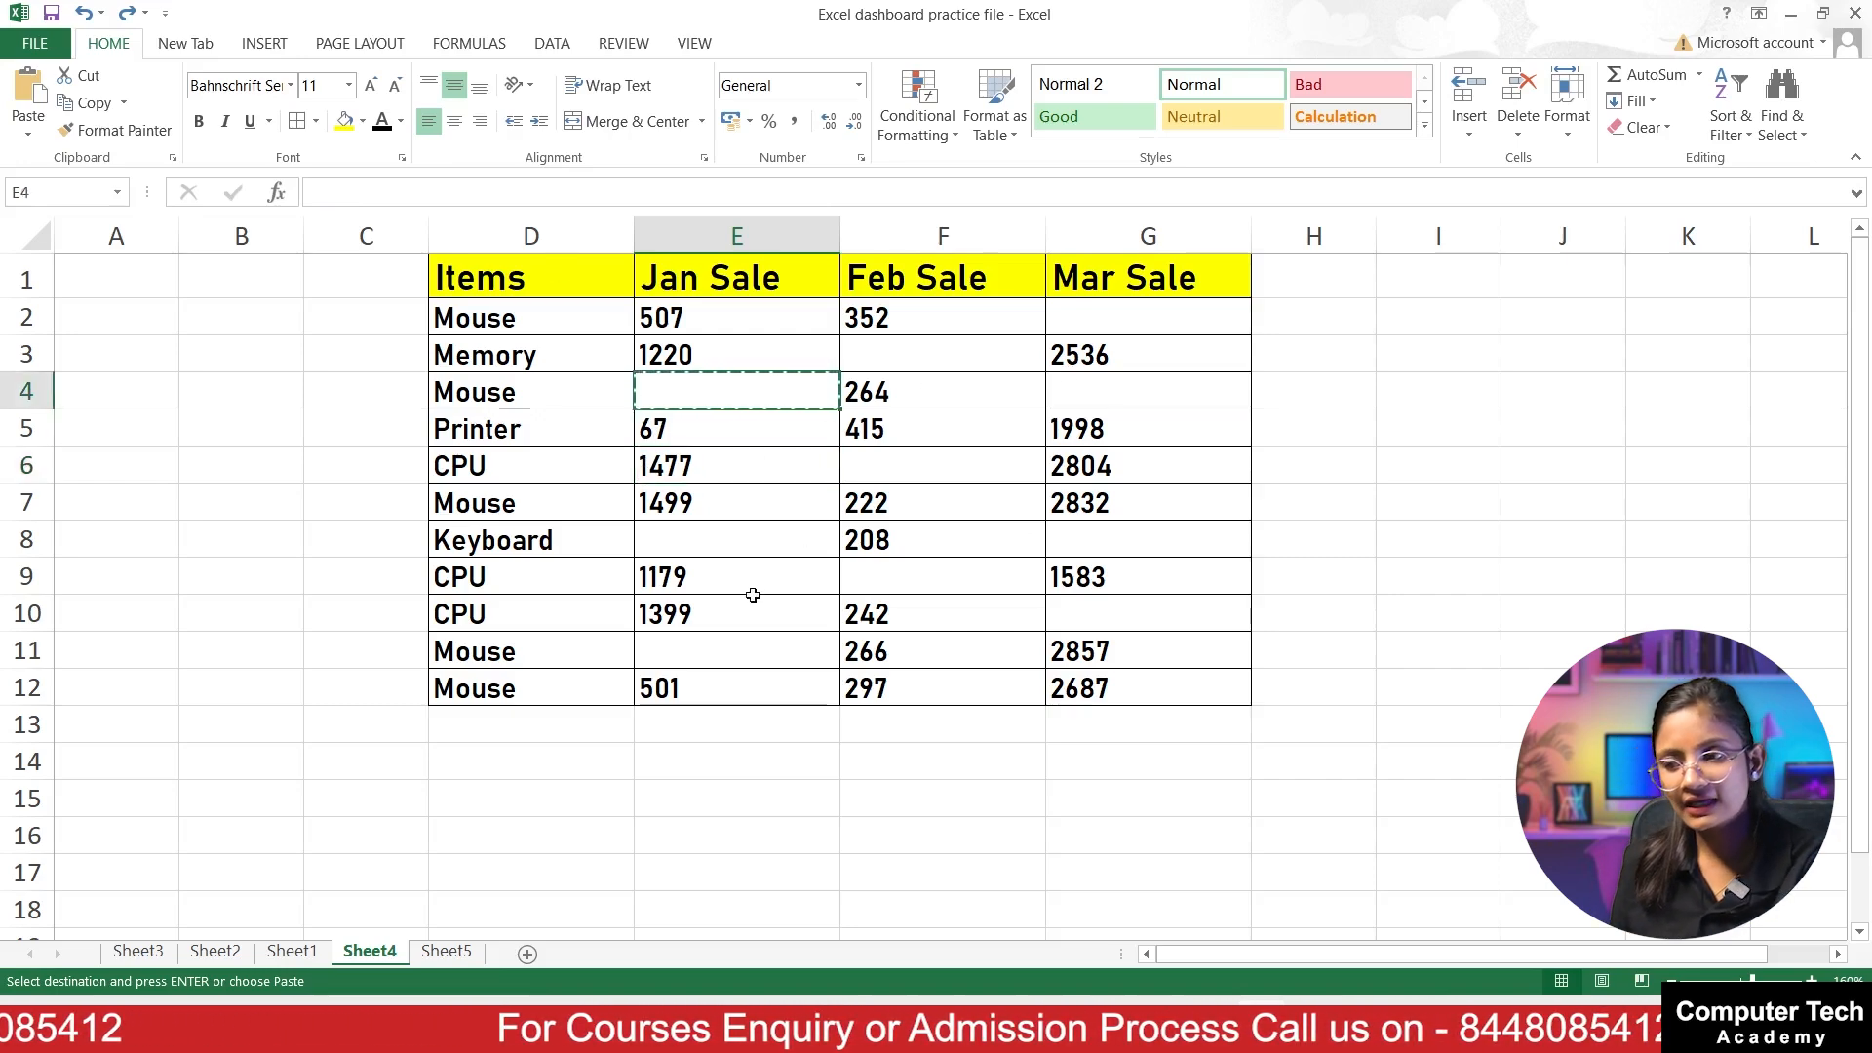
ctrl+click(701, 549)
ctrl+click(705, 660)
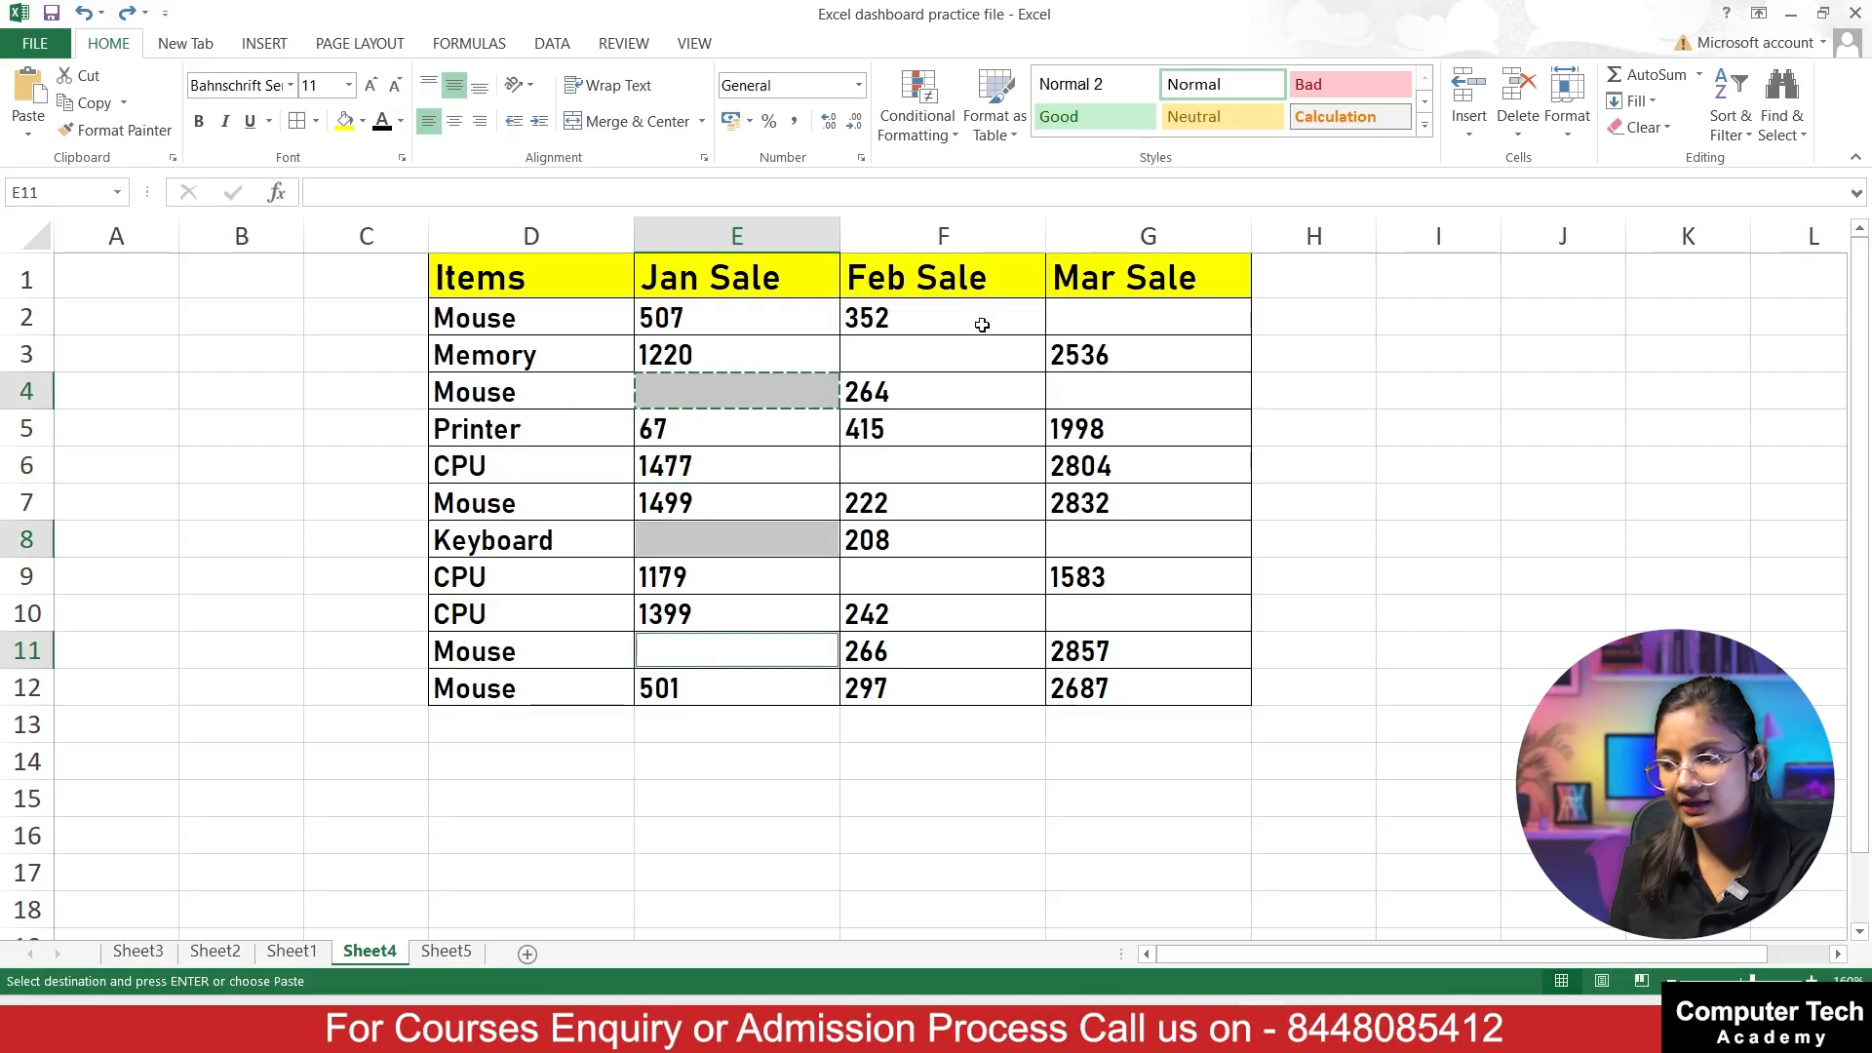
ctrl+click(925, 345)
ctrl+click(914, 468)
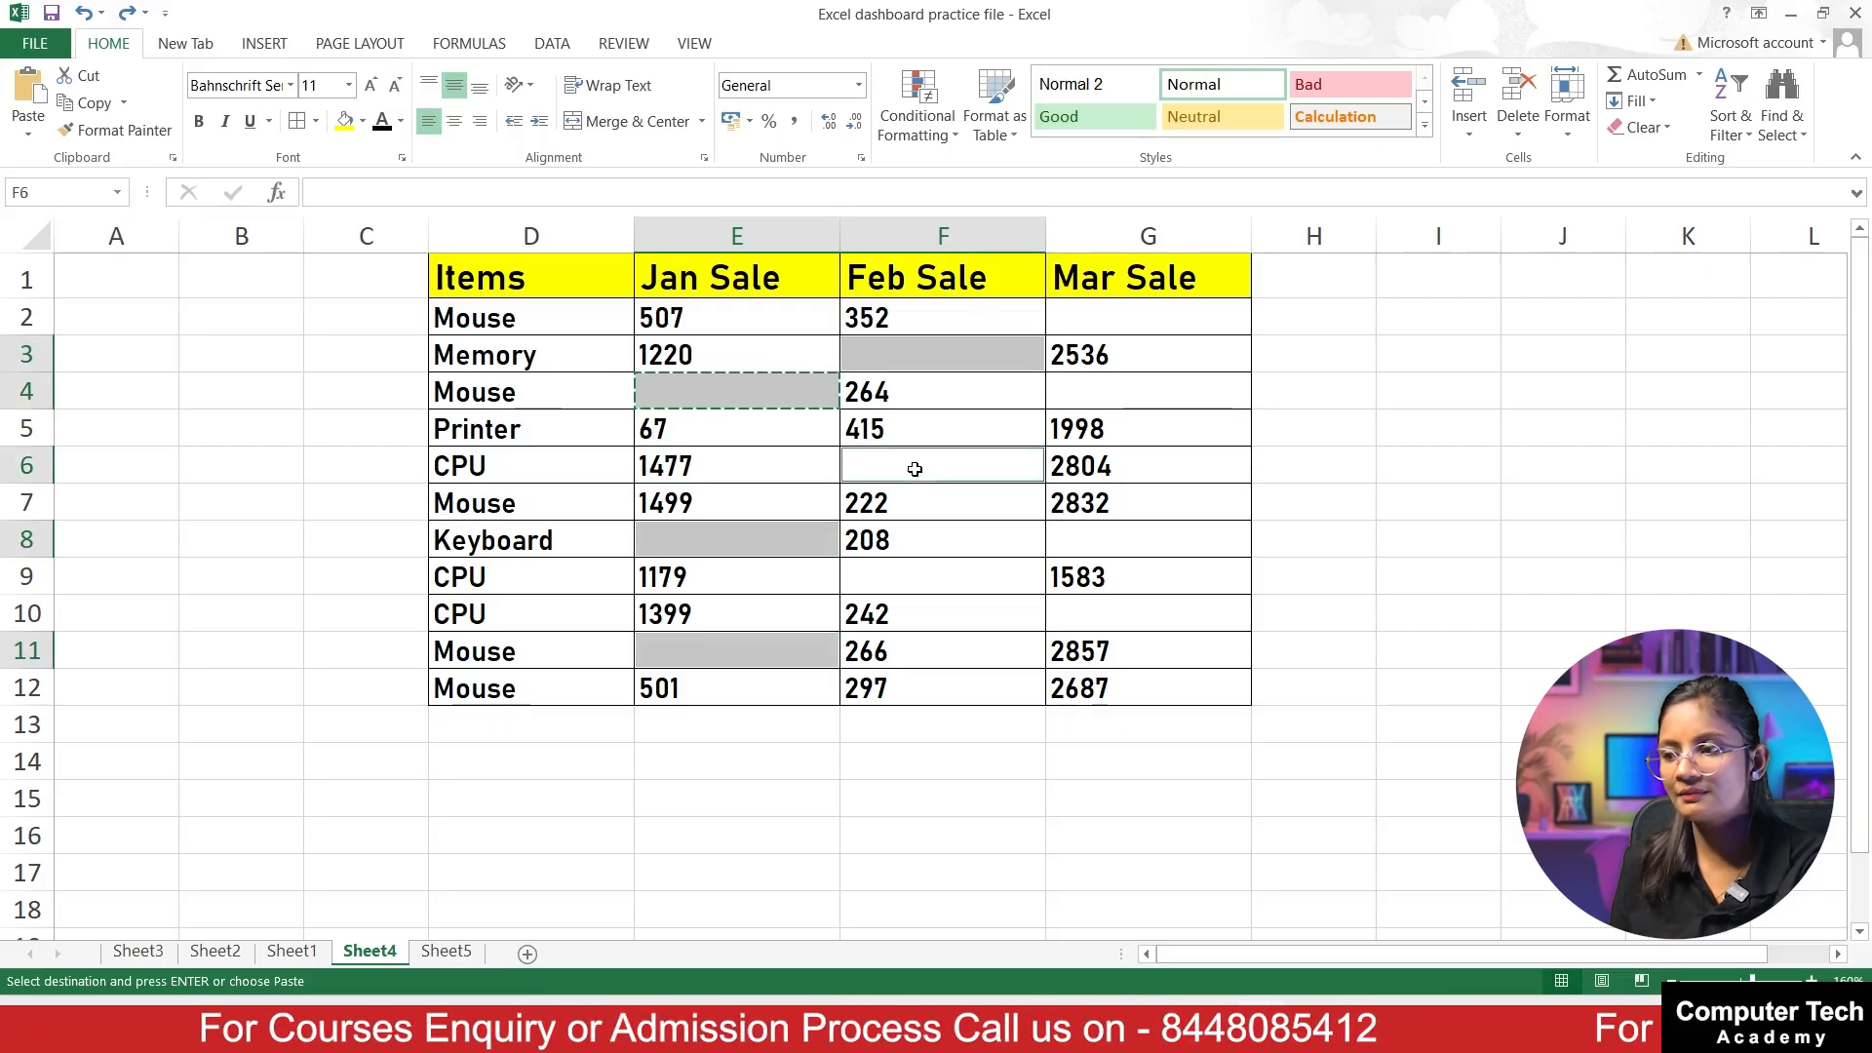
ctrl+click(908, 575)
ctrl+click(1085, 319)
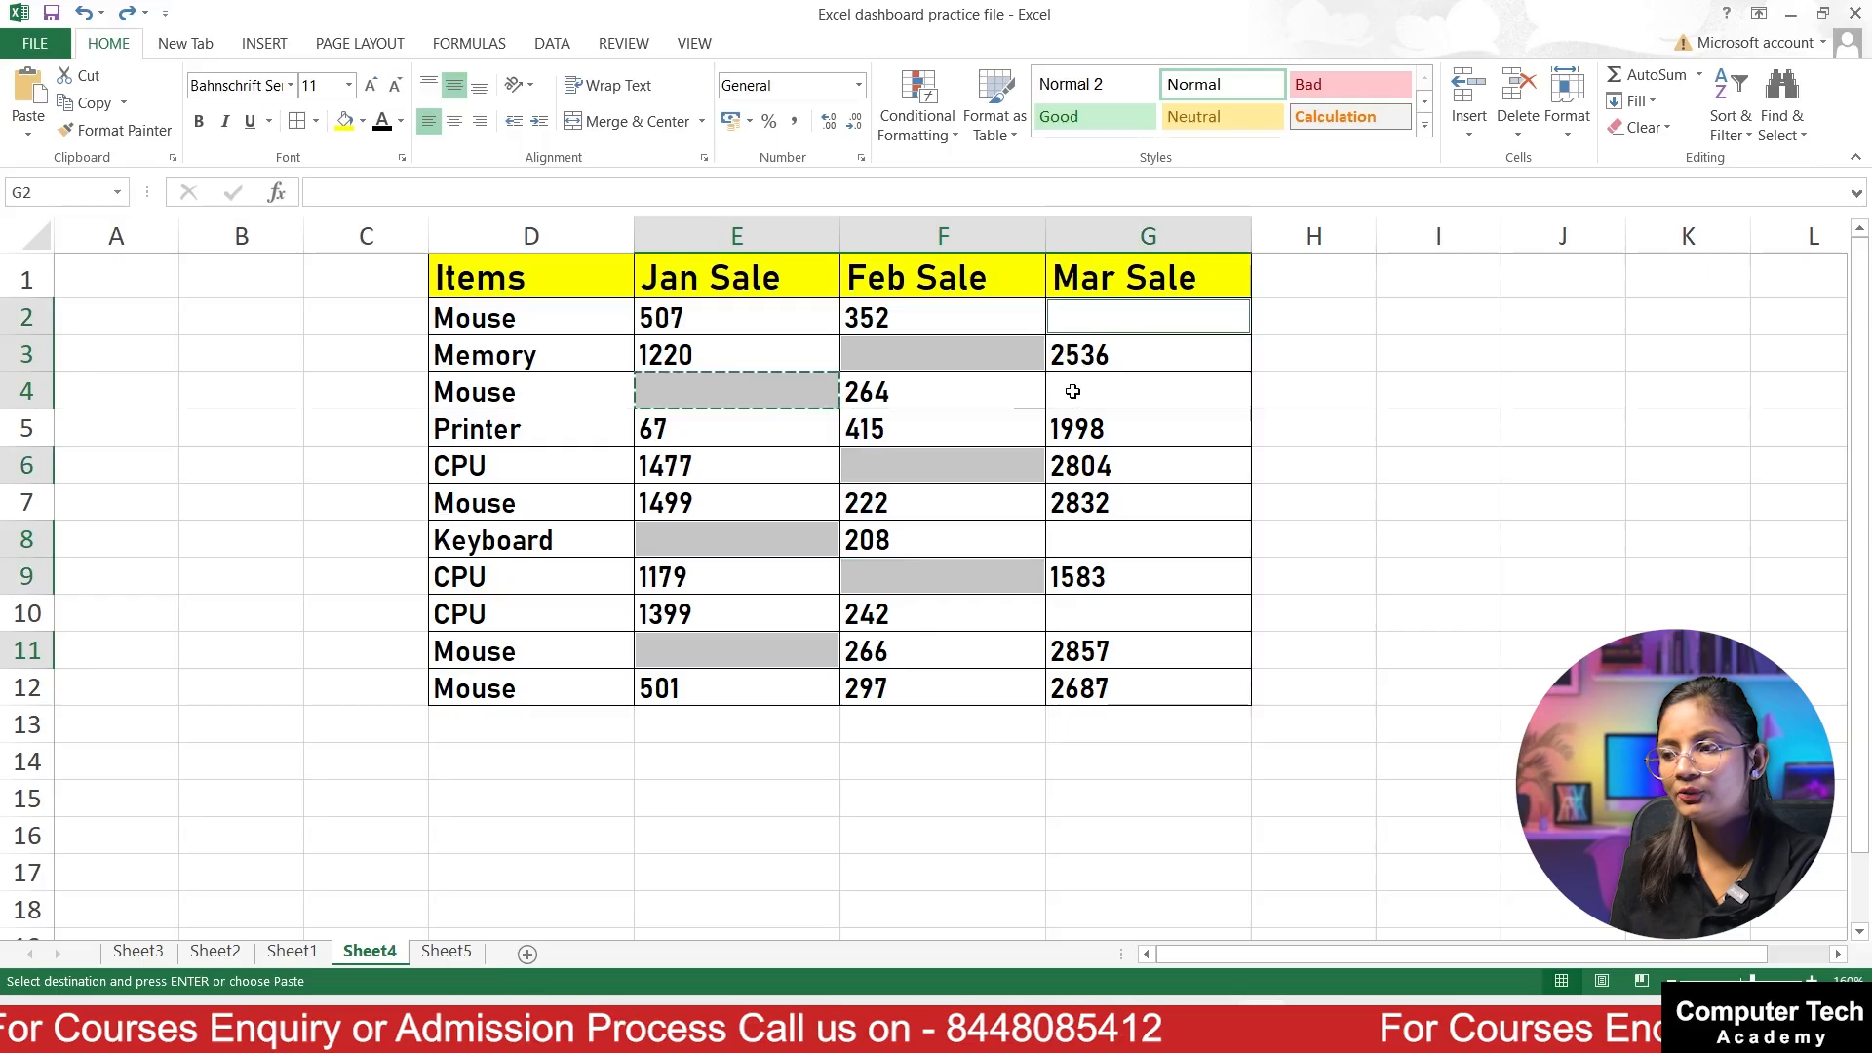
ctrl+click(1075, 390)
ctrl+click(1083, 538)
ctrl+click(1080, 612)
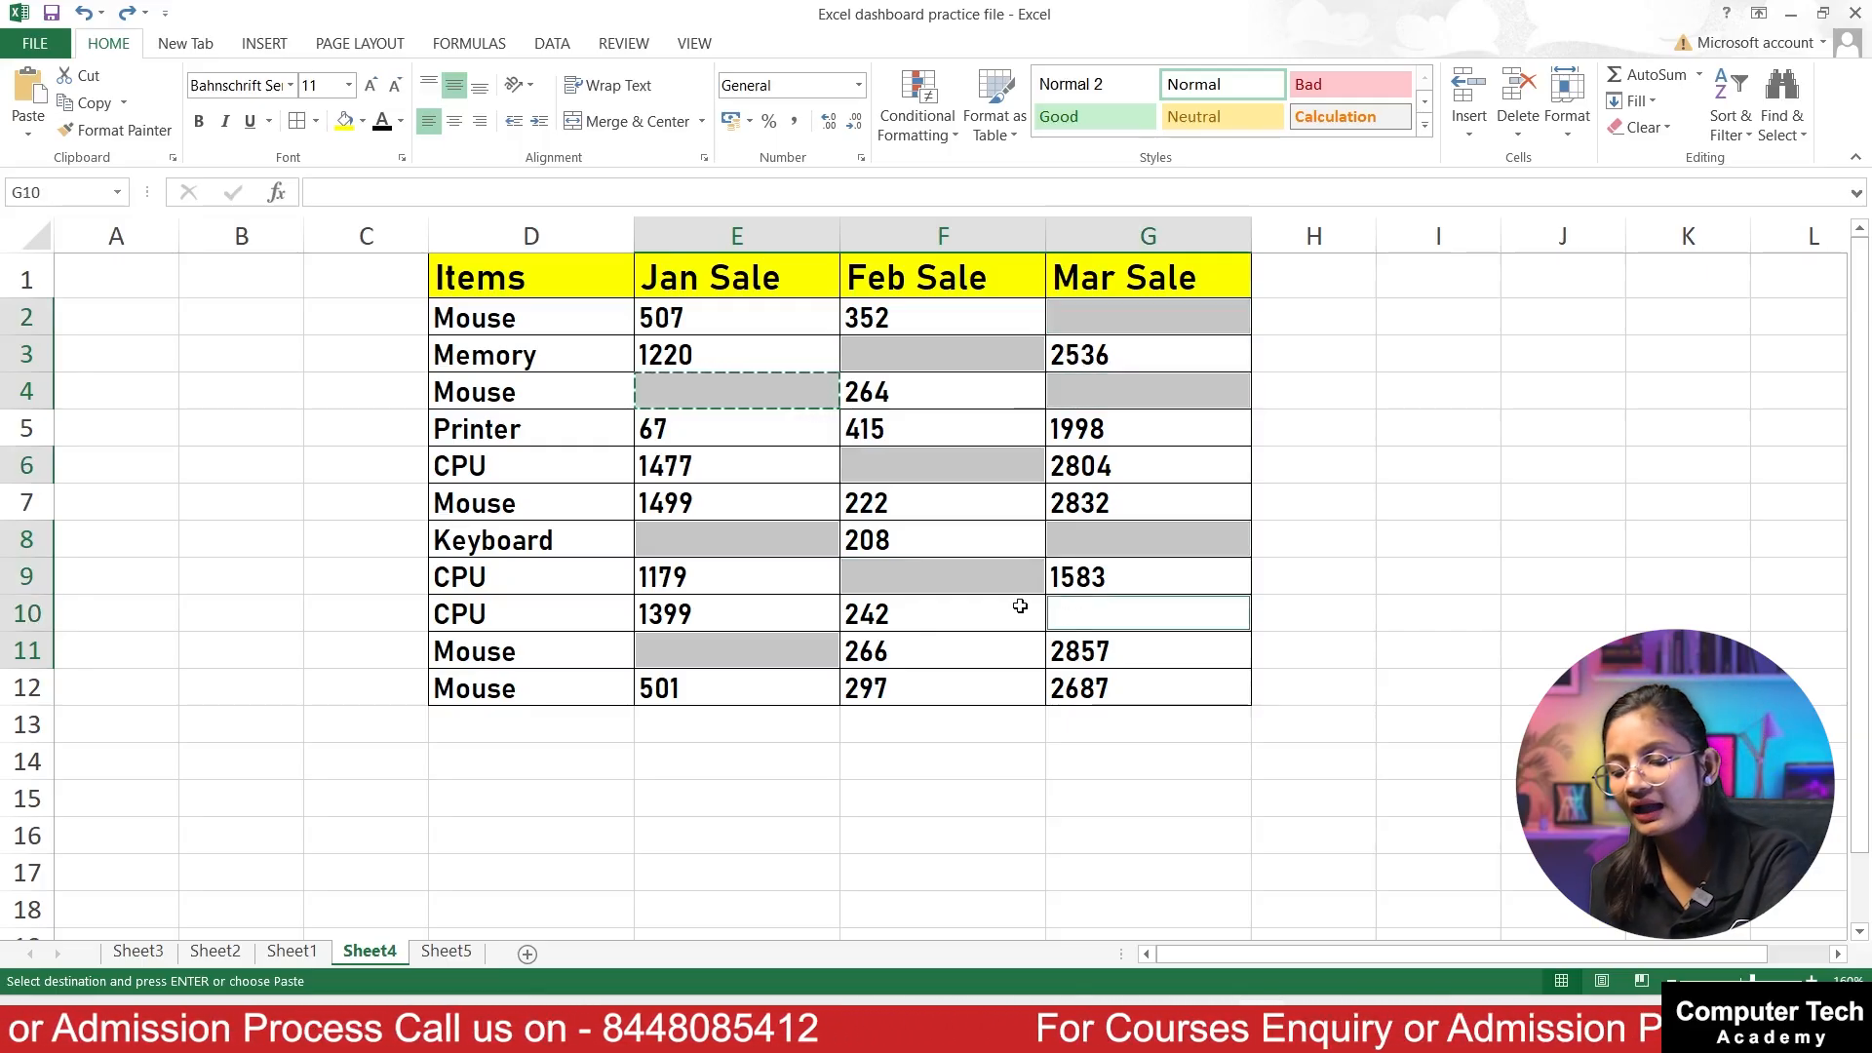
text(NA)
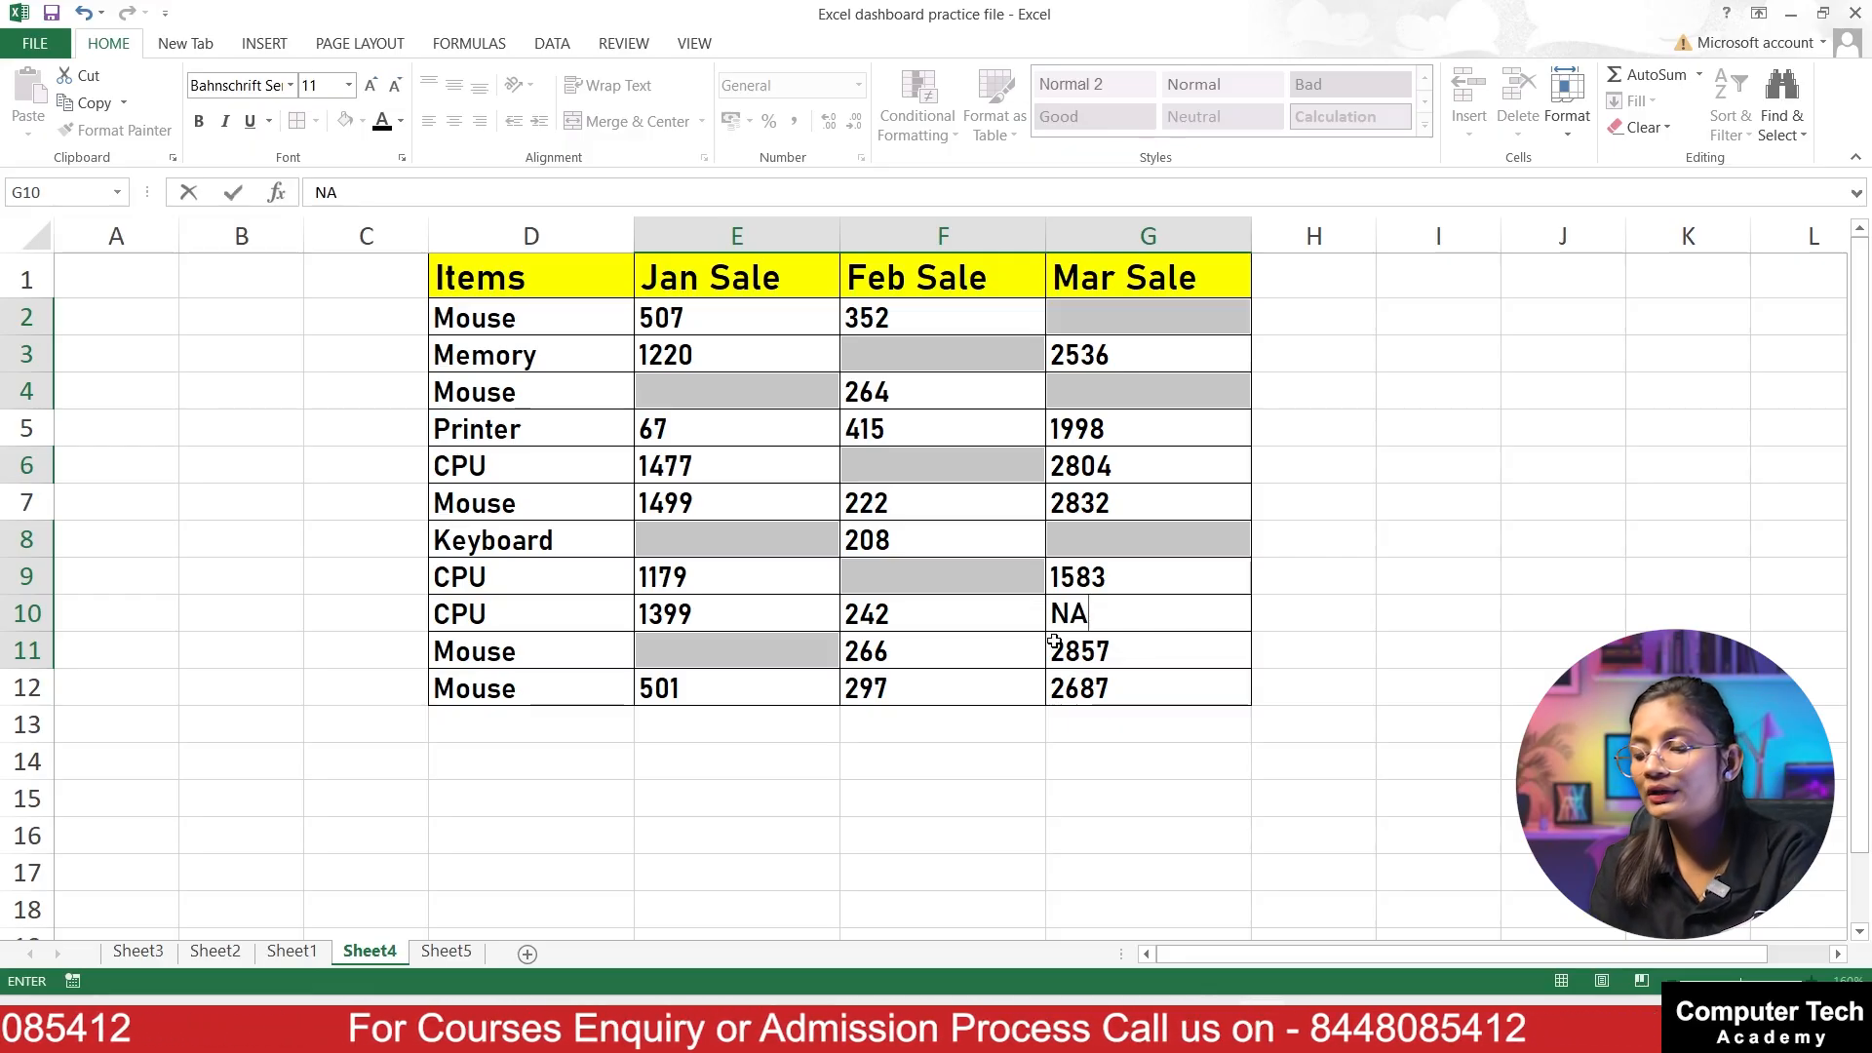
key(ctrl+Return)
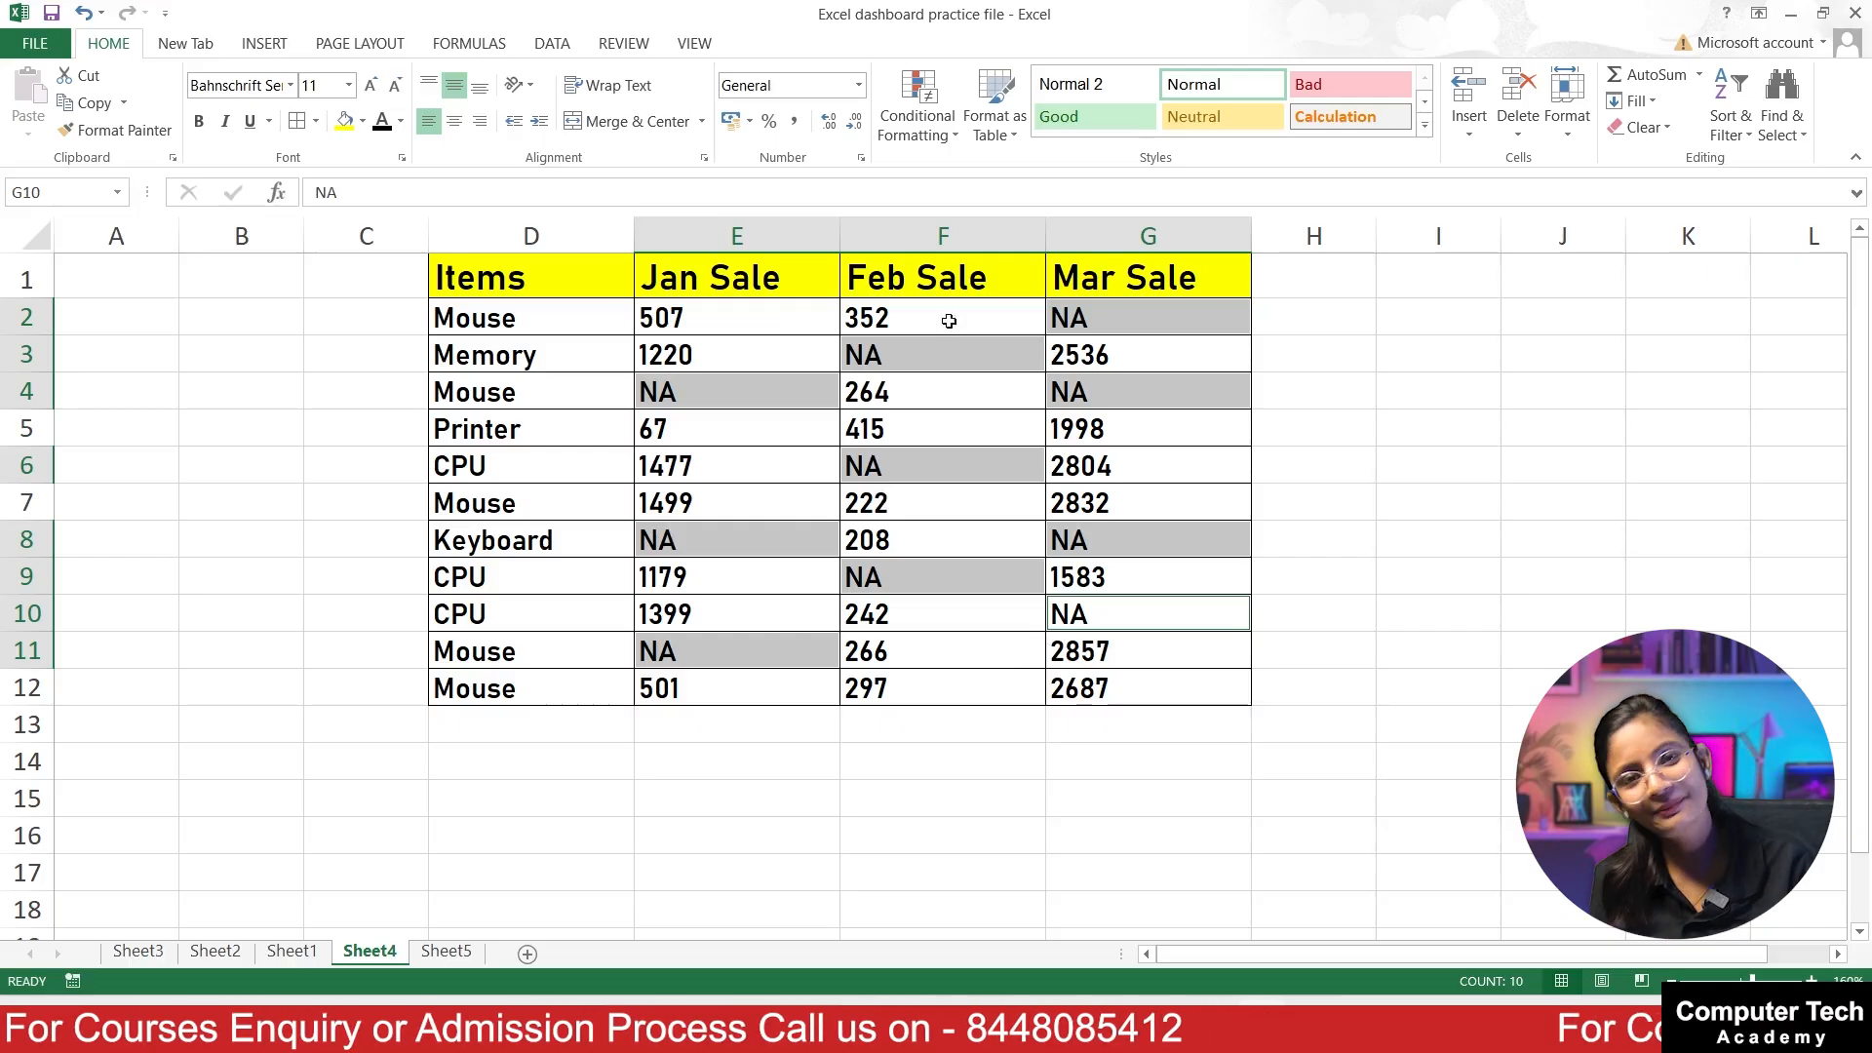
Step: Set the font color of the selected NA cells to the standard red and deselect them
click(401, 121)
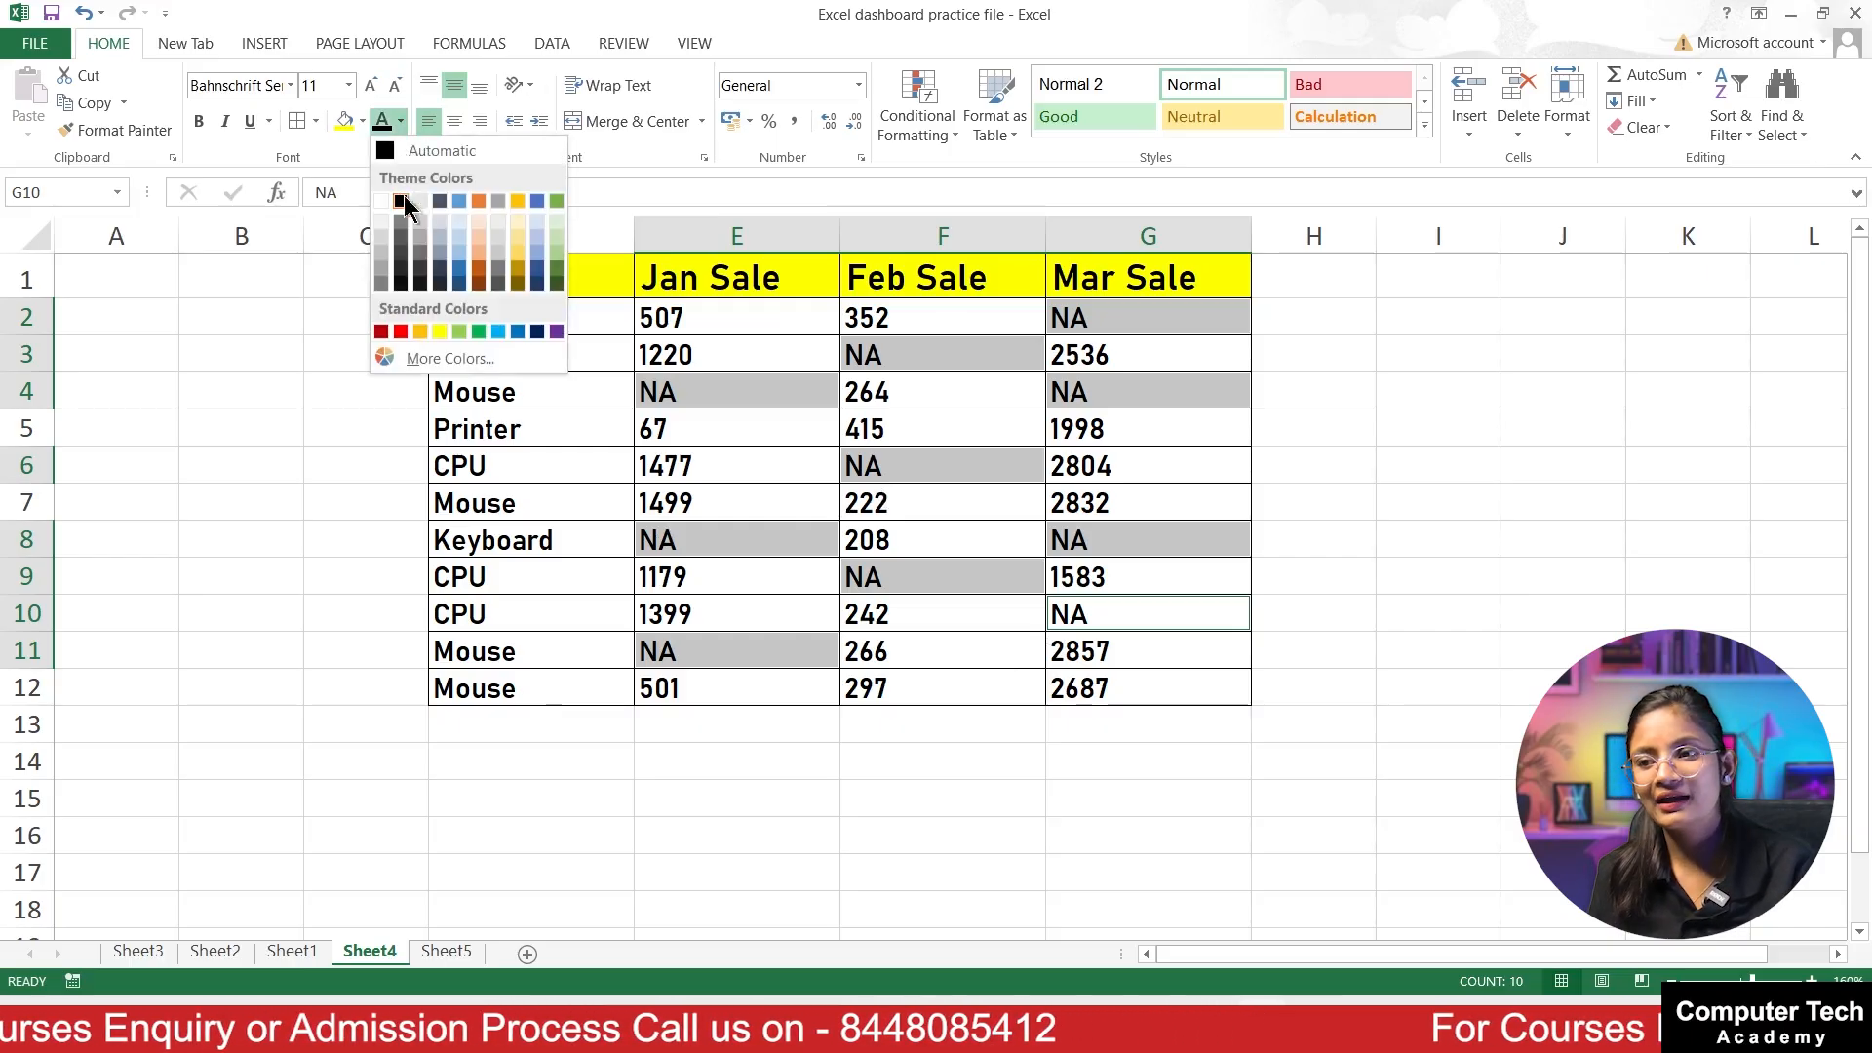
click(400, 332)
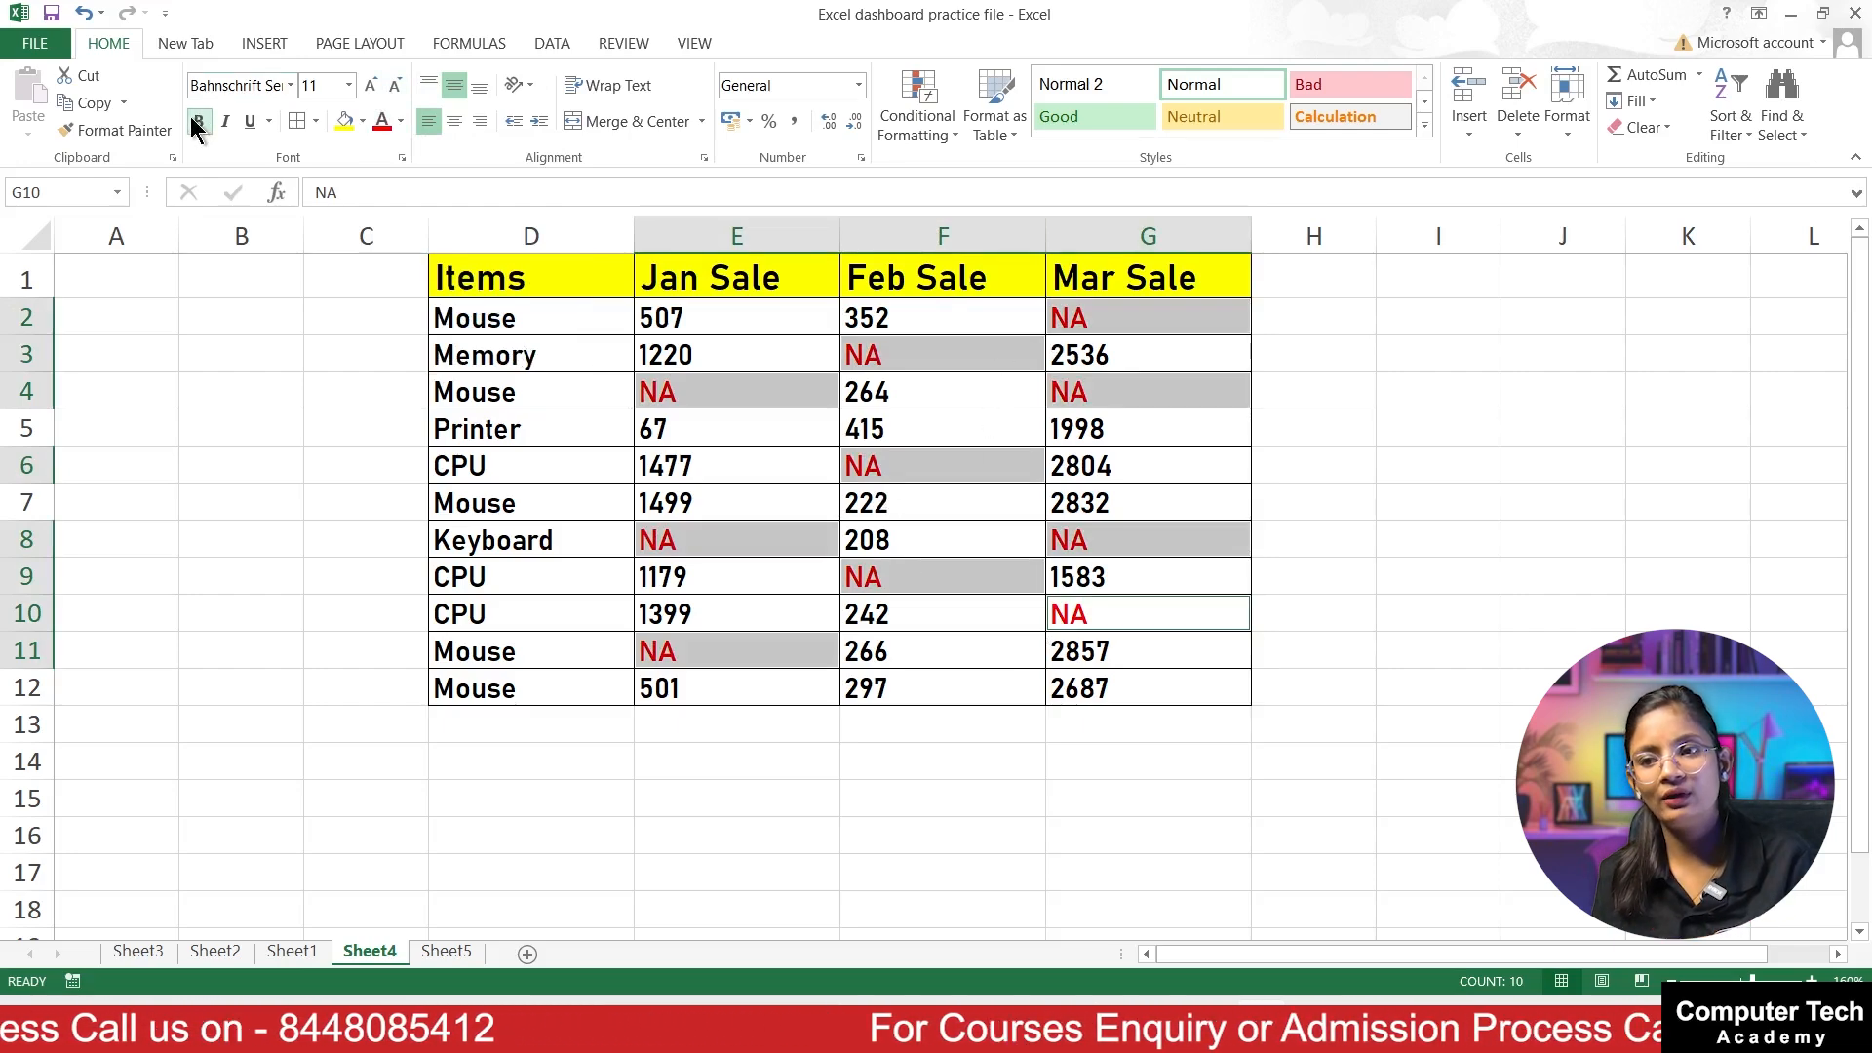
click(290, 86)
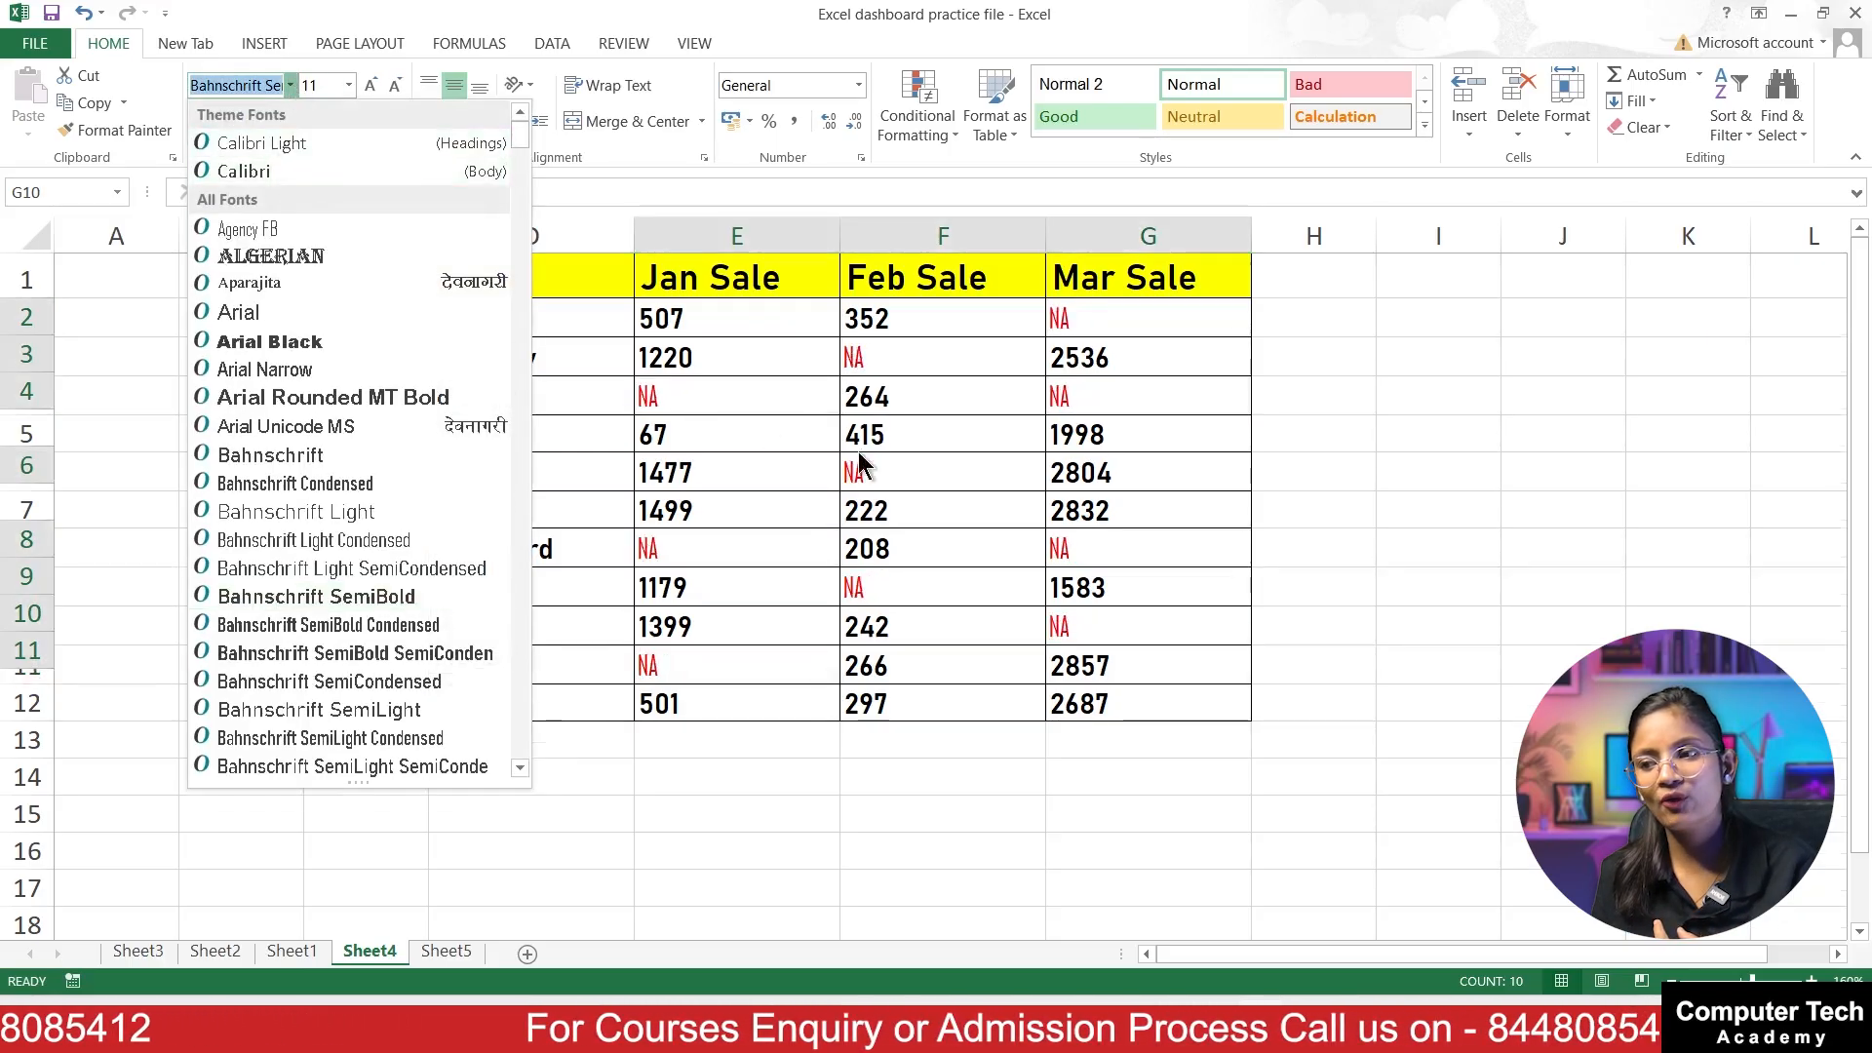
key(Escape)
click(1170, 488)
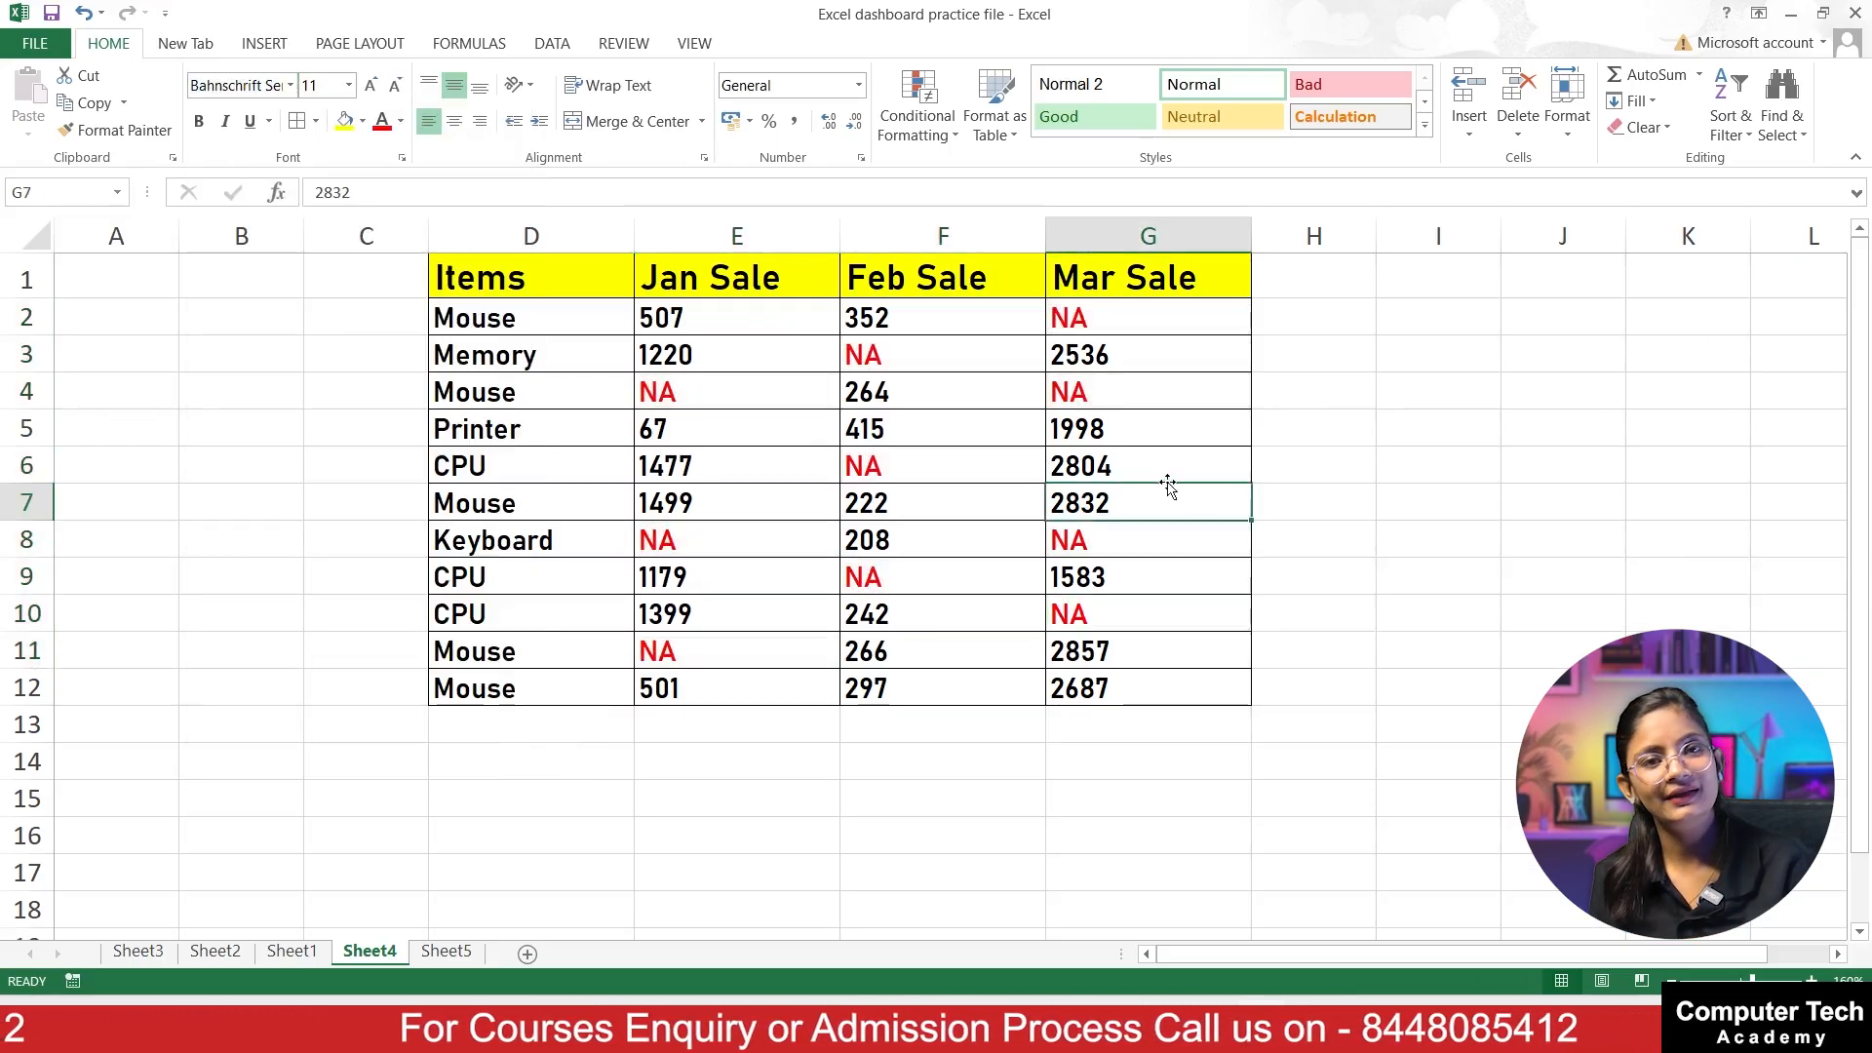
click(784, 482)
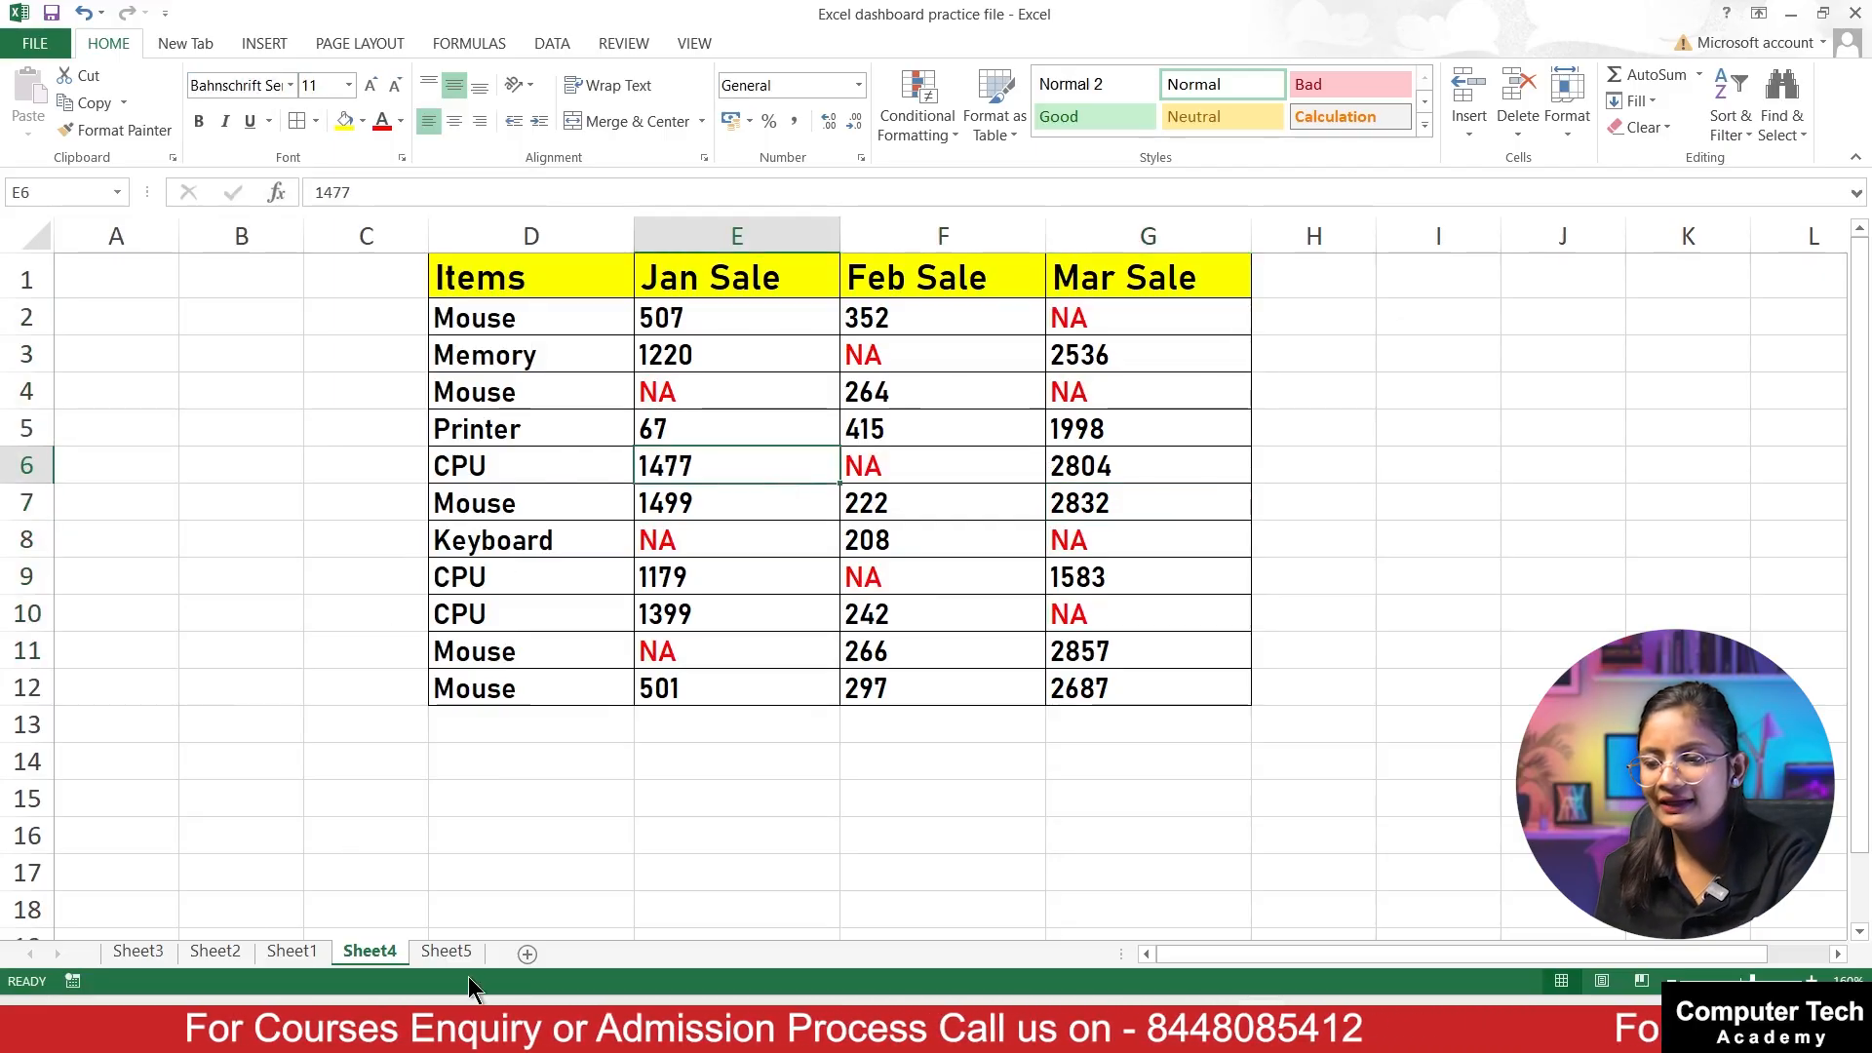
Step: Open Sheet5 and enter Computer in cell A1 of the empty bordered table
click(447, 952)
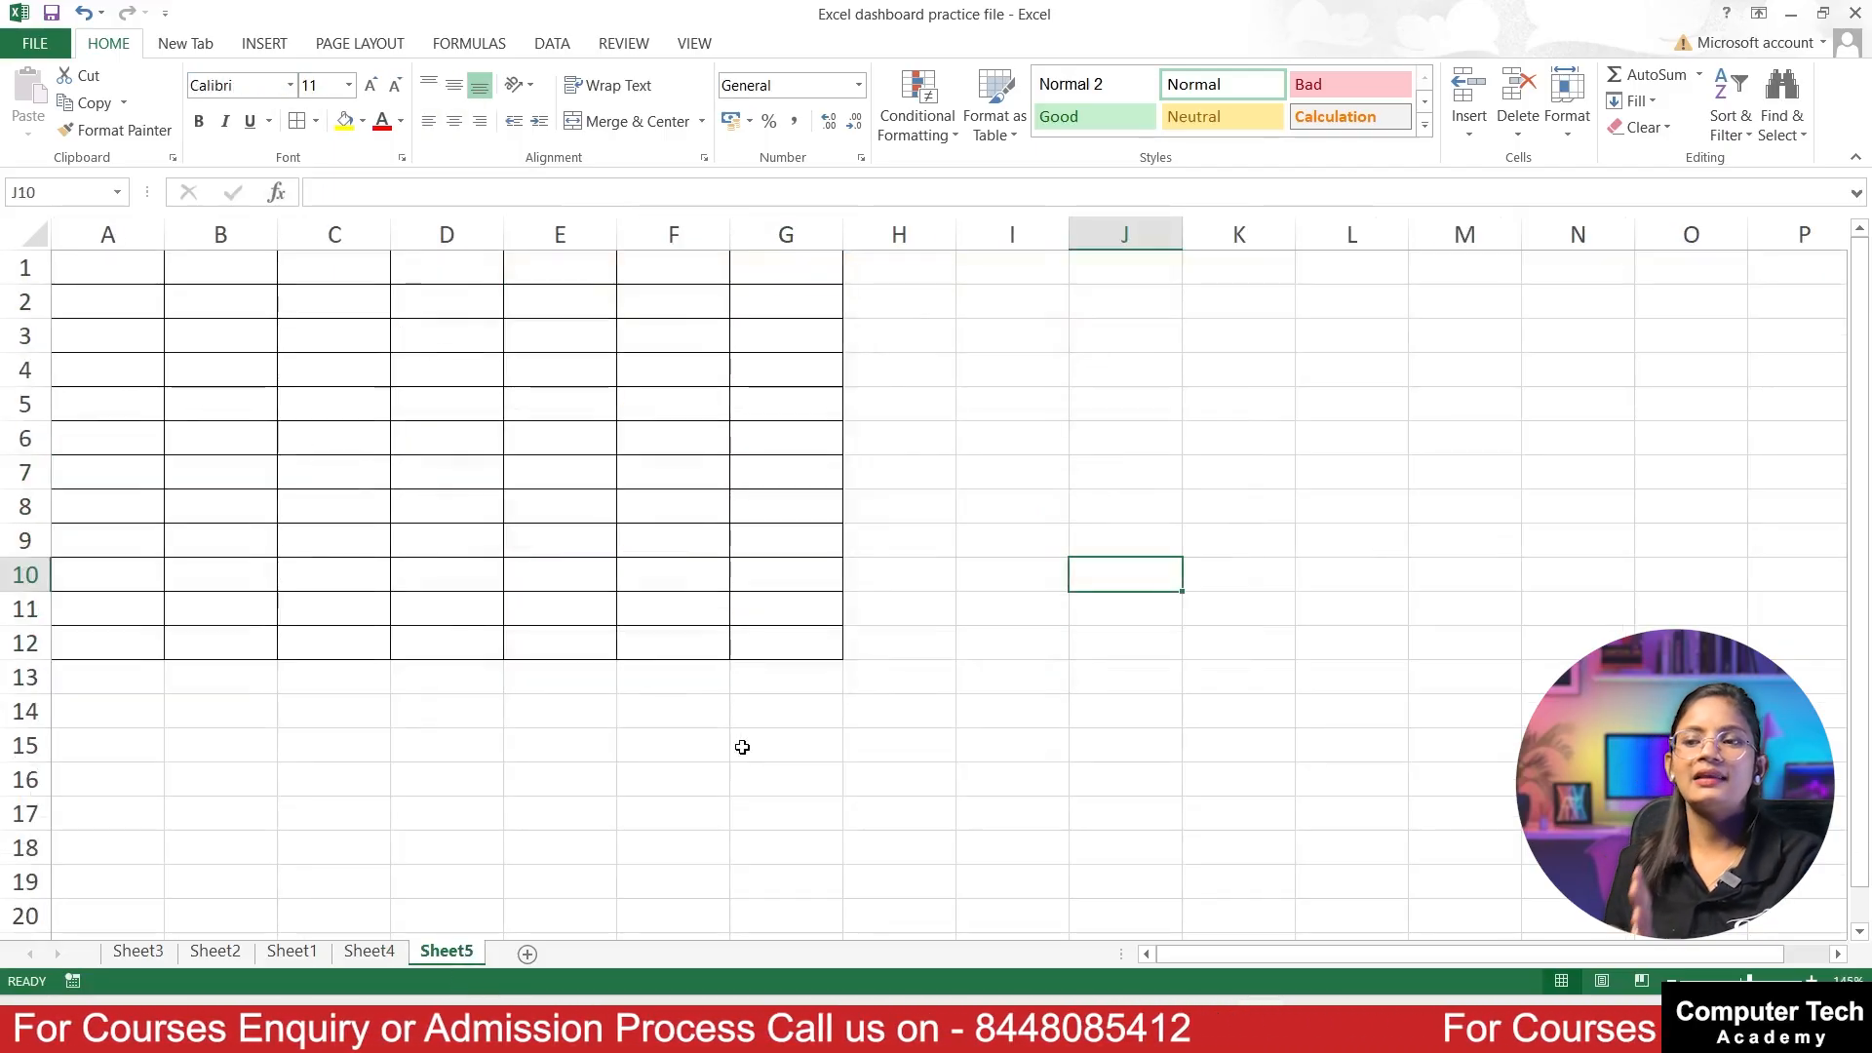
scroll(716, 700, up, 2)
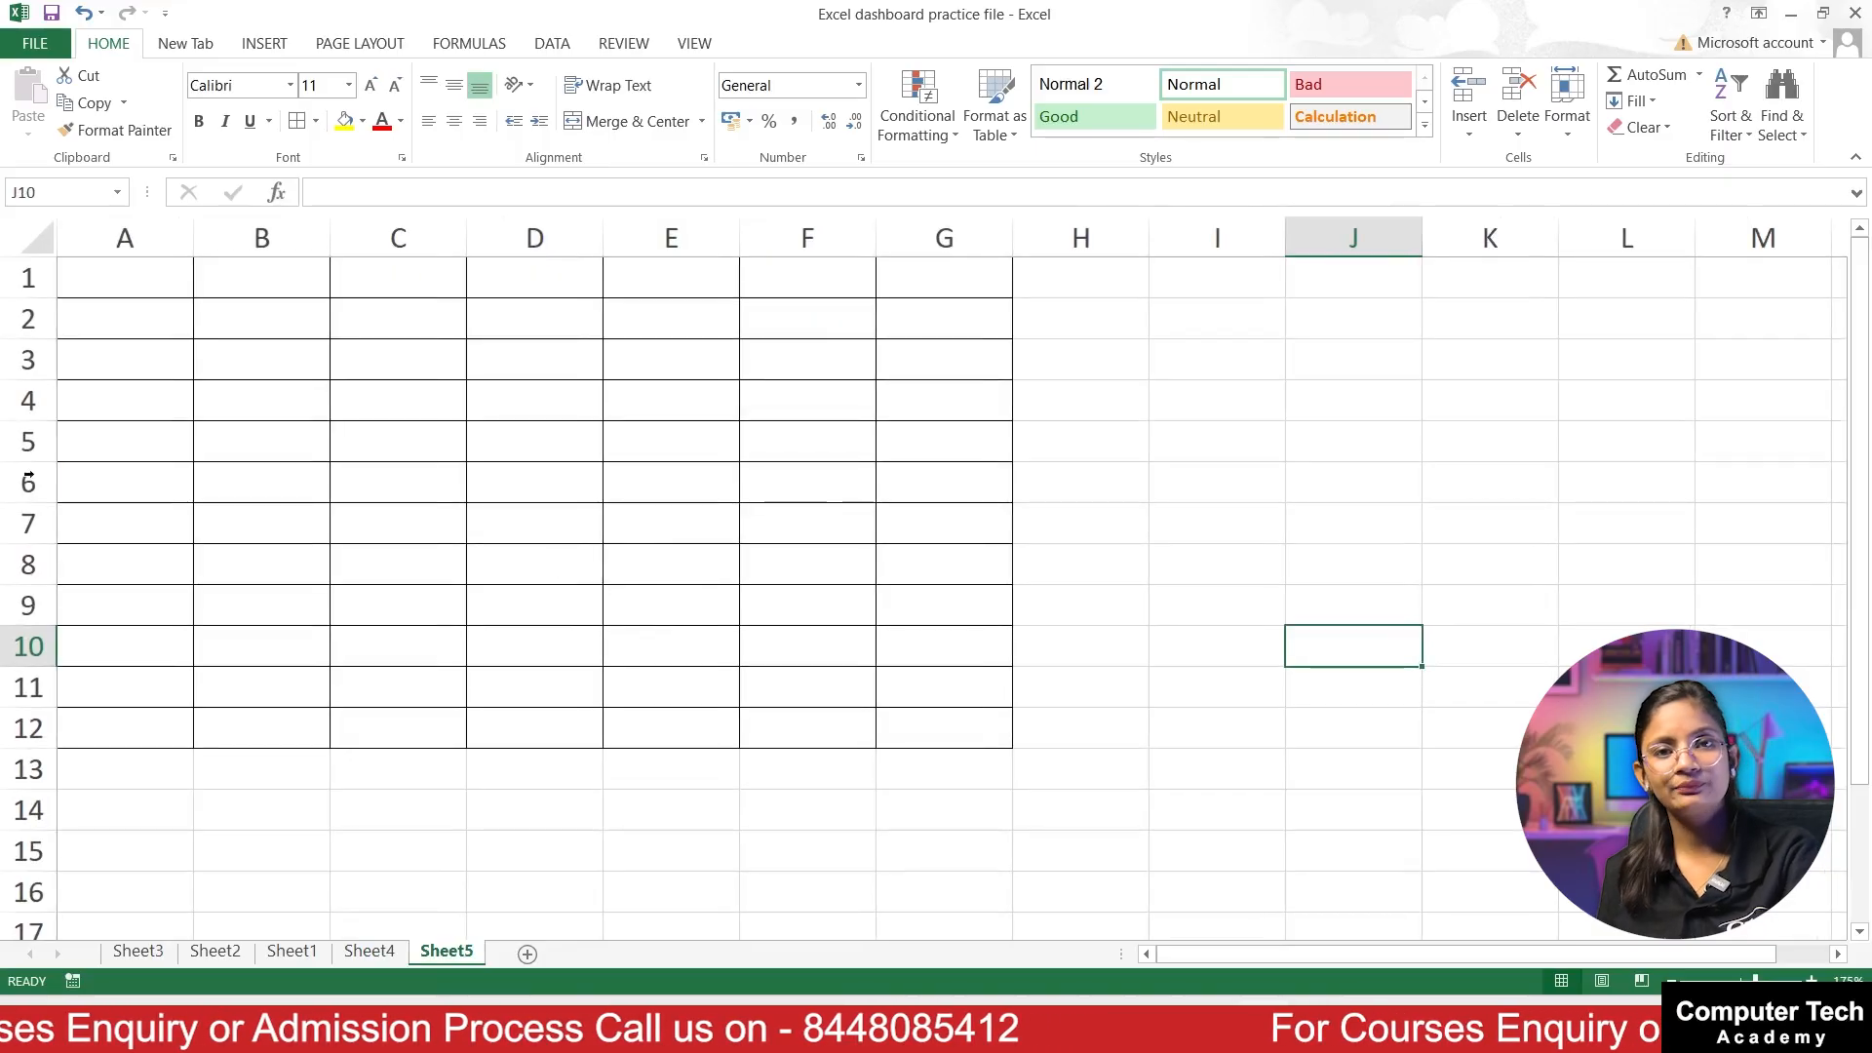
click(110, 276)
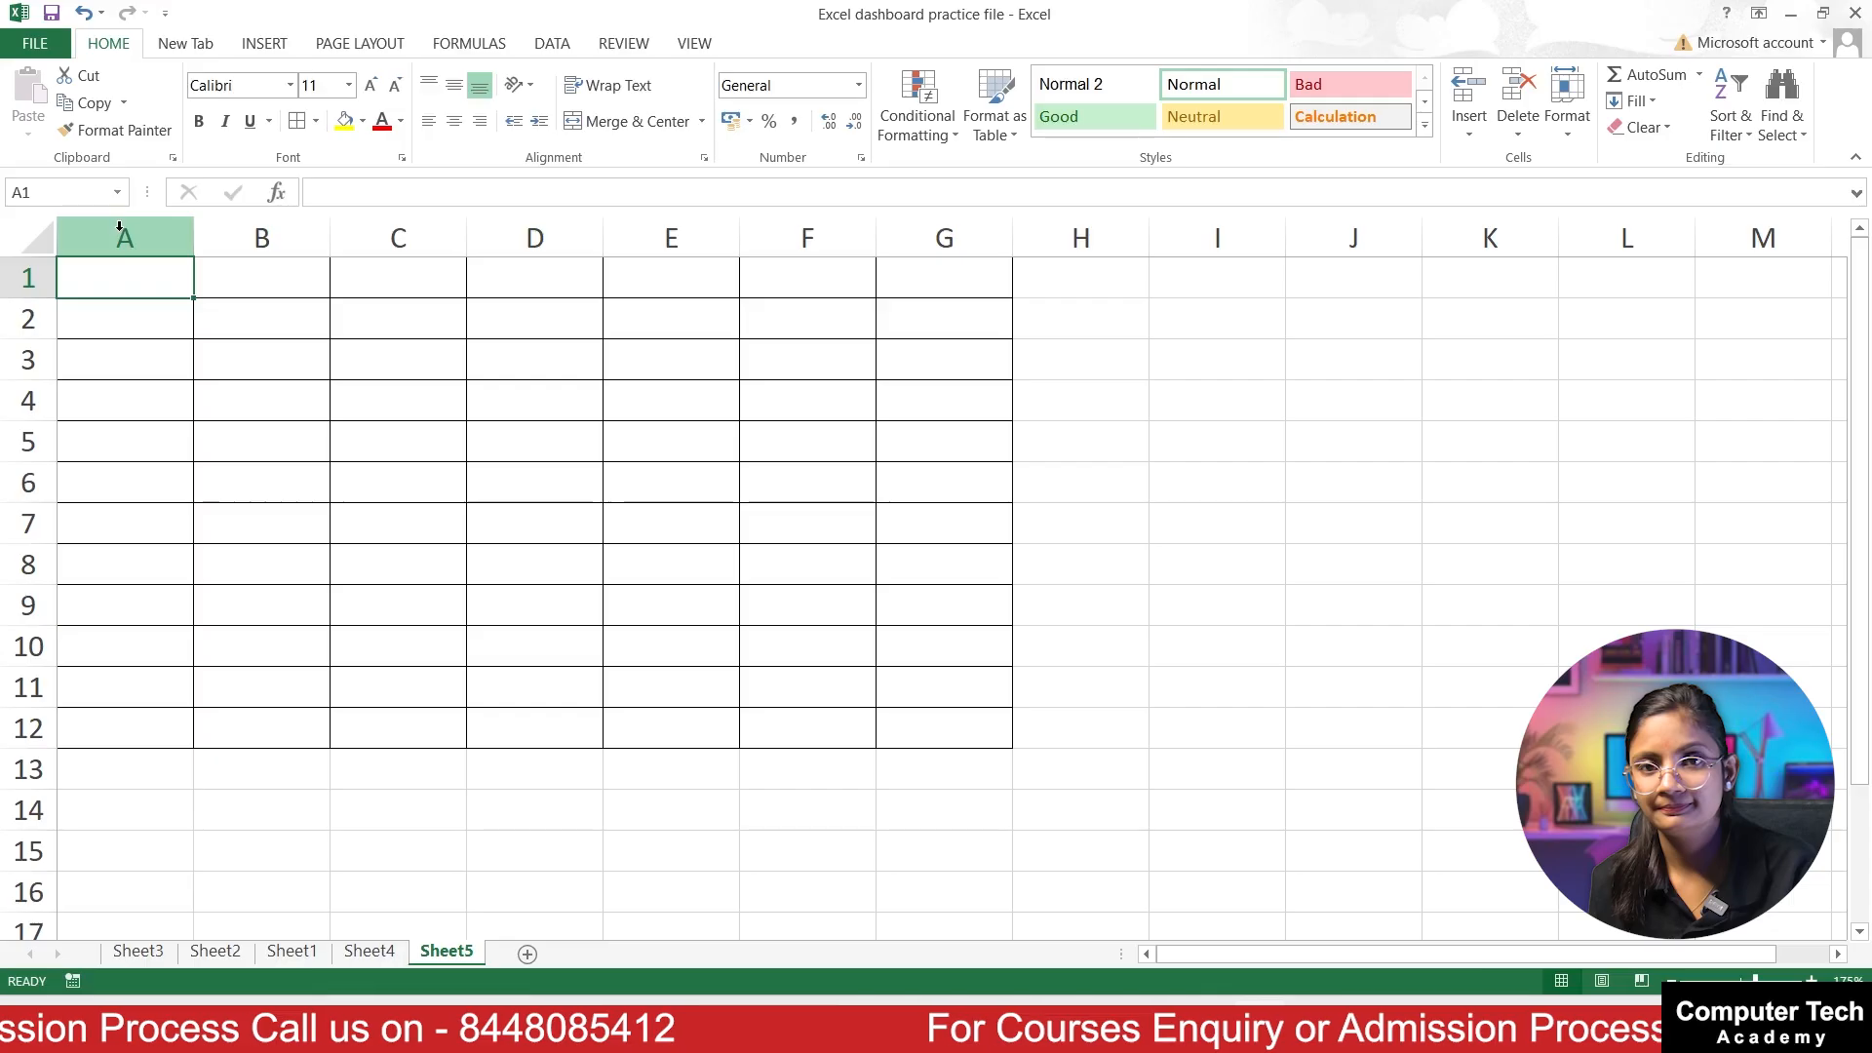
text(Computer)
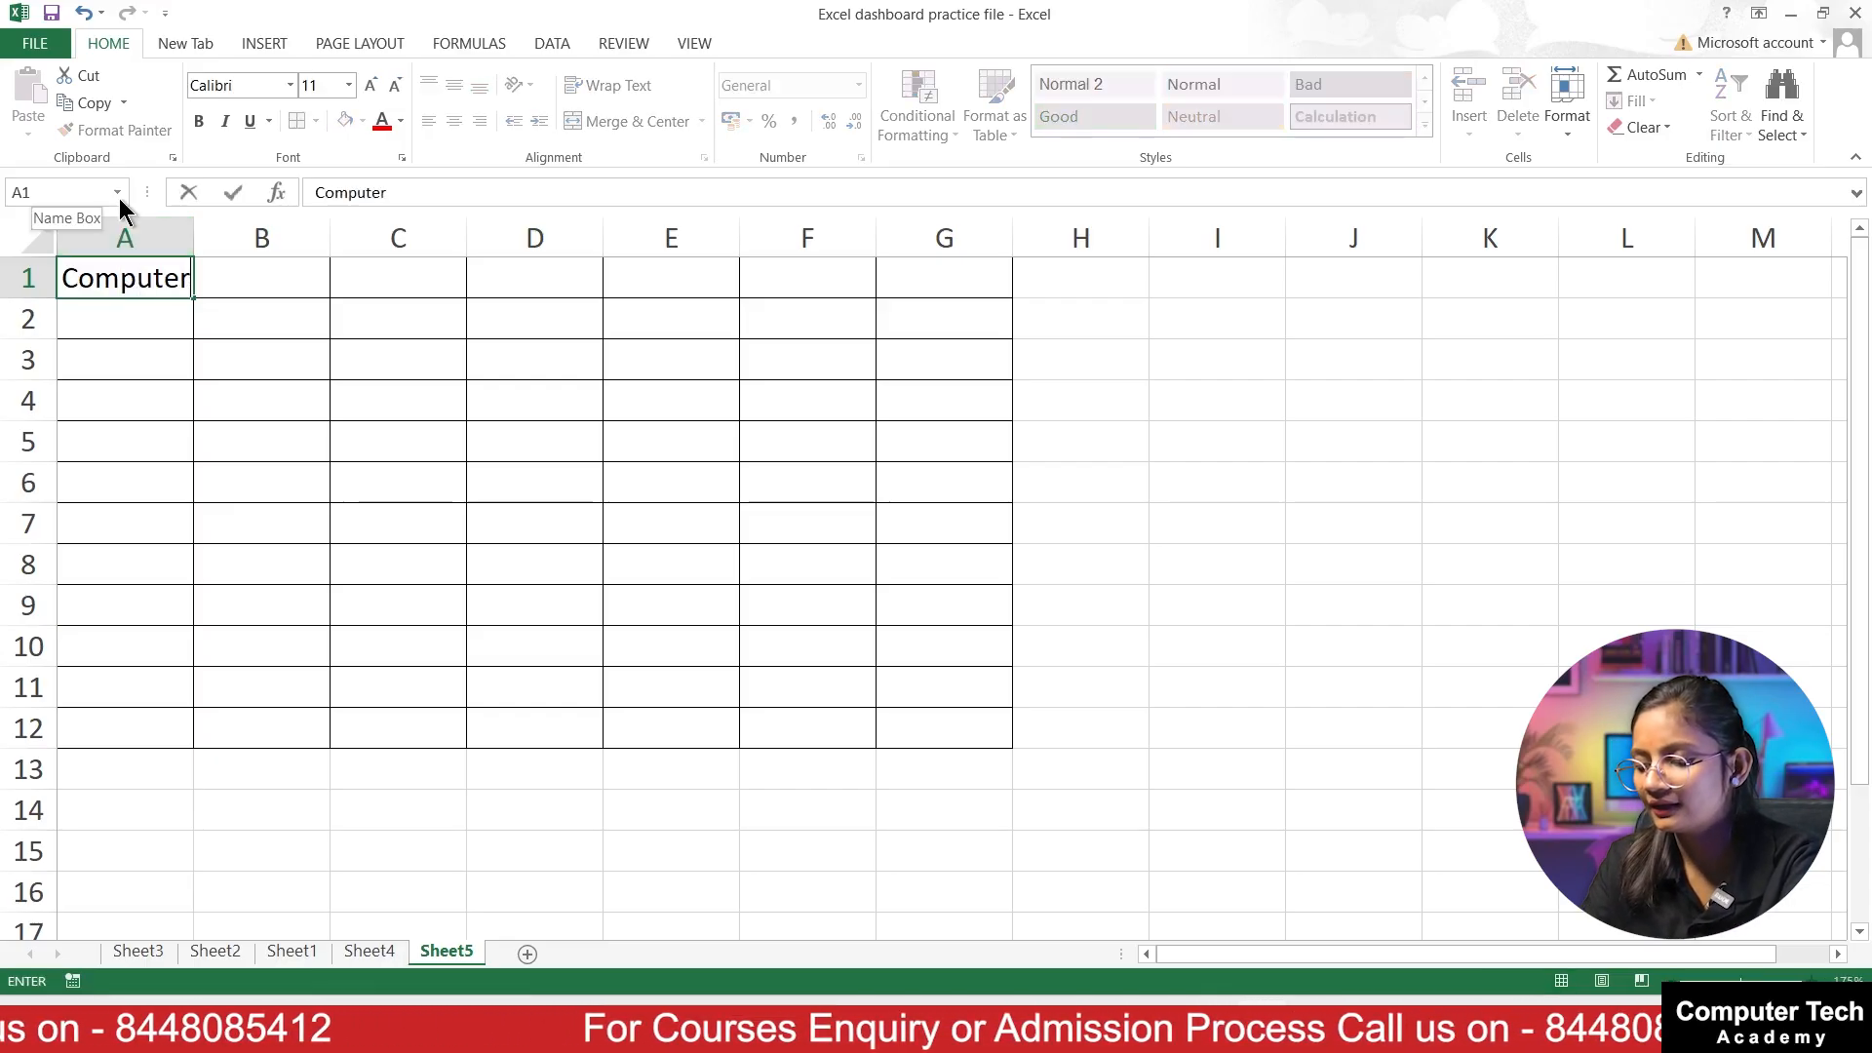
key(ctrl+Return)
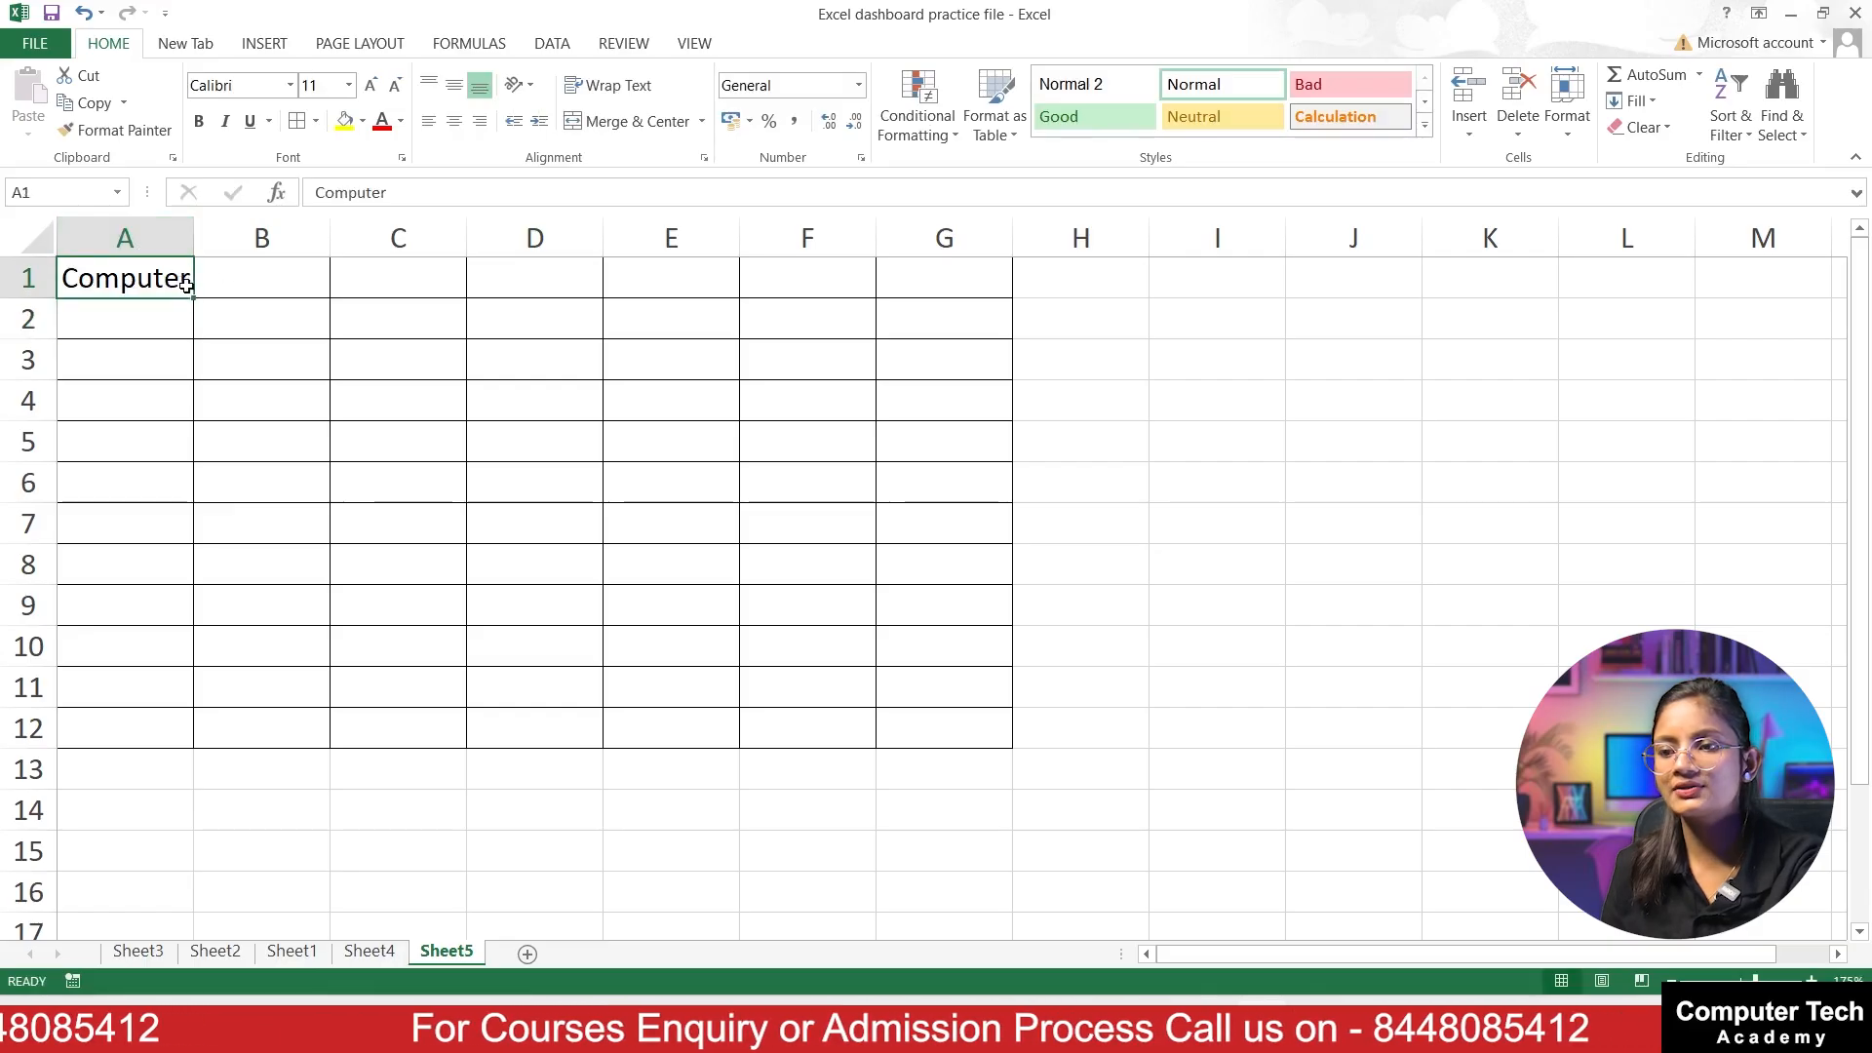
Step: Fill Computer from A1 across to column G and down to row 12, and undo both the fill and the A1 entry
drag(192, 296, 1031, 747)
key(ctrl+z)
key(ctrl+z)
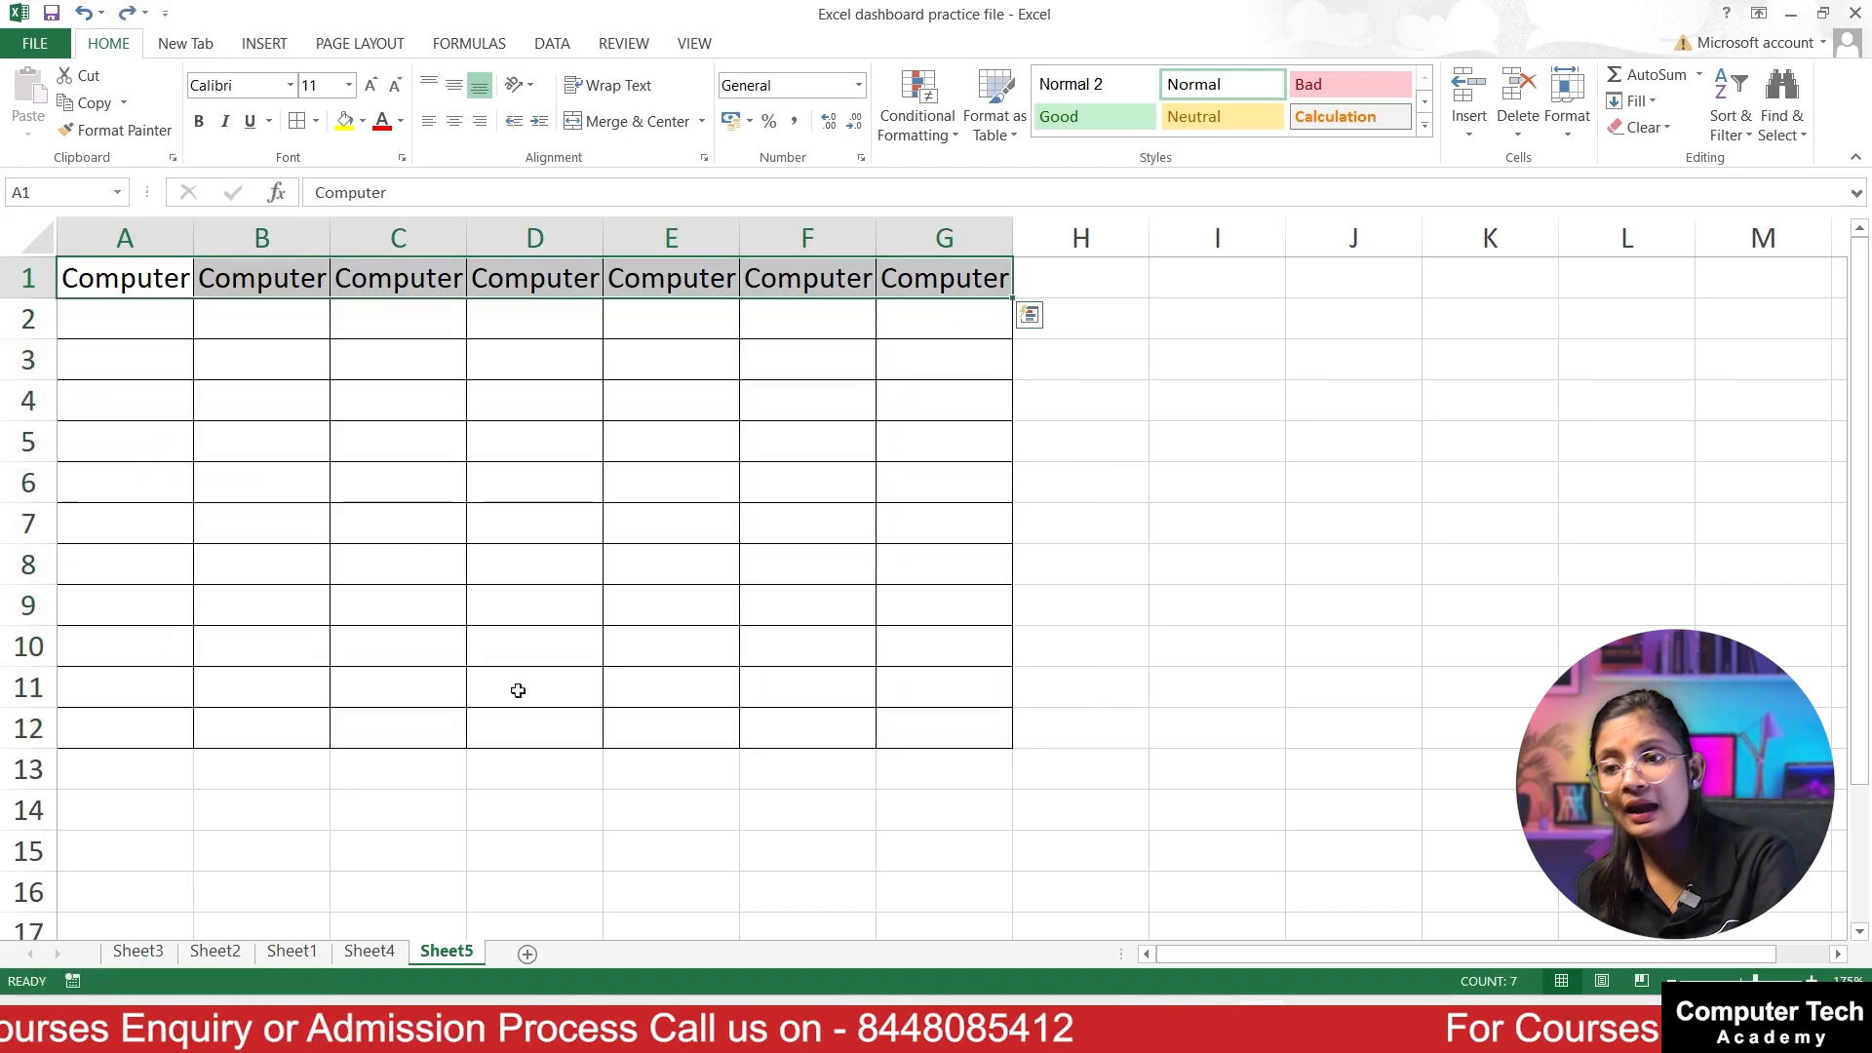
key(ctrl+z)
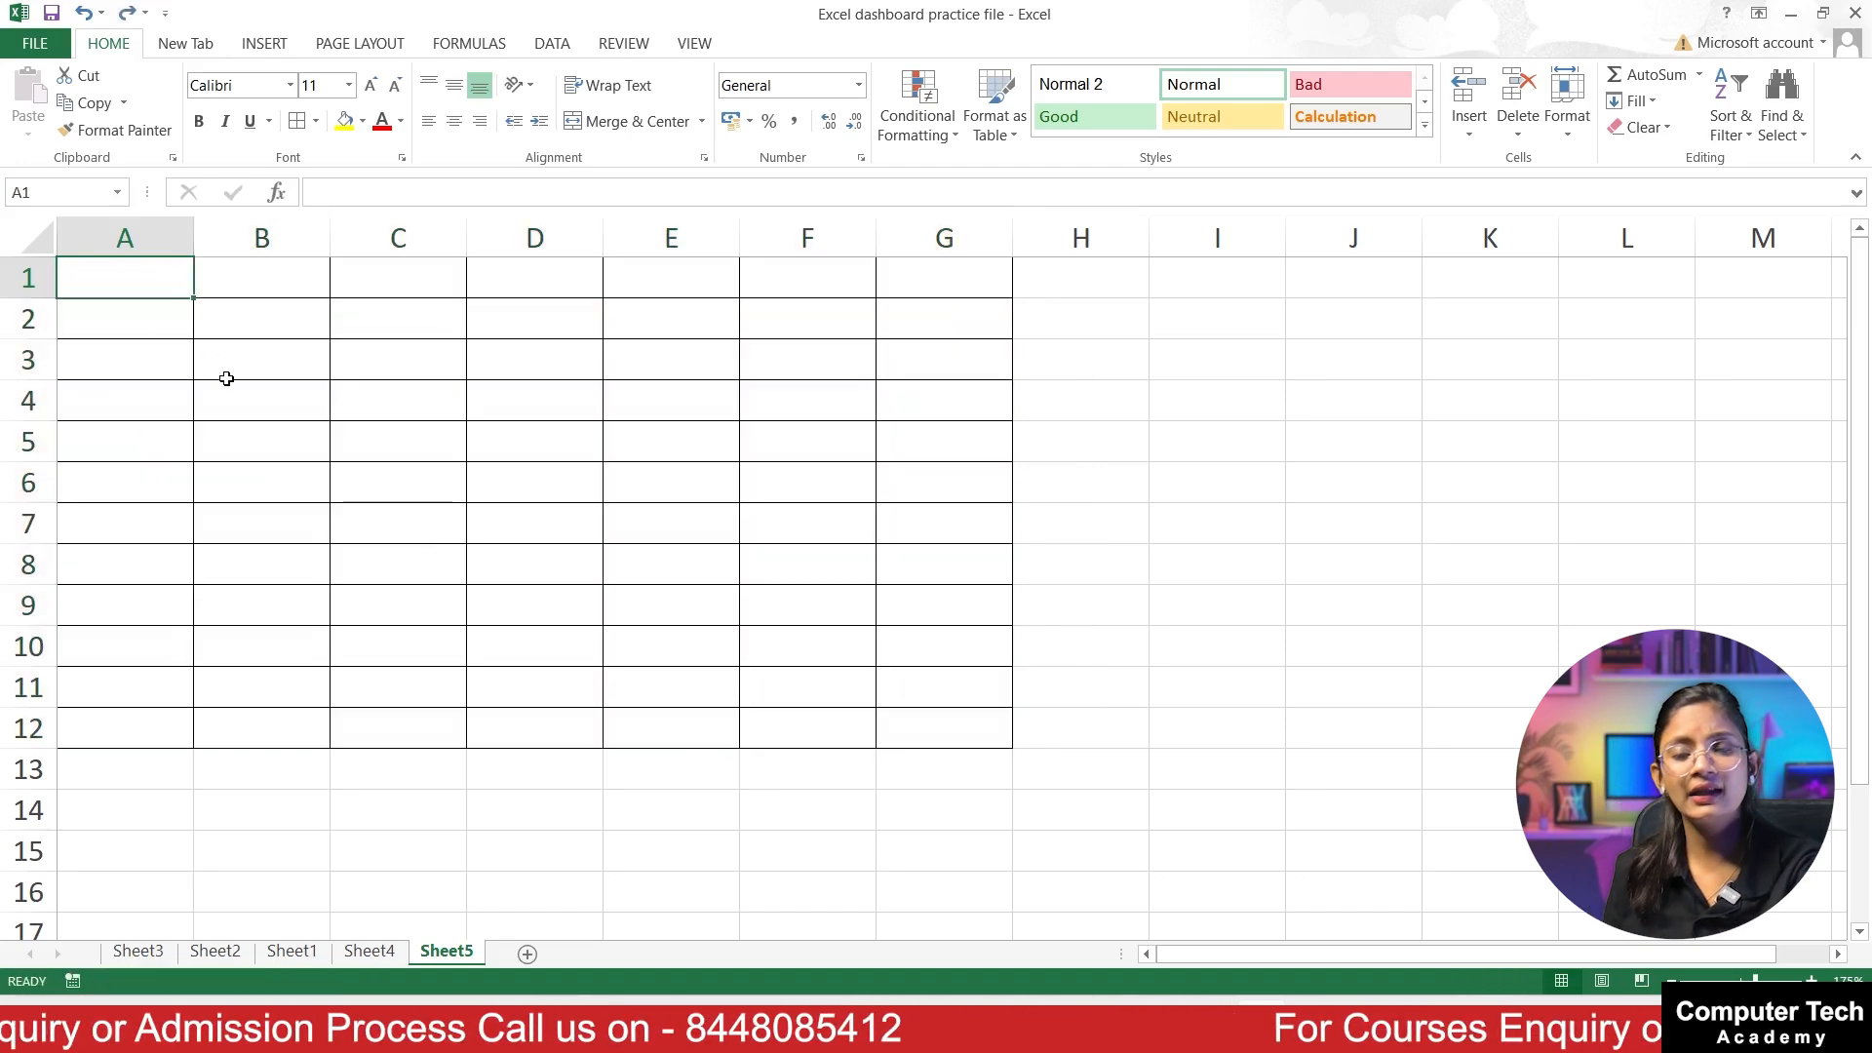
Step: Select the whole bordered range A1:G12 and fill every cell with Computer in a single entry
drag(226, 376, 226, 388)
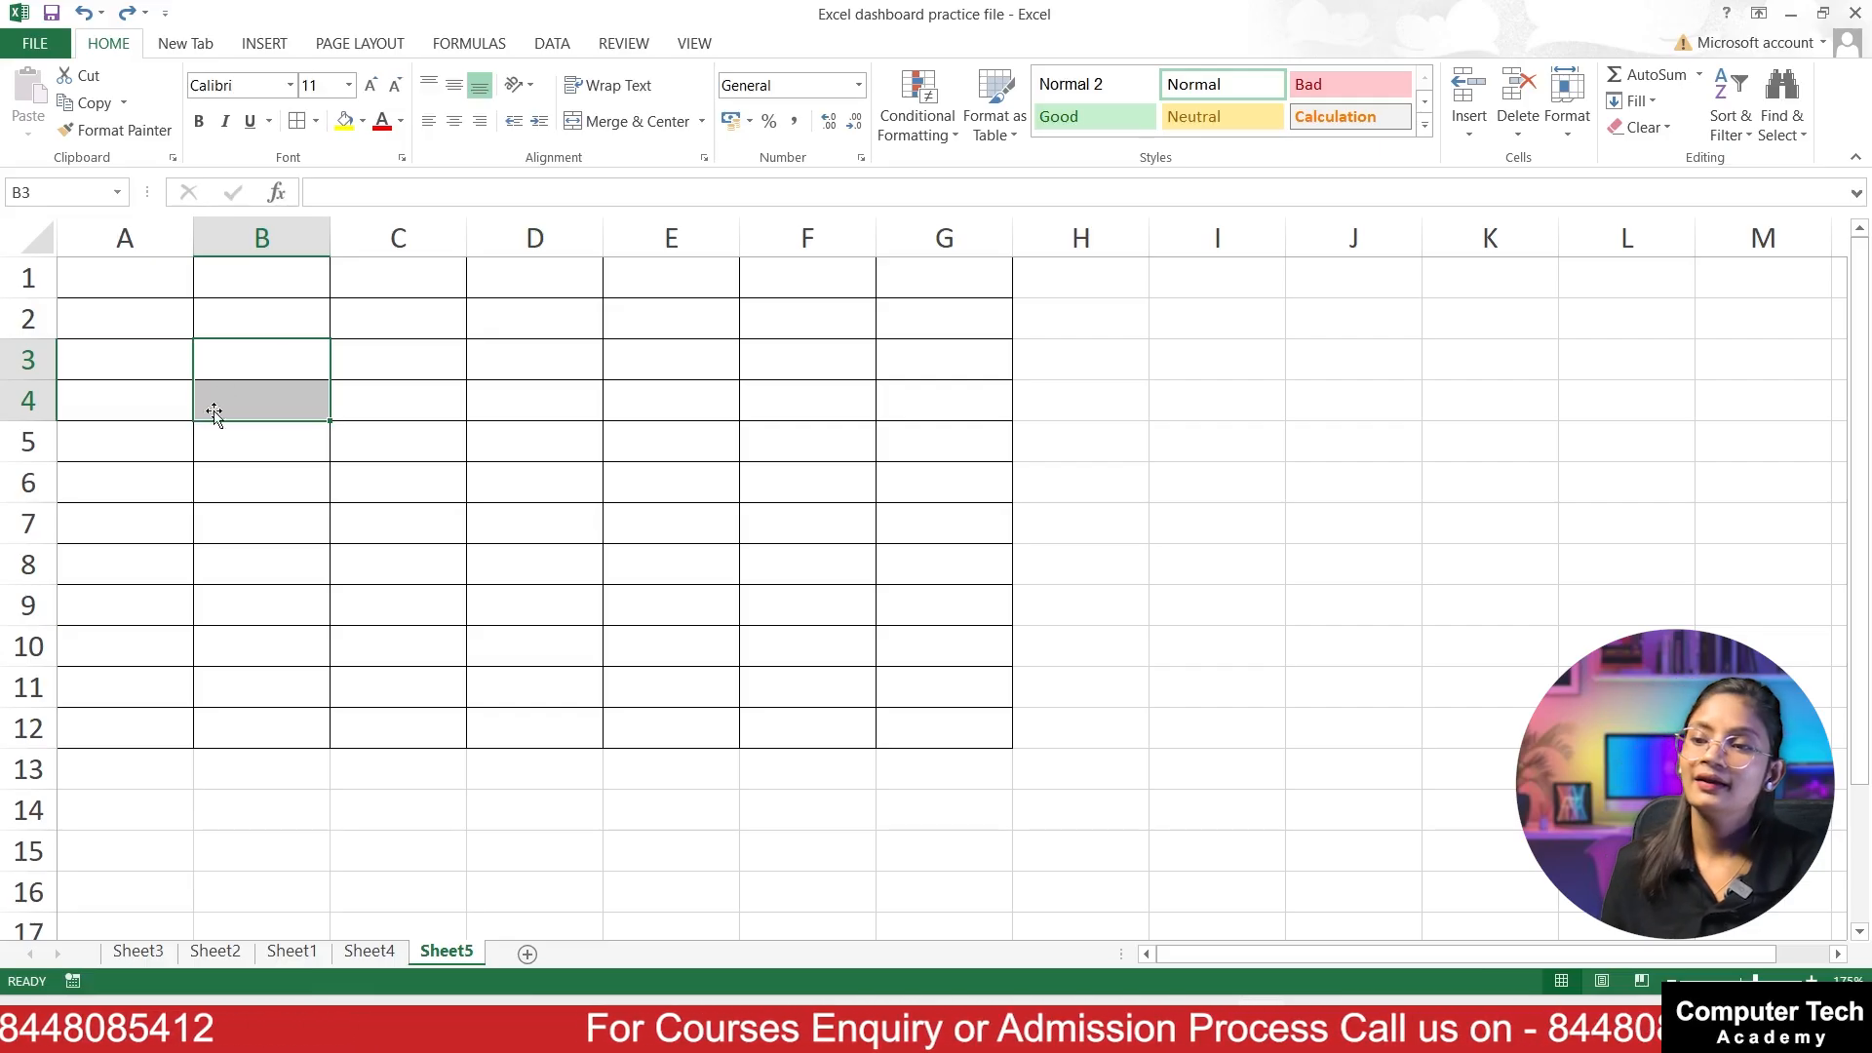
drag(109, 280, 906, 712)
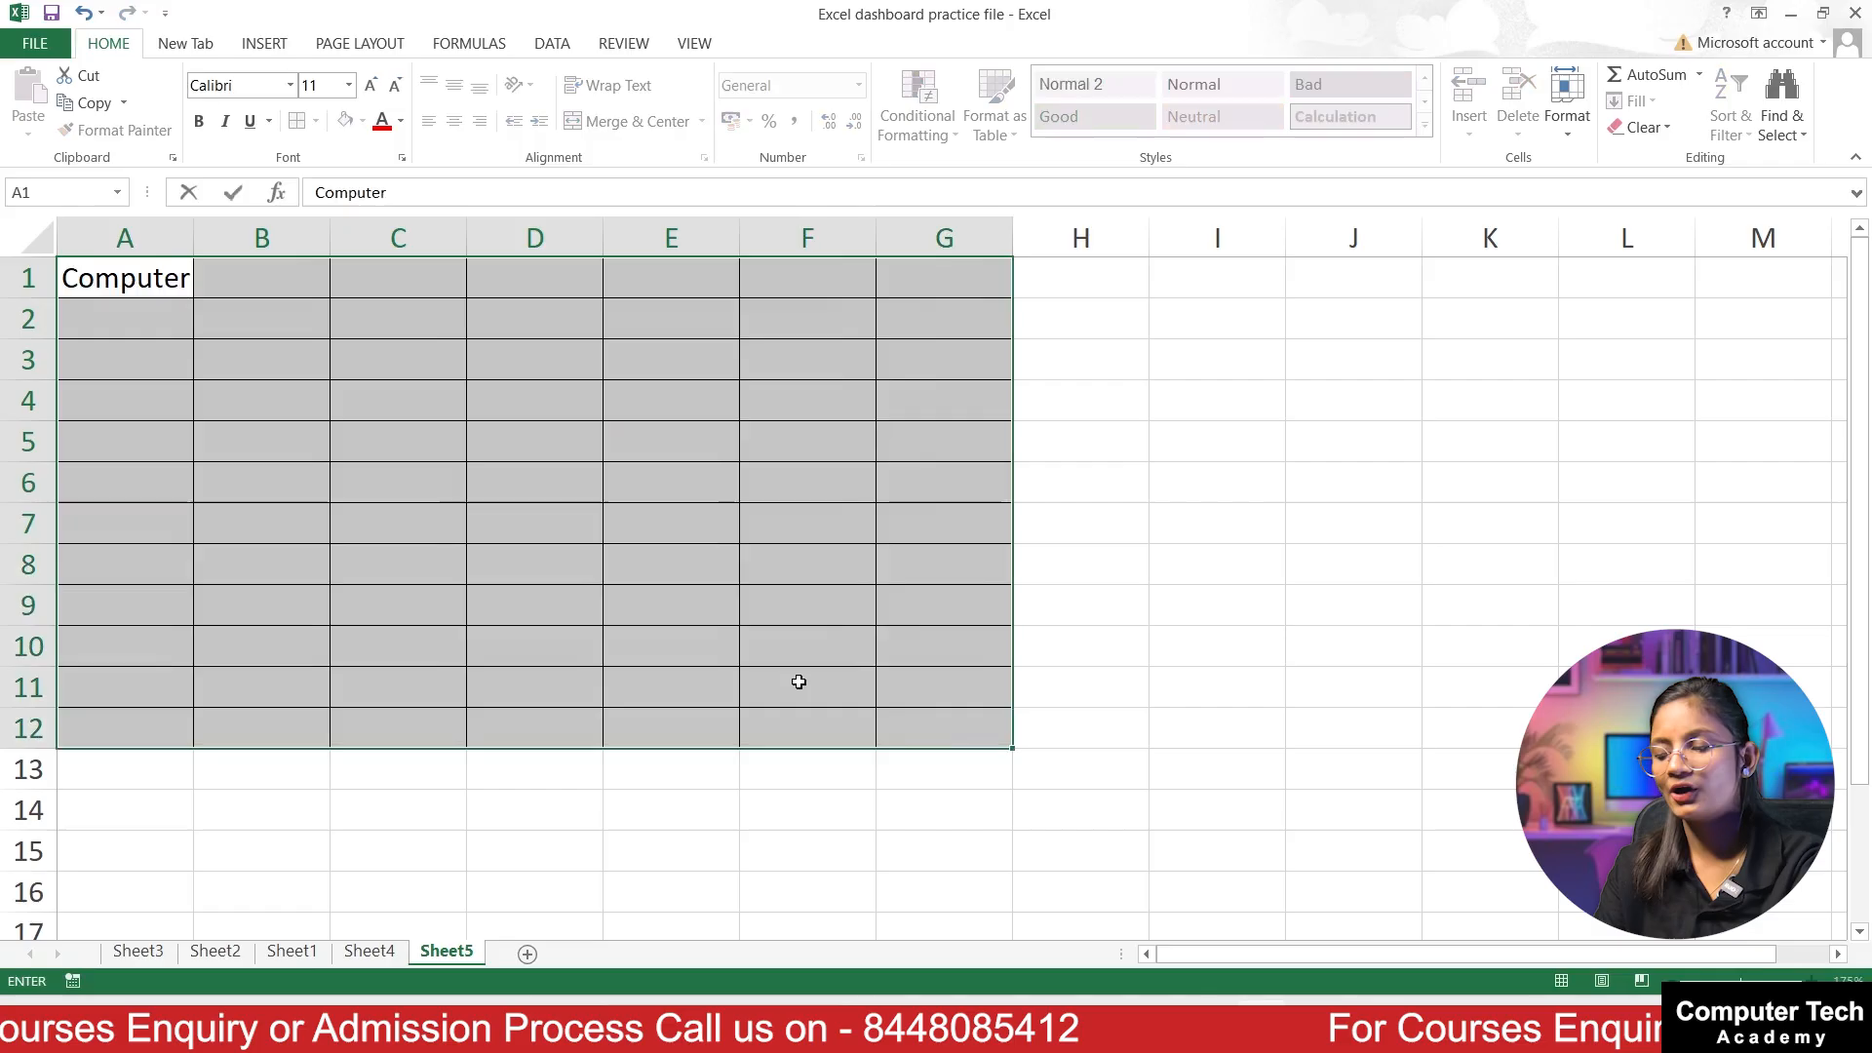
key(ctrl+Return)
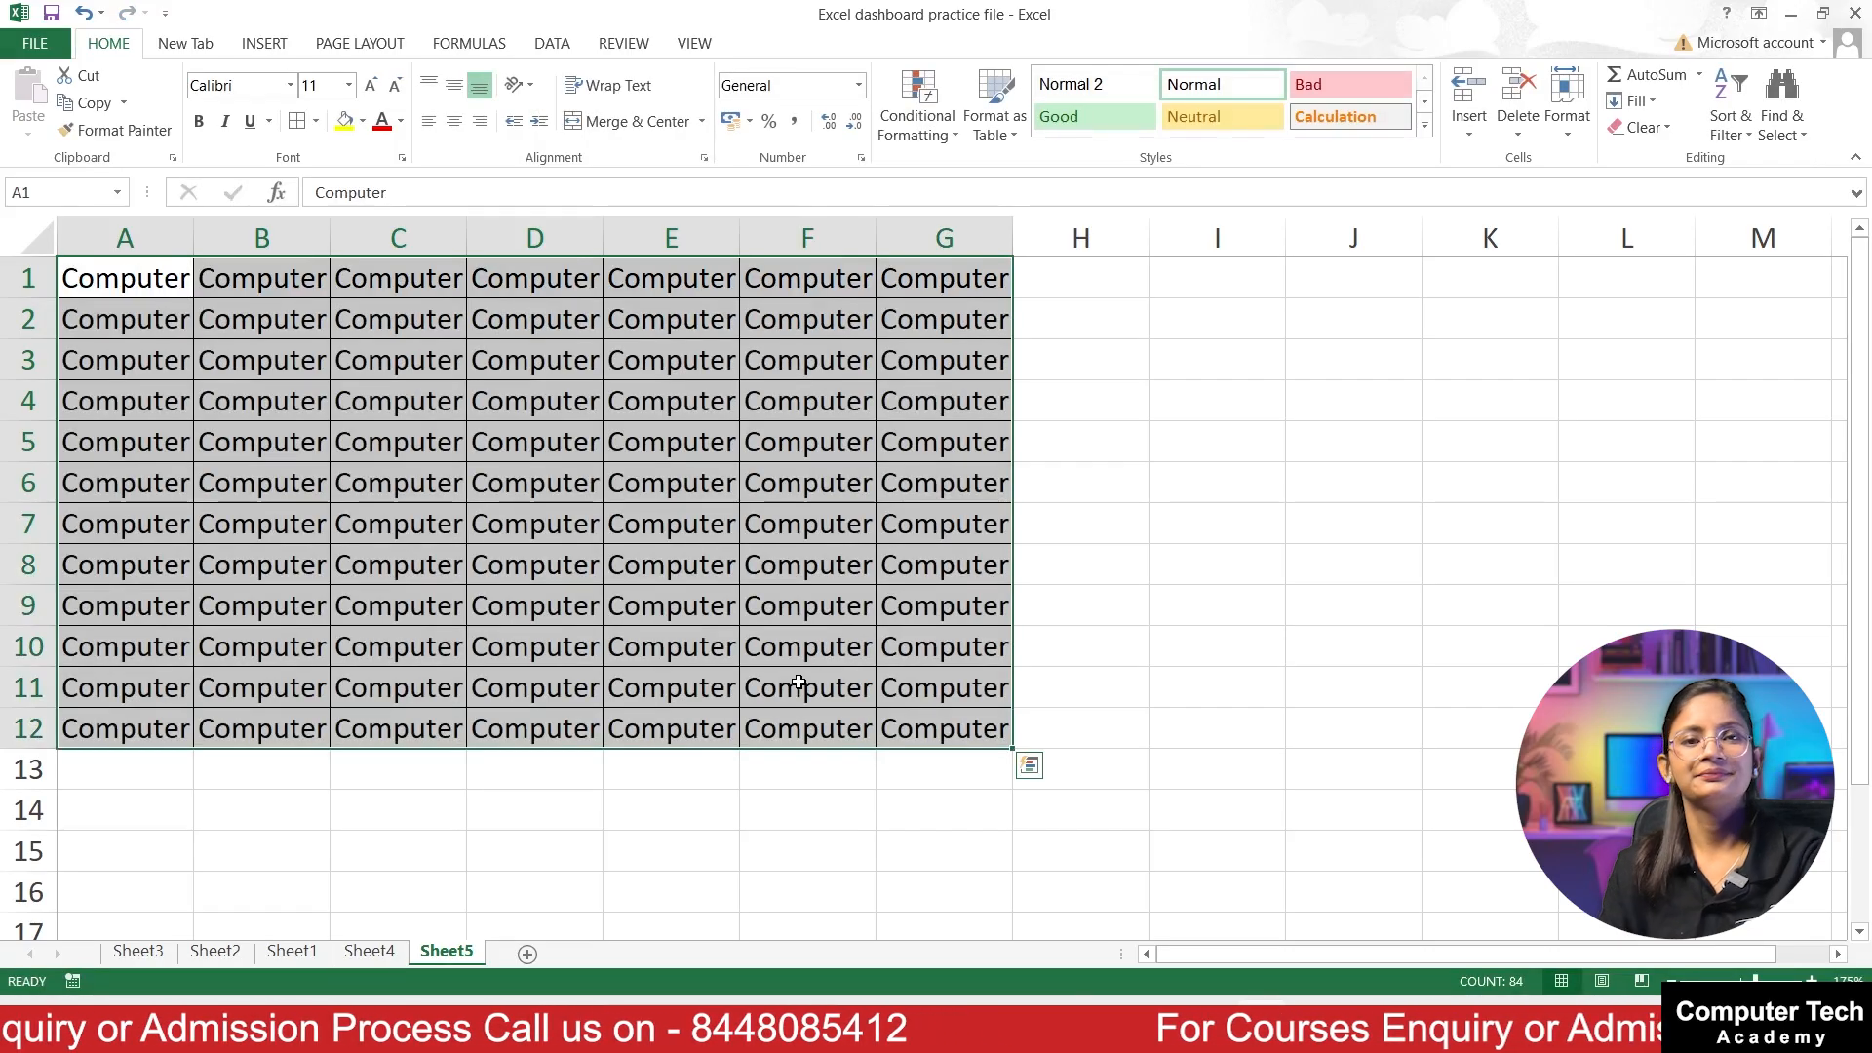
click(498, 494)
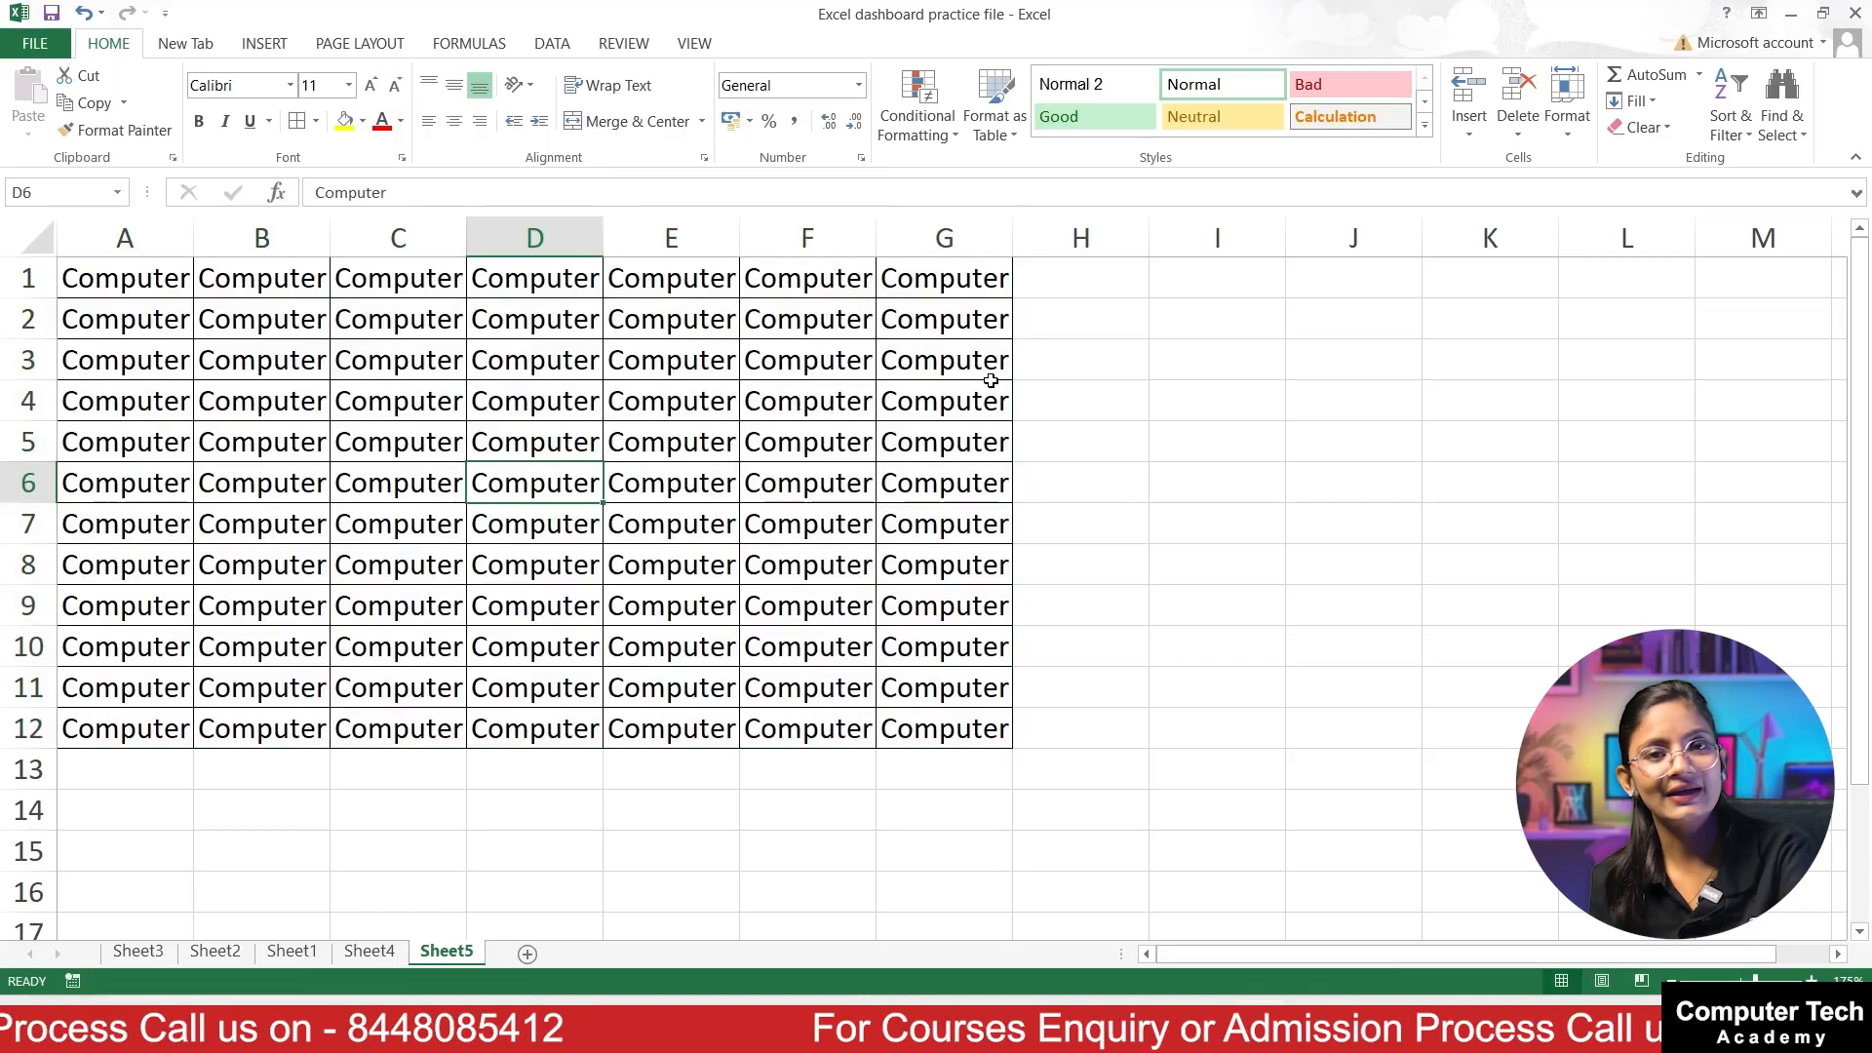